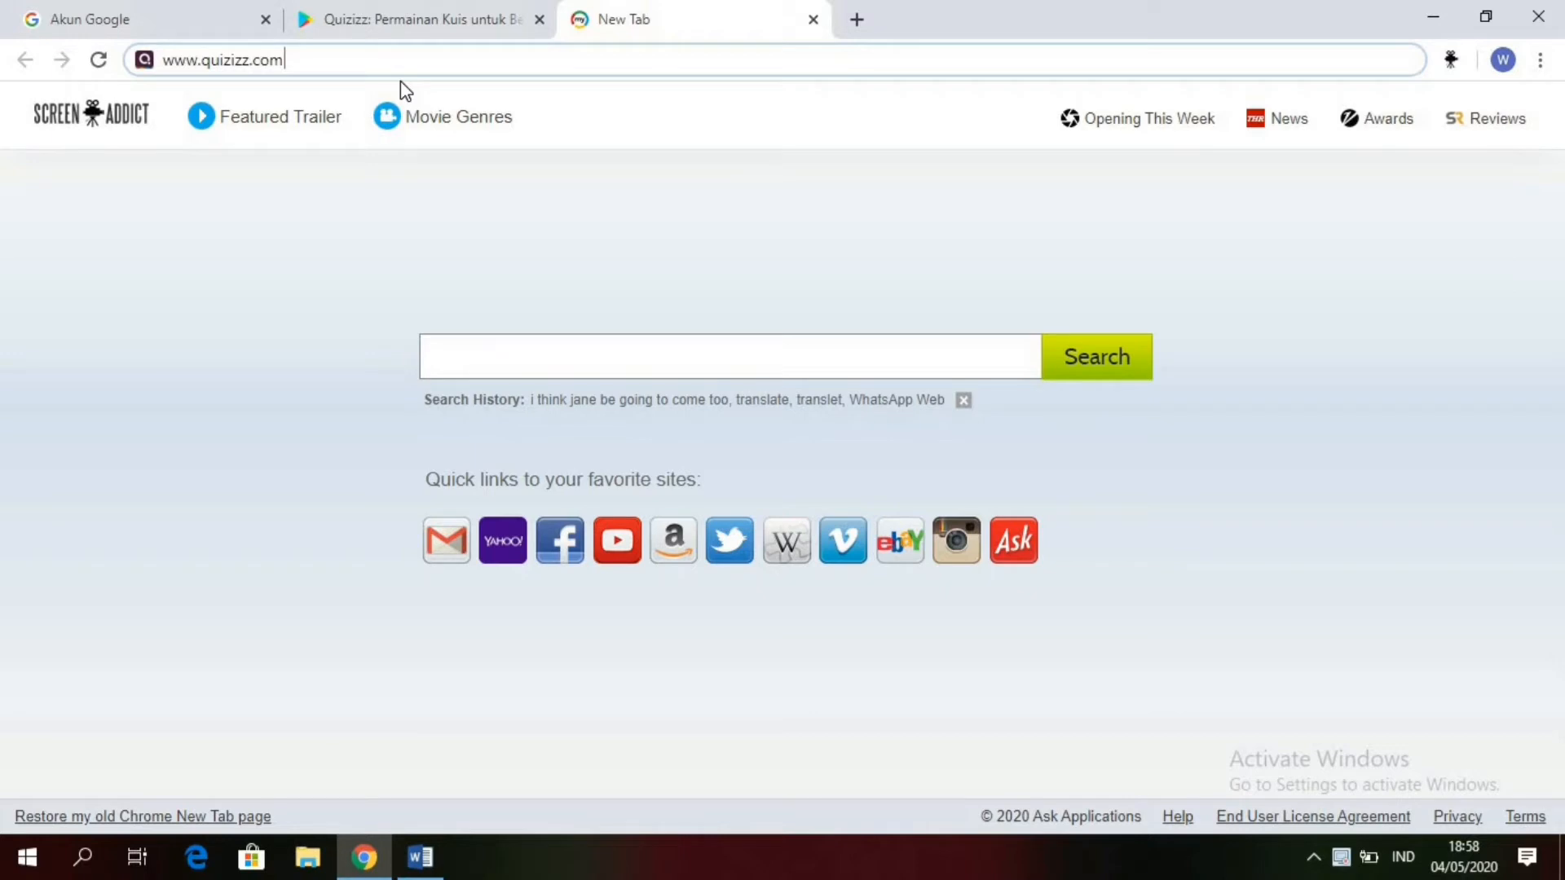
key("Return")
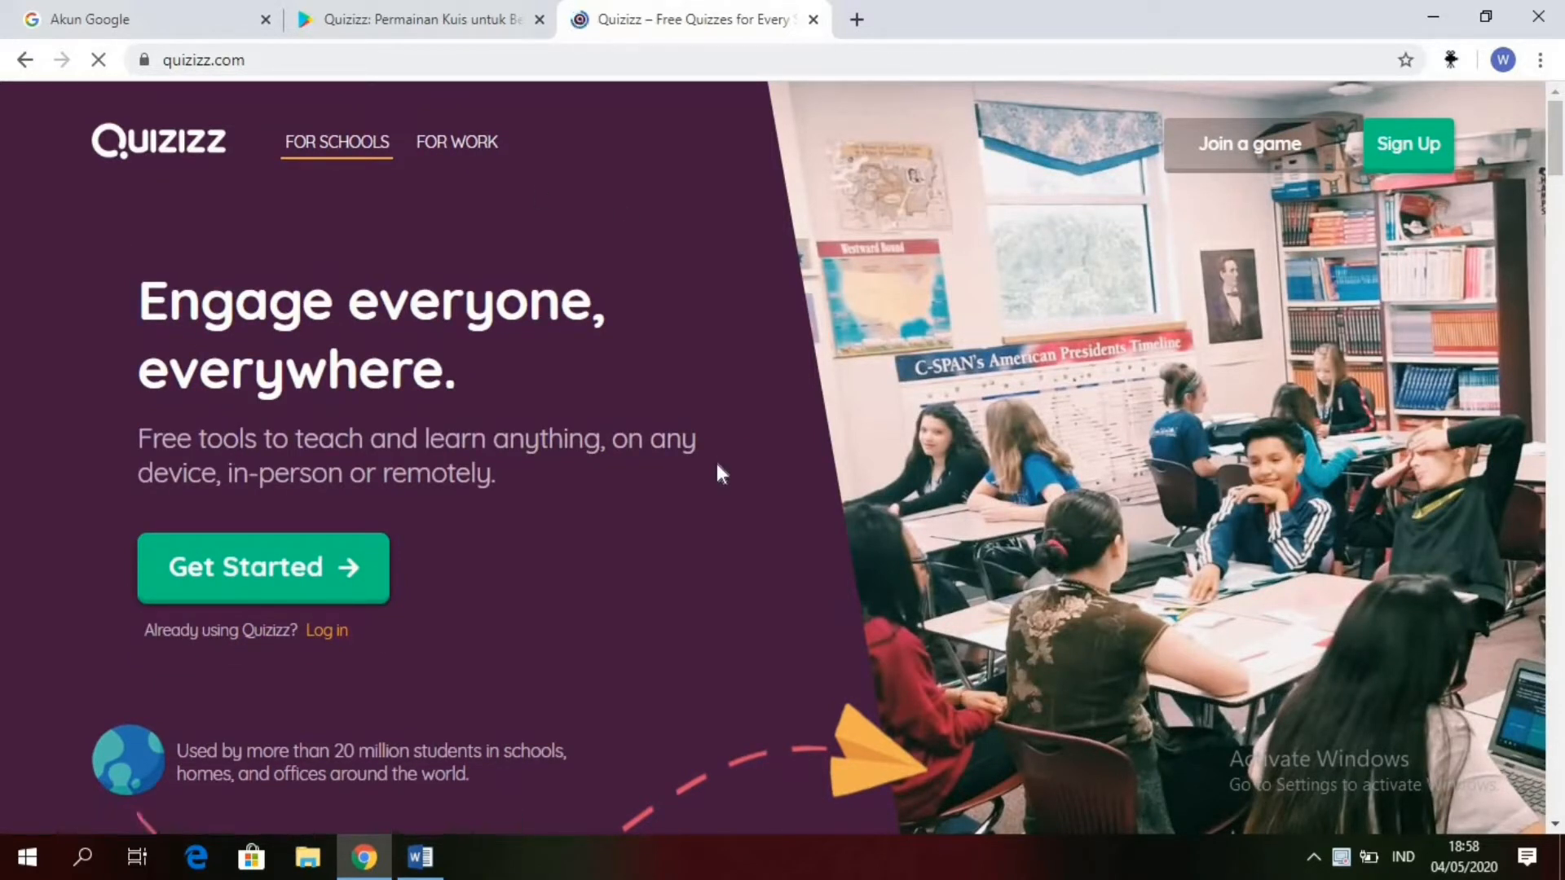
left_click(1402, 158)
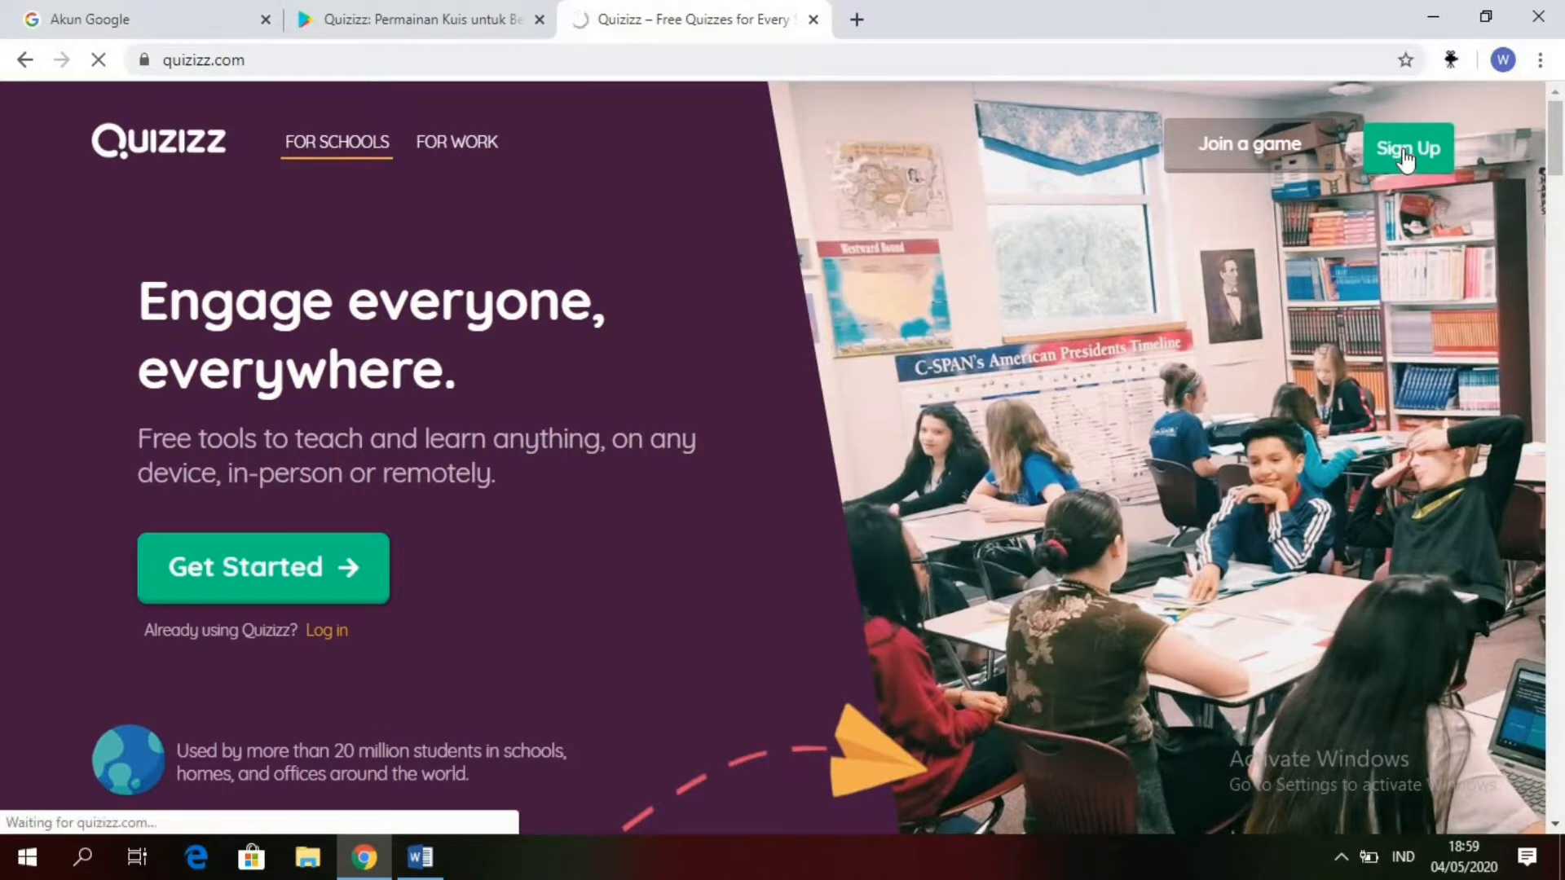
left_click(1405, 159)
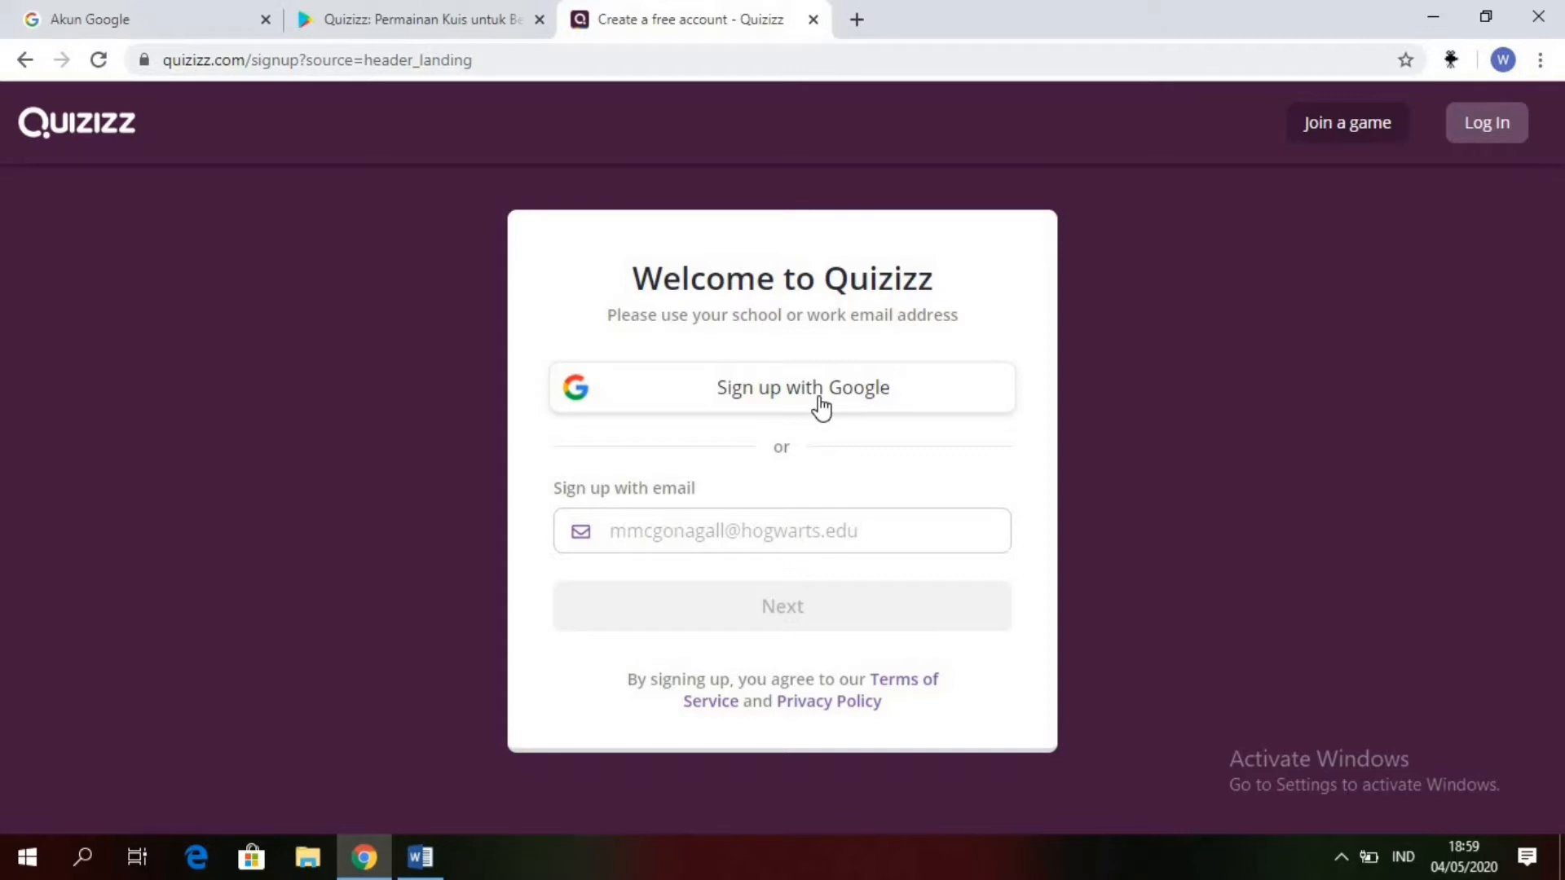
left_click(778, 410)
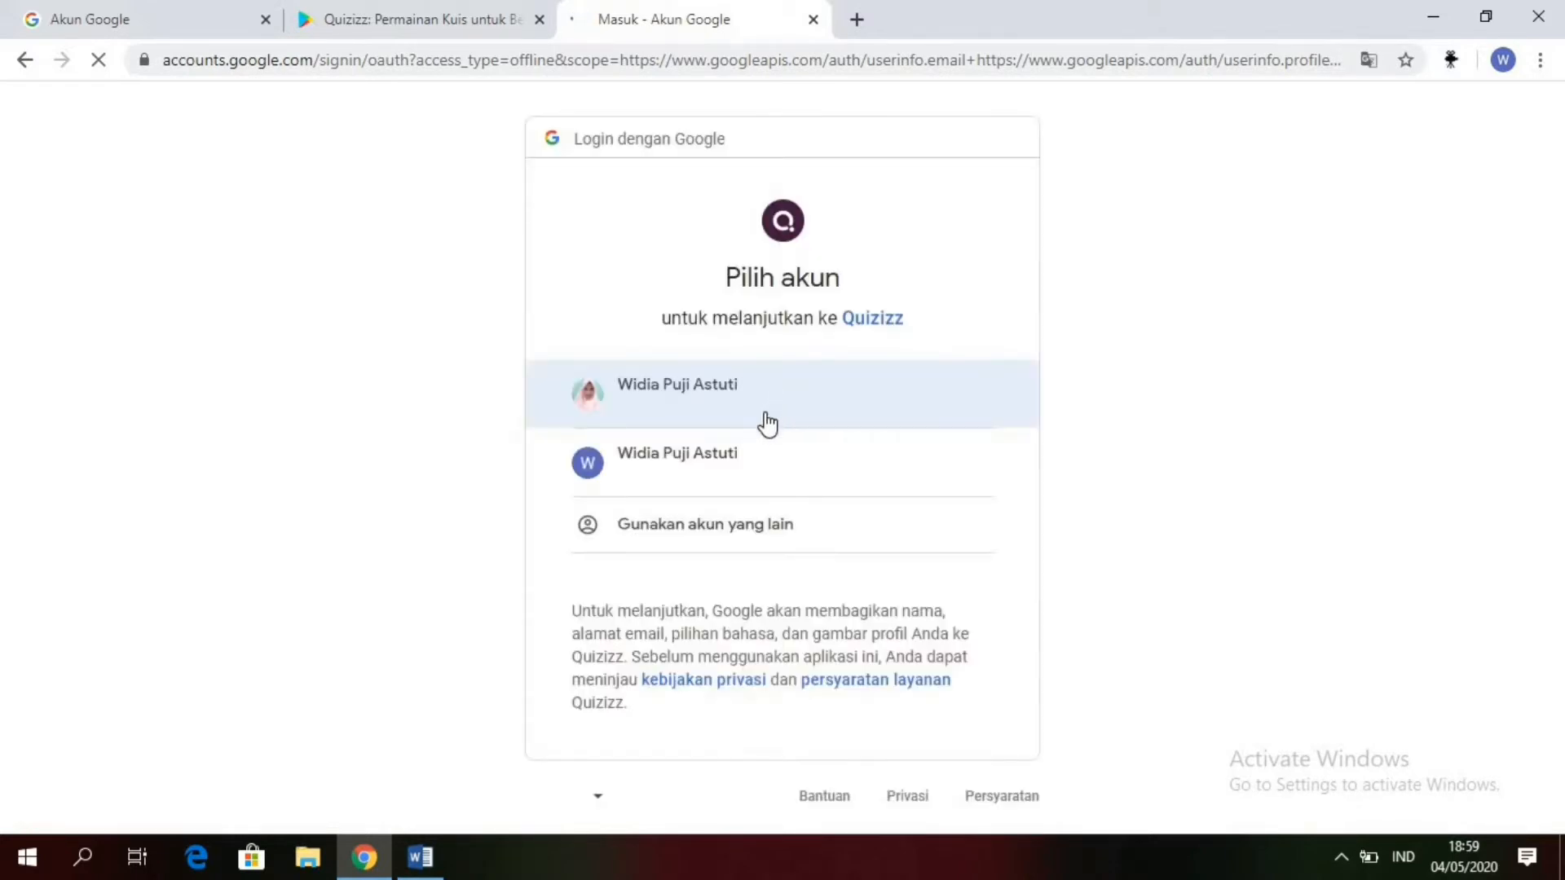
left_click(715, 478)
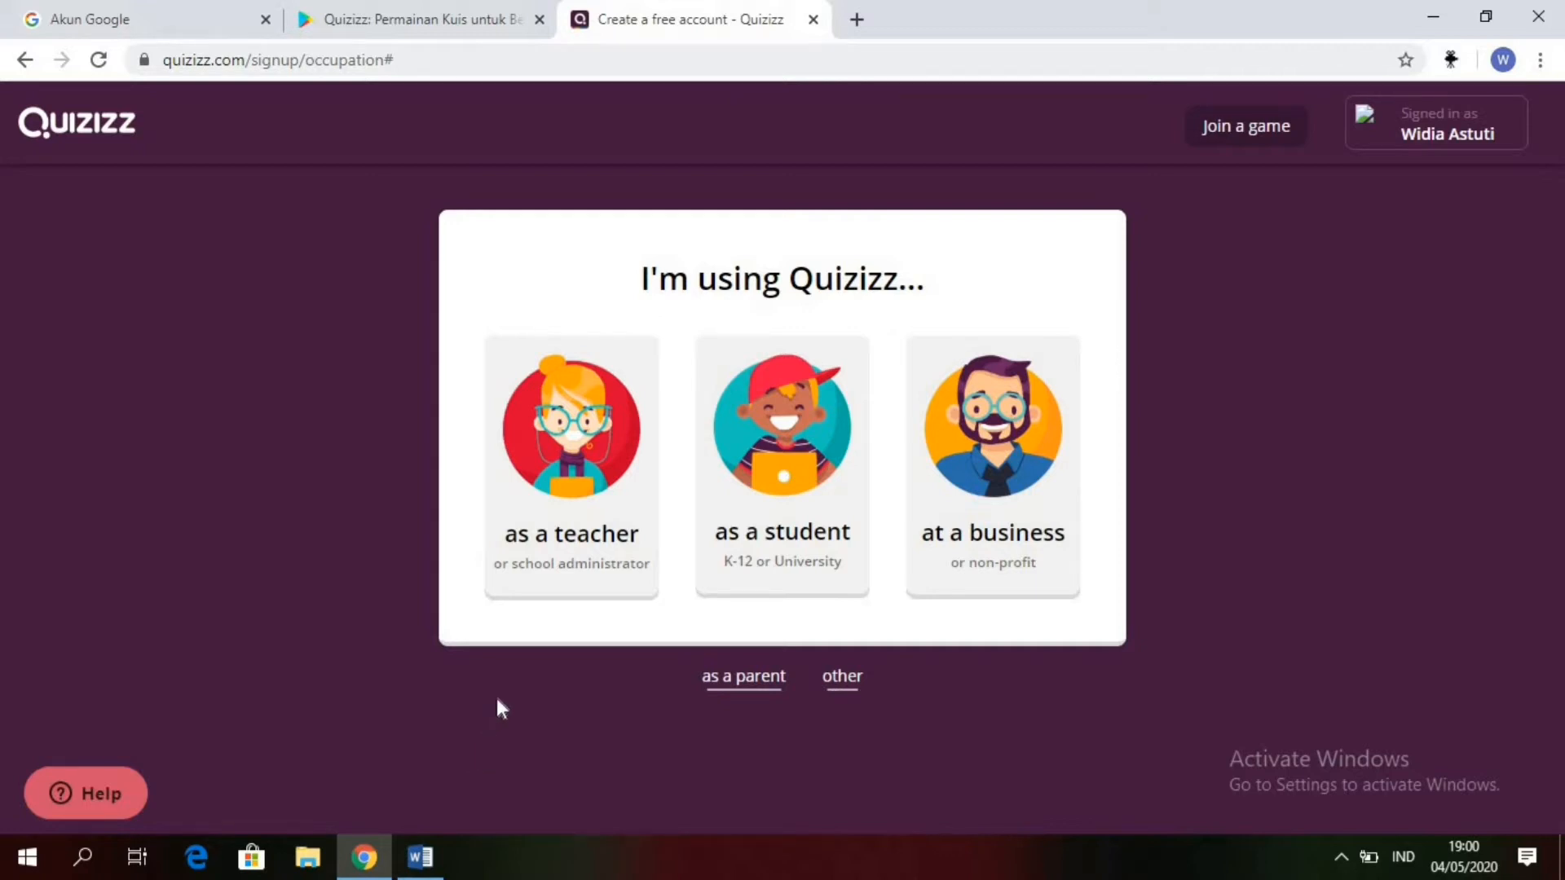
left_click(571, 507)
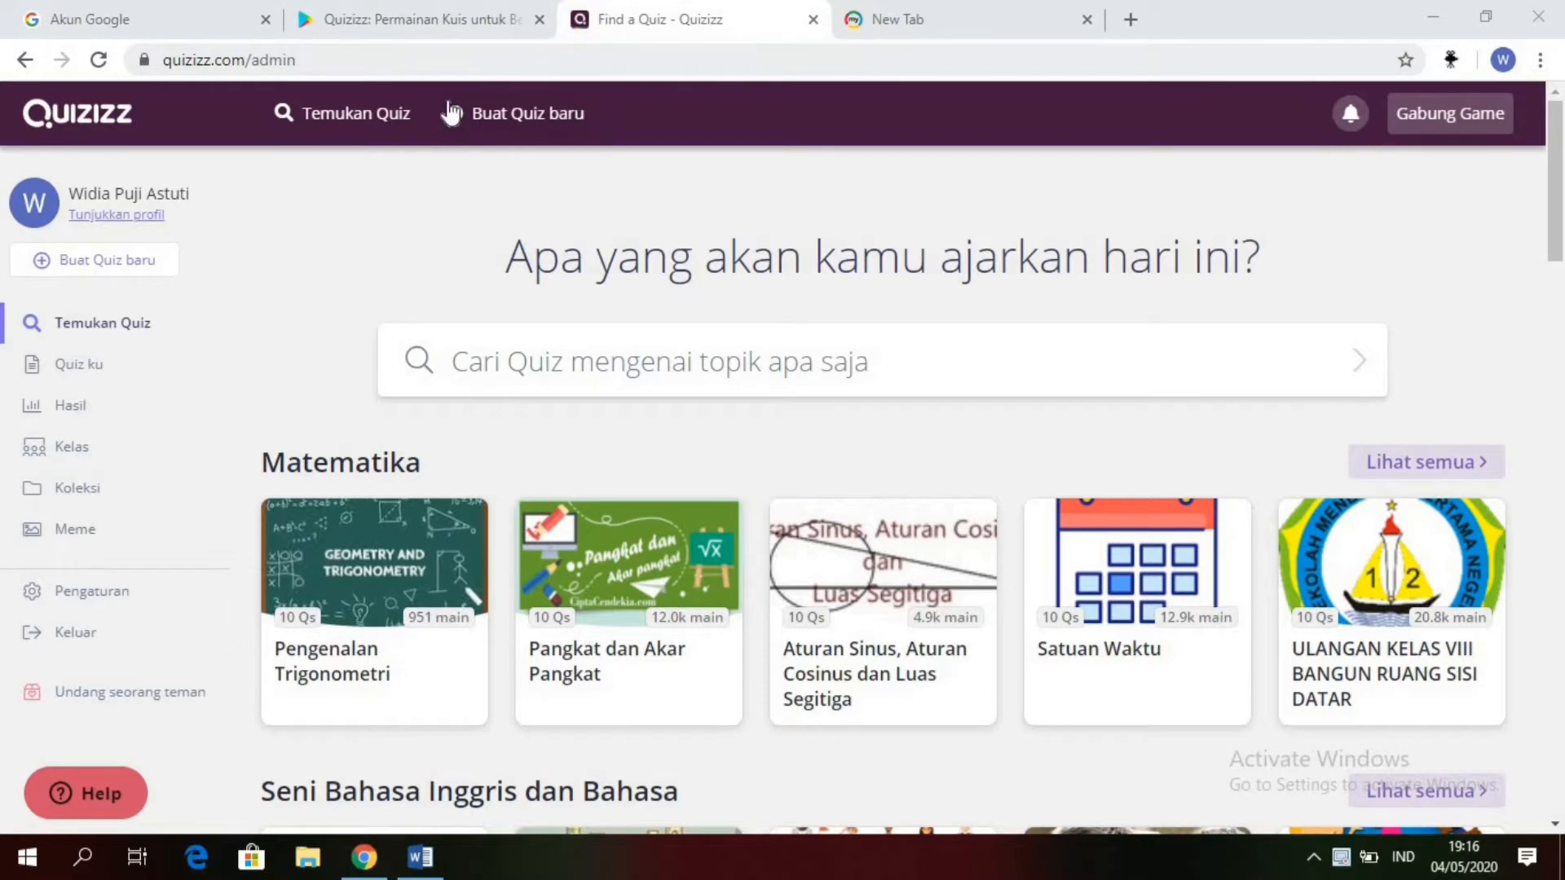
Step: Create a new quiz named "Kuis Komputer" with Komputer as its subject
left_click(481, 129)
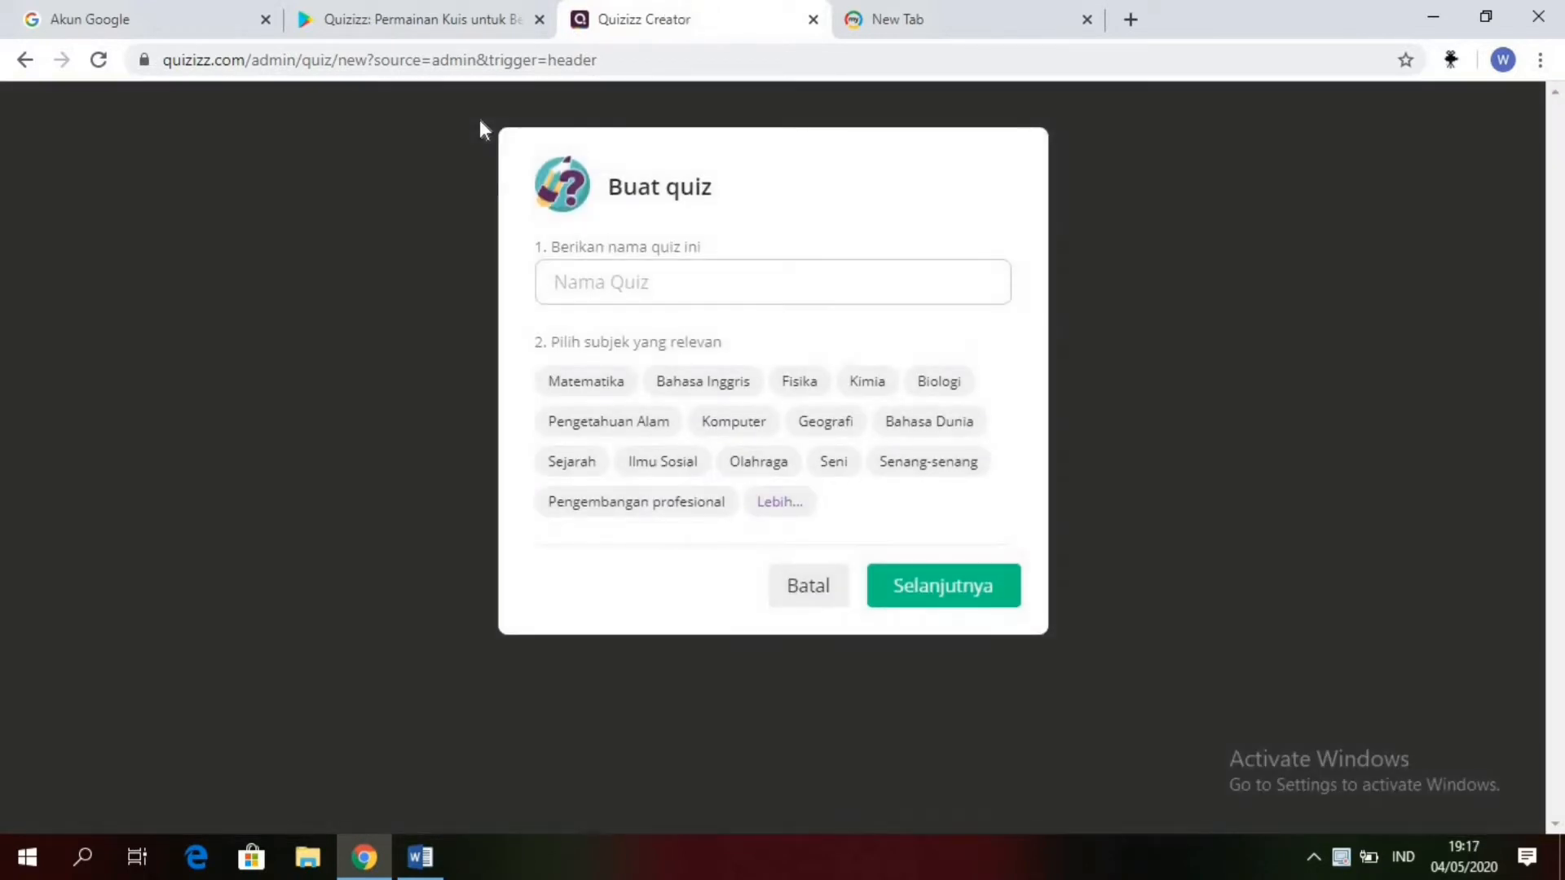
left_click(661, 271)
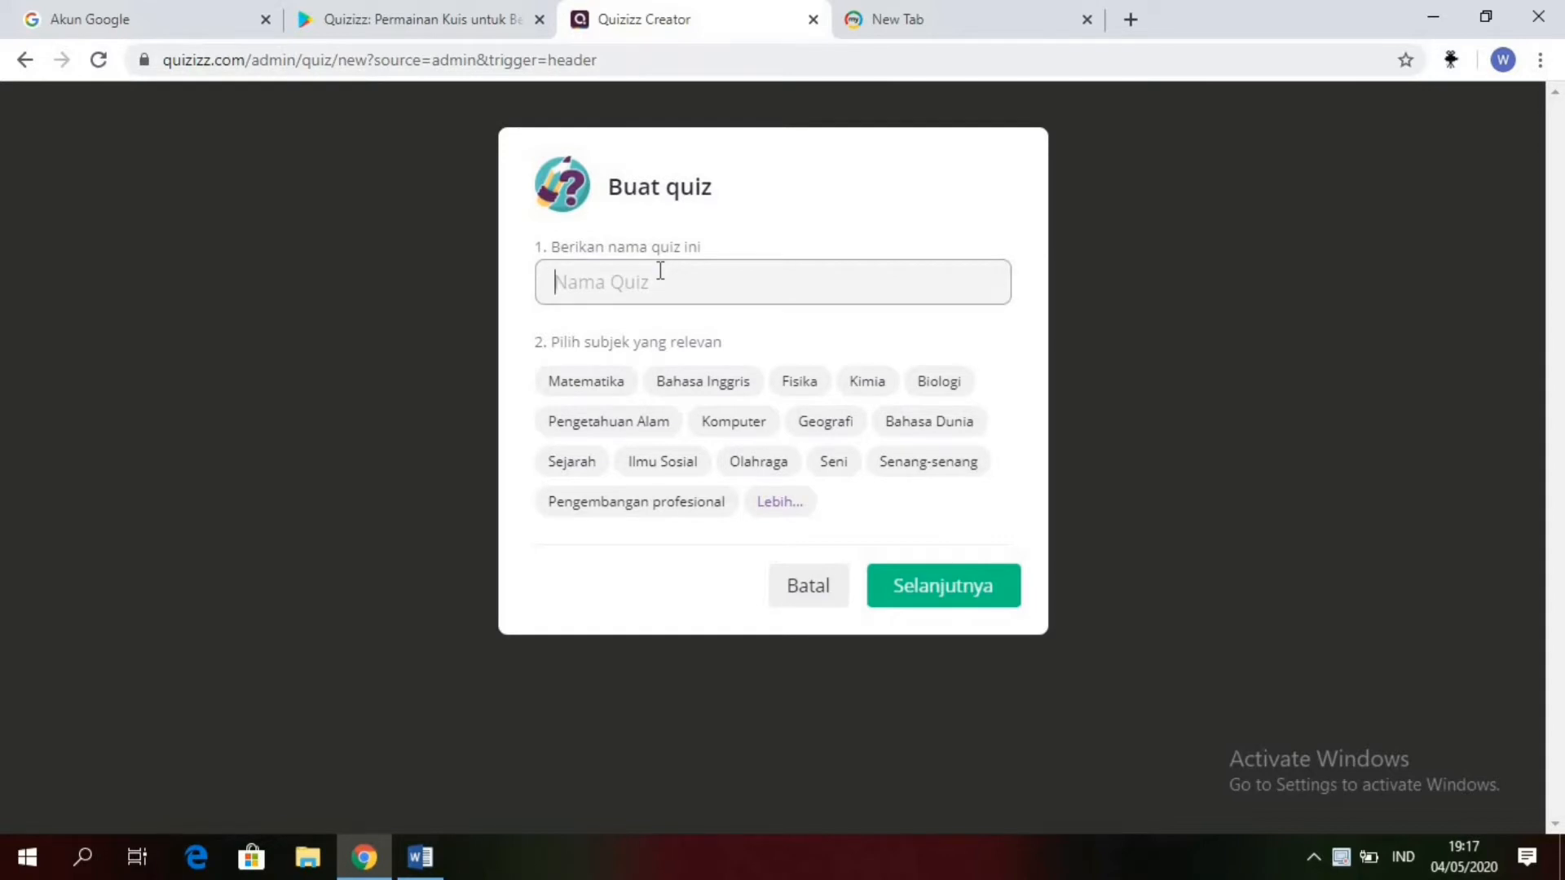
type("kuis Komputer")
left_click(566, 285)
key("BackSpace")
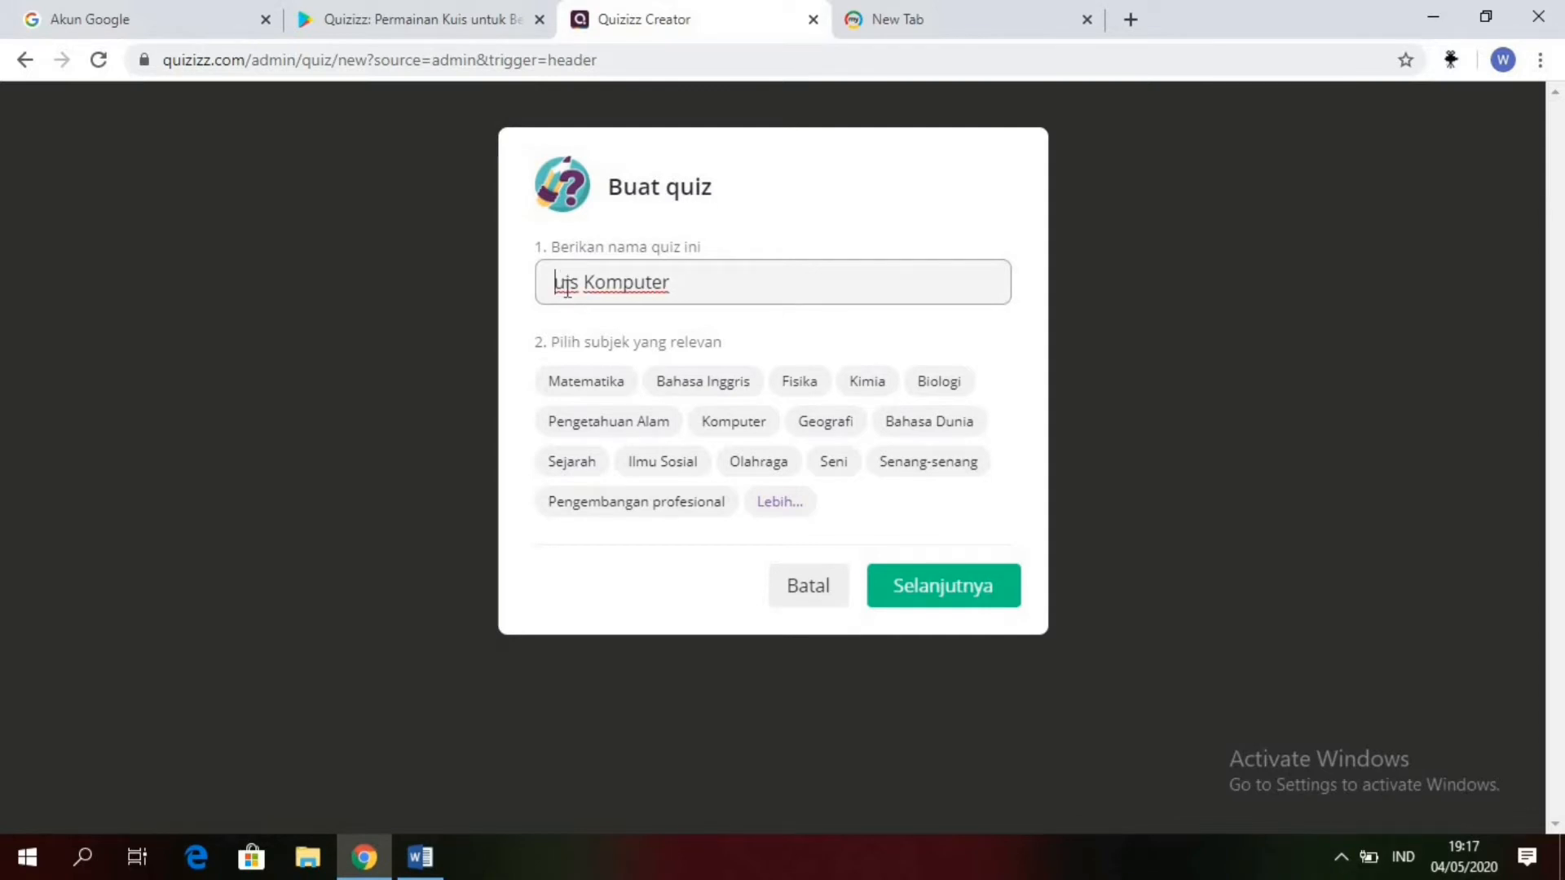
type("K")
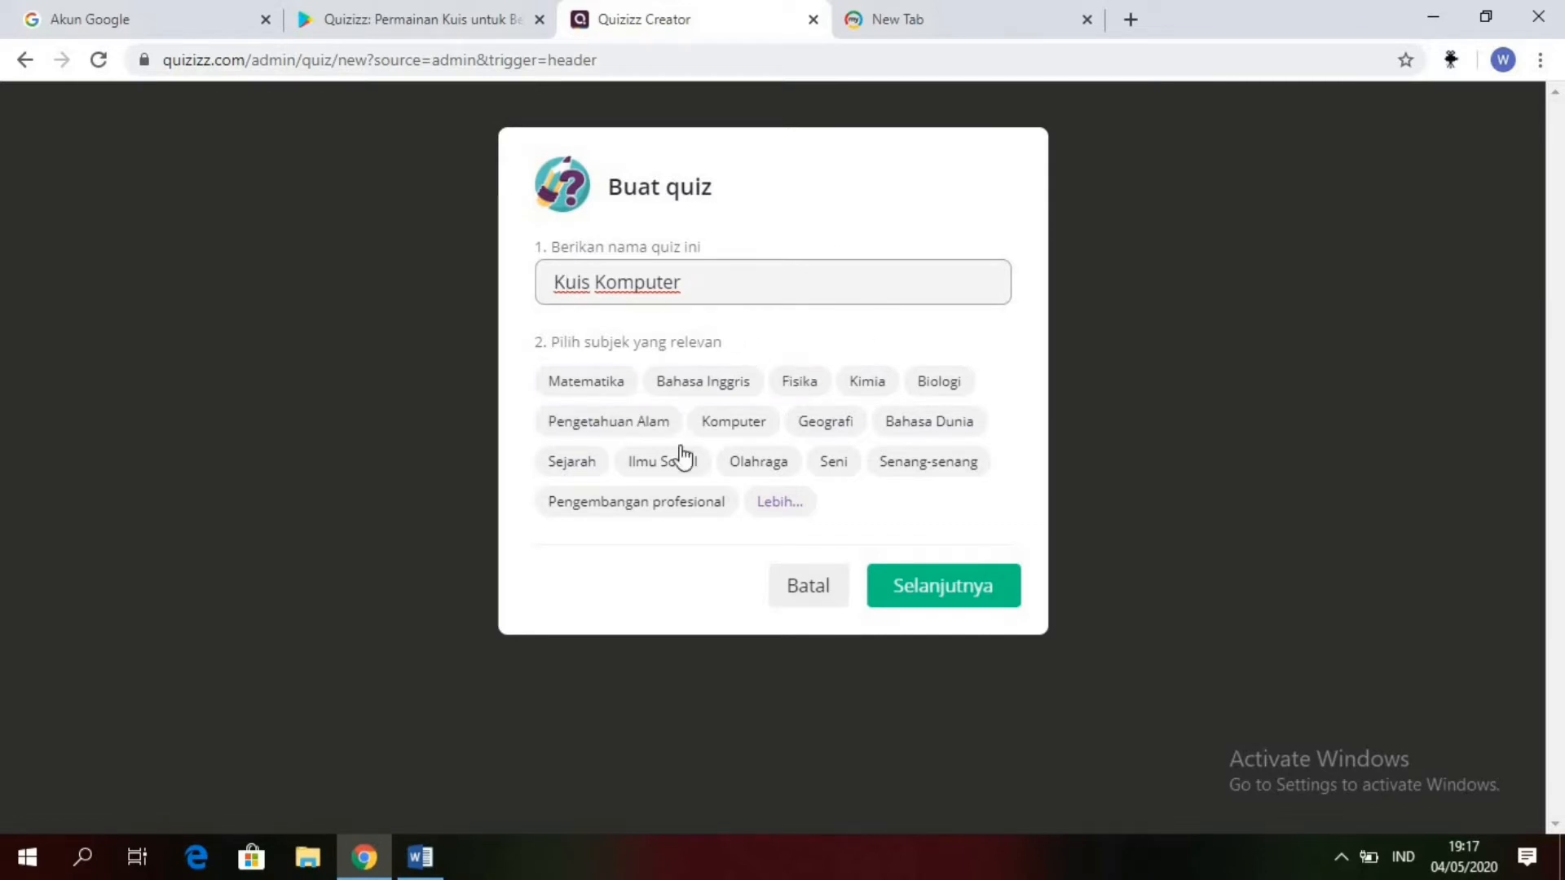
left_click(697, 381)
left_click(735, 422)
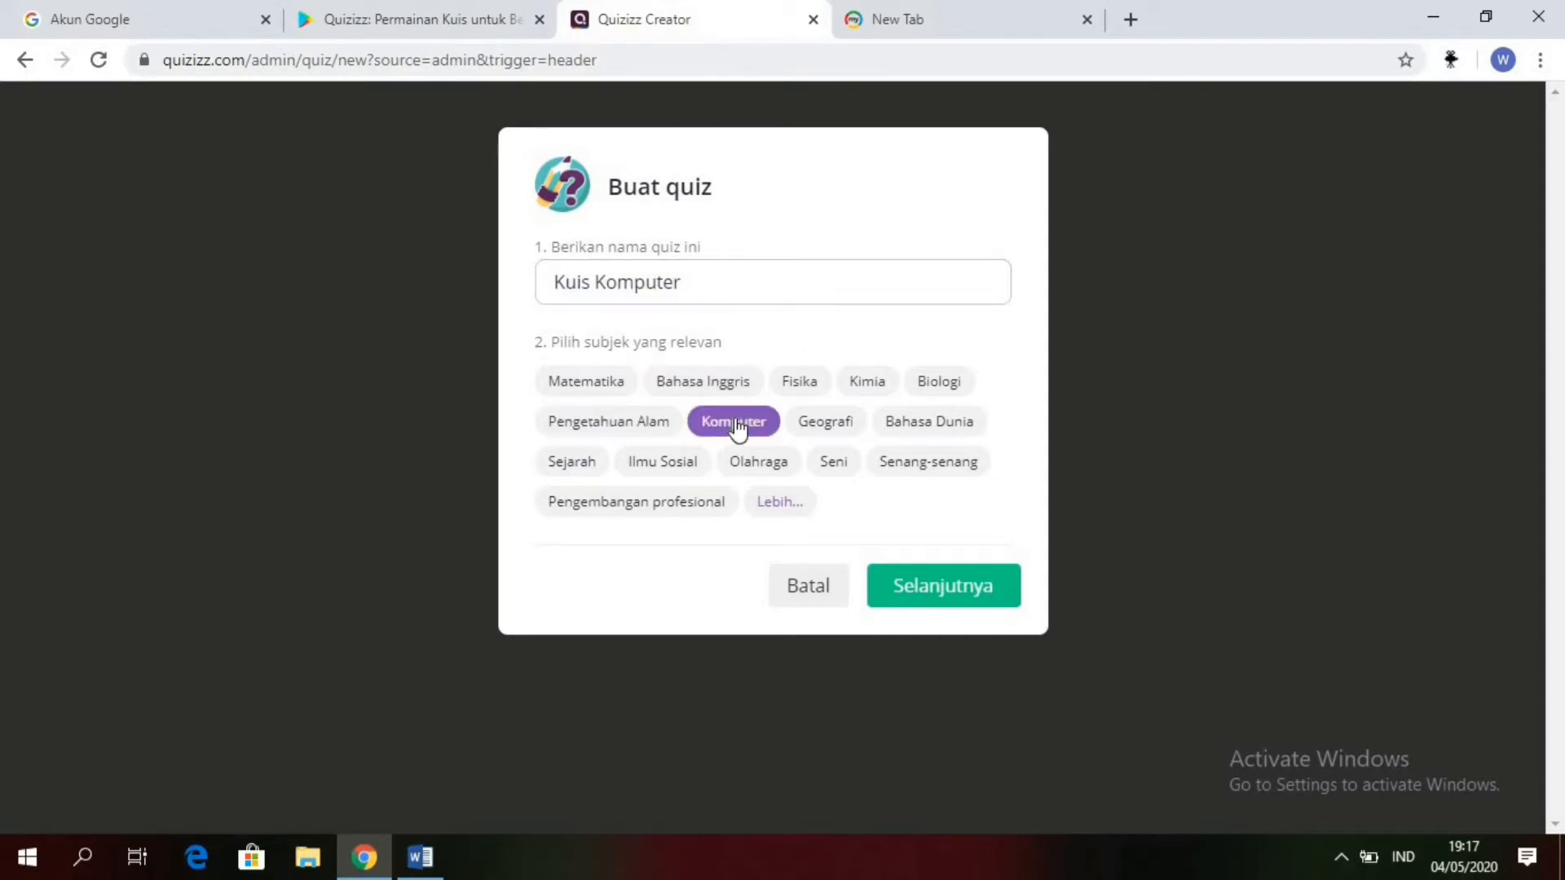
left_click(964, 587)
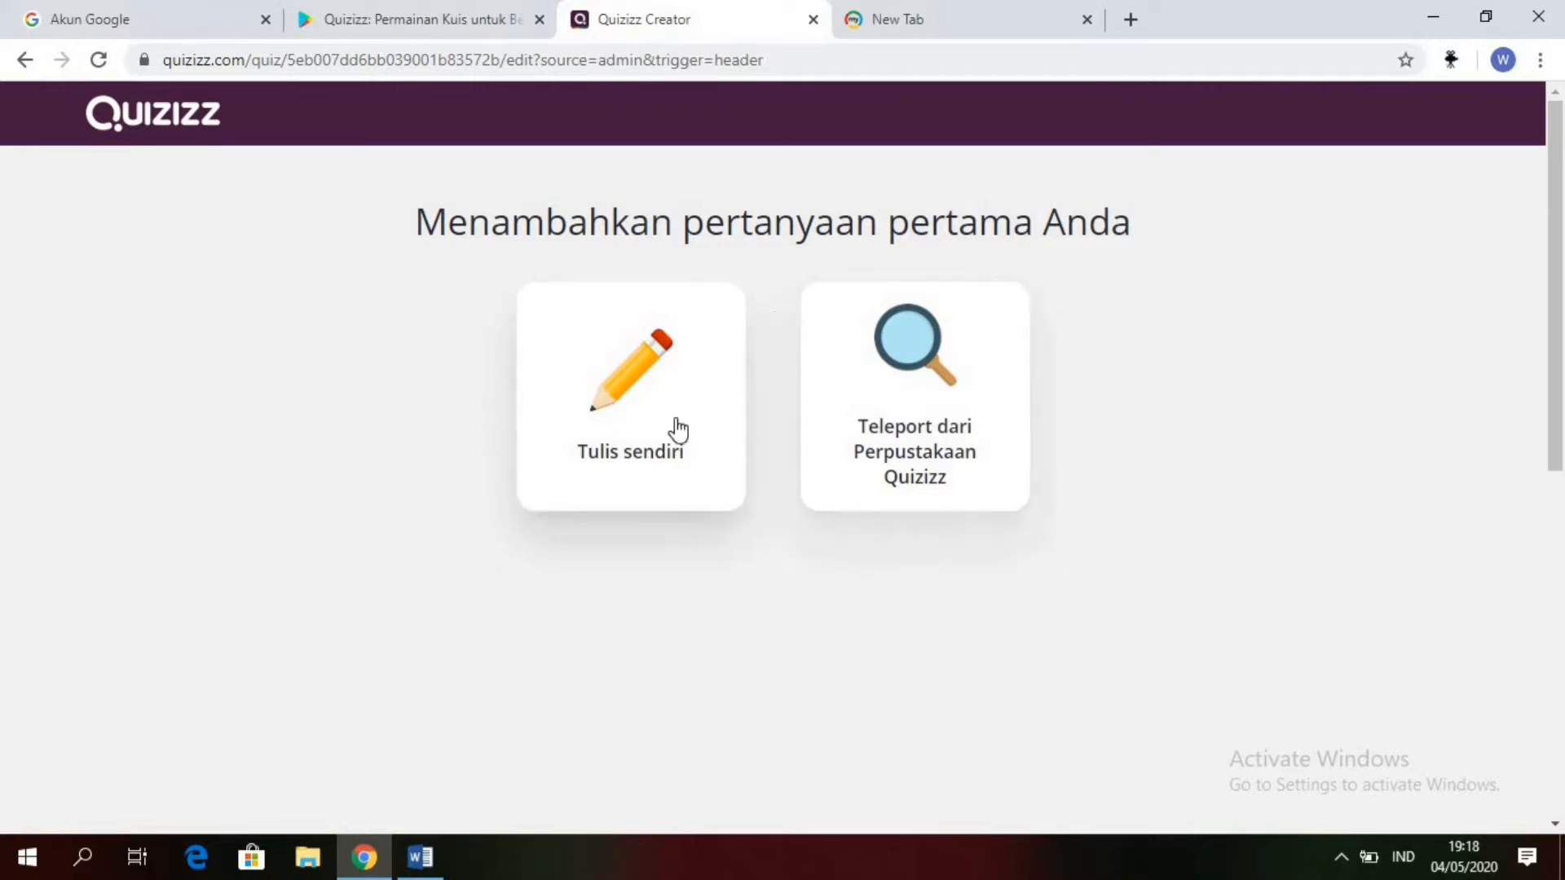
Step: Add a self-written checkbox (Kotak centang) question and paste in the text of question 1 copied from the Word document
left_click(634, 393)
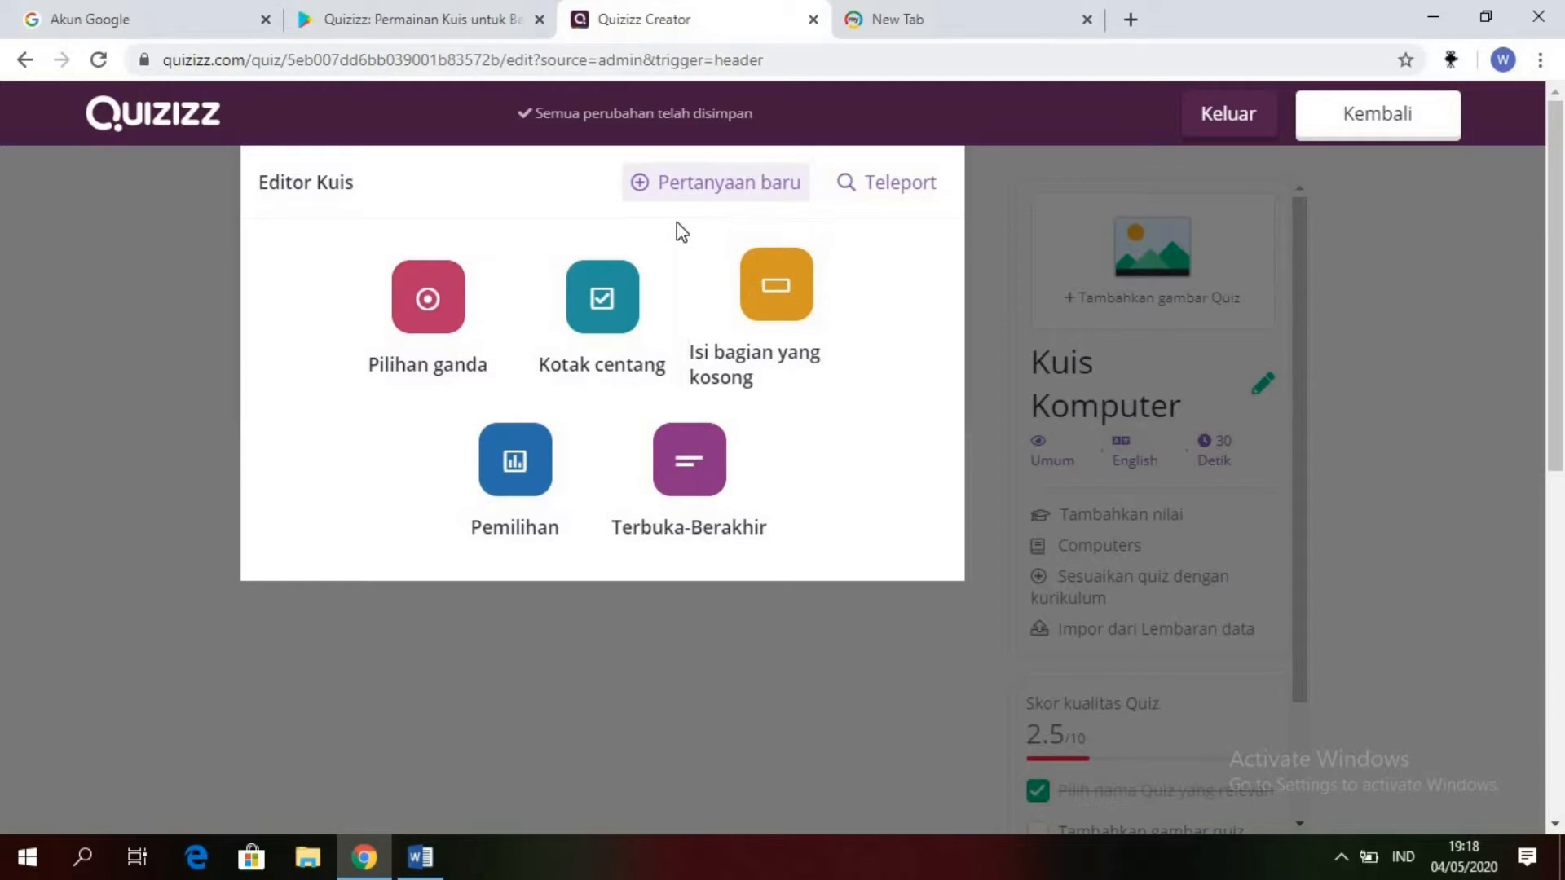
left_click(602, 314)
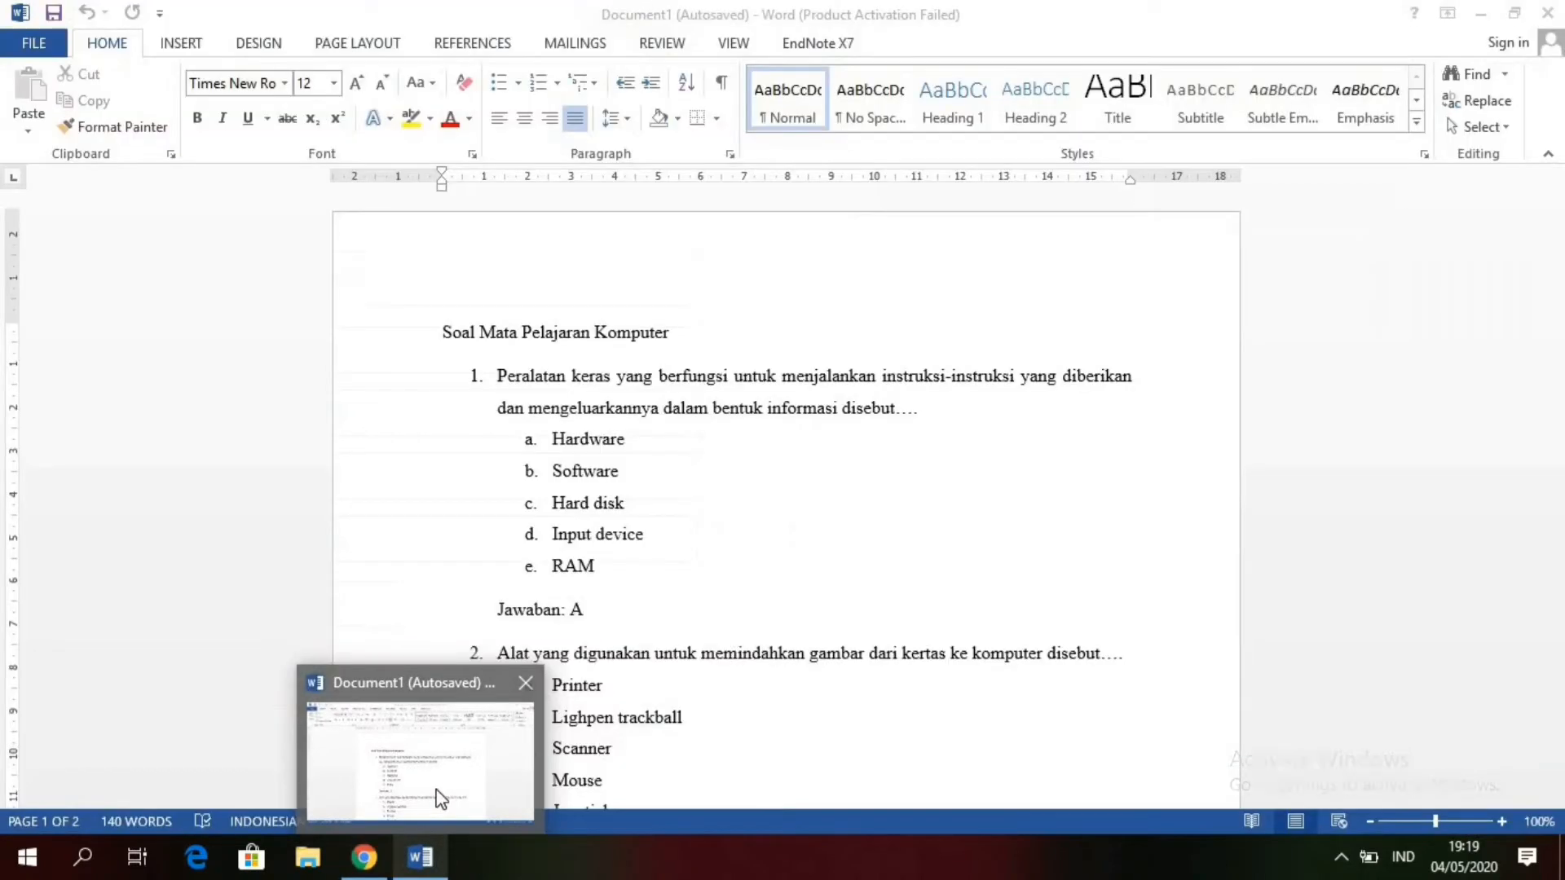
left_click(437, 798)
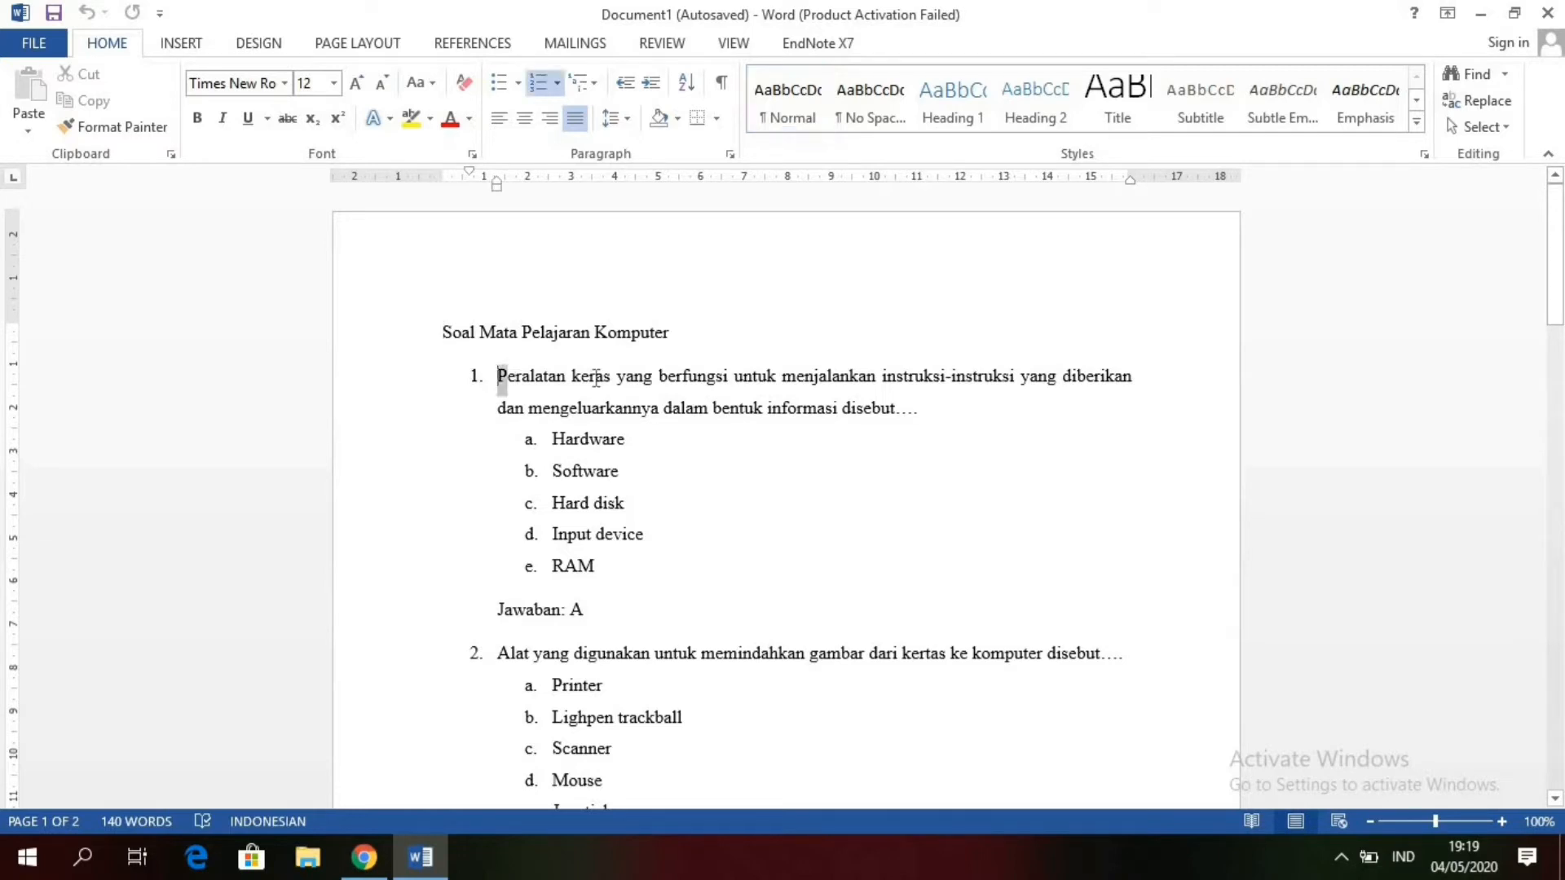
left_click_drag(498, 376, 950, 418)
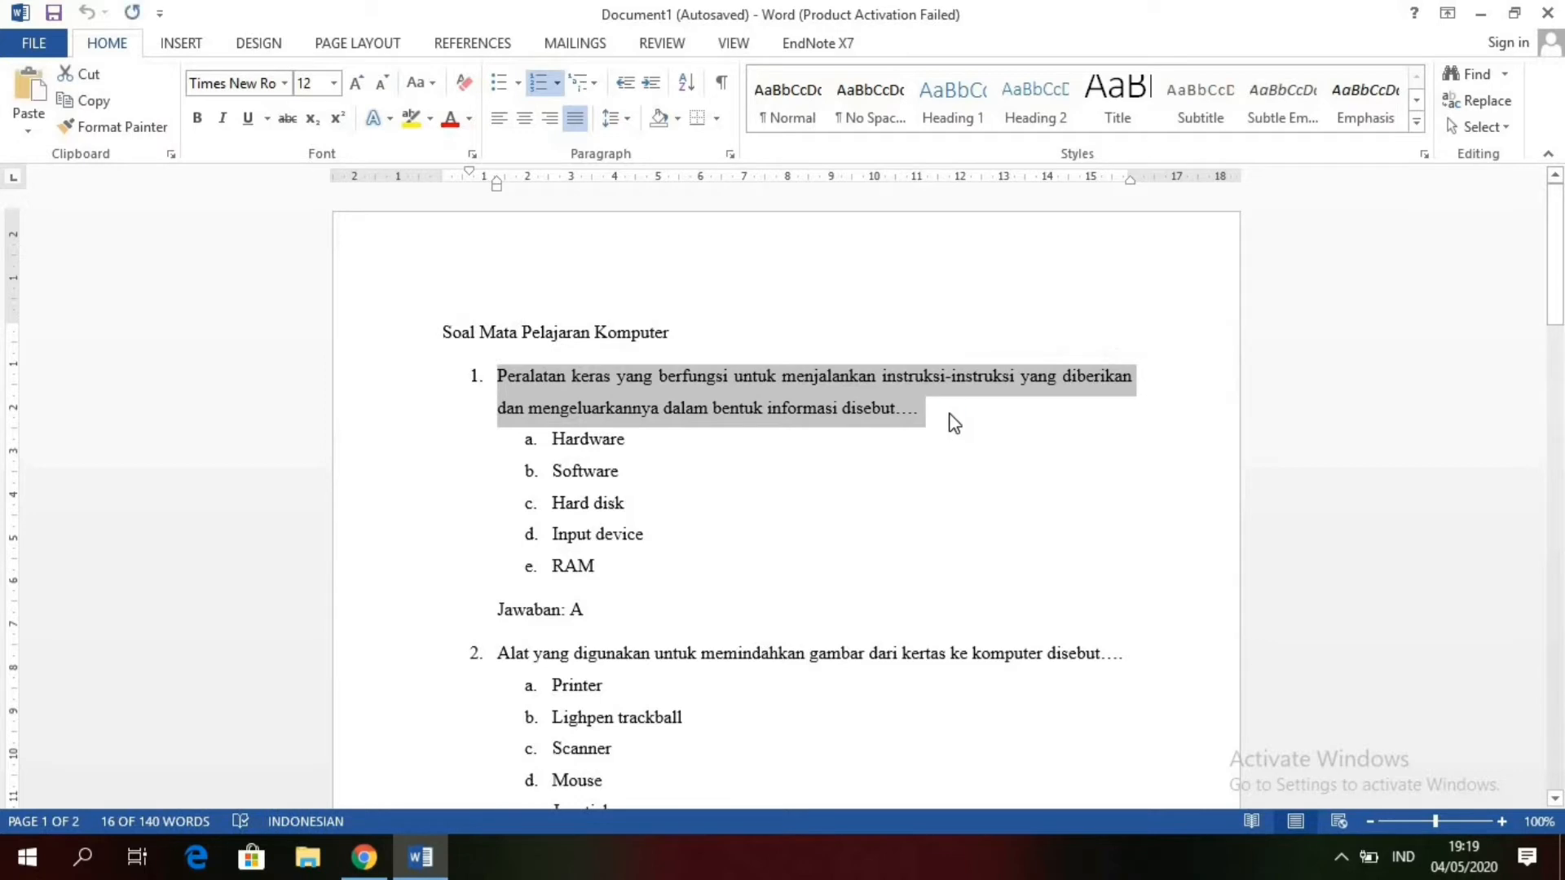
left_click(365, 857)
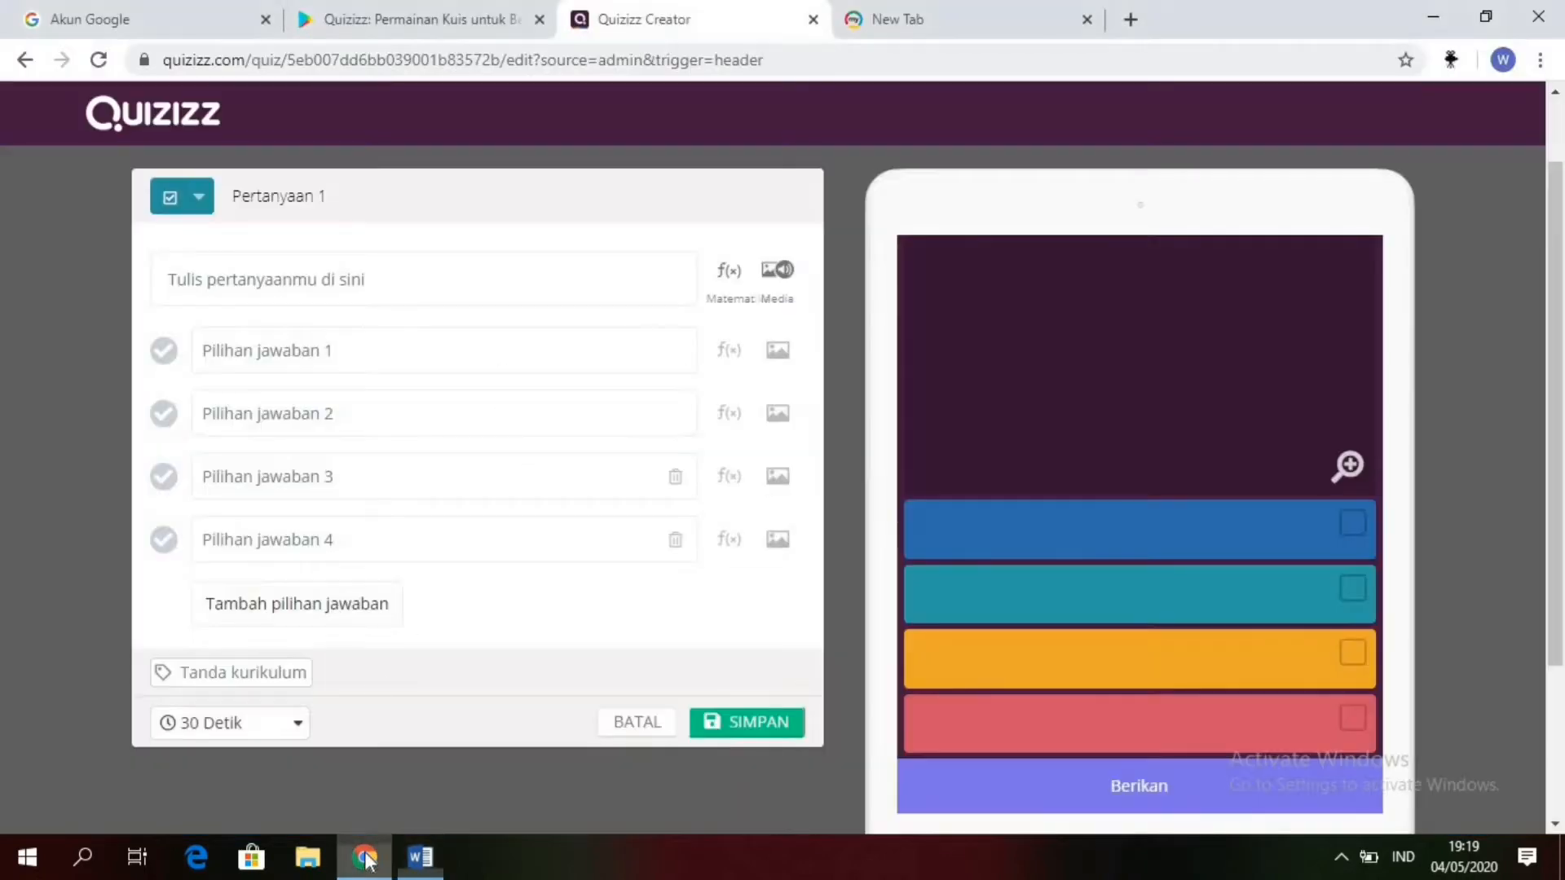
left_click(329, 291)
type("V")
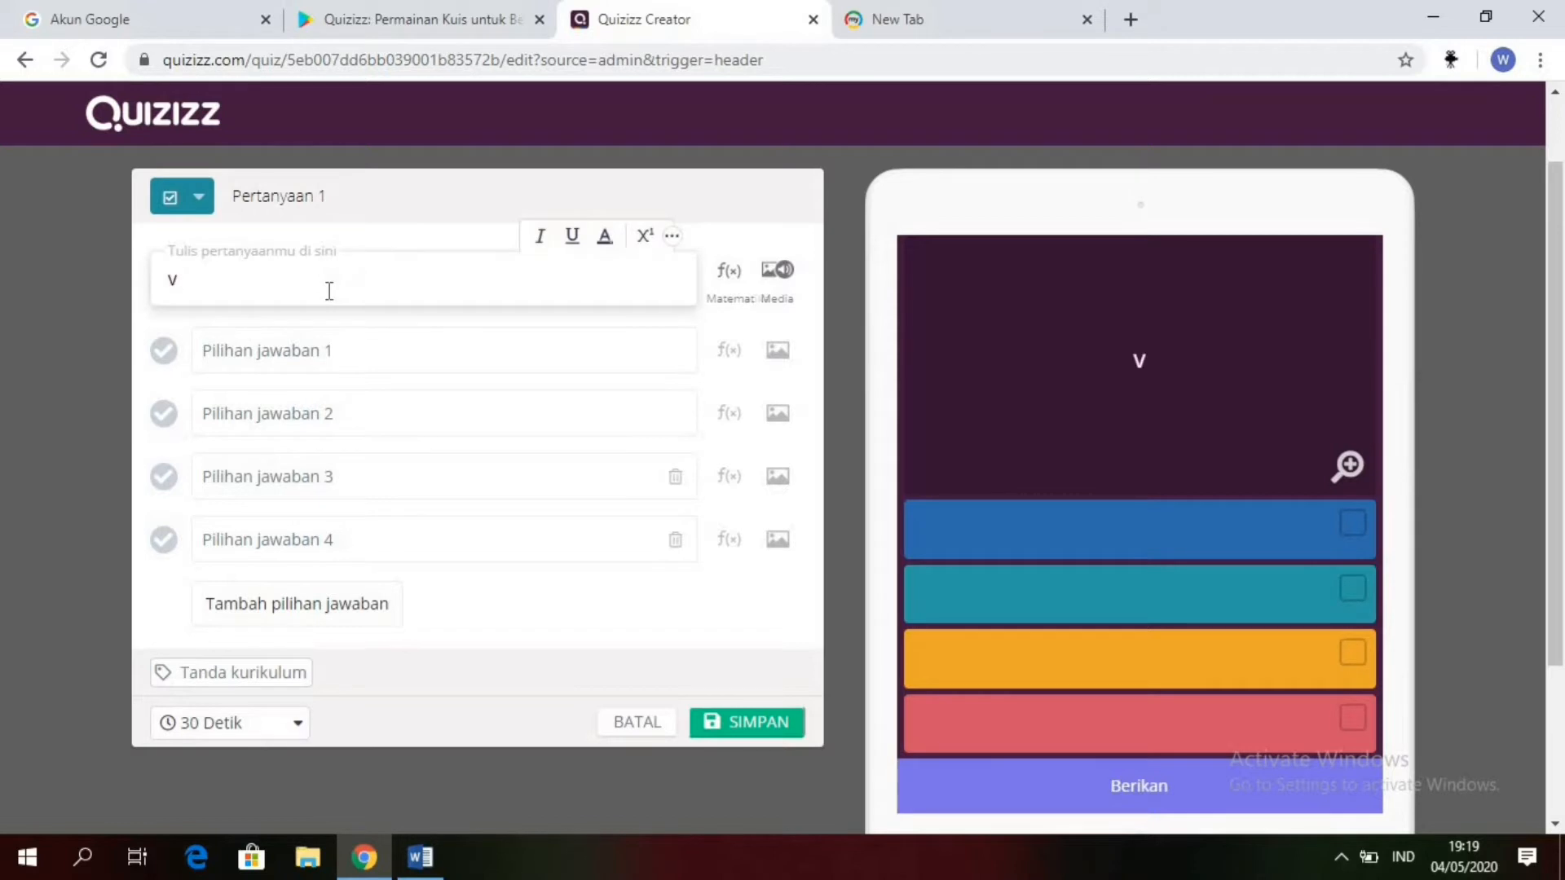
key("BackSpace")
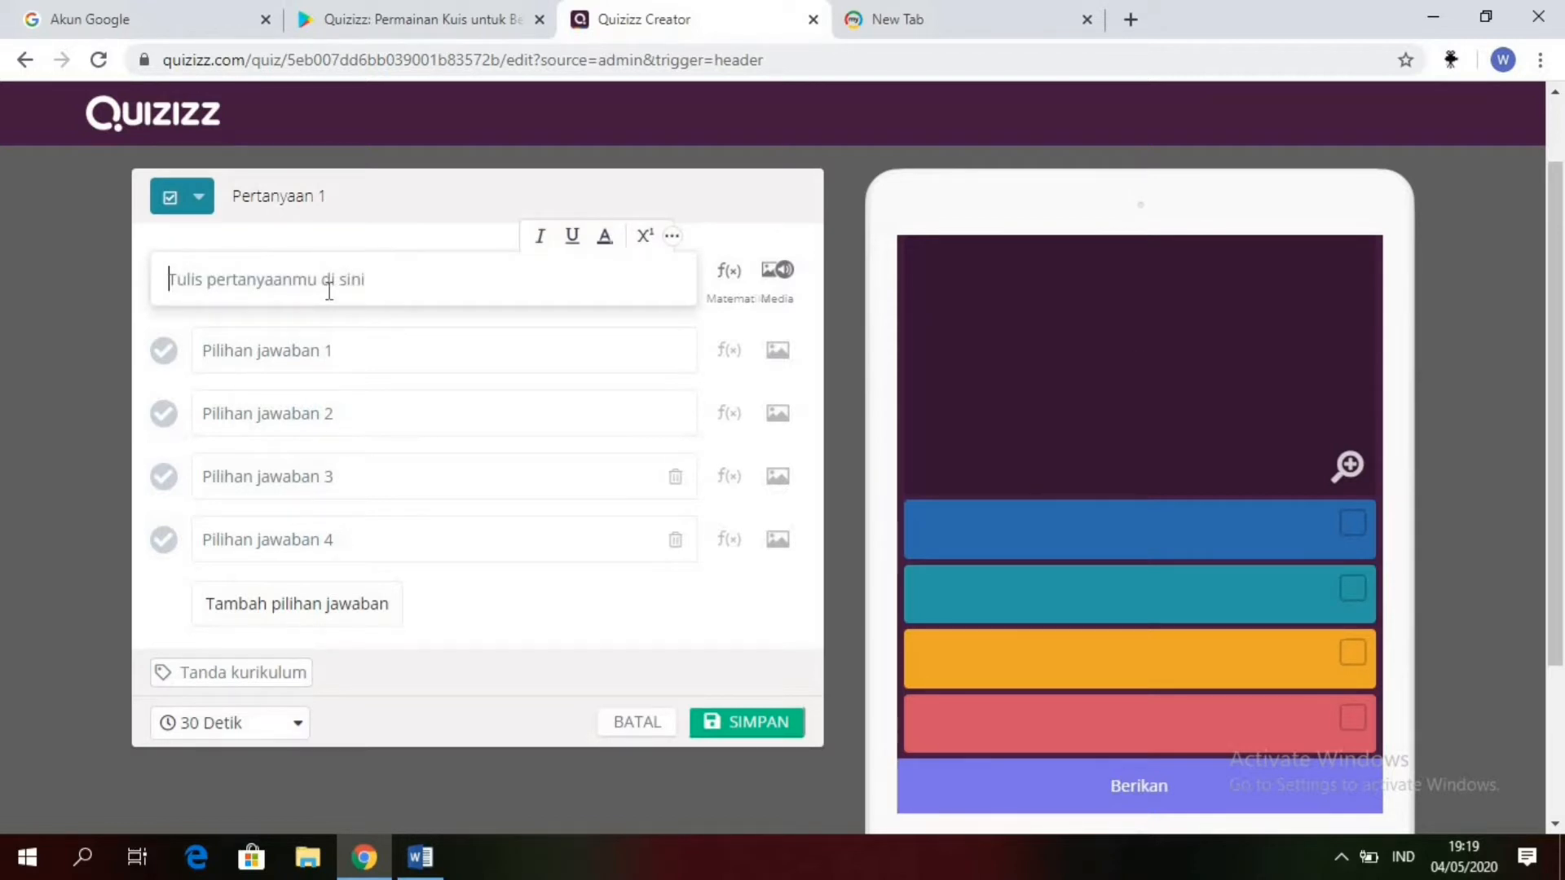
type("1.\tPeralatan keras yang berfungsi untuk menjalankan instruksi-instruksi yang diberikan dan mengeluarkannya dalam bentuk informasi disebut....1.\tPeralatan keras yang berfungsi untuk menjalankan instruksi-instruksi yang diberikan dan mengeluarkannya dalam bentuk informasi disebut....")
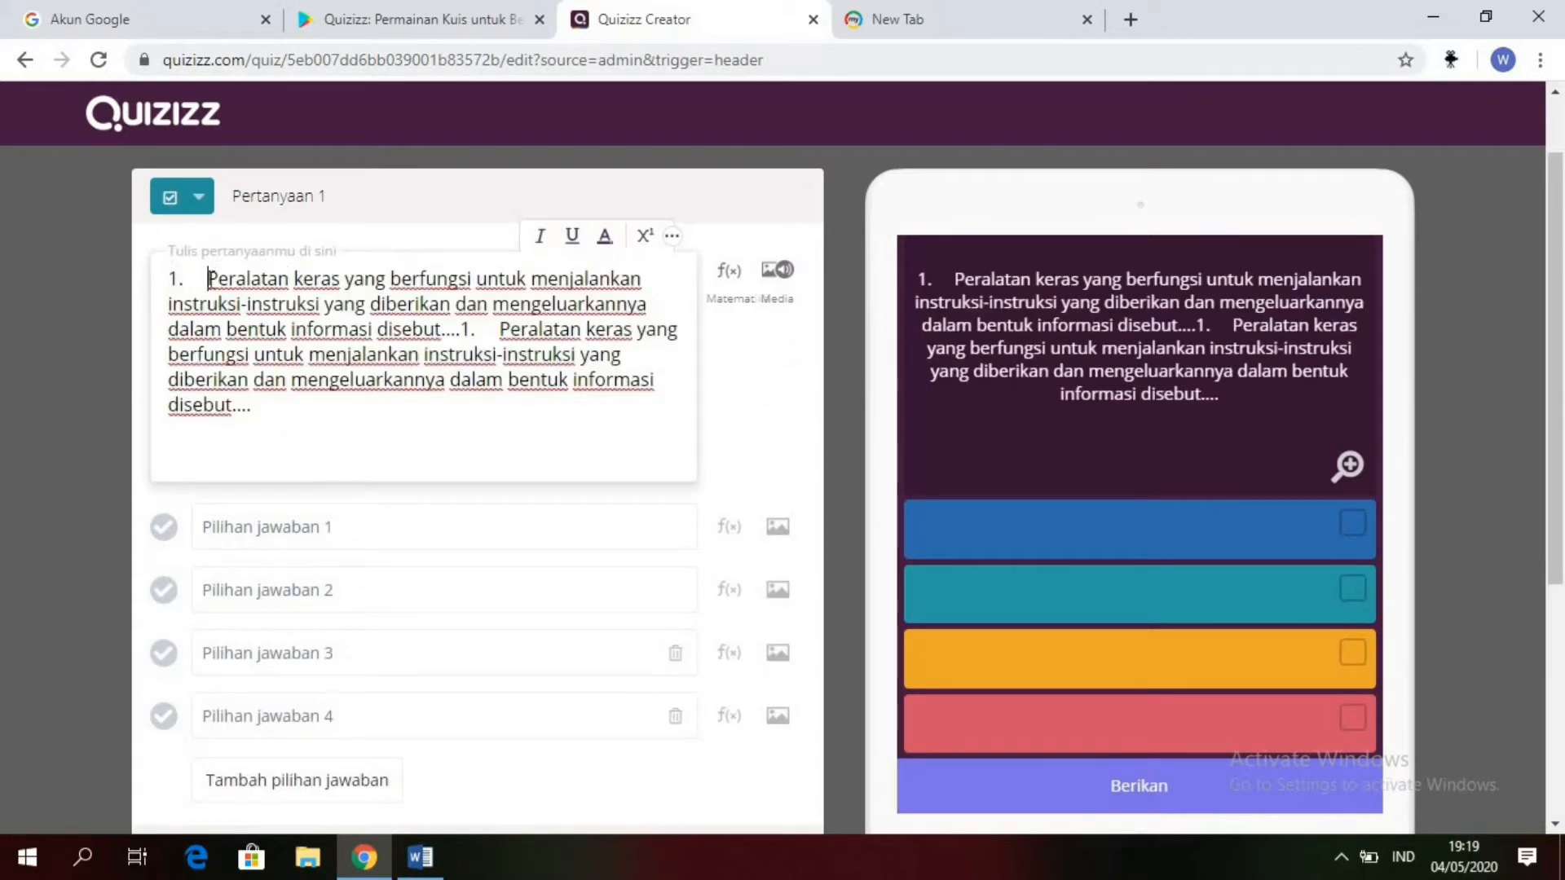
Step: Remove the leading "1." with its spacing and the trailing blank lines from the pasted question text
key("BackSpace")
key("BackSpace")
key("BackSpace")
key("BackSpace")
key("BackSpace")
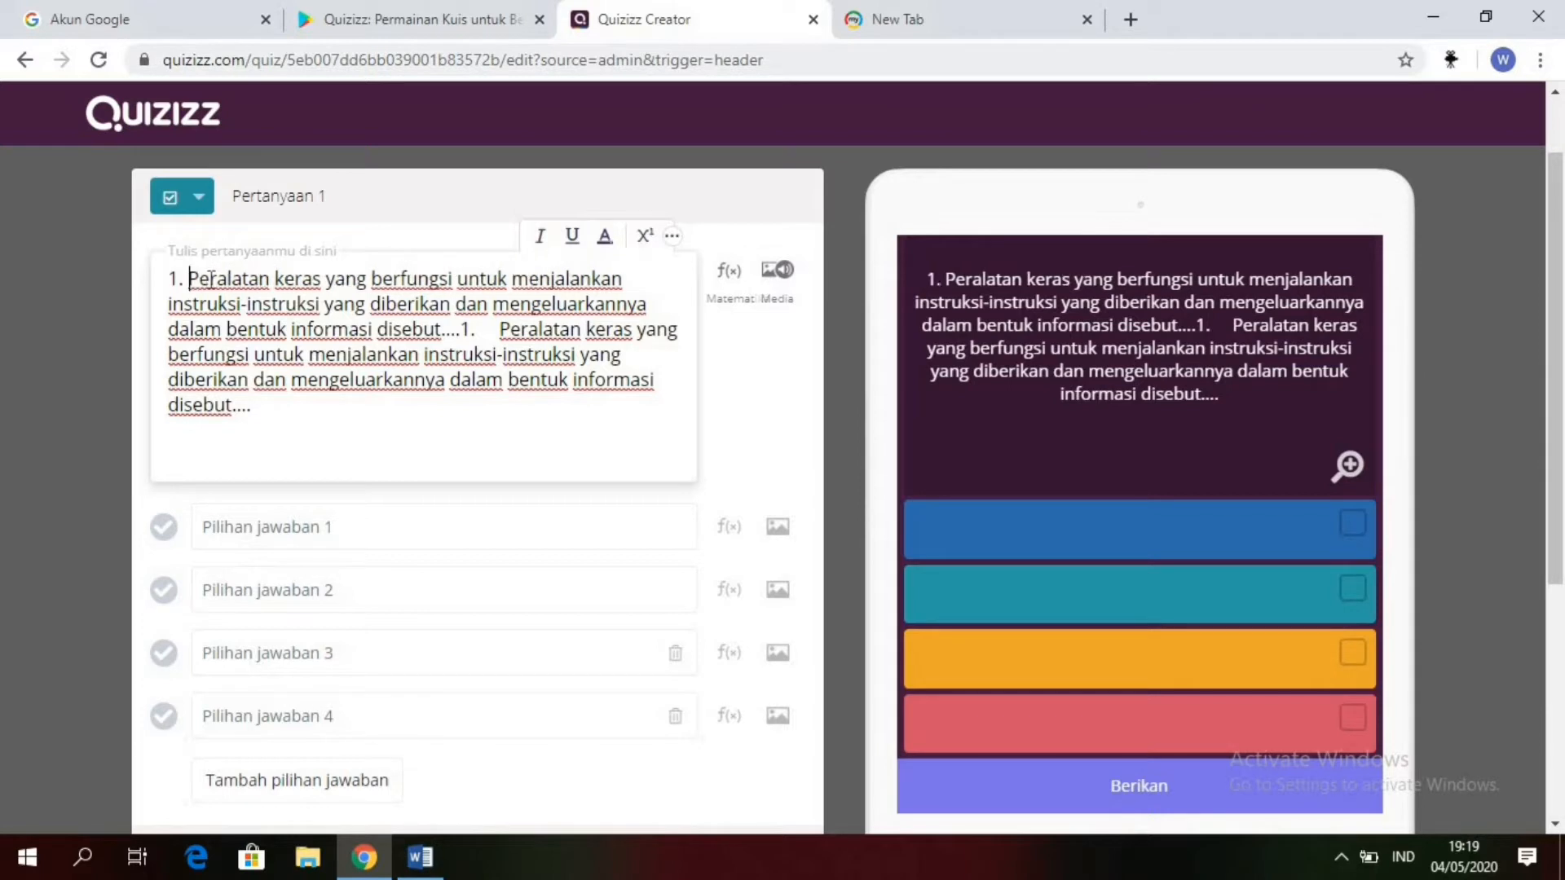
key("BackSpace")
key("BackSpace")
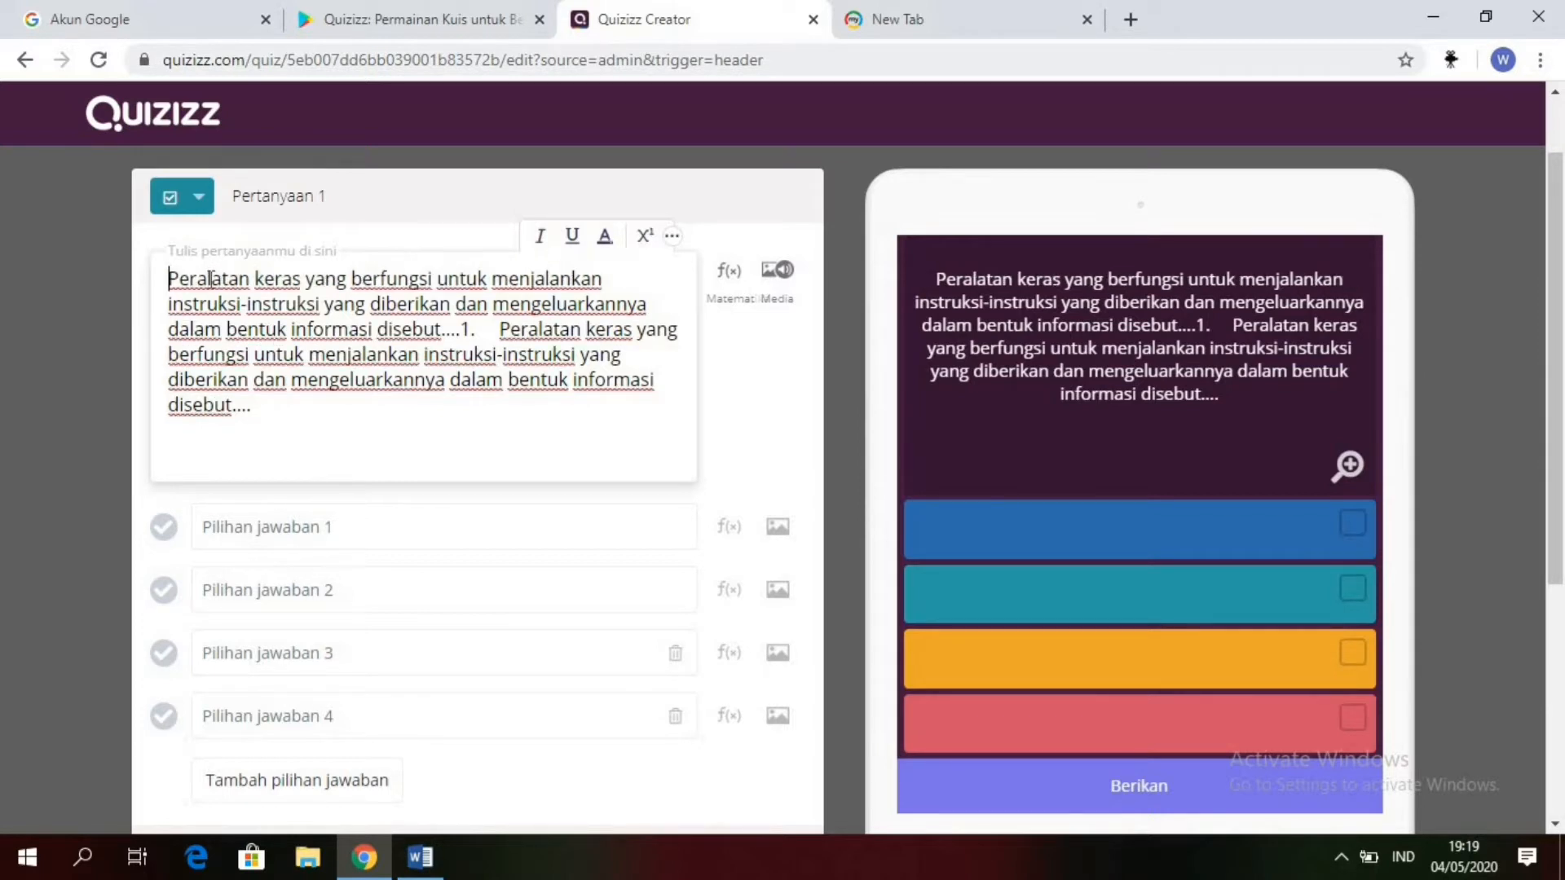
key("BackSpace")
key("BackSpace")
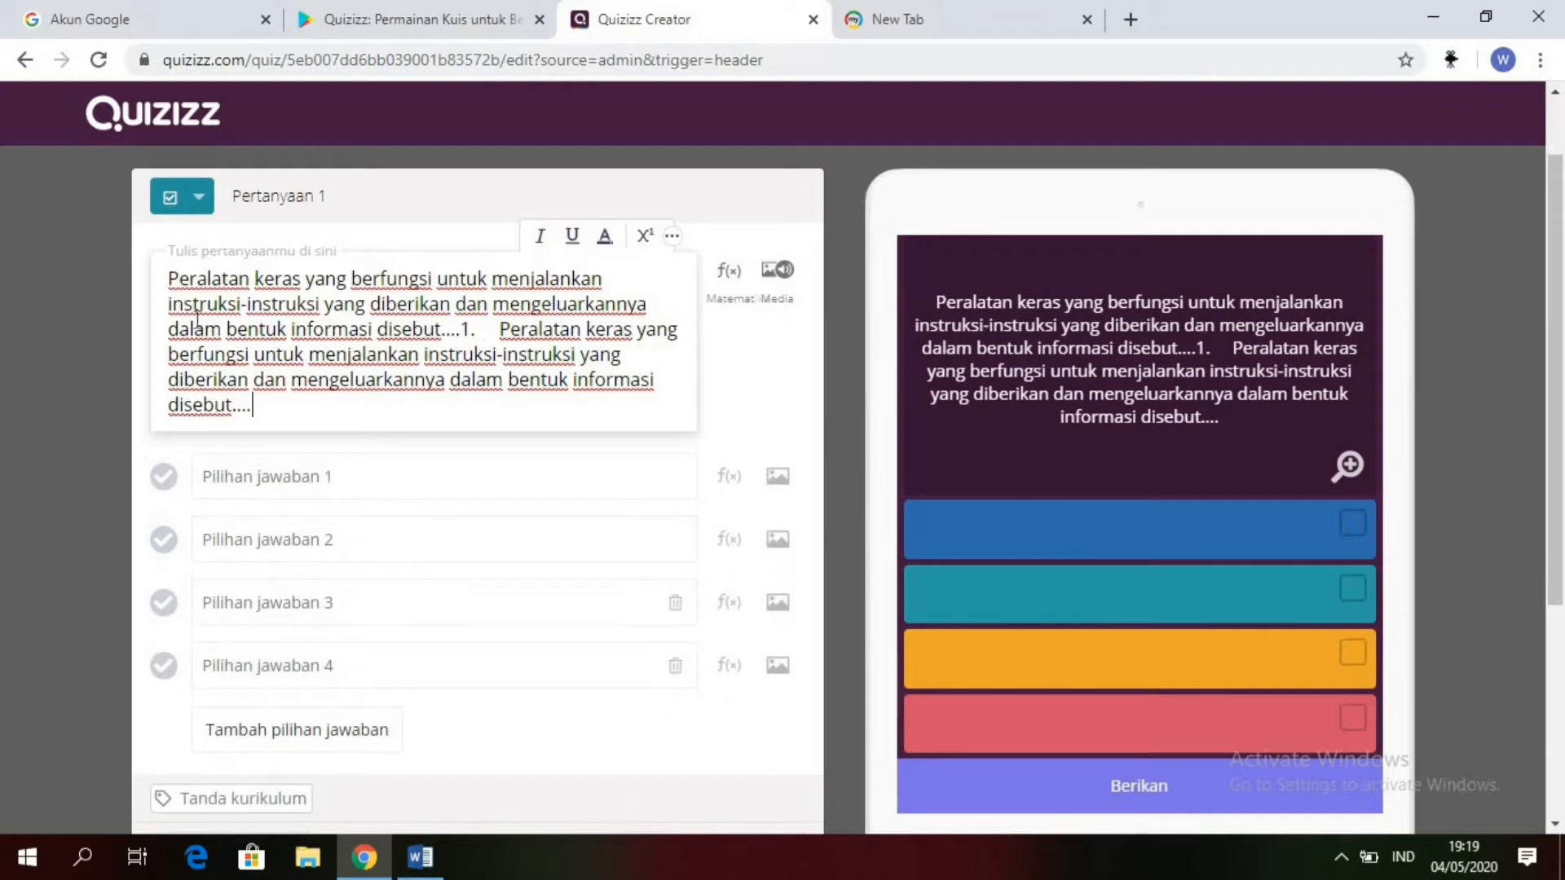
left_click(171, 279)
type("1.")
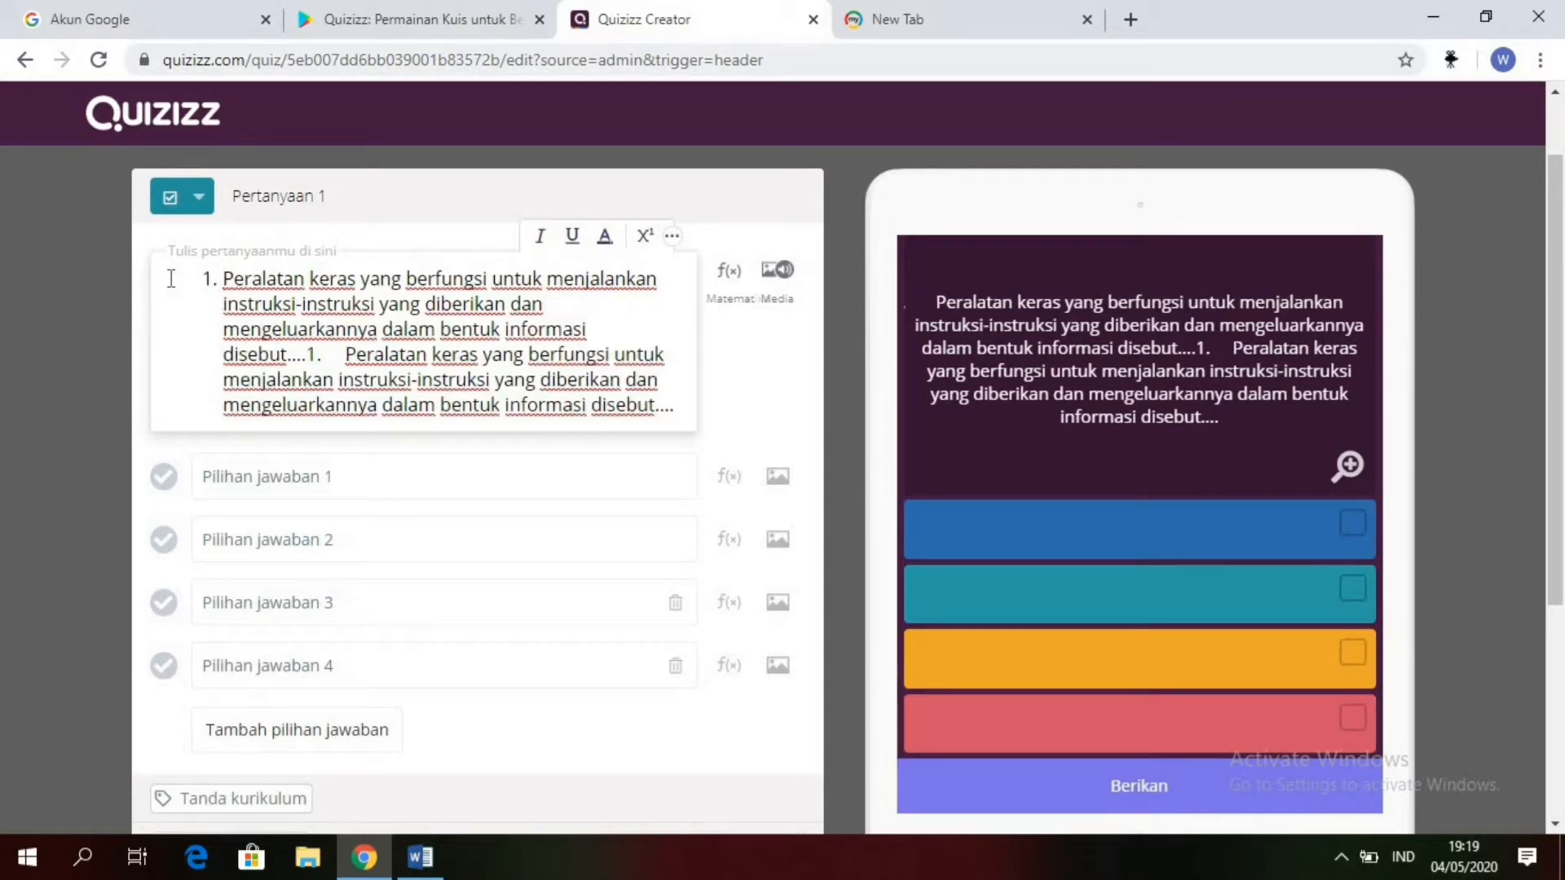
key("BackSpace")
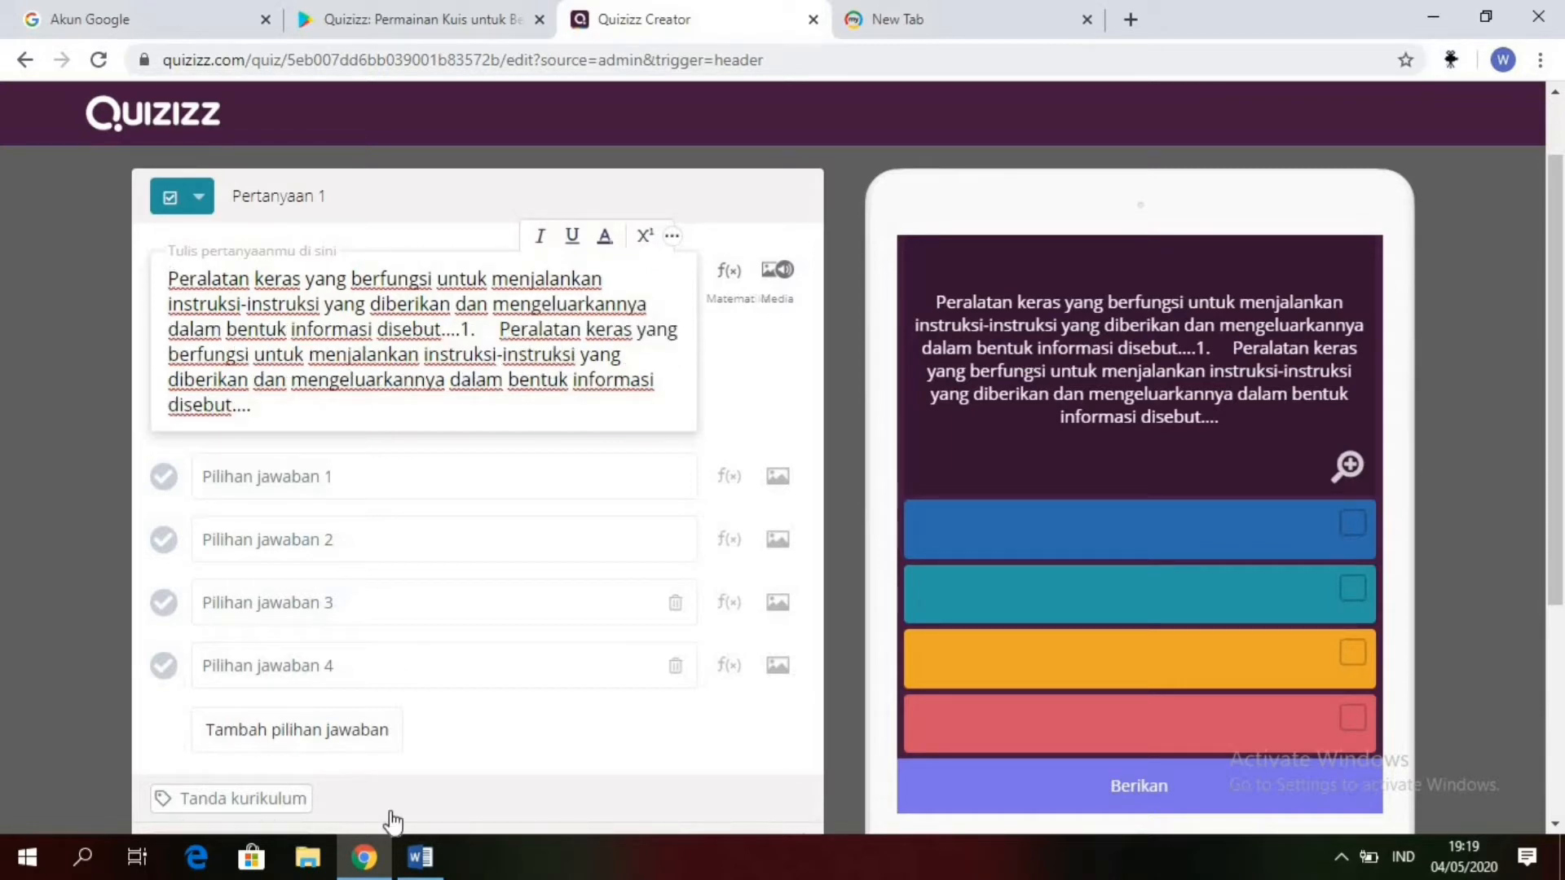
Step: Copy "Hardware" from question 1 in the Word document into answer option 1 in Quizizz, without the "a." prefix
left_click(459, 770)
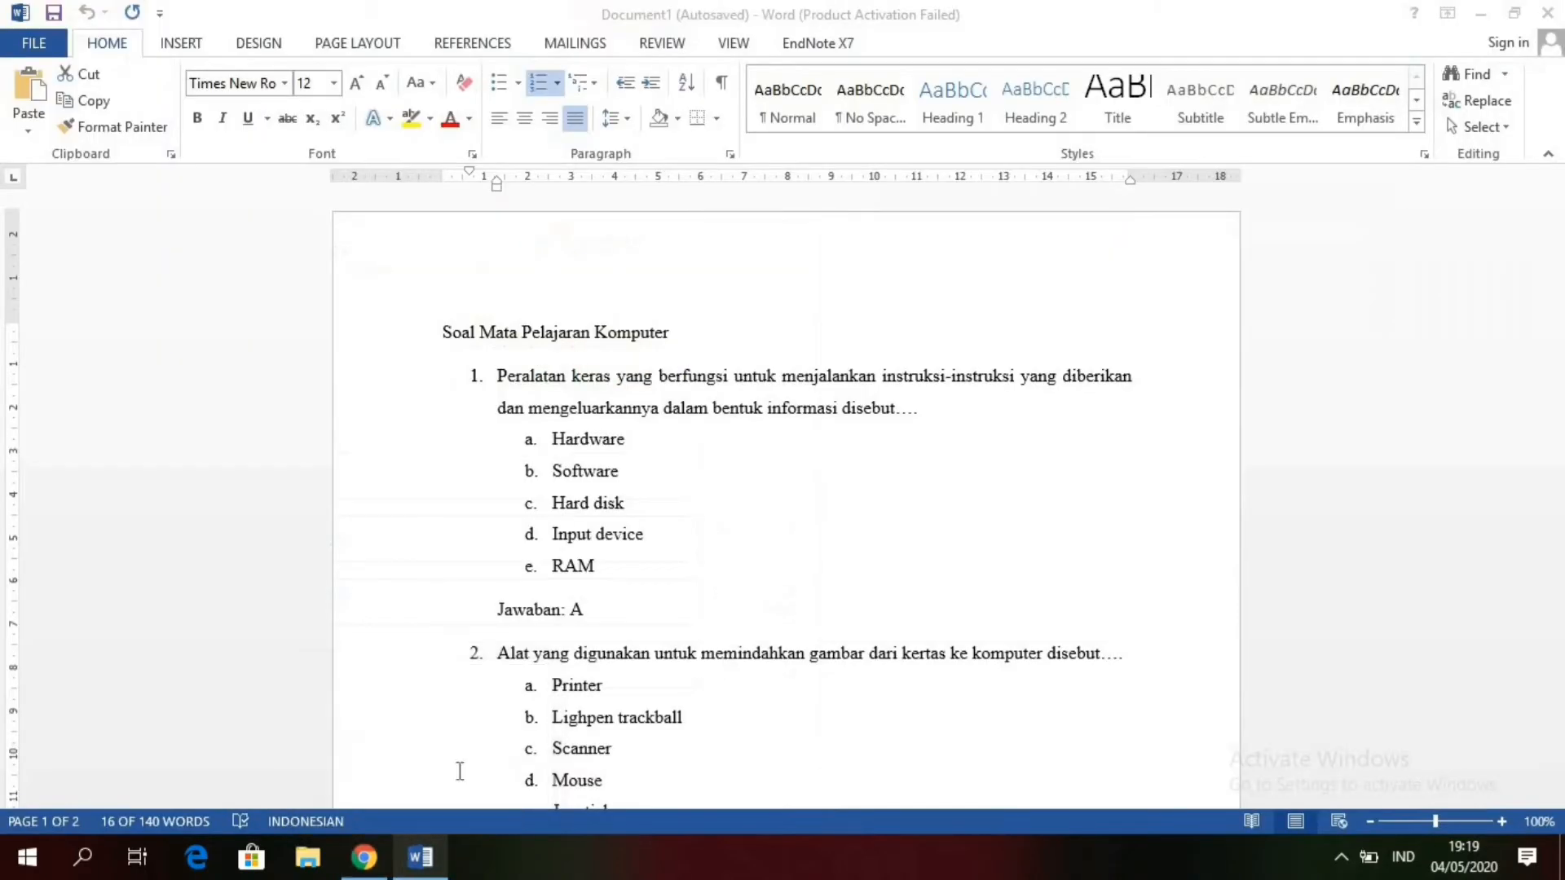
left_click(642, 440)
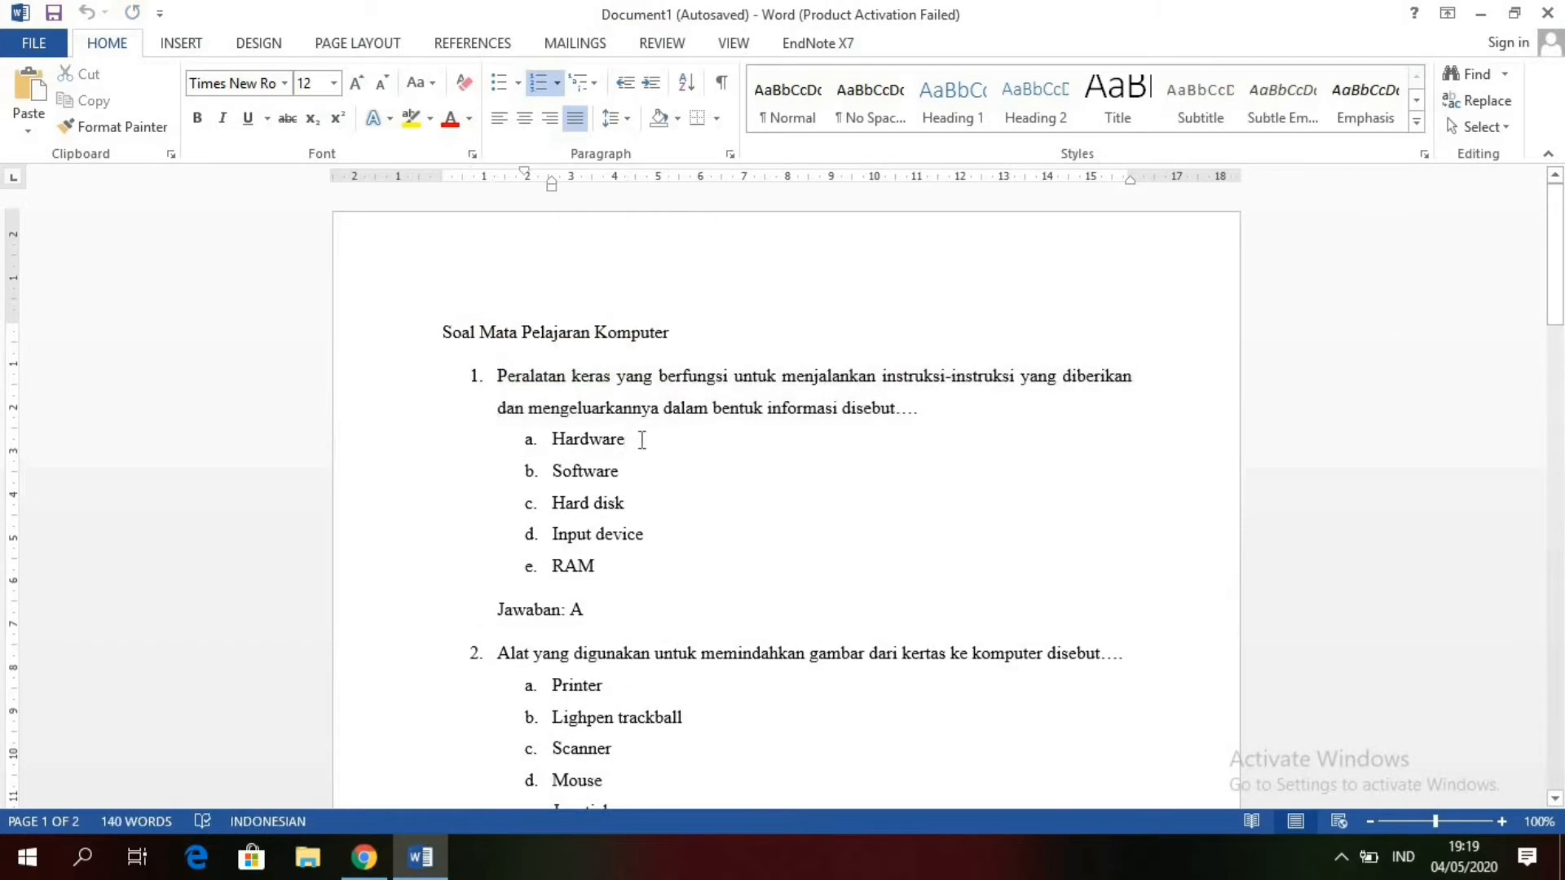
left_click_drag(641, 440, 558, 450)
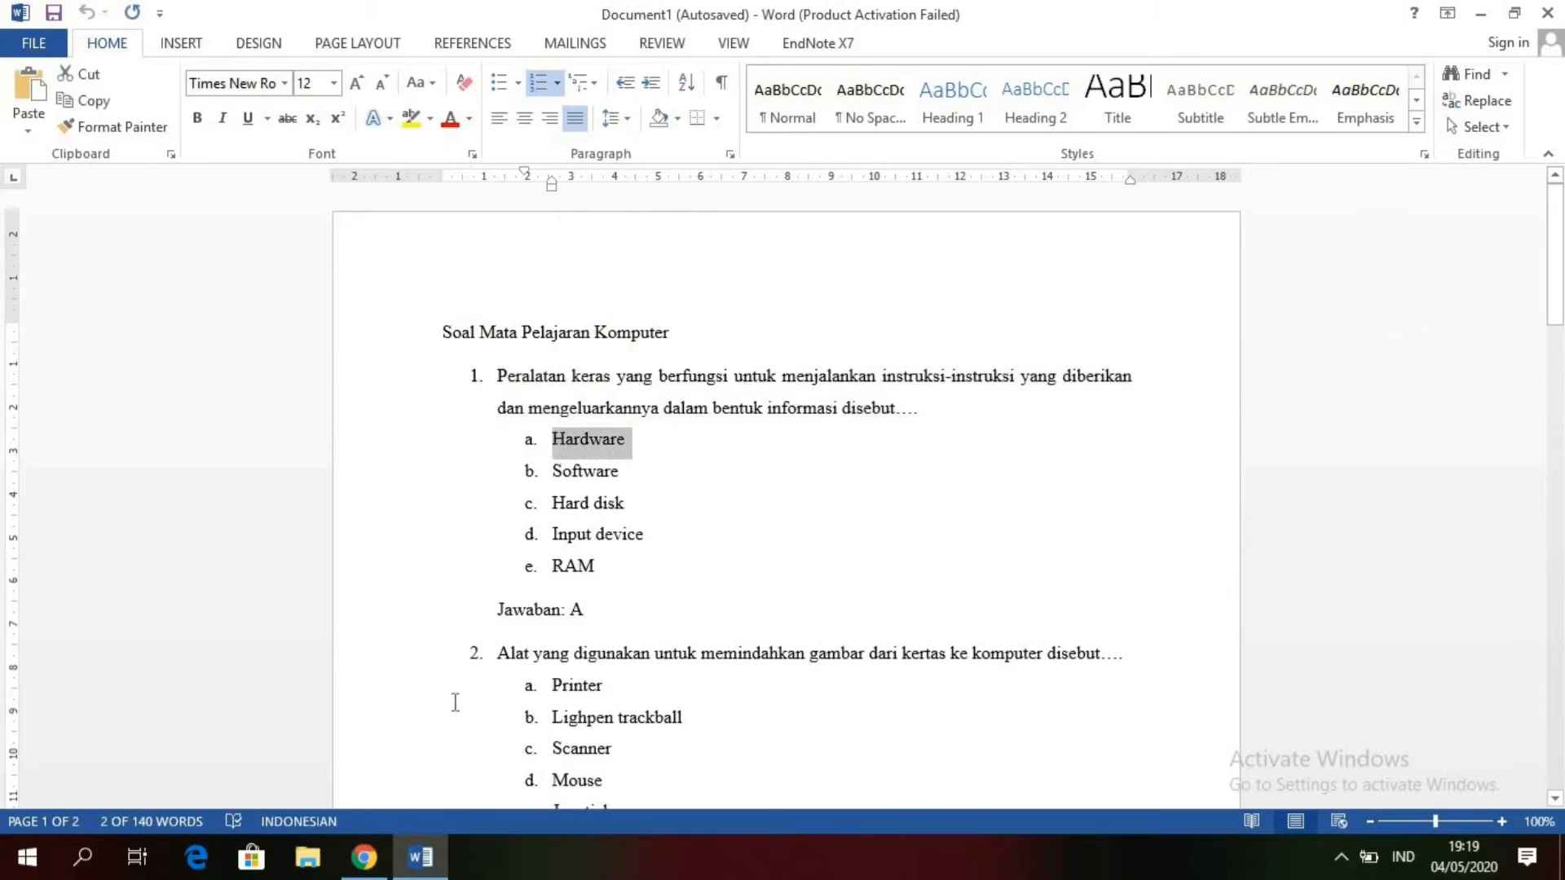
left_click(364, 855)
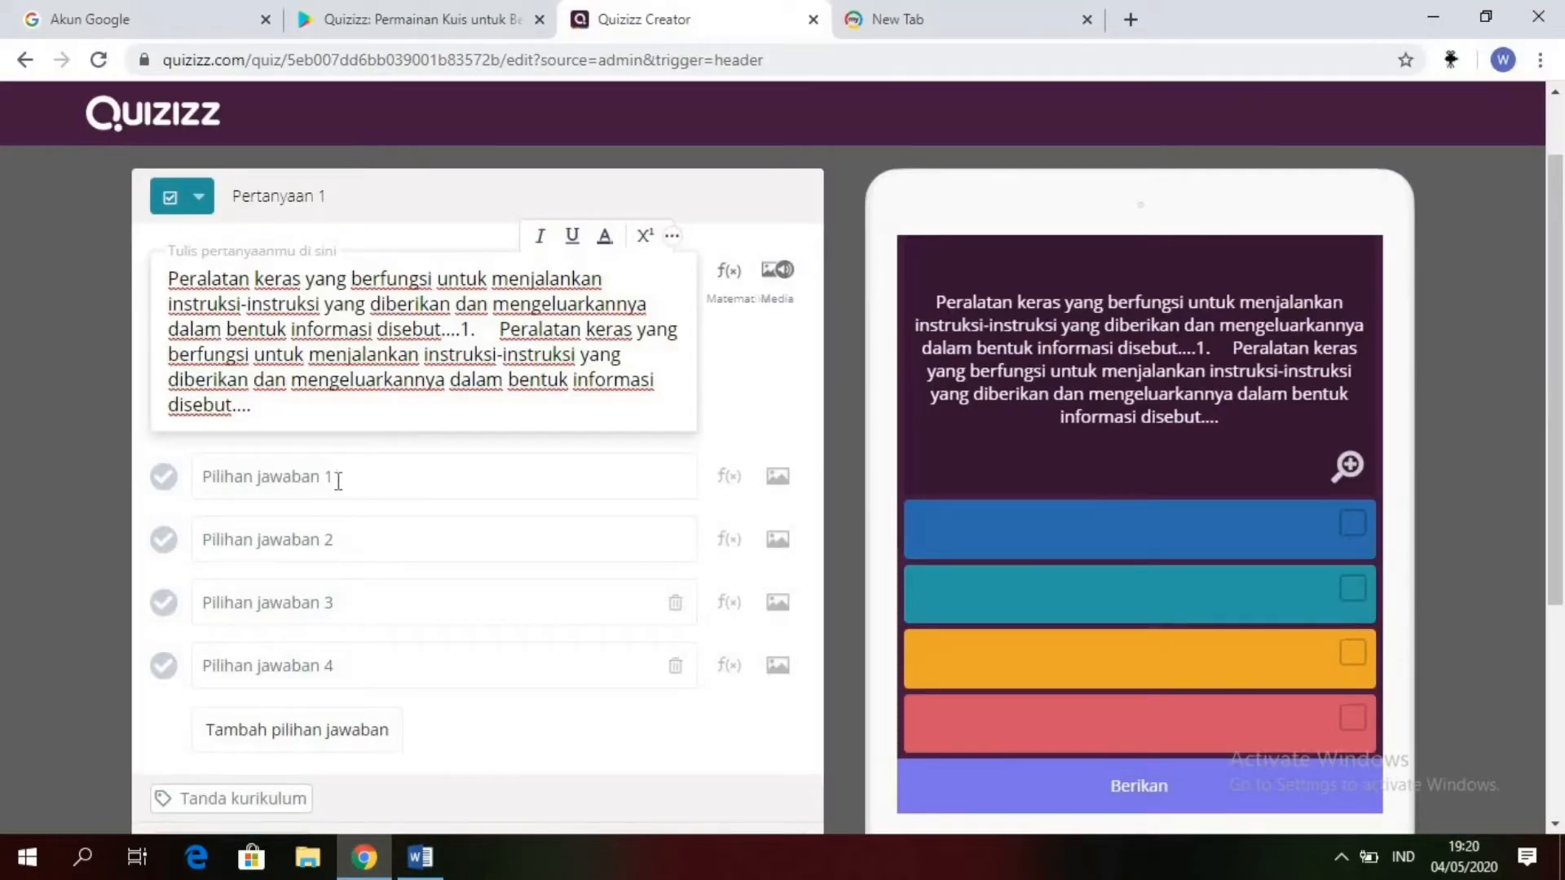
left_click(337, 477)
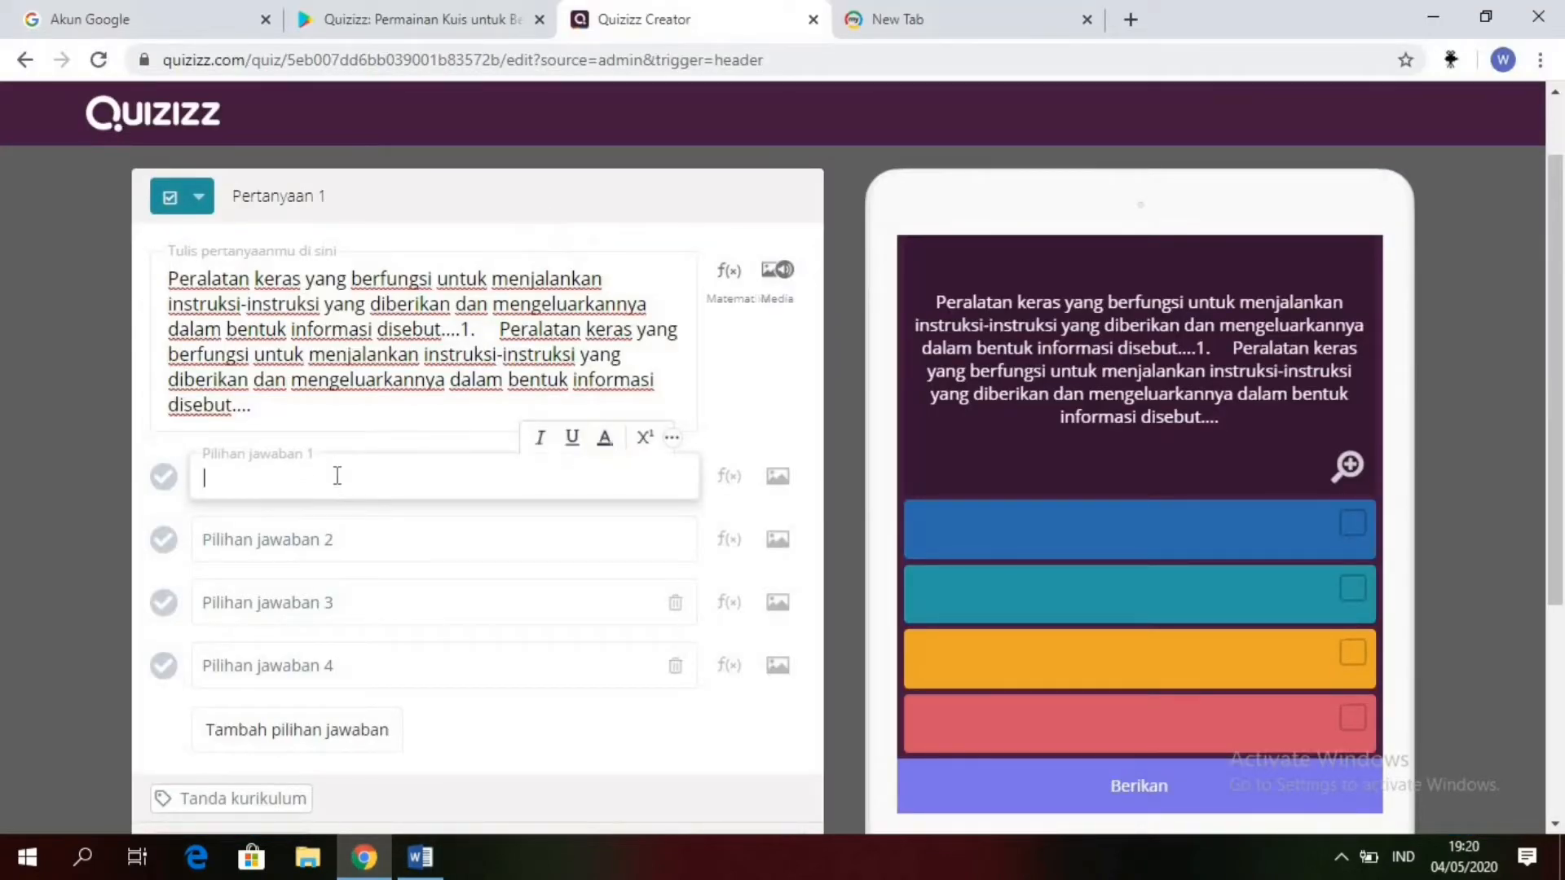
type("a.\tHardware")
key("BackSpace")
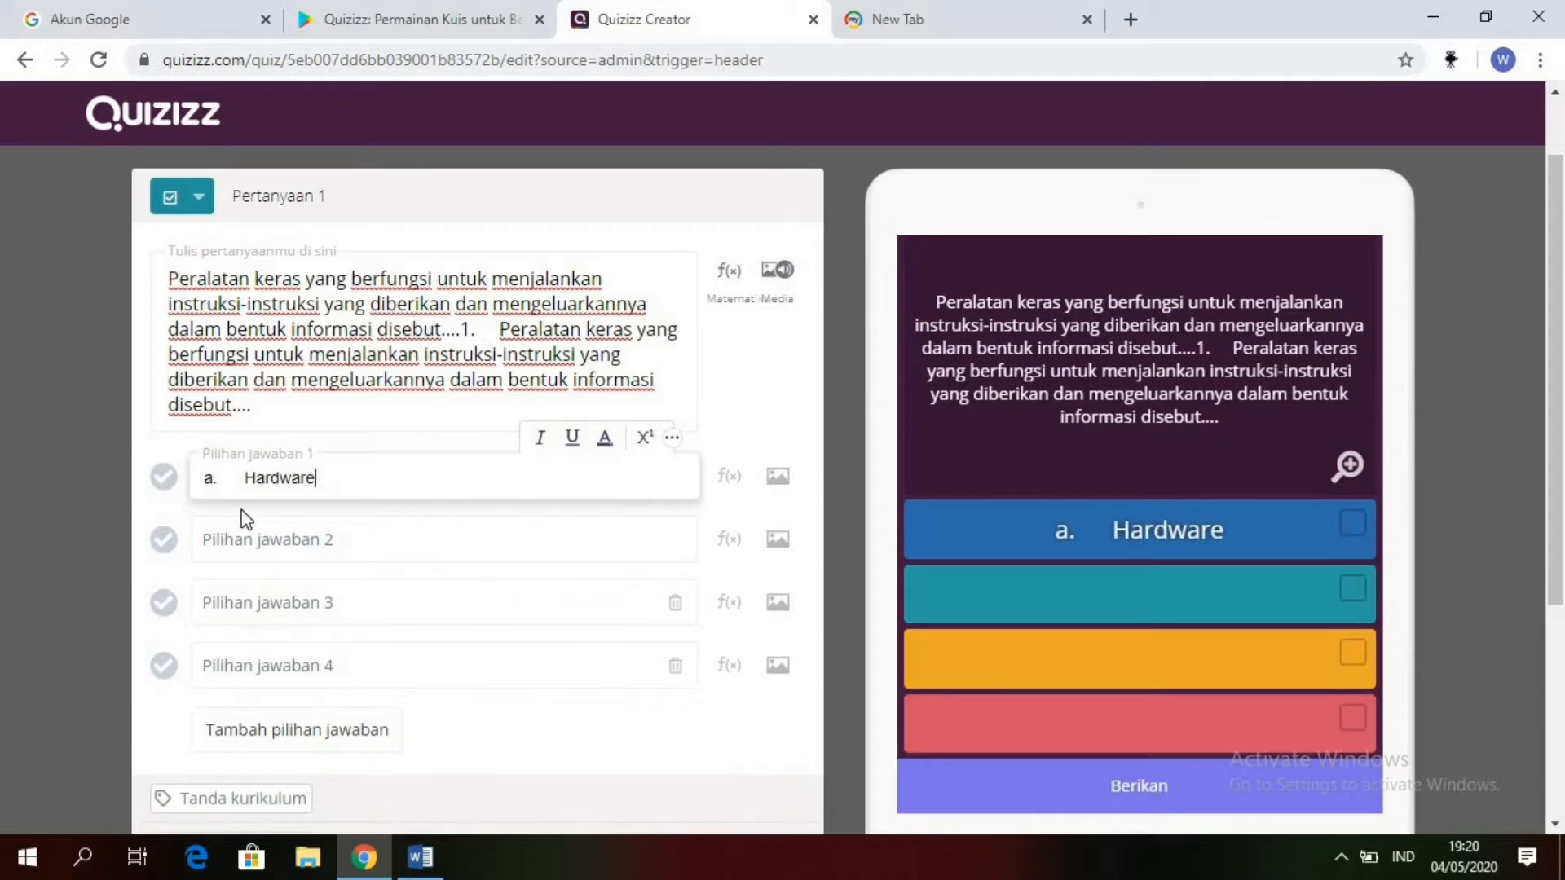
key("BackSpace")
key("BackSpace")
key("BackSpace")
key("BackSpace")
key("BackSpace")
key("BackSpace")
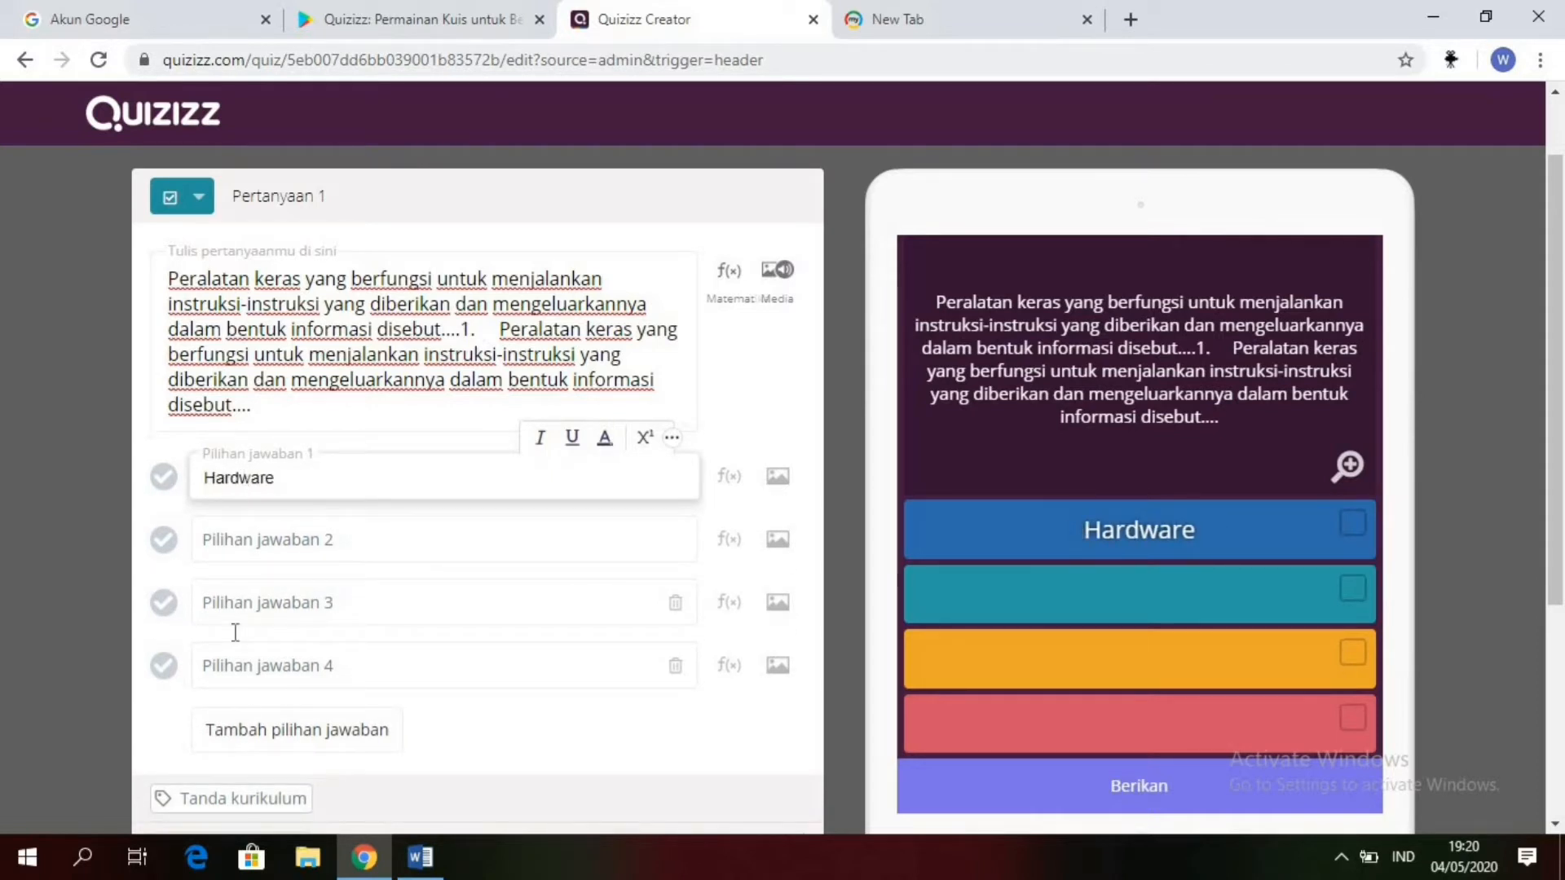
Step: Copy "Software" from question 1 in the Word document and paste it into answer option 2 in Quizizz
mouse_move(420, 857)
left_click(453, 805)
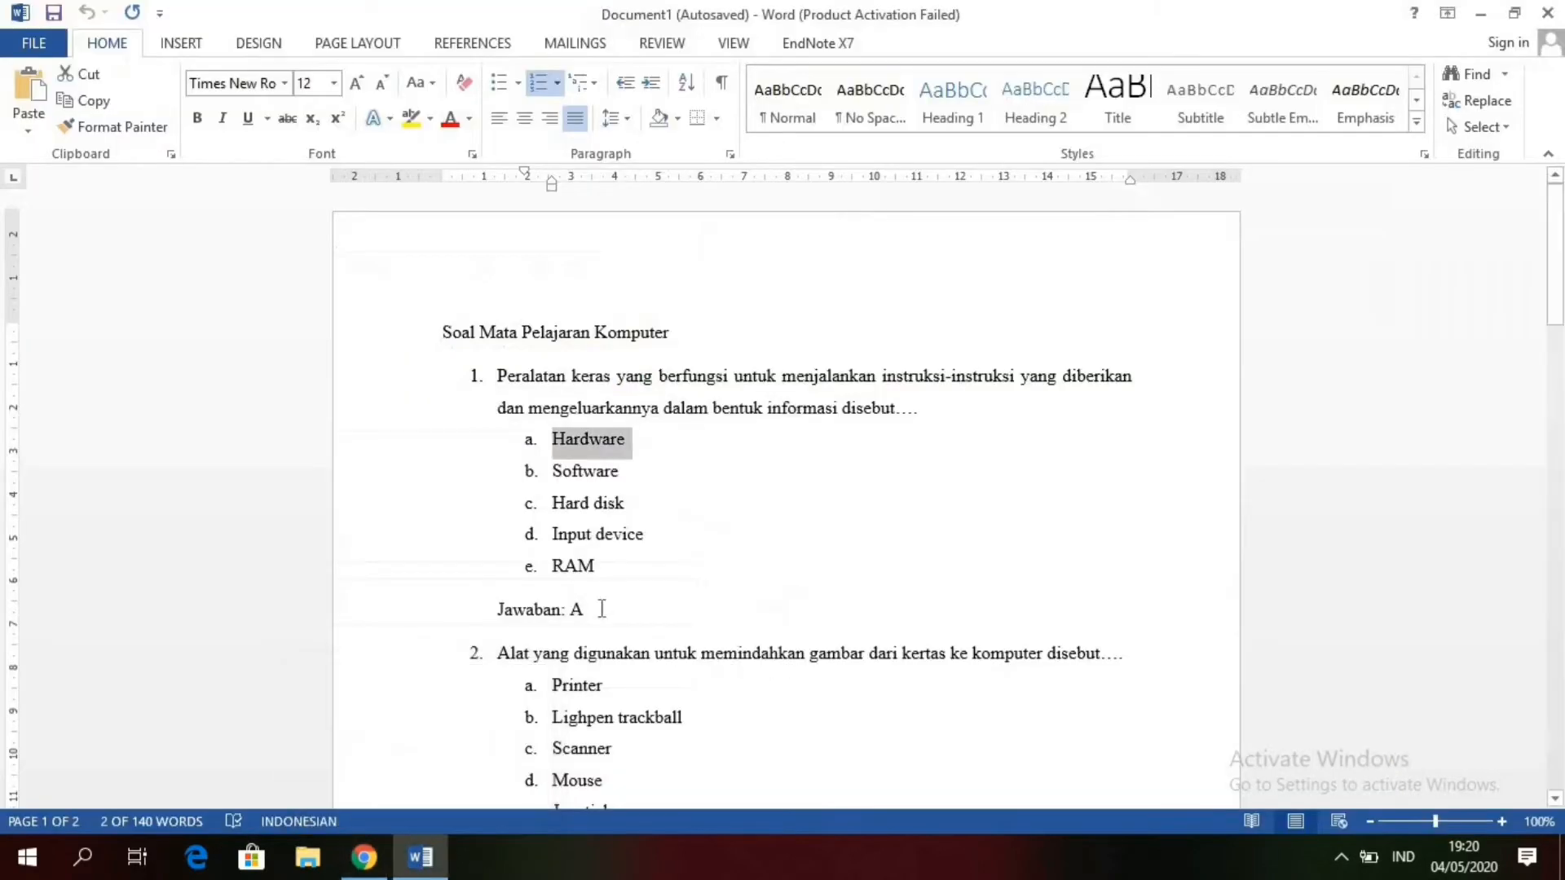
left_click(629, 478)
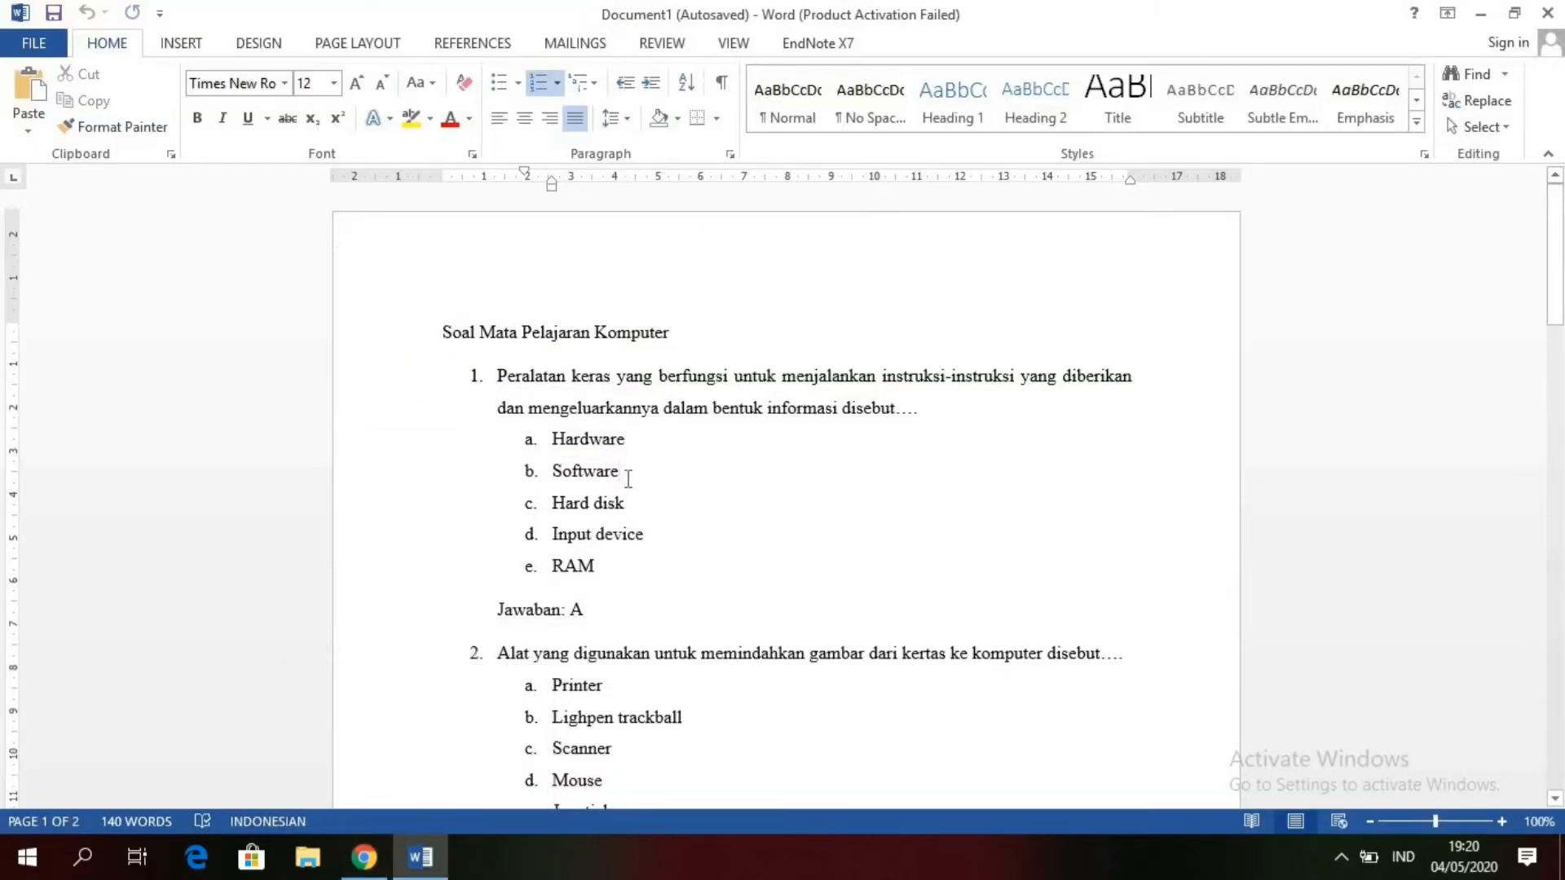
left_click_drag(628, 479, 553, 482)
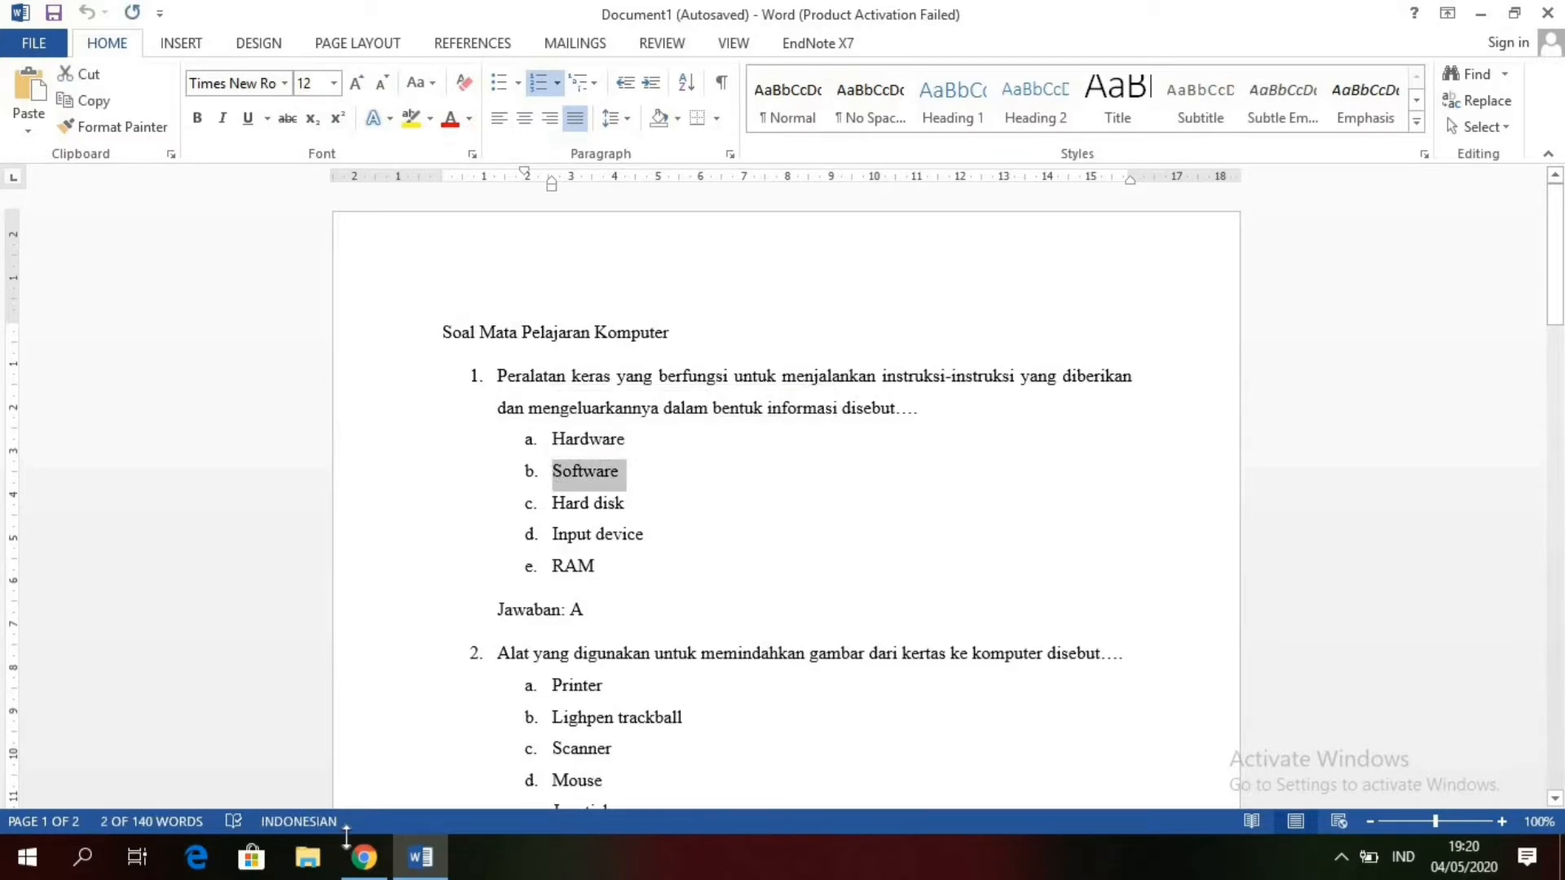
left_click(364, 857)
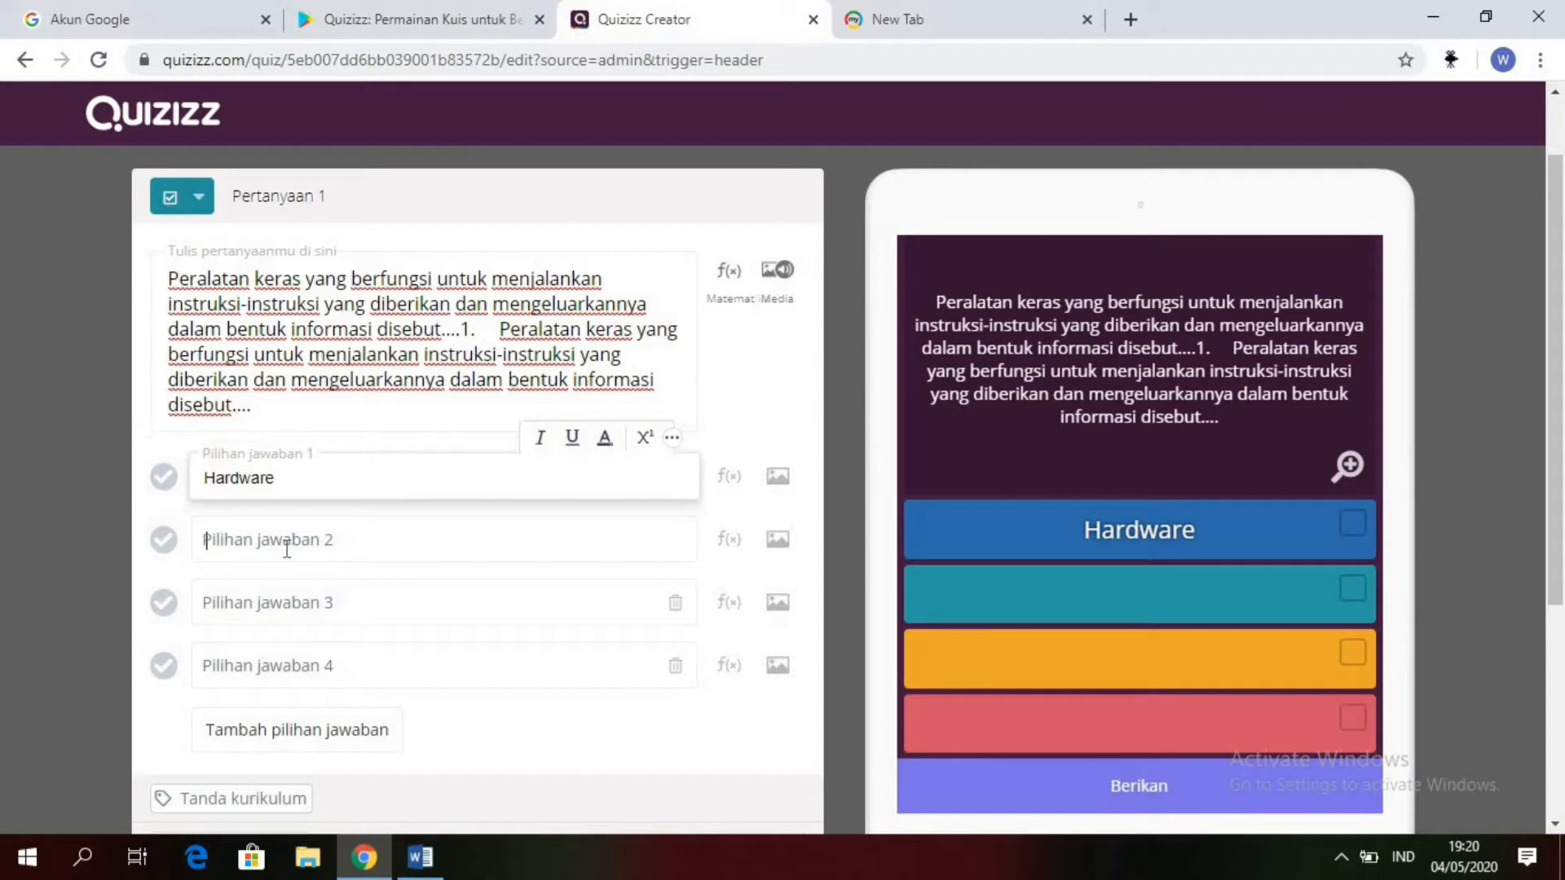
left_click(287, 549)
type("a.\tSoftware")
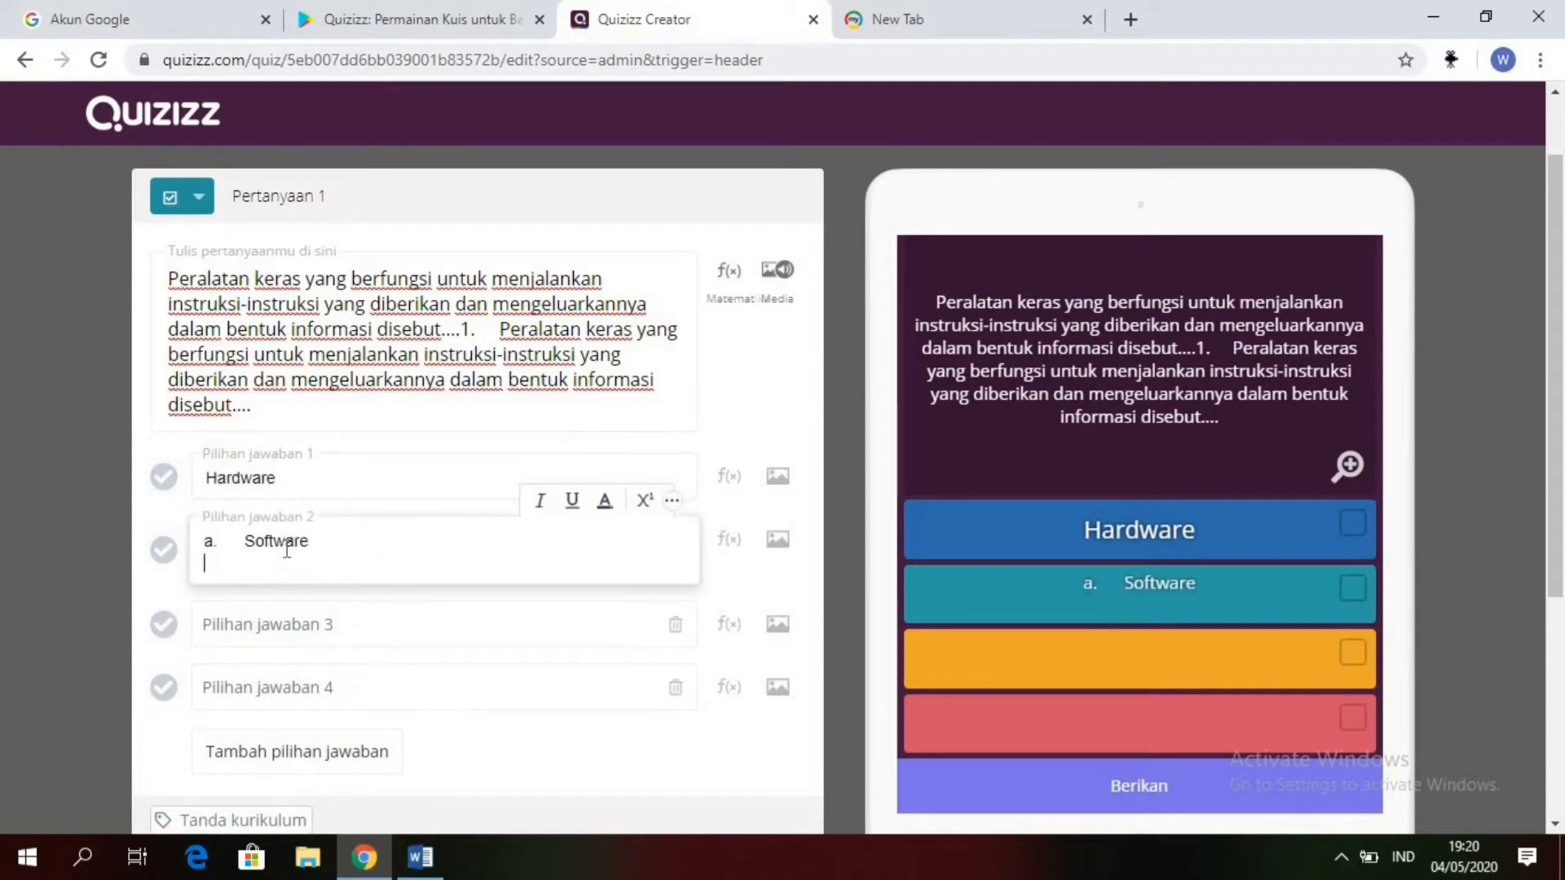
Step: Remove the trailing blank line and the leading "a." with its spacing from answer option 2, leaving only "Software"
key("BackSpace")
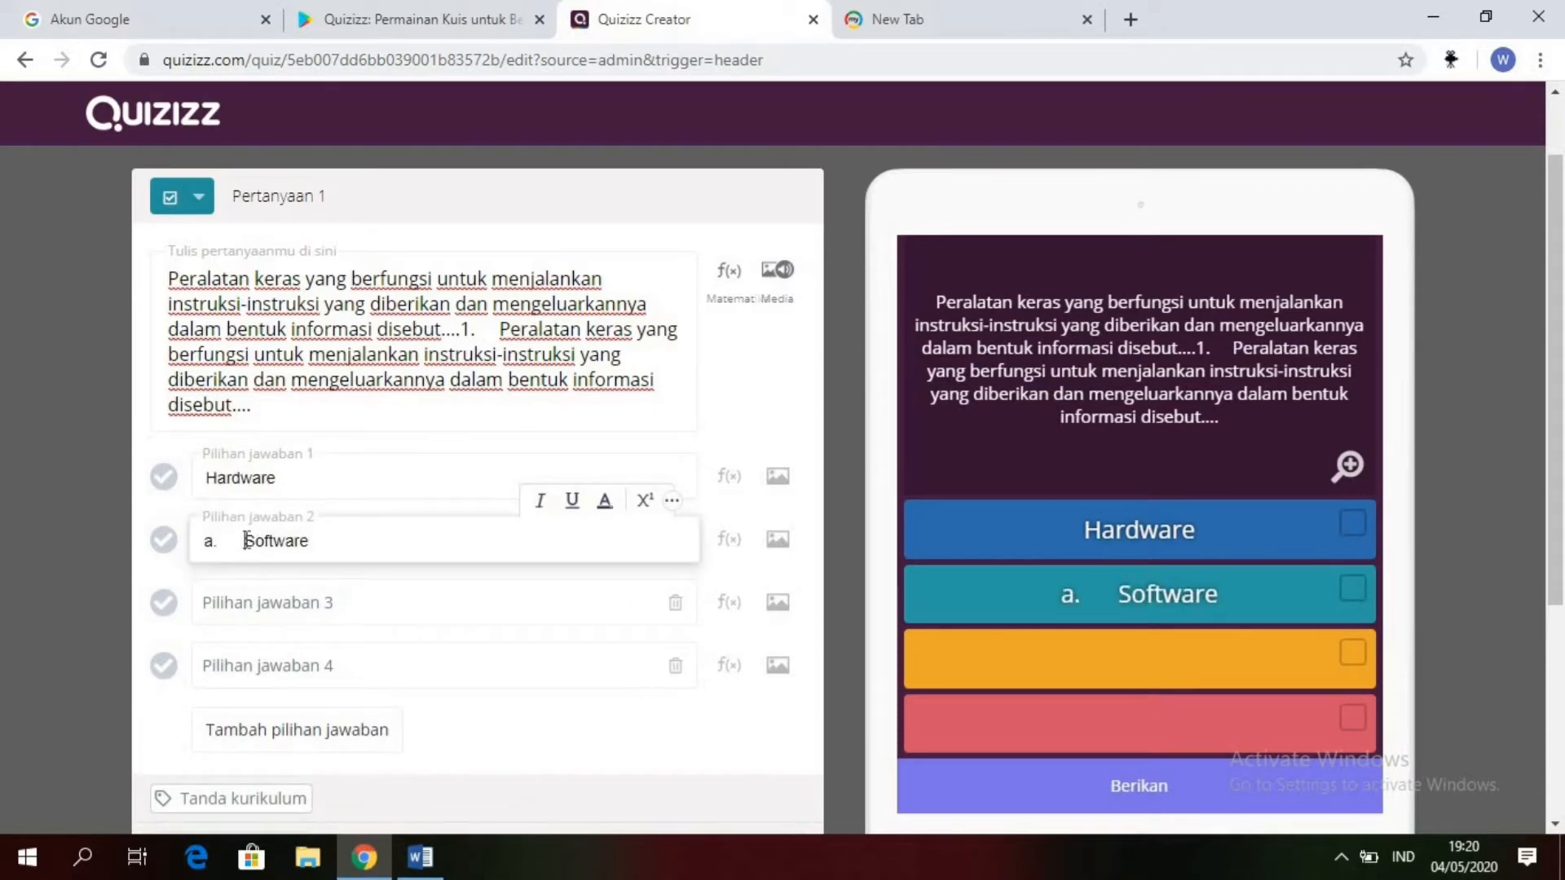
left_click(246, 541)
key("BackSpace")
key("BackSpace")
key("BackSpace")
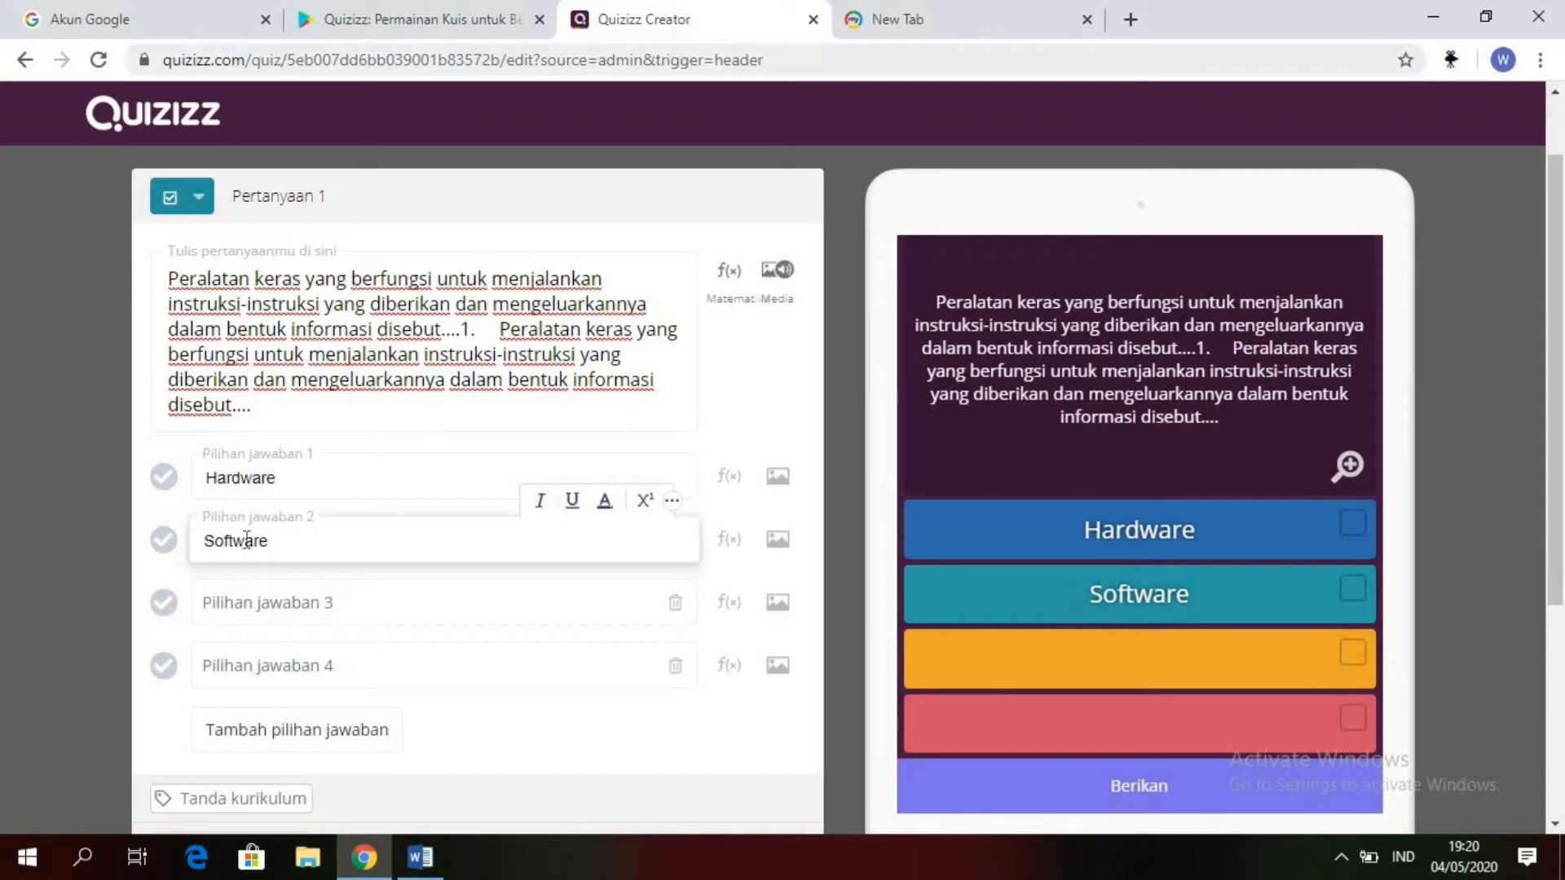
Step: Copy "Hard disk" from question 1 in the Word document and paste it into answer option 3 in Quizizz
mouse_move(420, 856)
left_click(458, 799)
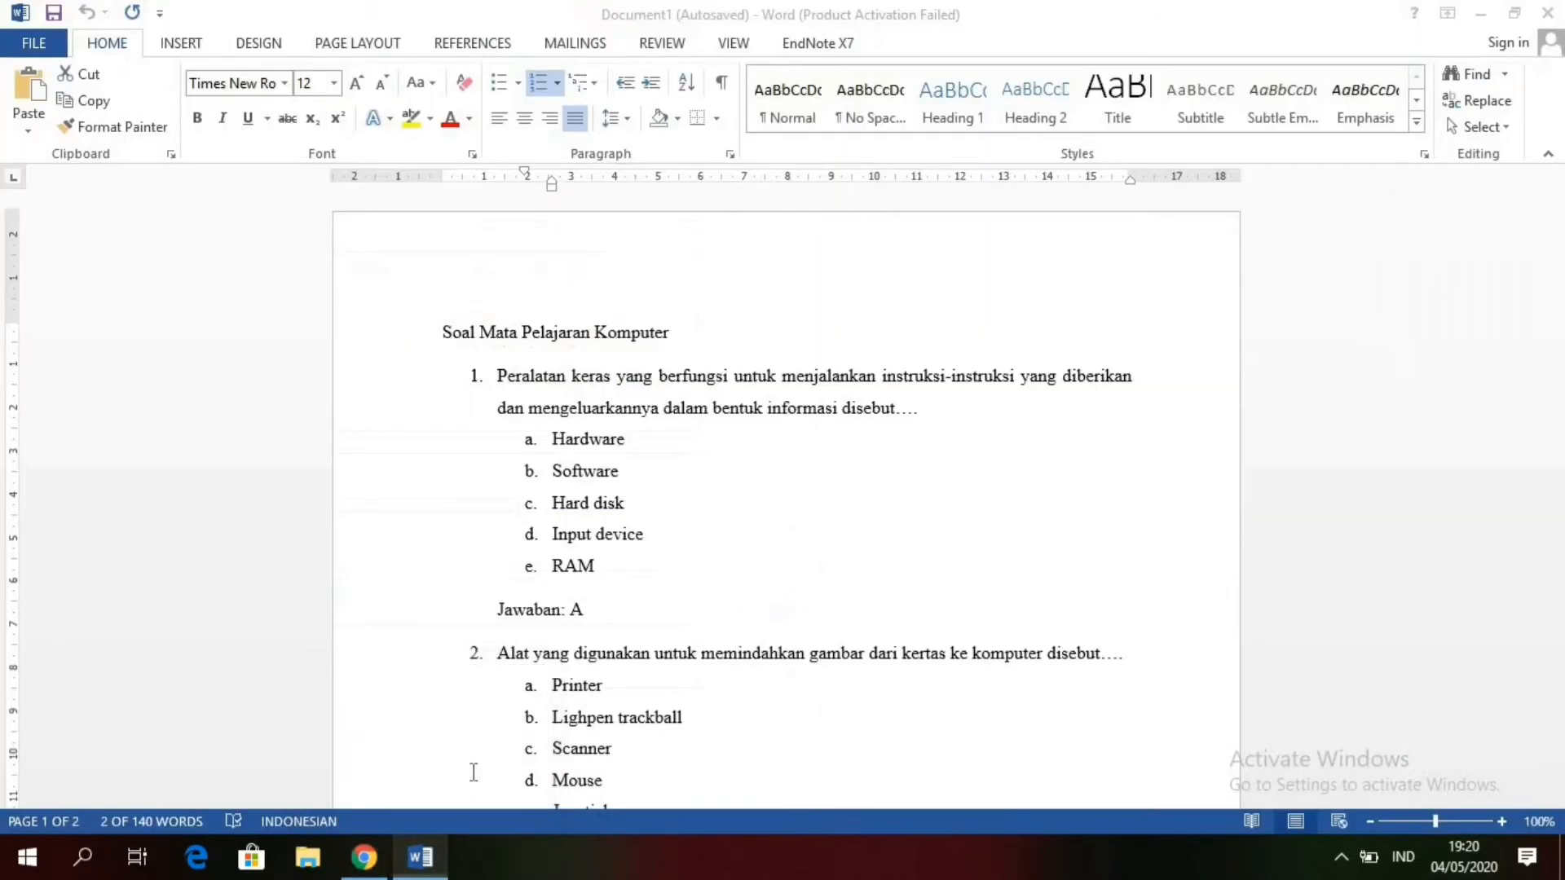
left_click(646, 499)
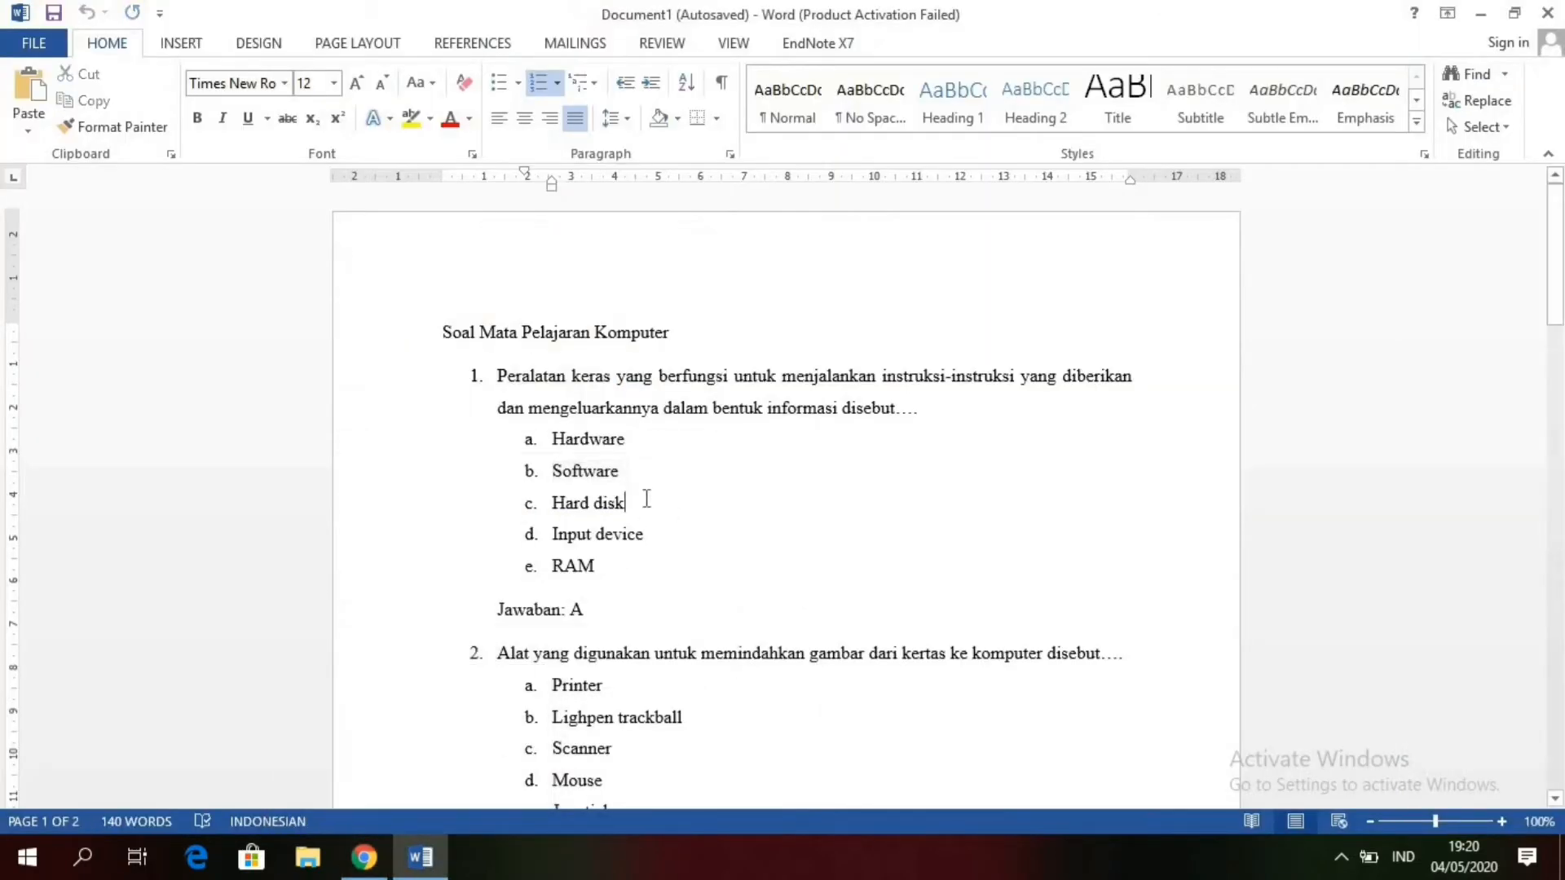
left_click_drag(647, 499, 549, 507)
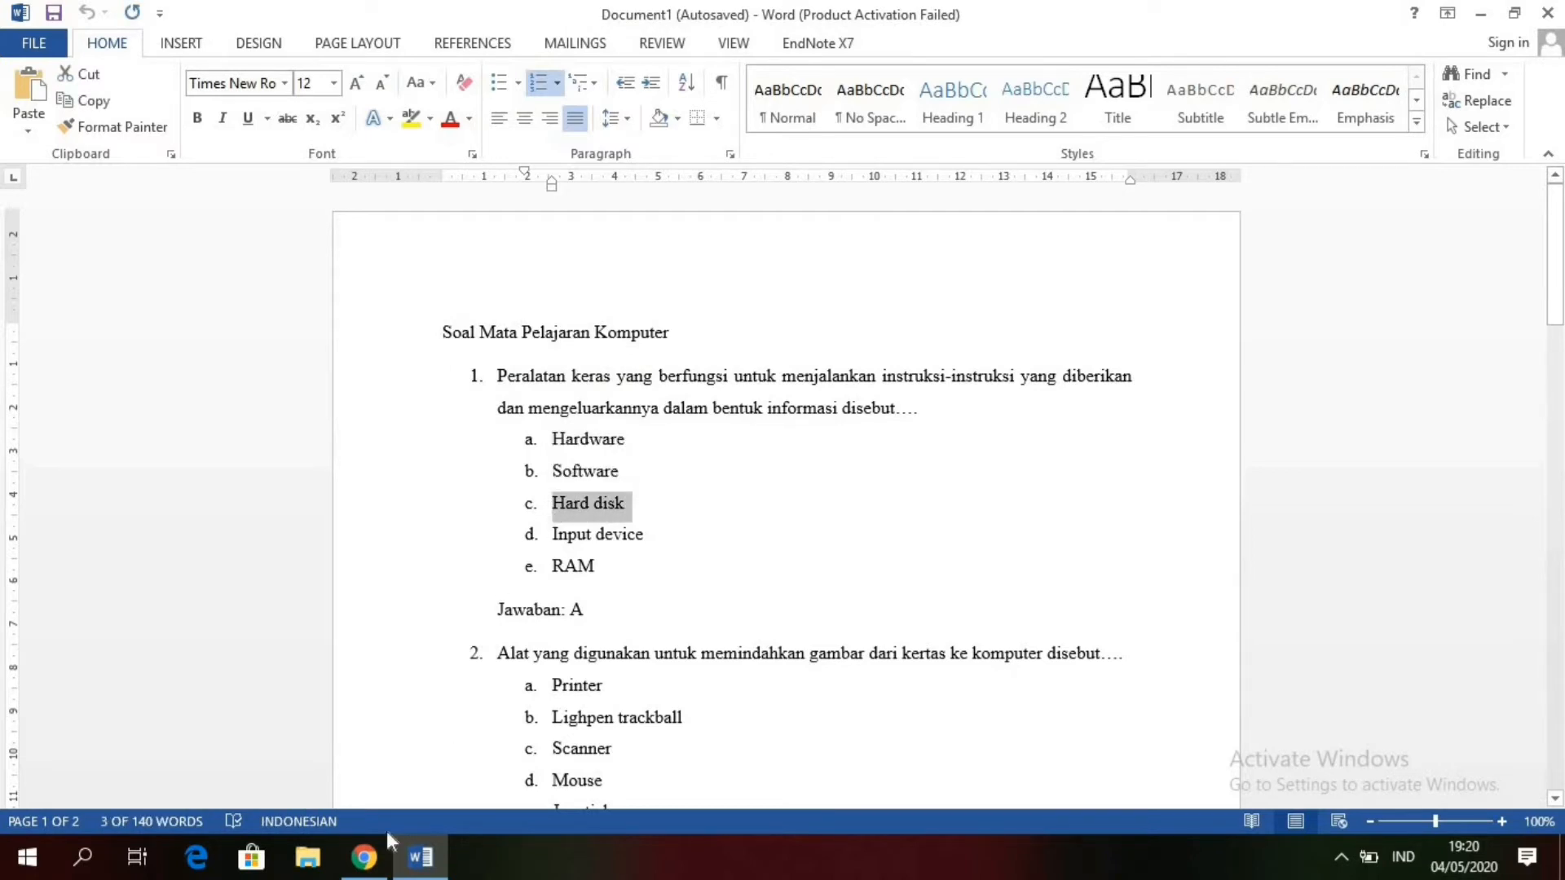
left_click(359, 856)
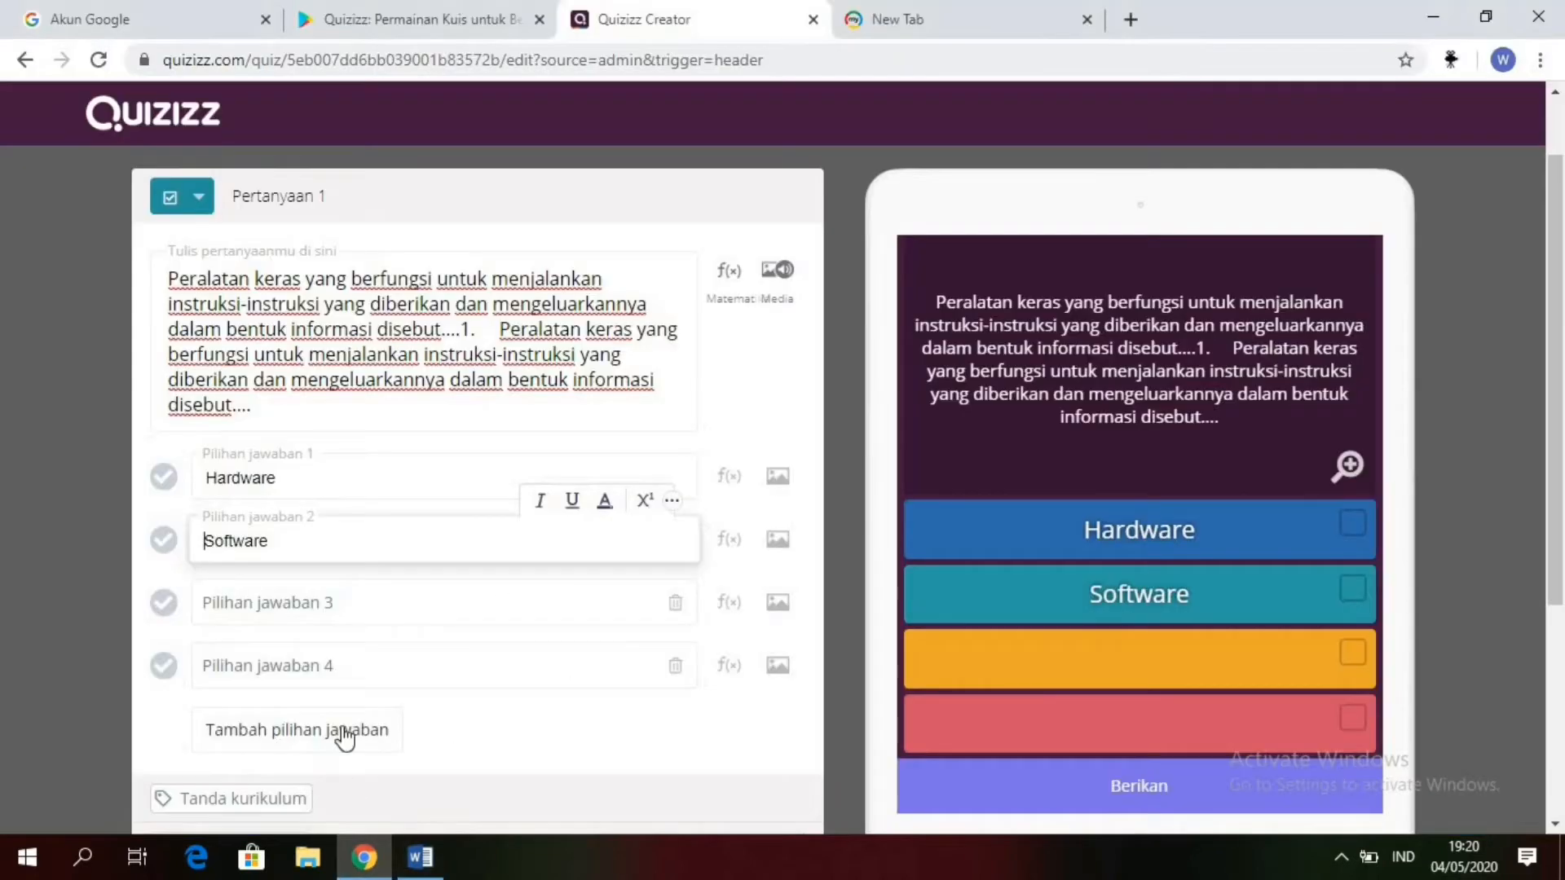
left_click(302, 598)
type("a.\tHard disk")
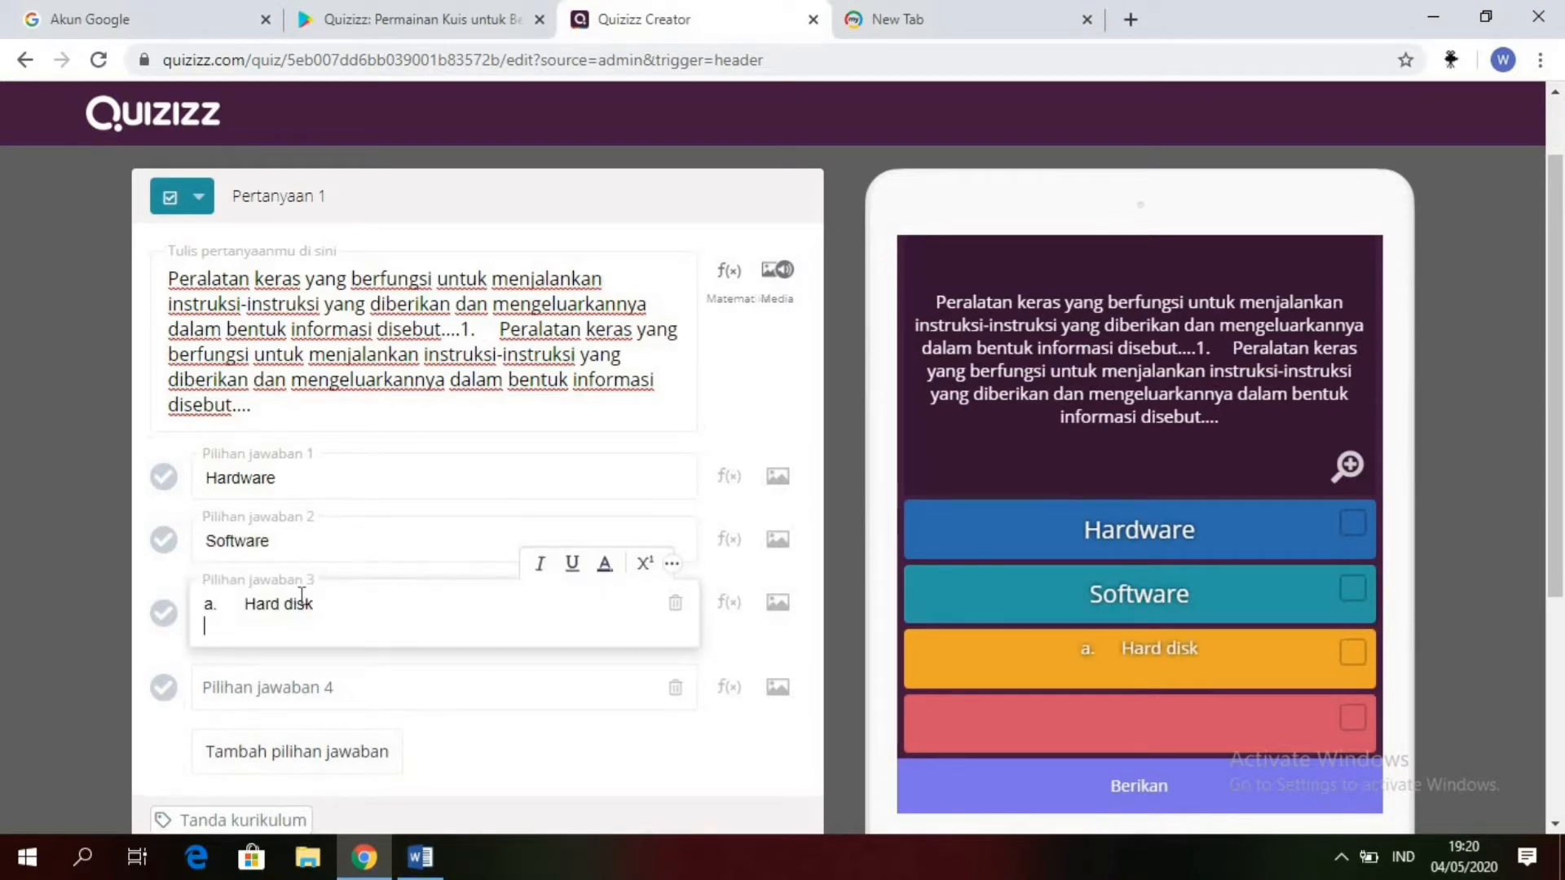
Step: Remove the trailing blank line and the leading "a." with its spacing from answer option 3, leaving only "Hard disk"
key("BackSpace")
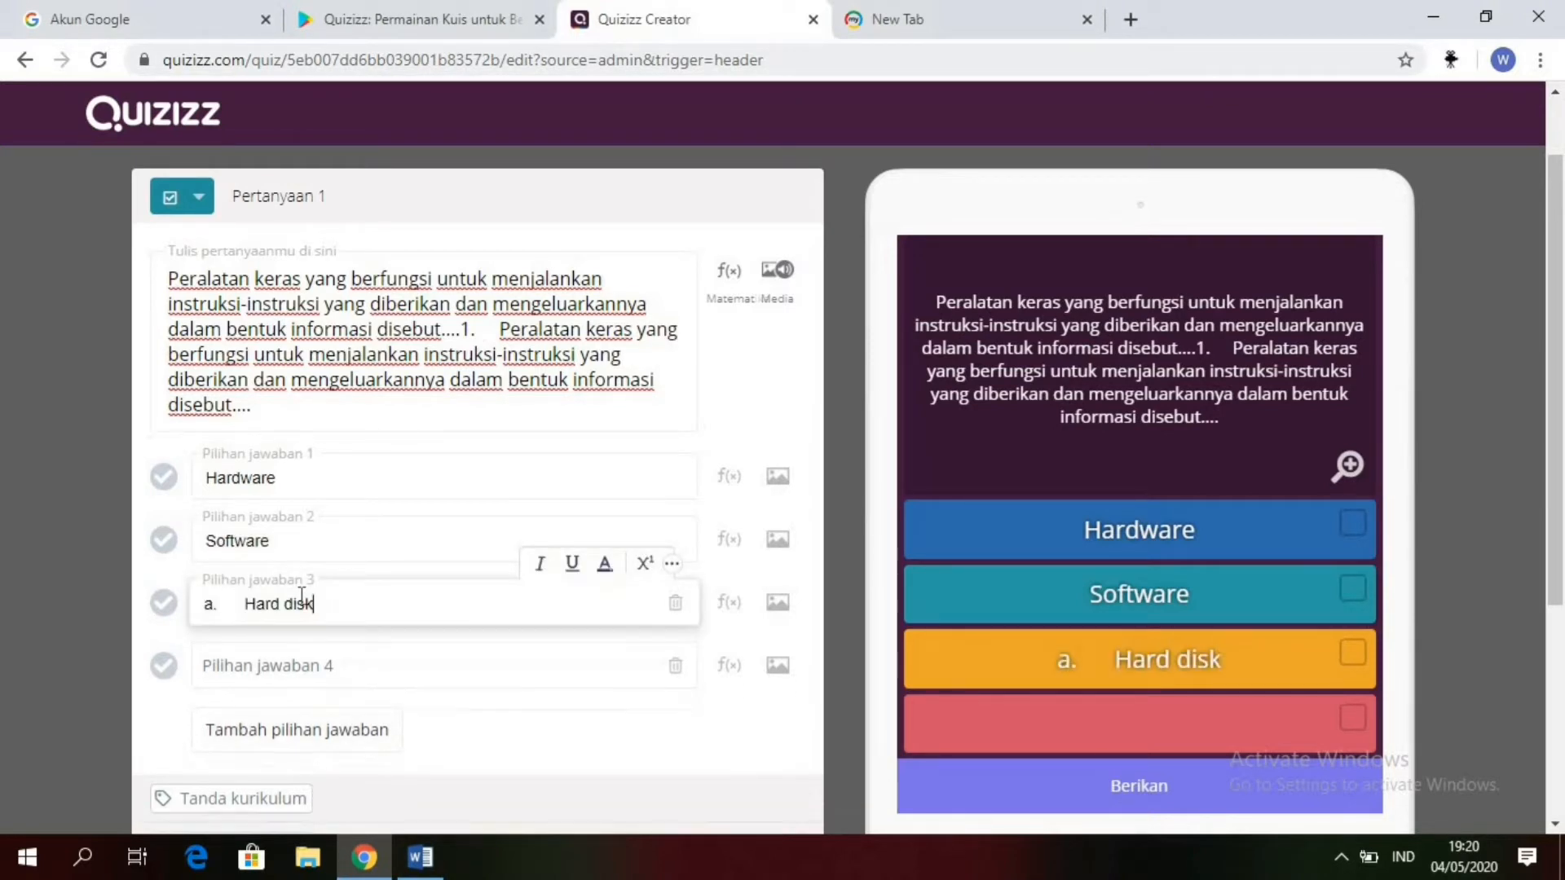
left_click(247, 607)
key("BackSpace")
key("BackSpace")
key("BackSpace")
key("BackSpace")
key("BackSpace")
key("BackSpace")
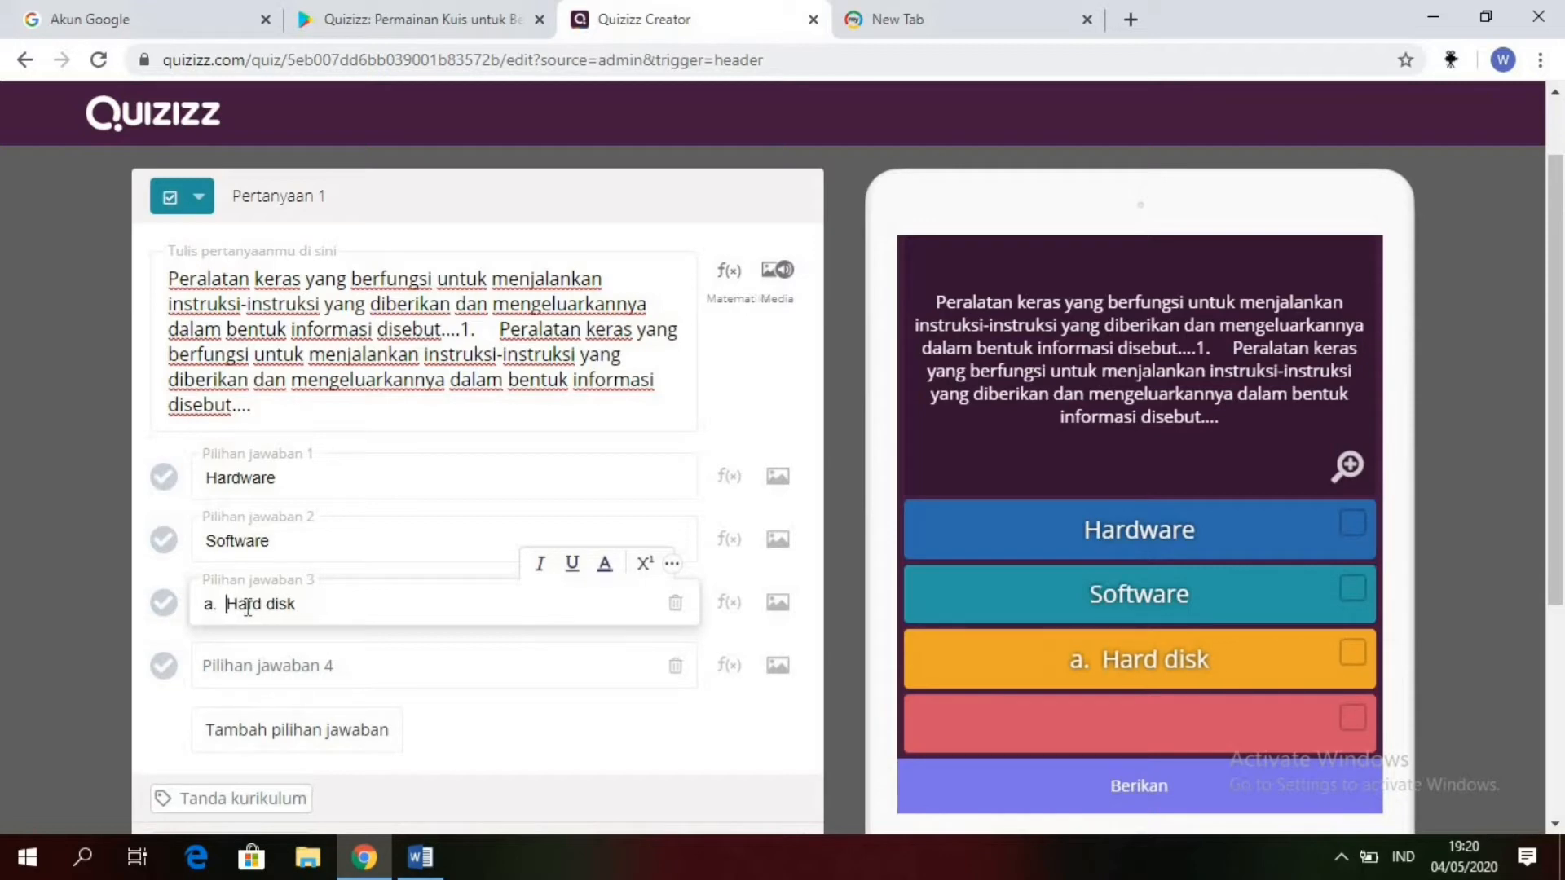
key("BackSpace")
key("BackSpace")
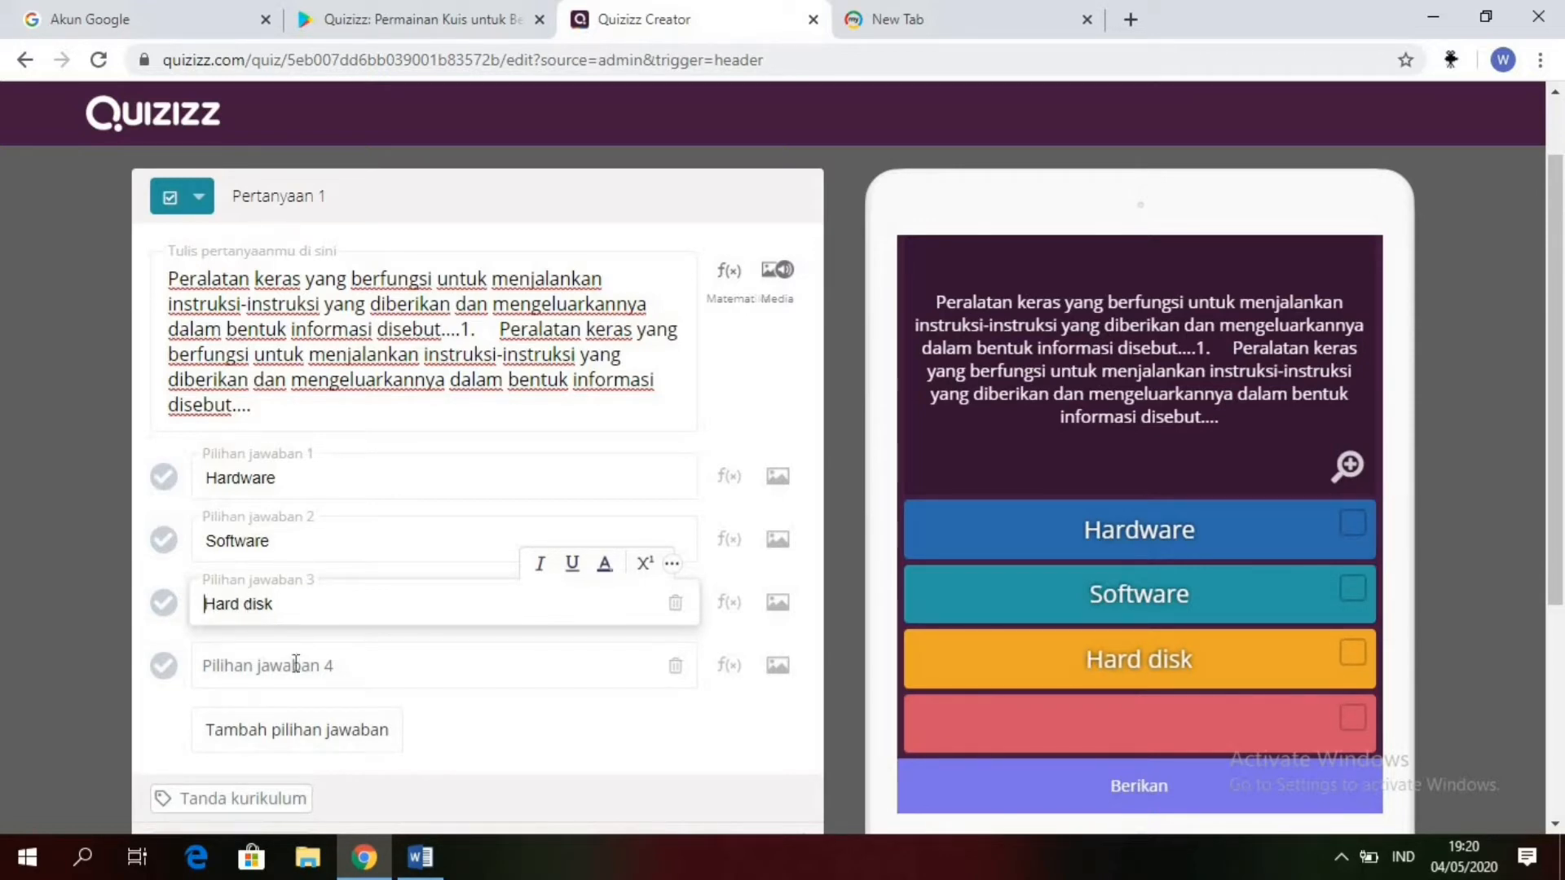
Step: Copy "Input device" from question 1 in the Word document and paste it into answer option 4 in Quizizz
left_click(295, 664)
left_click(420, 857)
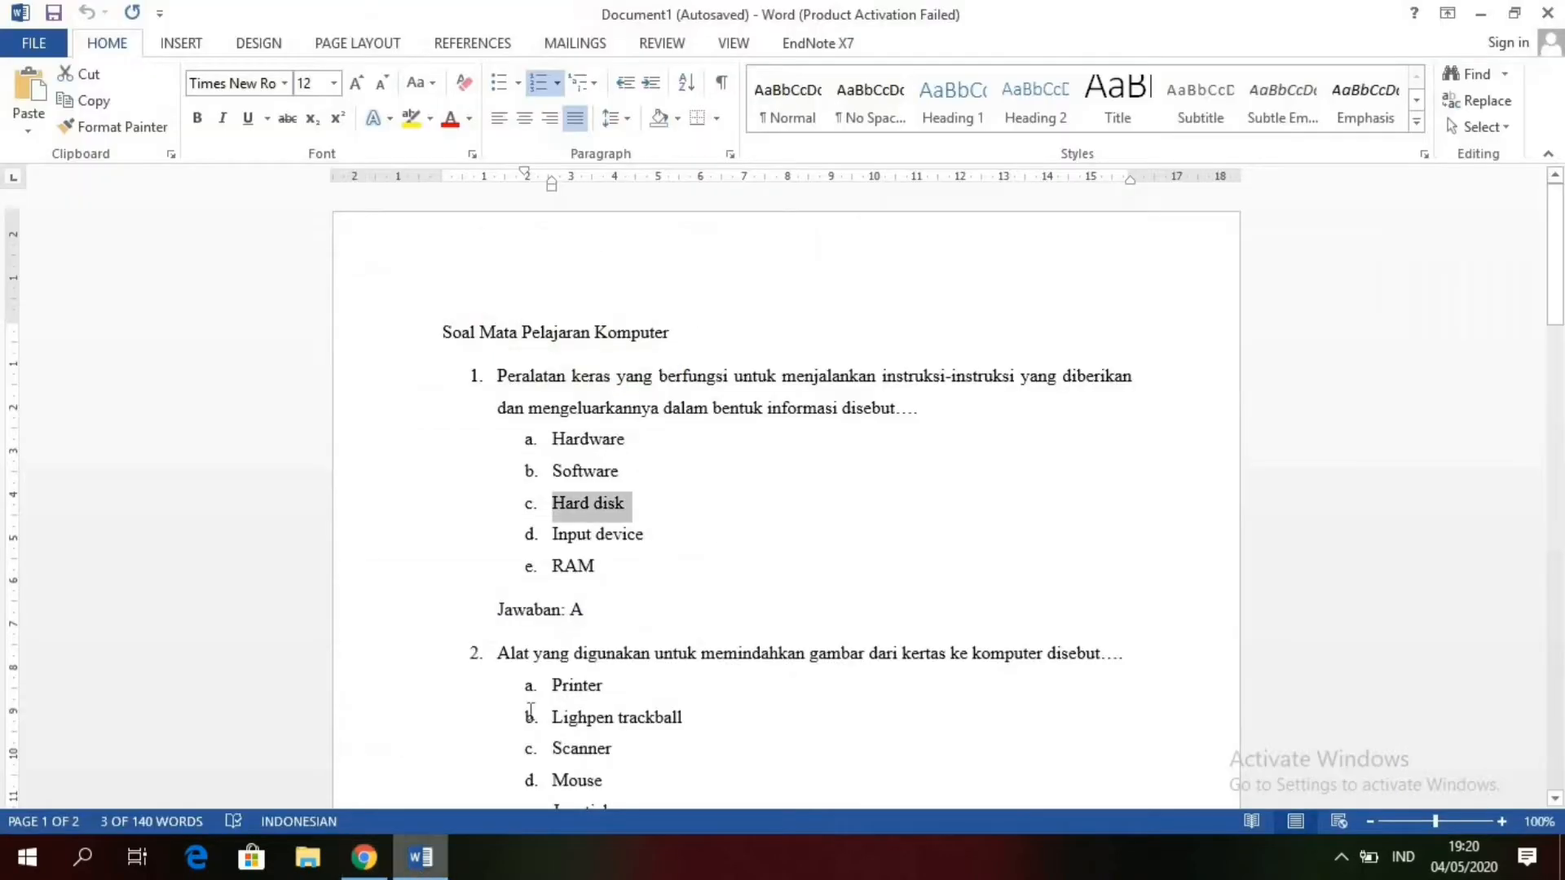
left_click_drag(643, 535, 566, 531)
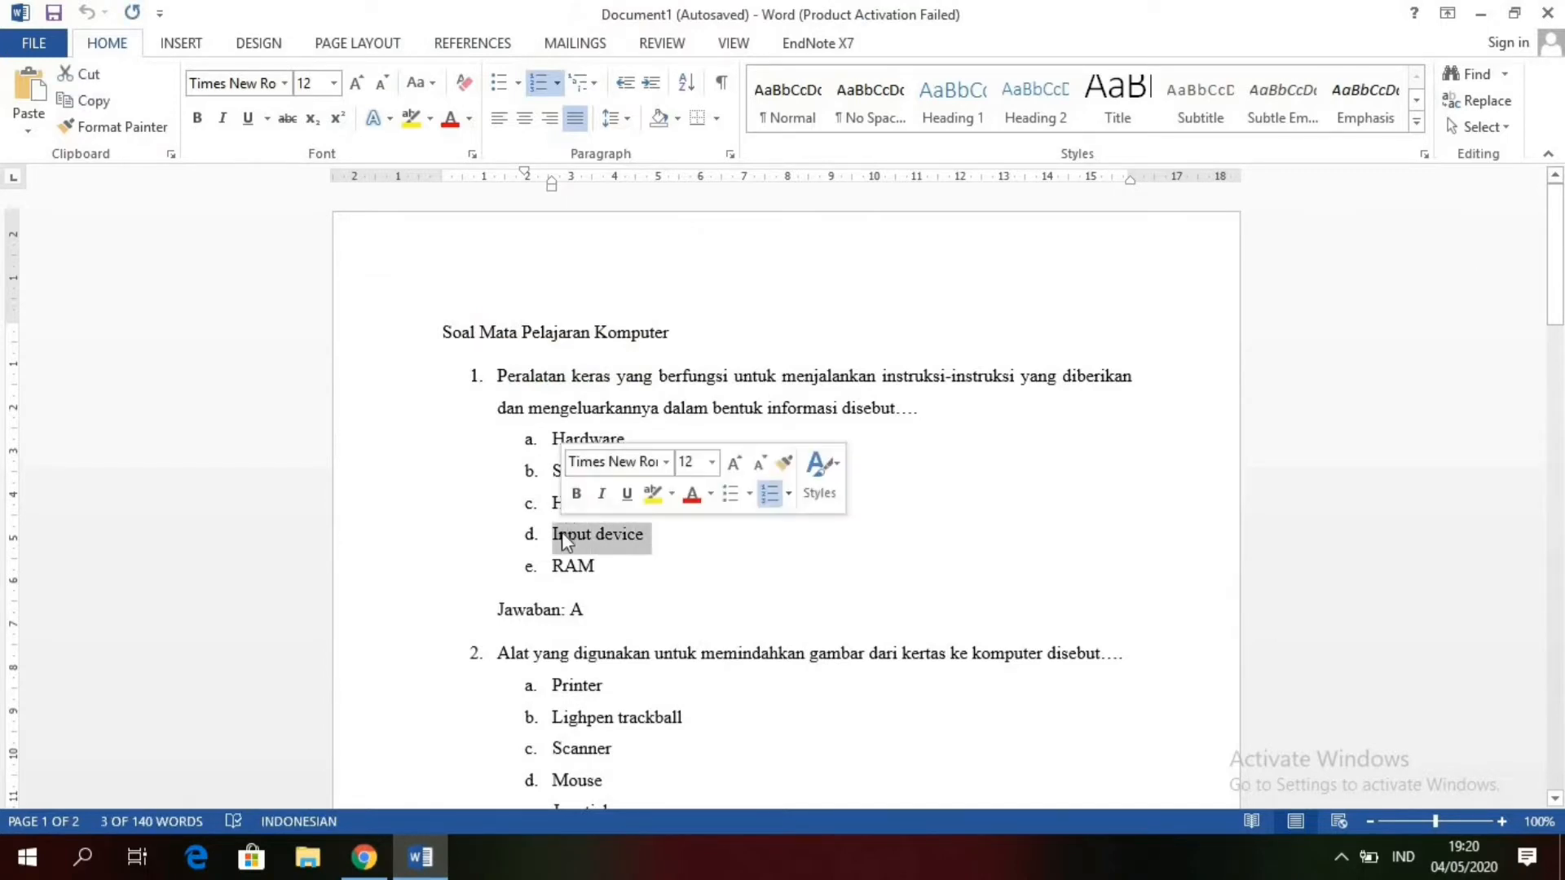
left_click(364, 857)
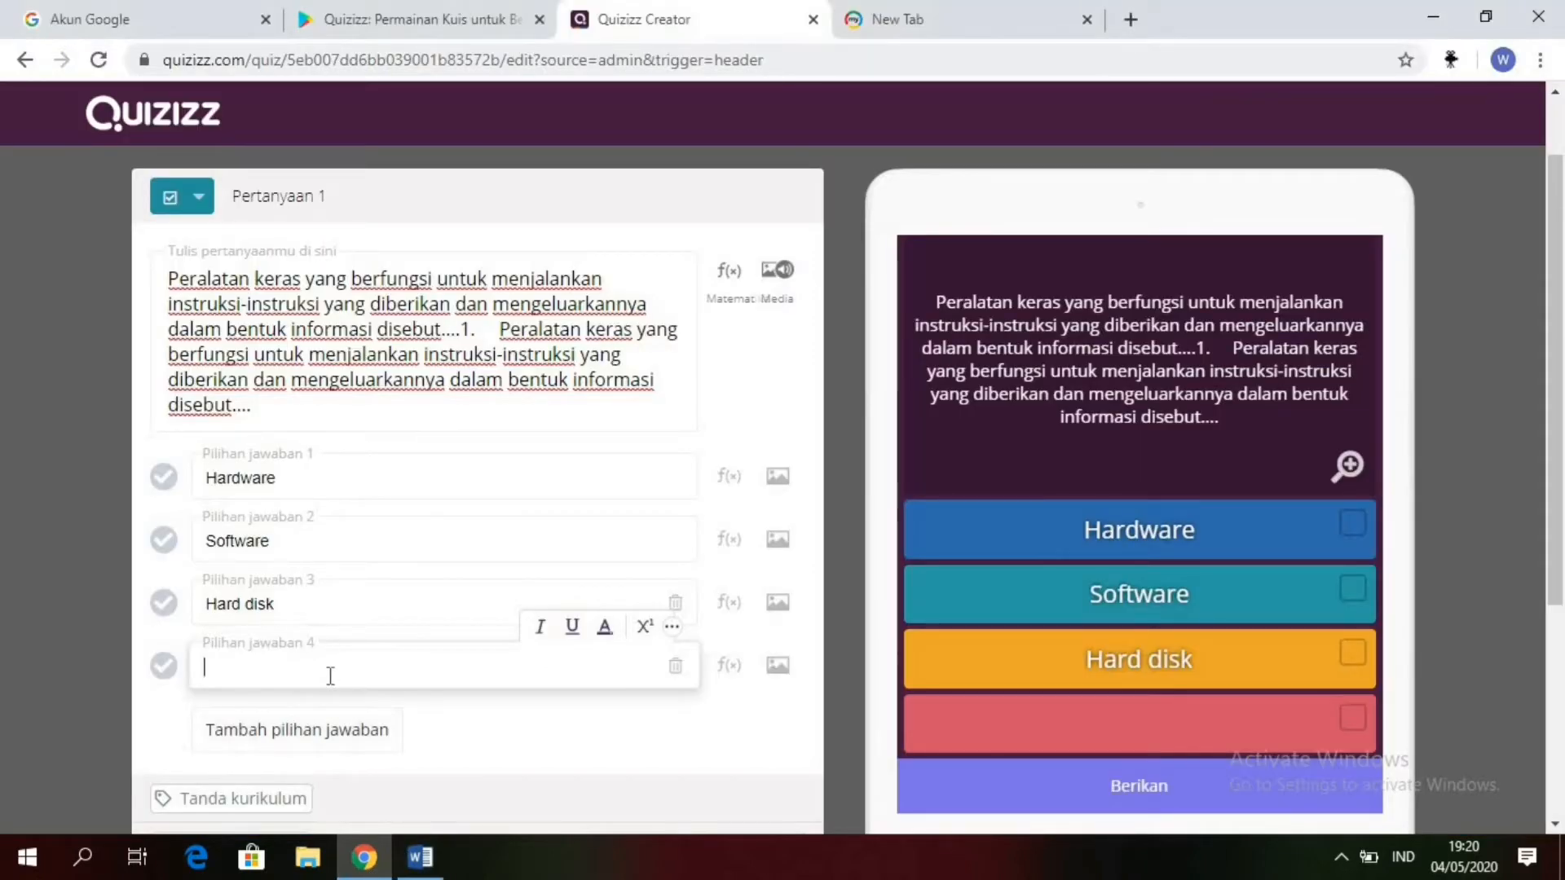
type("a.\tInput device")
Step: Remove the trailing blank line and the leading "a." with its spacing from answer option 4, leaving only "Input device"
key("BackSpace")
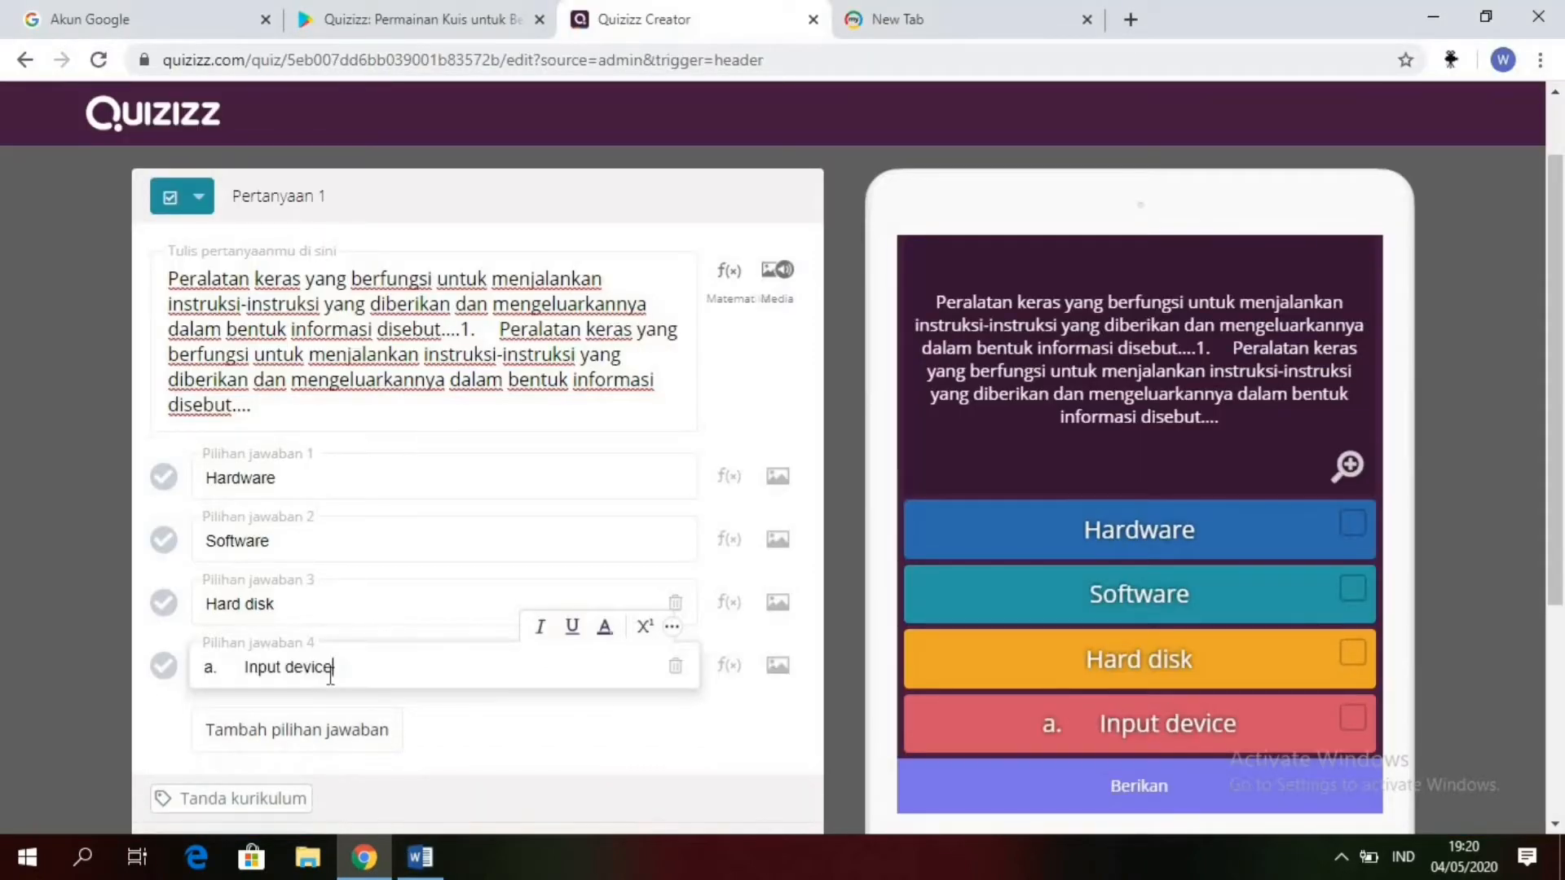
left_click(243, 667)
key("BackSpace")
key("BackSpace")
key("BackSpace")
key("BackSpace")
key("BackSpace")
key("BackSpace")
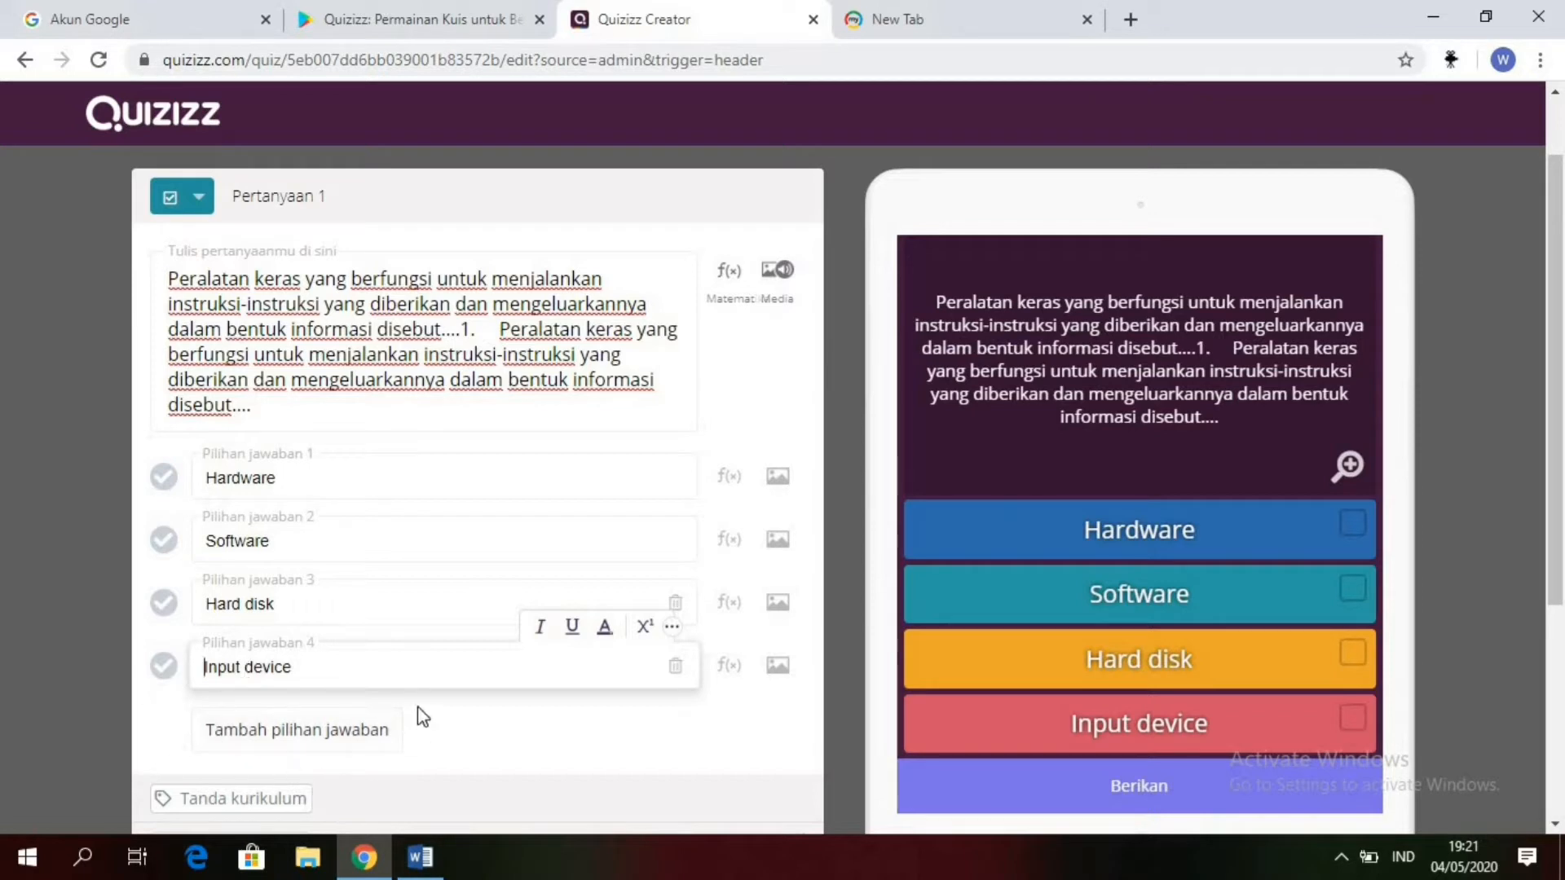
Step: Add a fifth answer option in Quizizz and paste in "RAM" copied from question 1 in the Word document
left_click(301, 730)
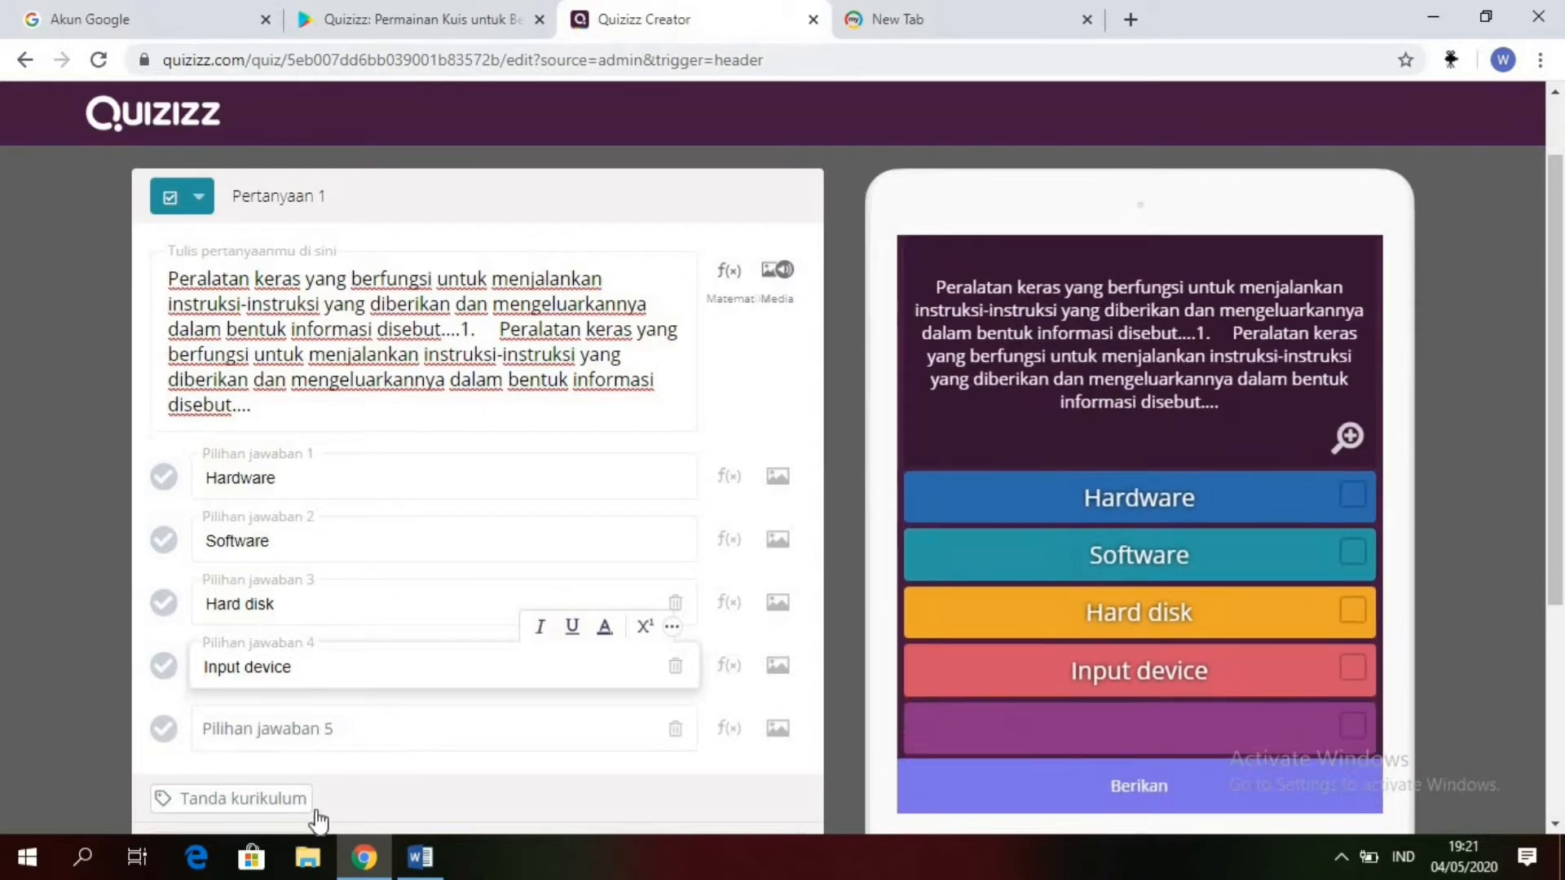
left_click(420, 856)
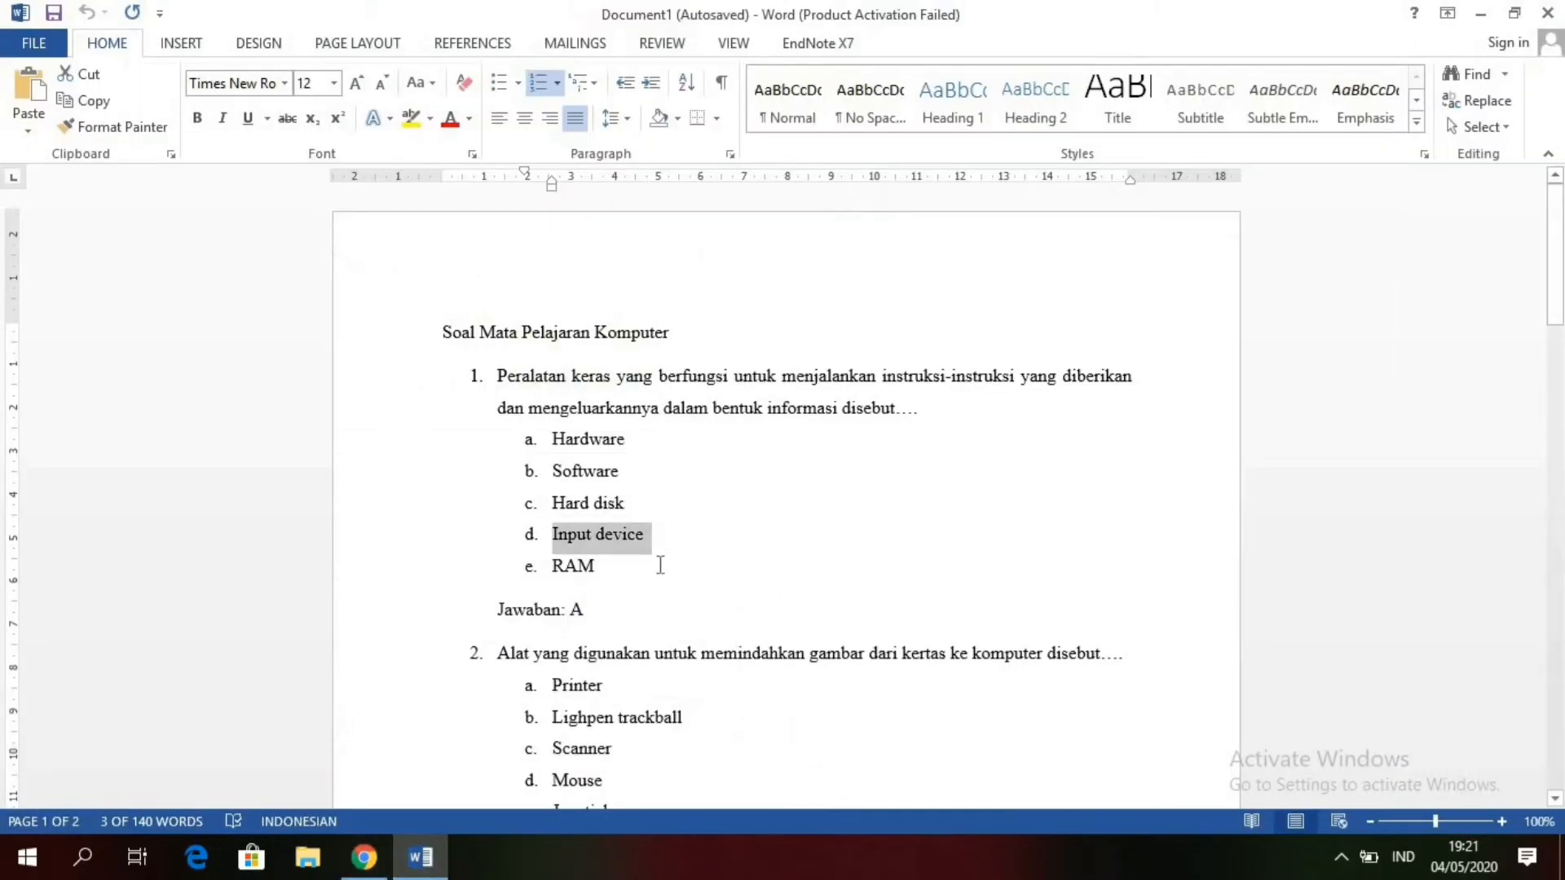
left_click(637, 570)
left_click_drag(630, 571, 555, 574)
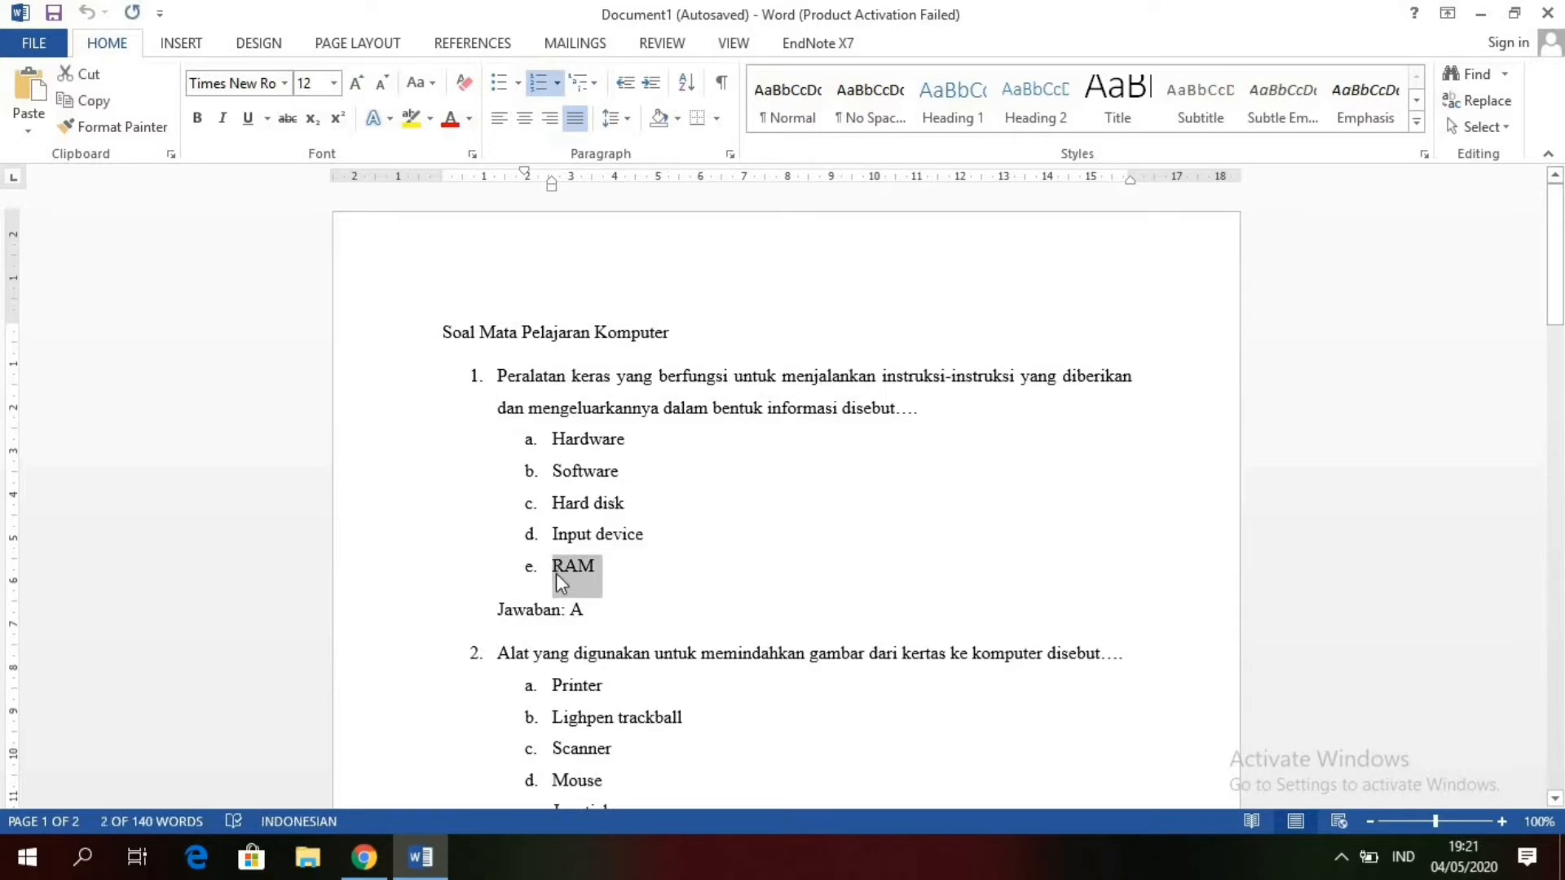
left_click(364, 857)
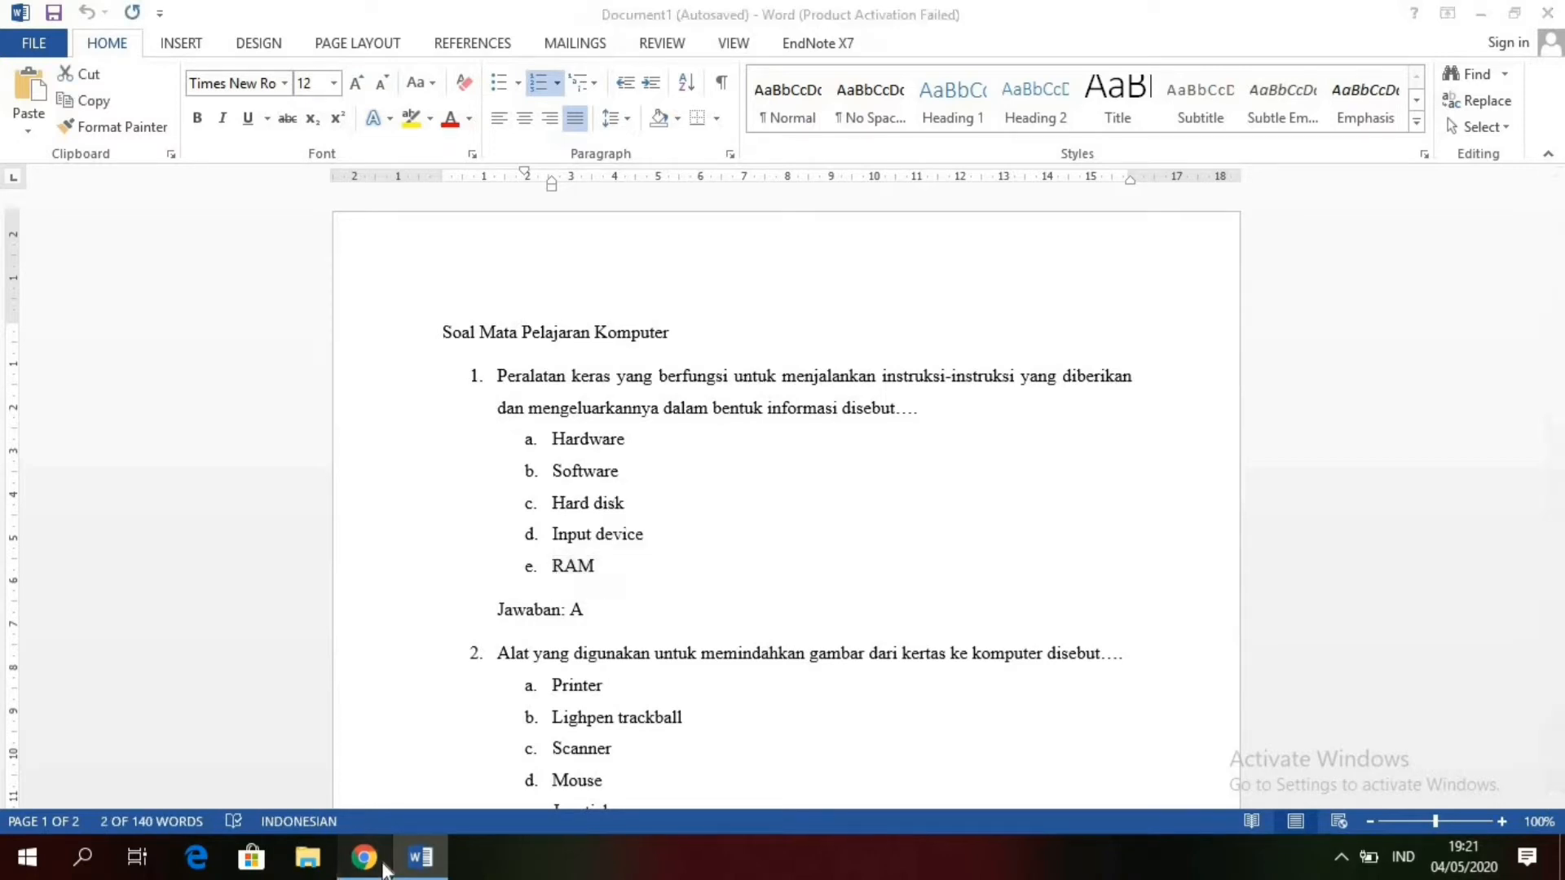
left_click(321, 736)
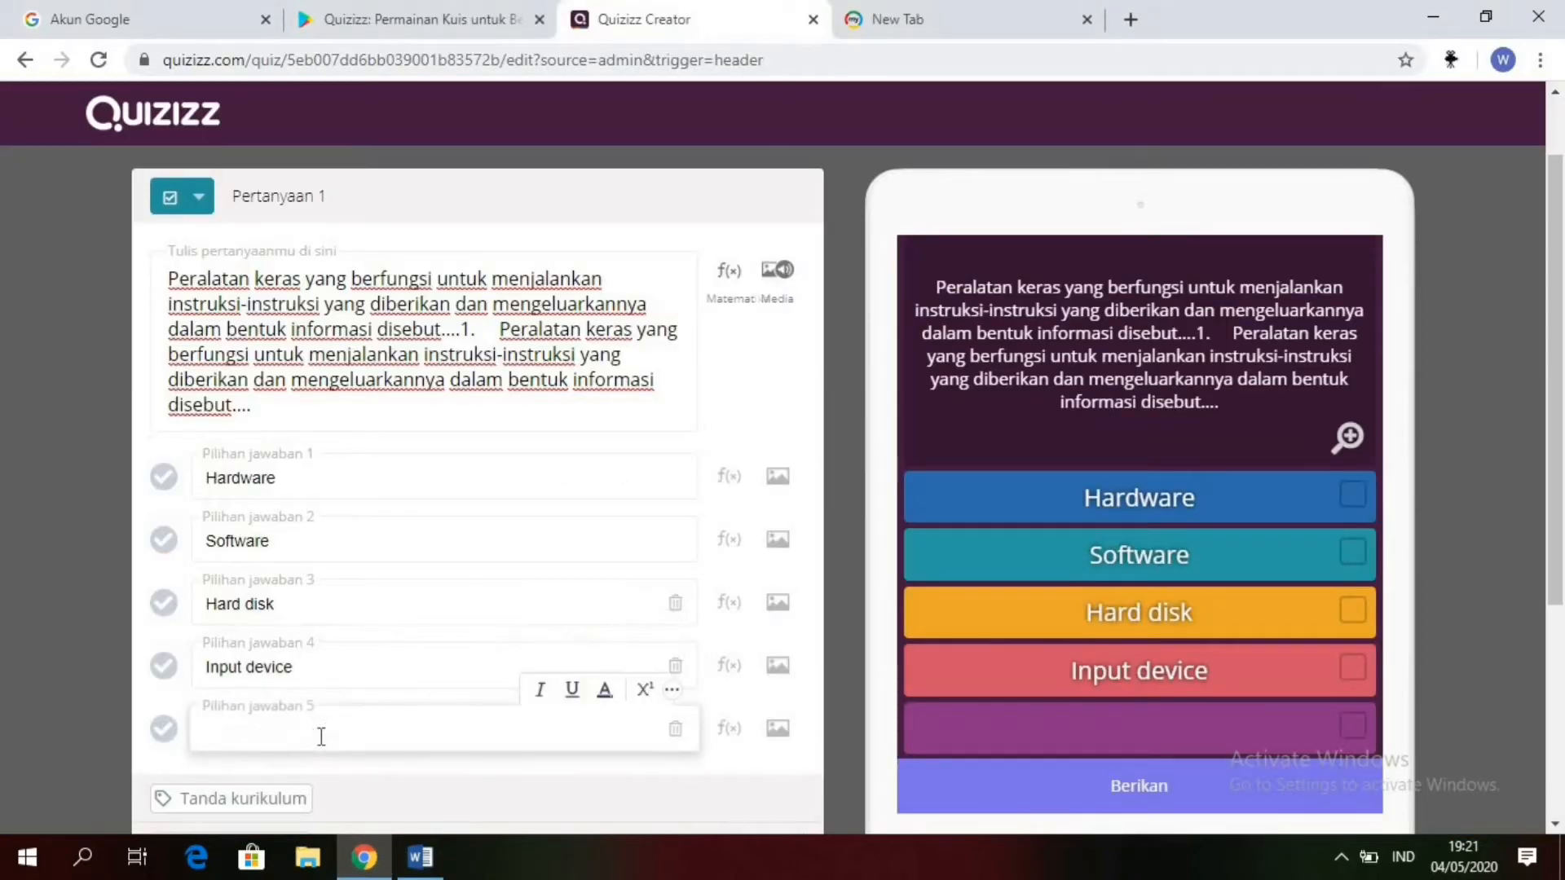
type("a.\tRAM")
Step: Remove the trailing blank line and the leading "a." with its spacing from answer option 5, leaving only "RAM"
key("BackSpace")
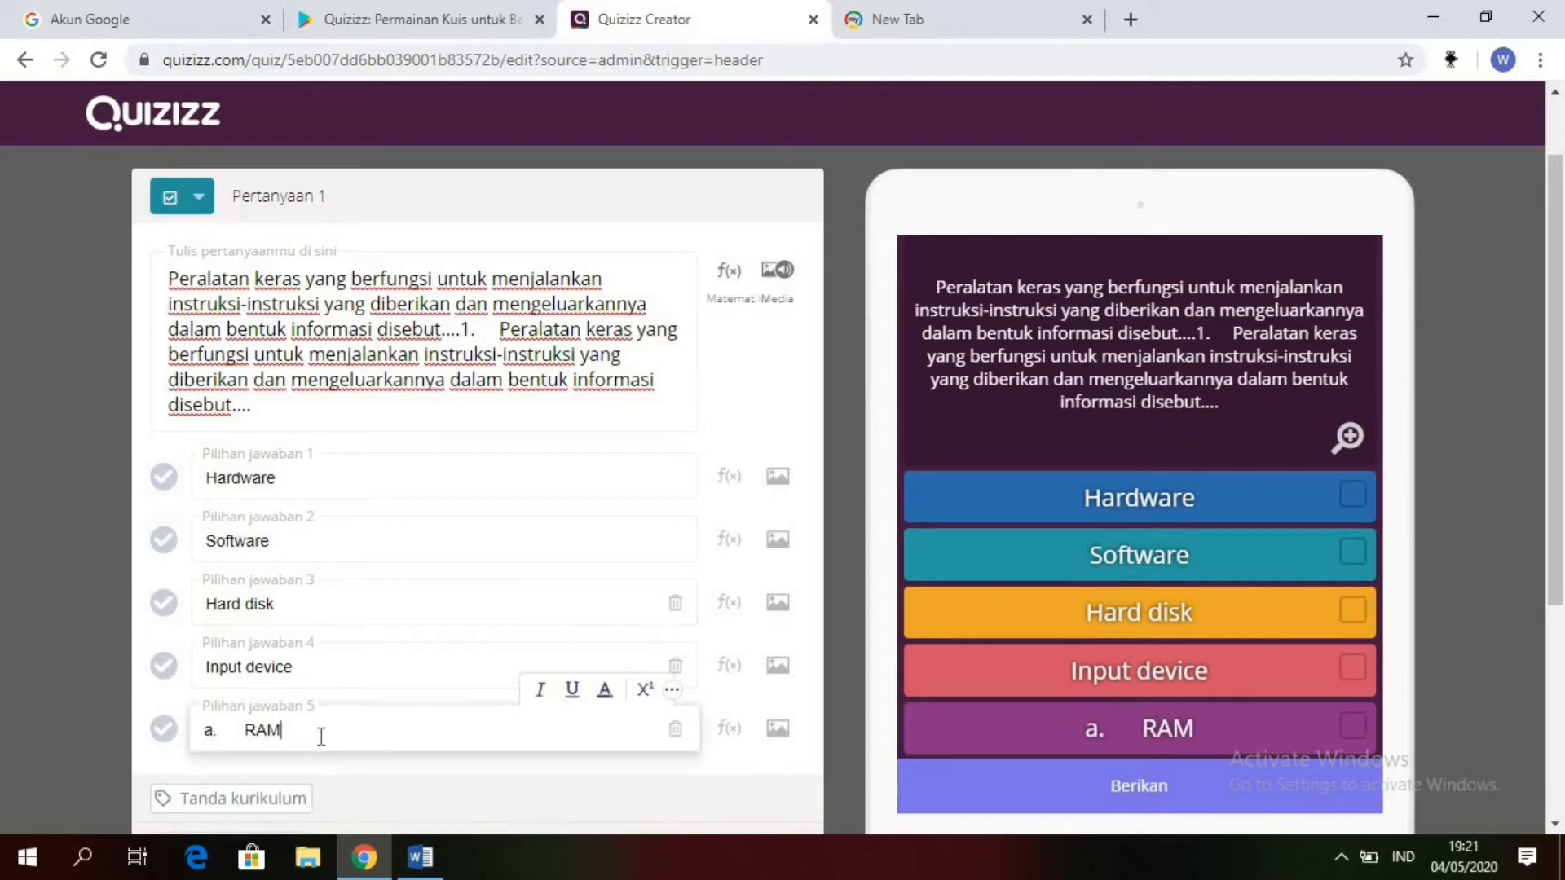
key("BackSpace")
key("BackSpace")
key("BackSpace")
key("BackSpace")
key("BackSpace")
key("BackSpace")
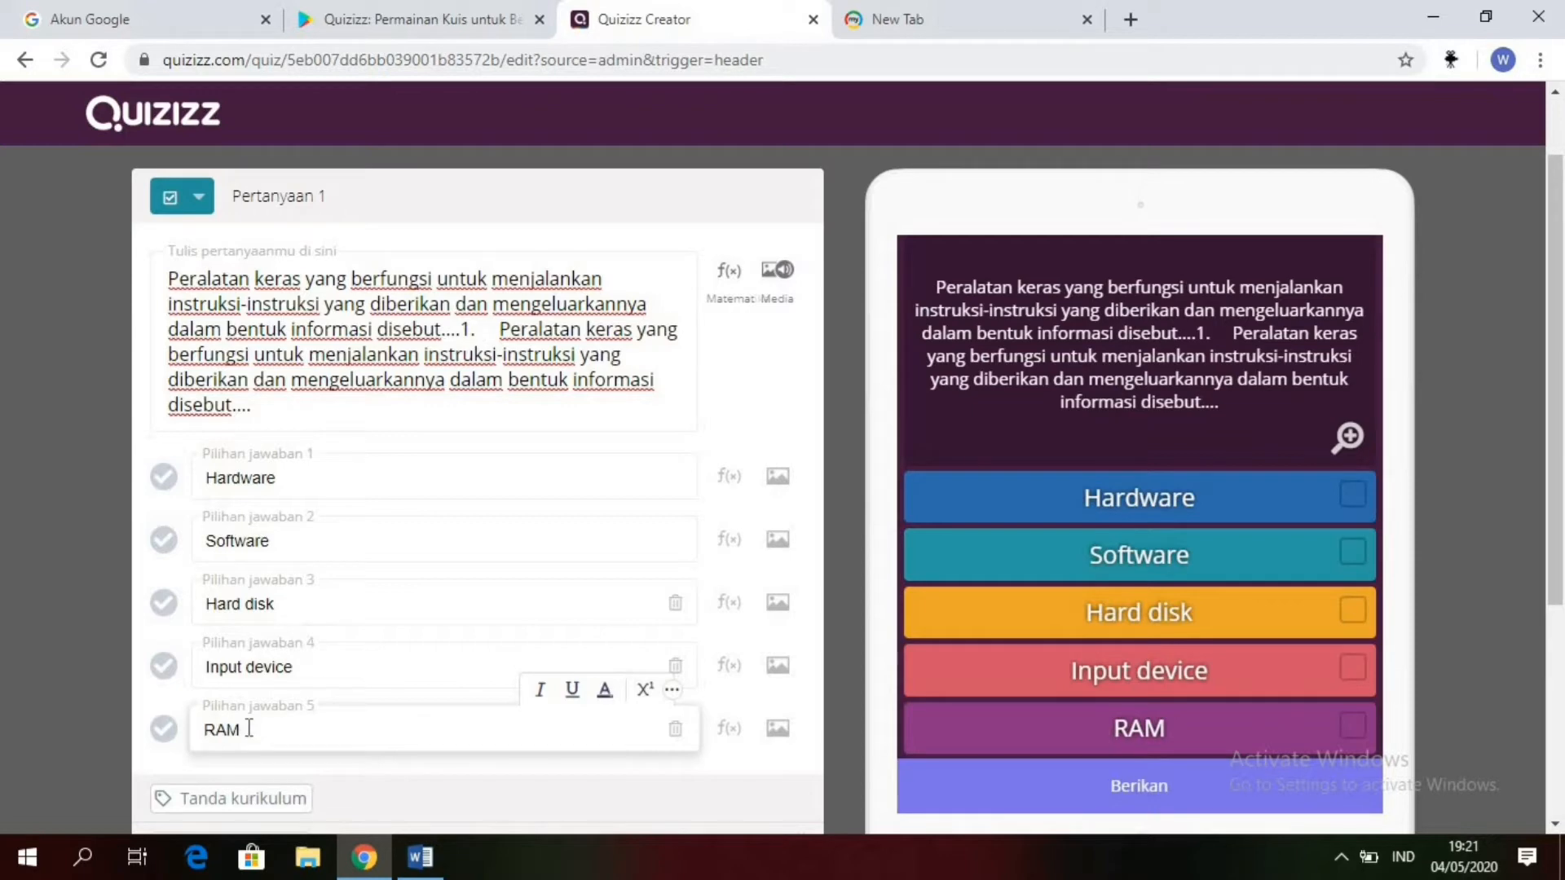
Step: Mark "Hardware" as the correct answer and set the question's time limit to 2 Menit
mouse_move(406, 872)
left_click(166, 481)
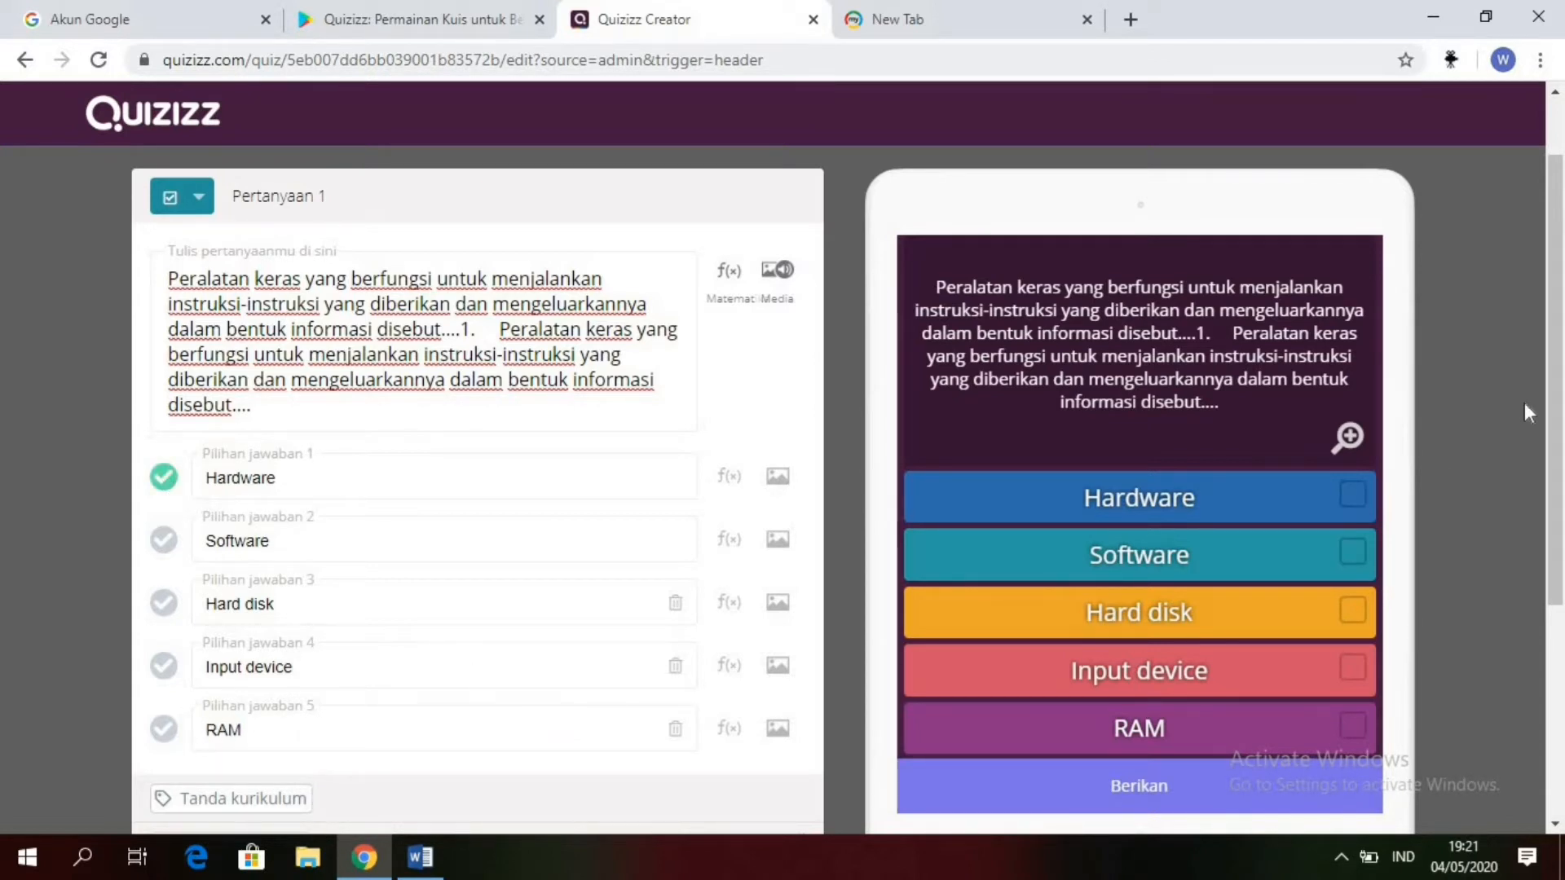
left_click_drag(1561, 379, 1557, 466)
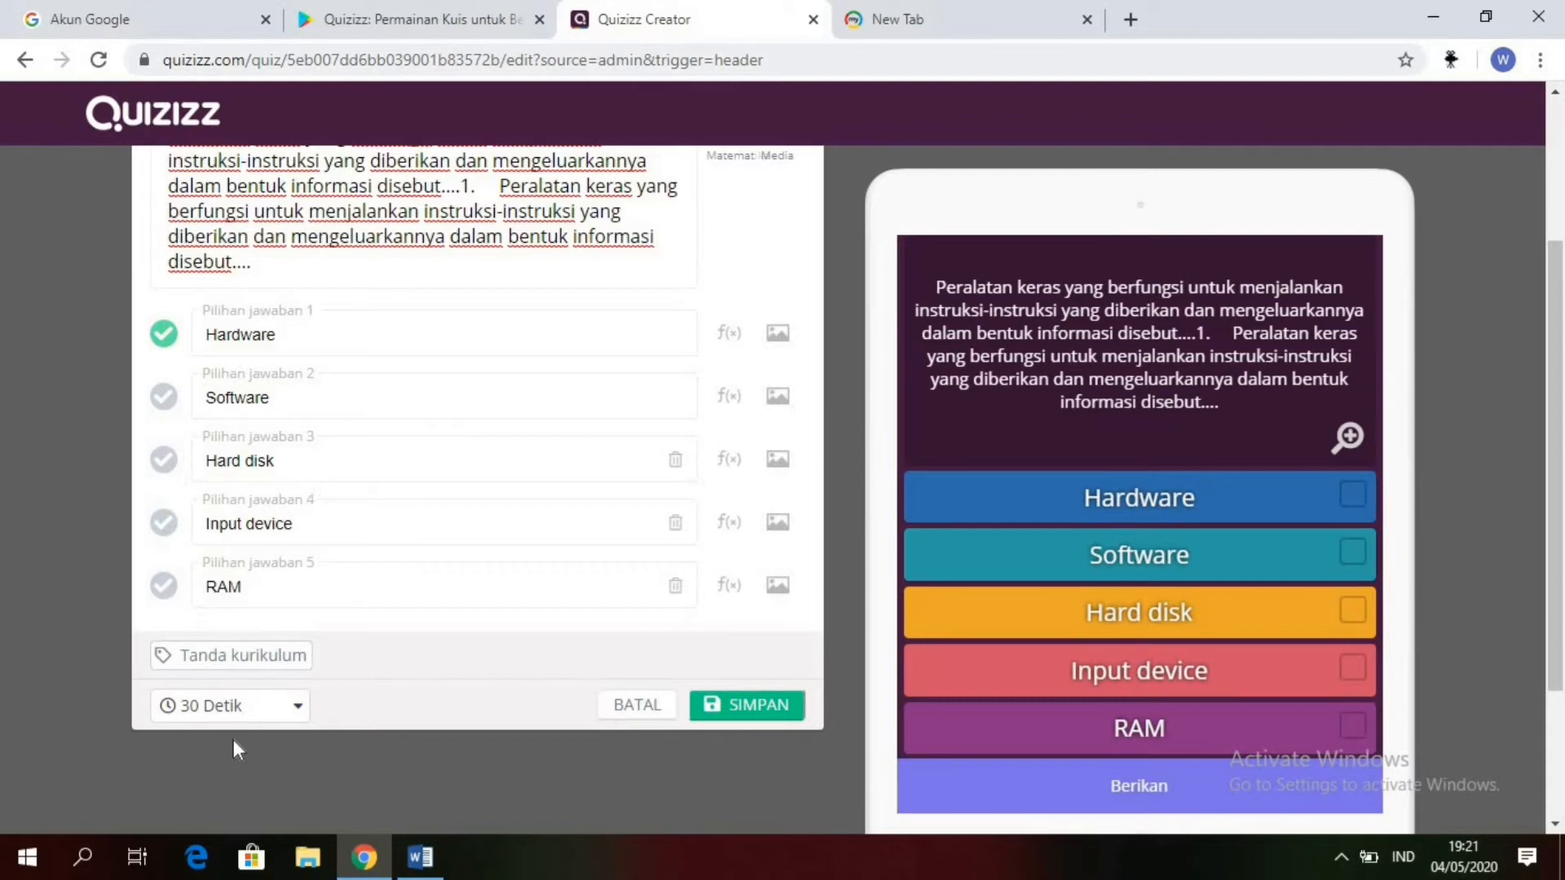
left_click(297, 710)
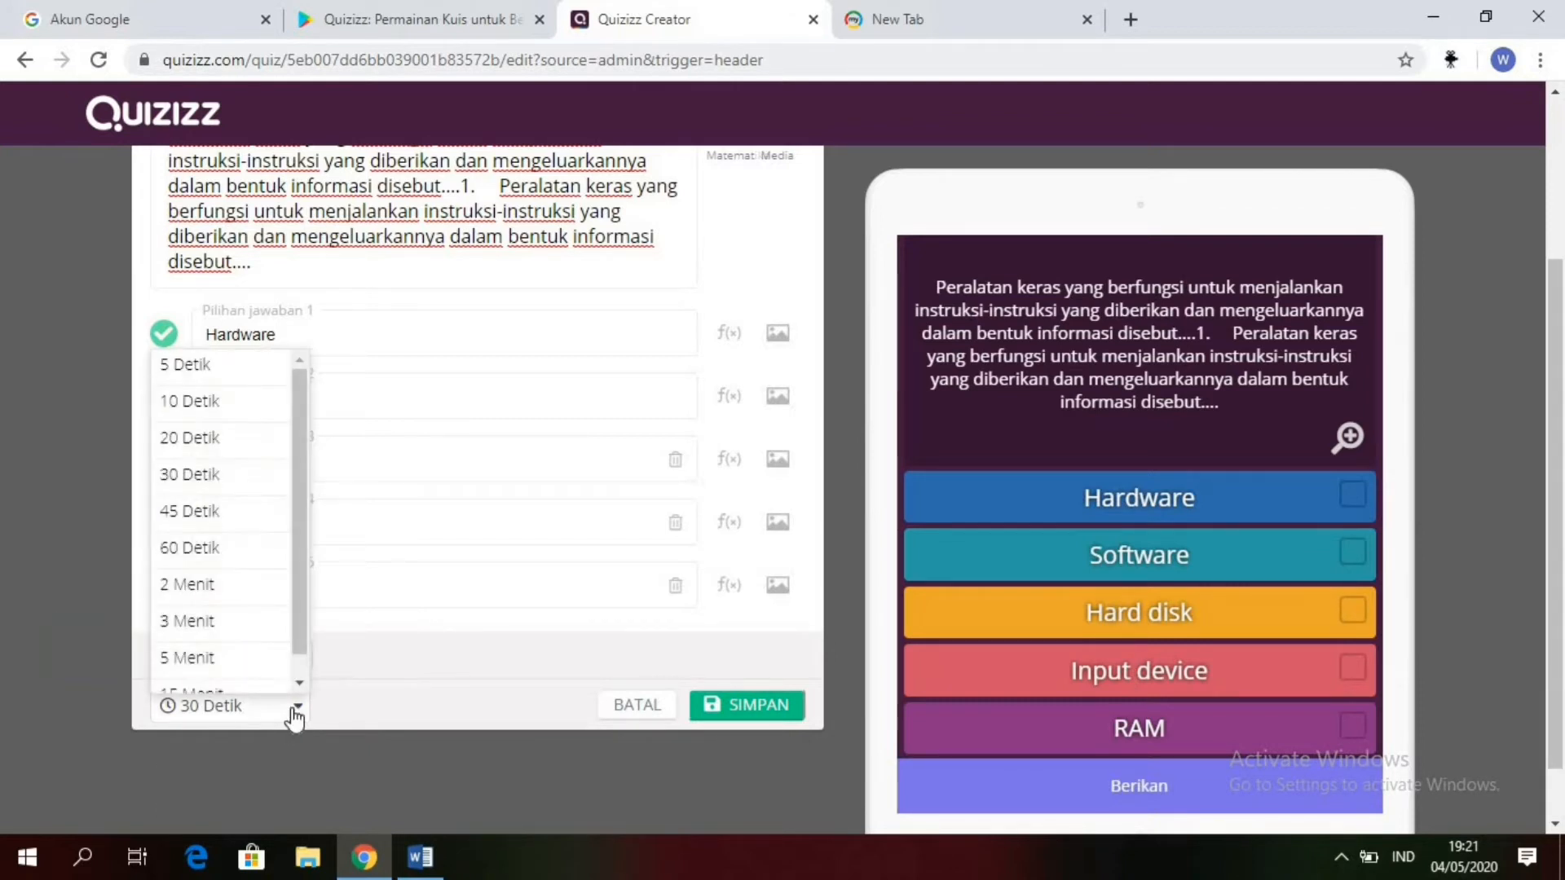
left_click(220, 590)
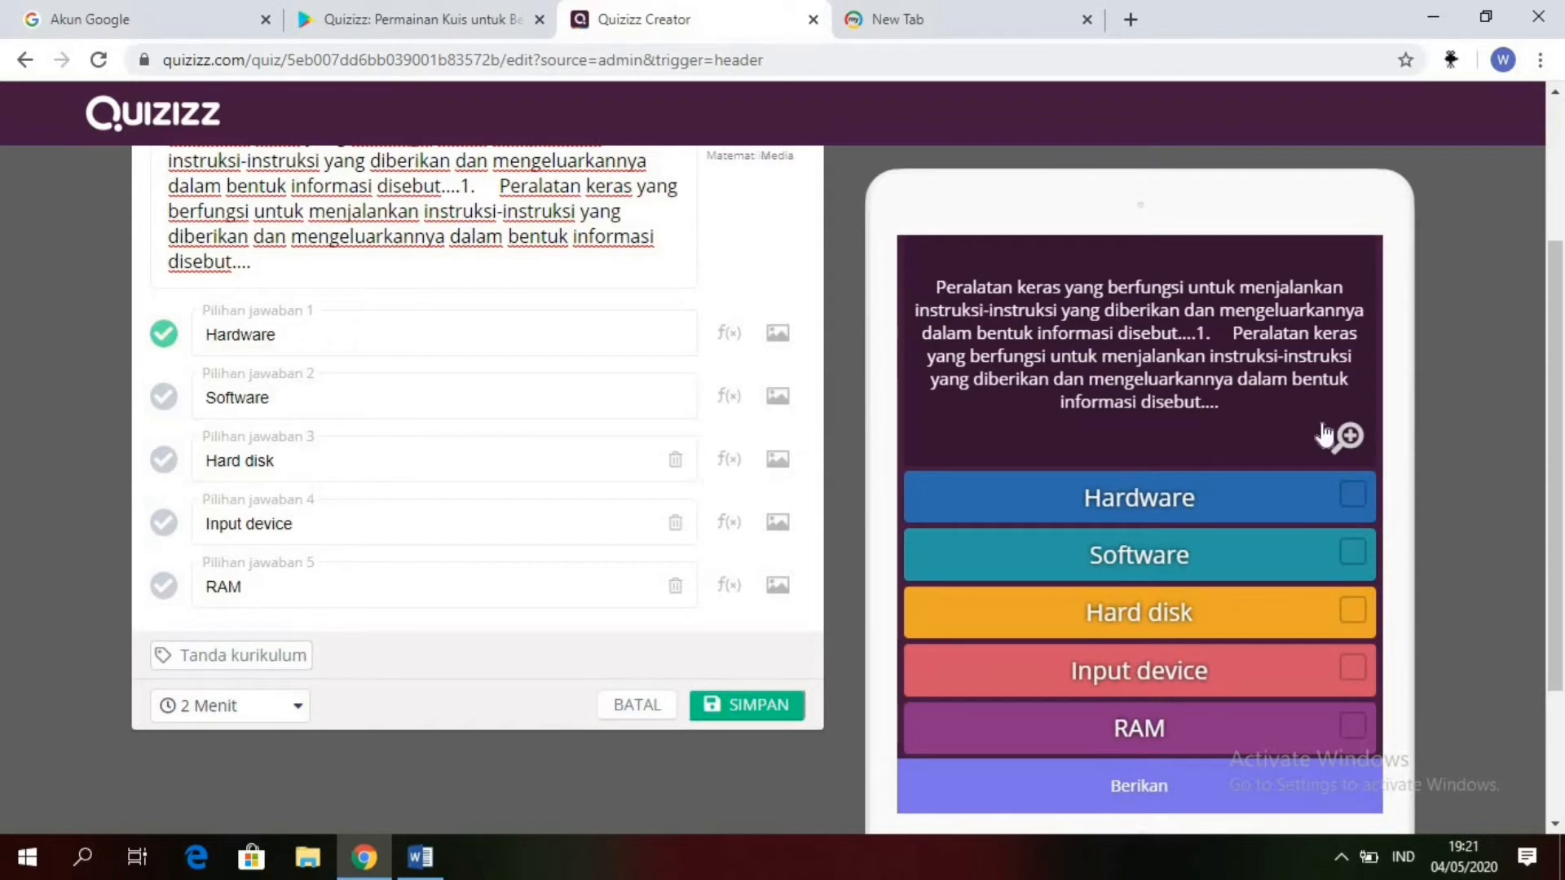
Step: Delete the duplicated question text starting at the second "1." and save the question
scroll(1562, 316, "up", 1)
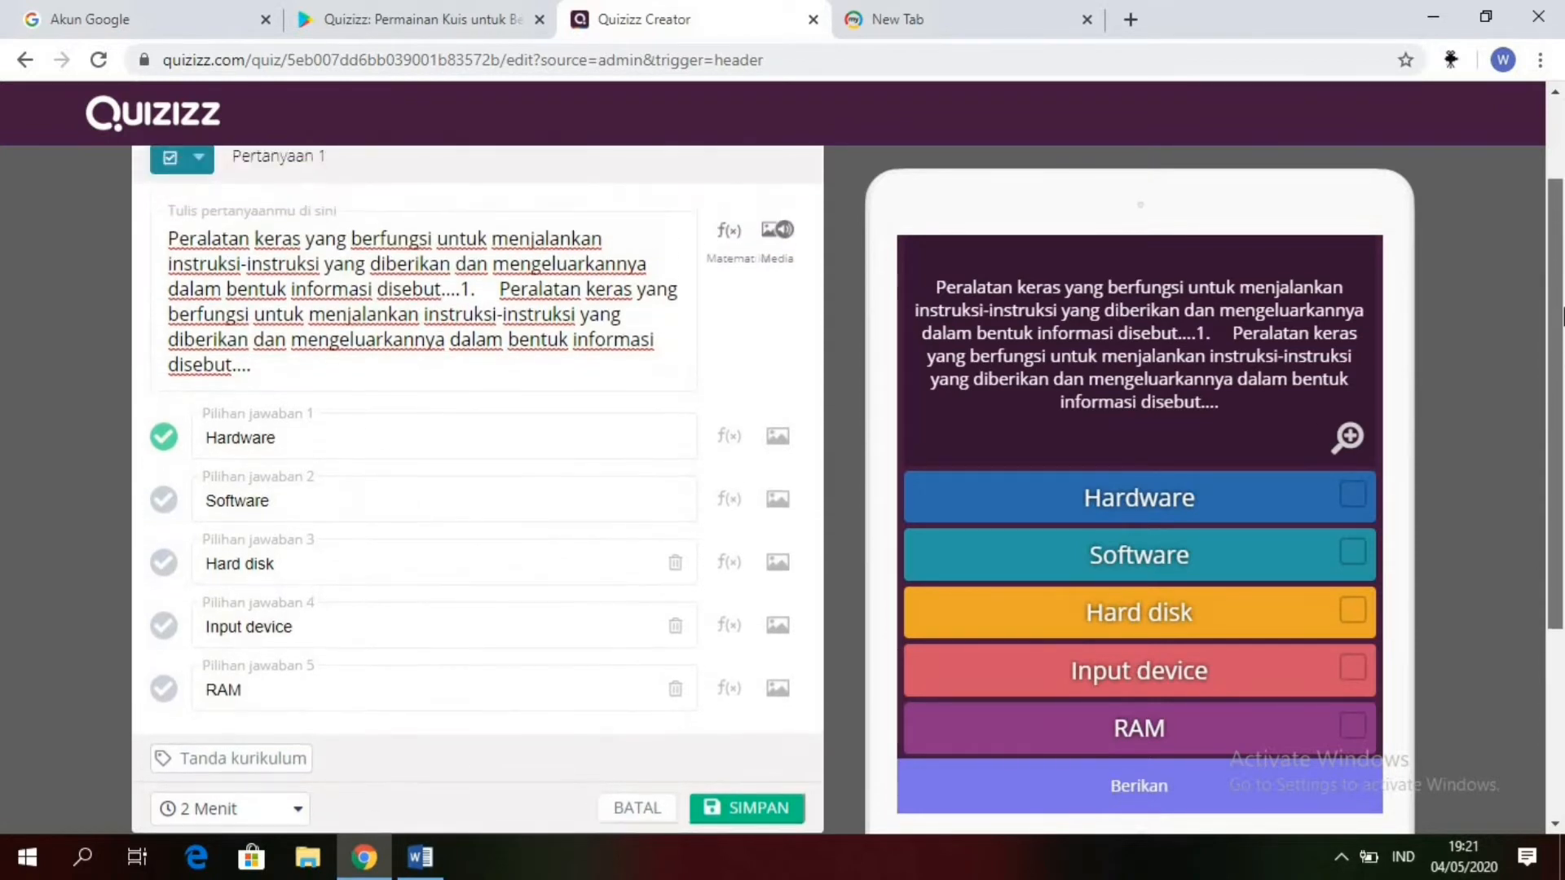
left_click_drag(1564, 316, 1564, 309)
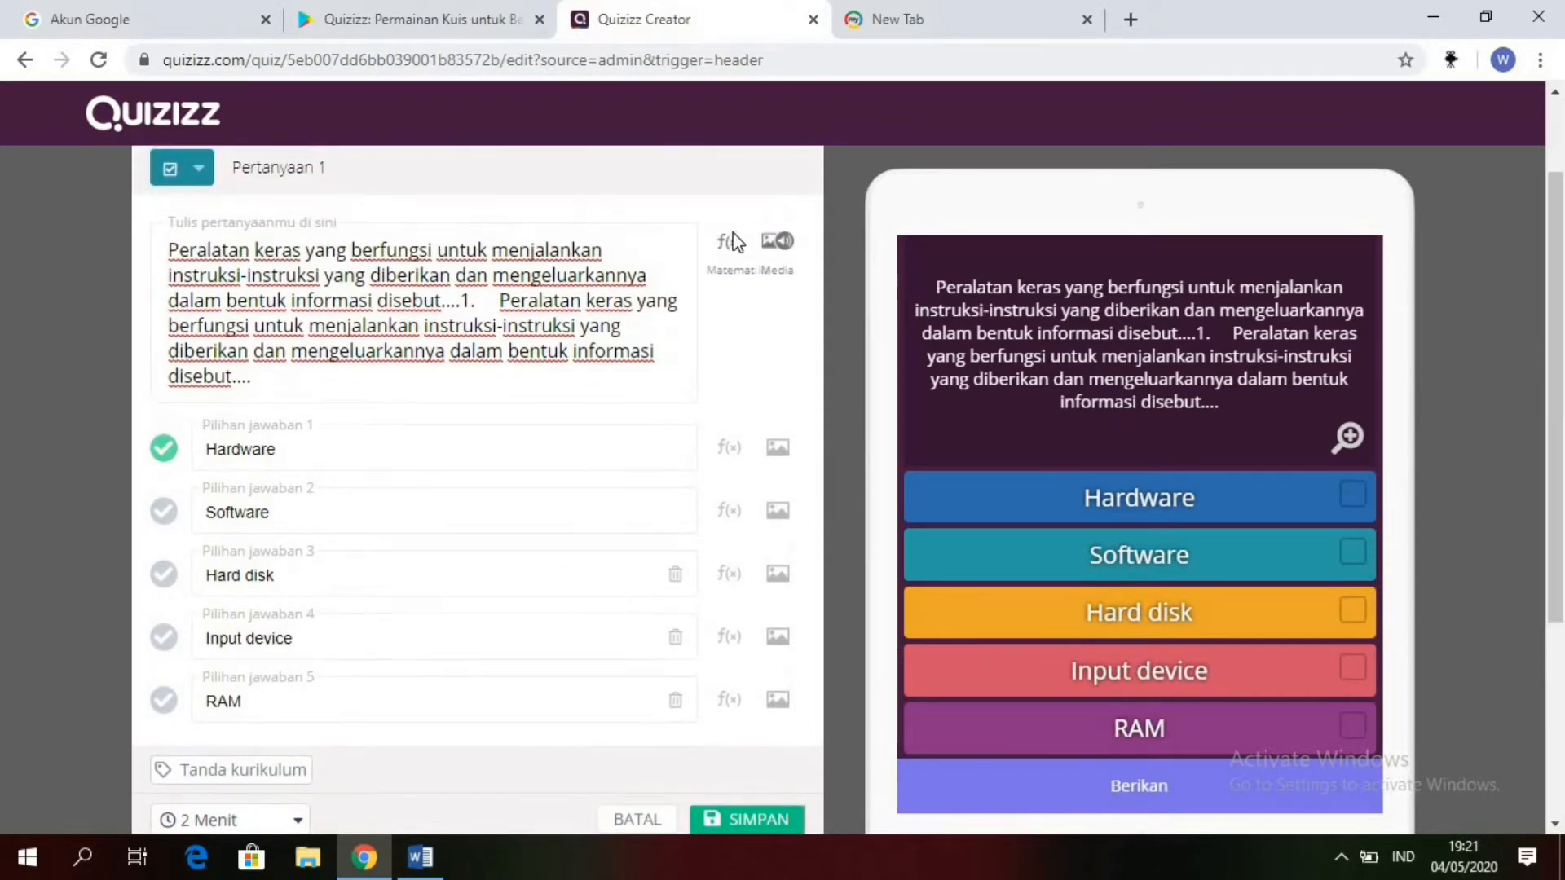
left_click(462, 303)
left_click_drag(465, 303, 490, 383)
key("BackSpace")
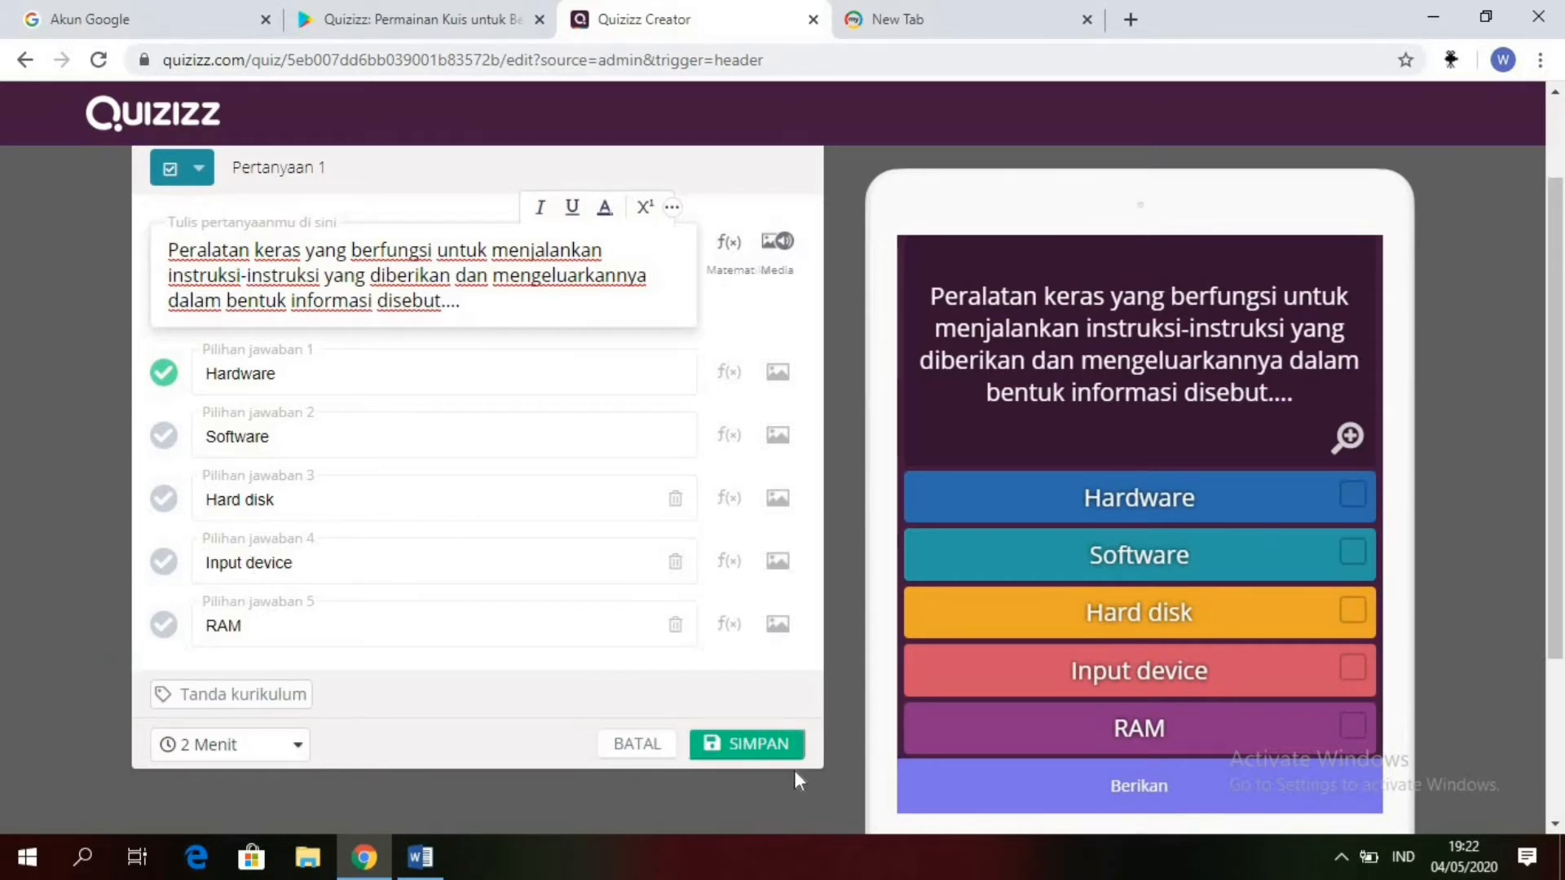
left_click(746, 743)
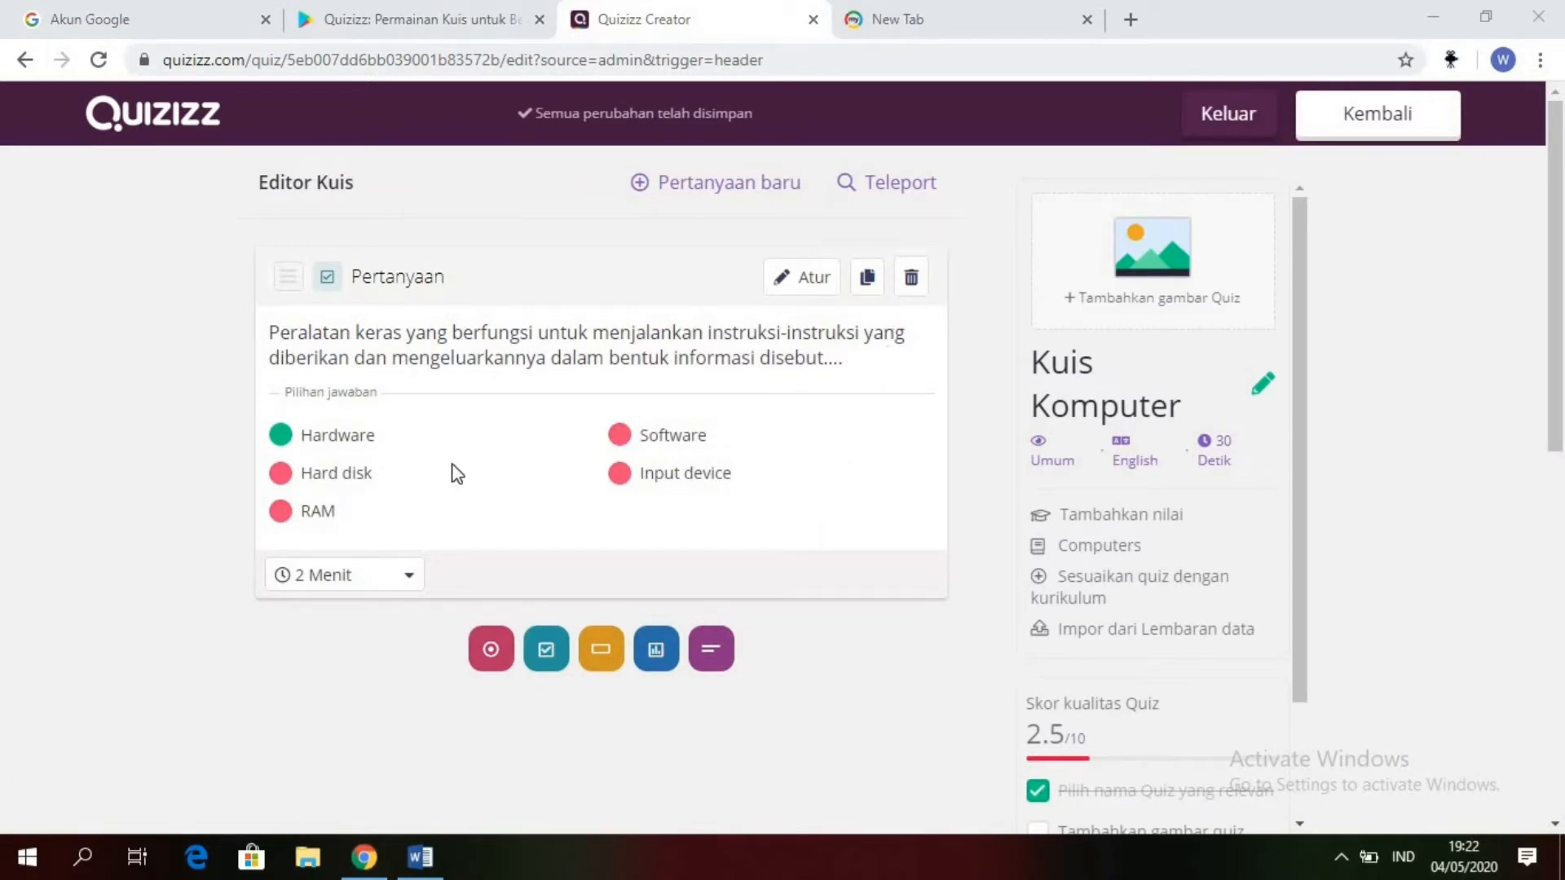
Step: Add a second checkbox question to the quiz, then switch to the Word document and copy the text of question 2
left_click(548, 649)
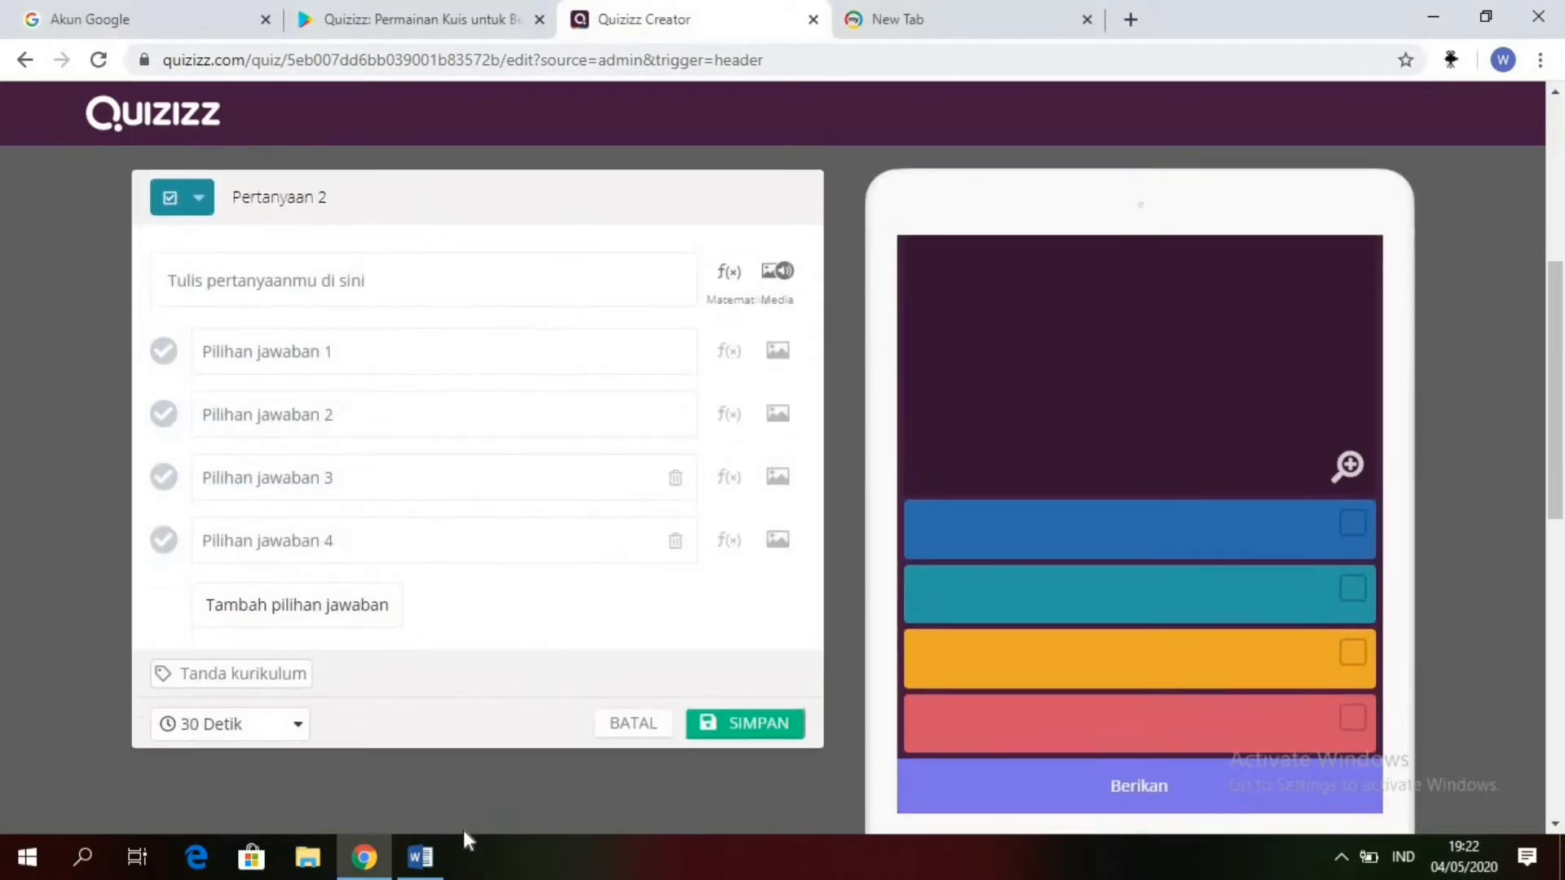
mouse_move(419, 855)
left_click(471, 768)
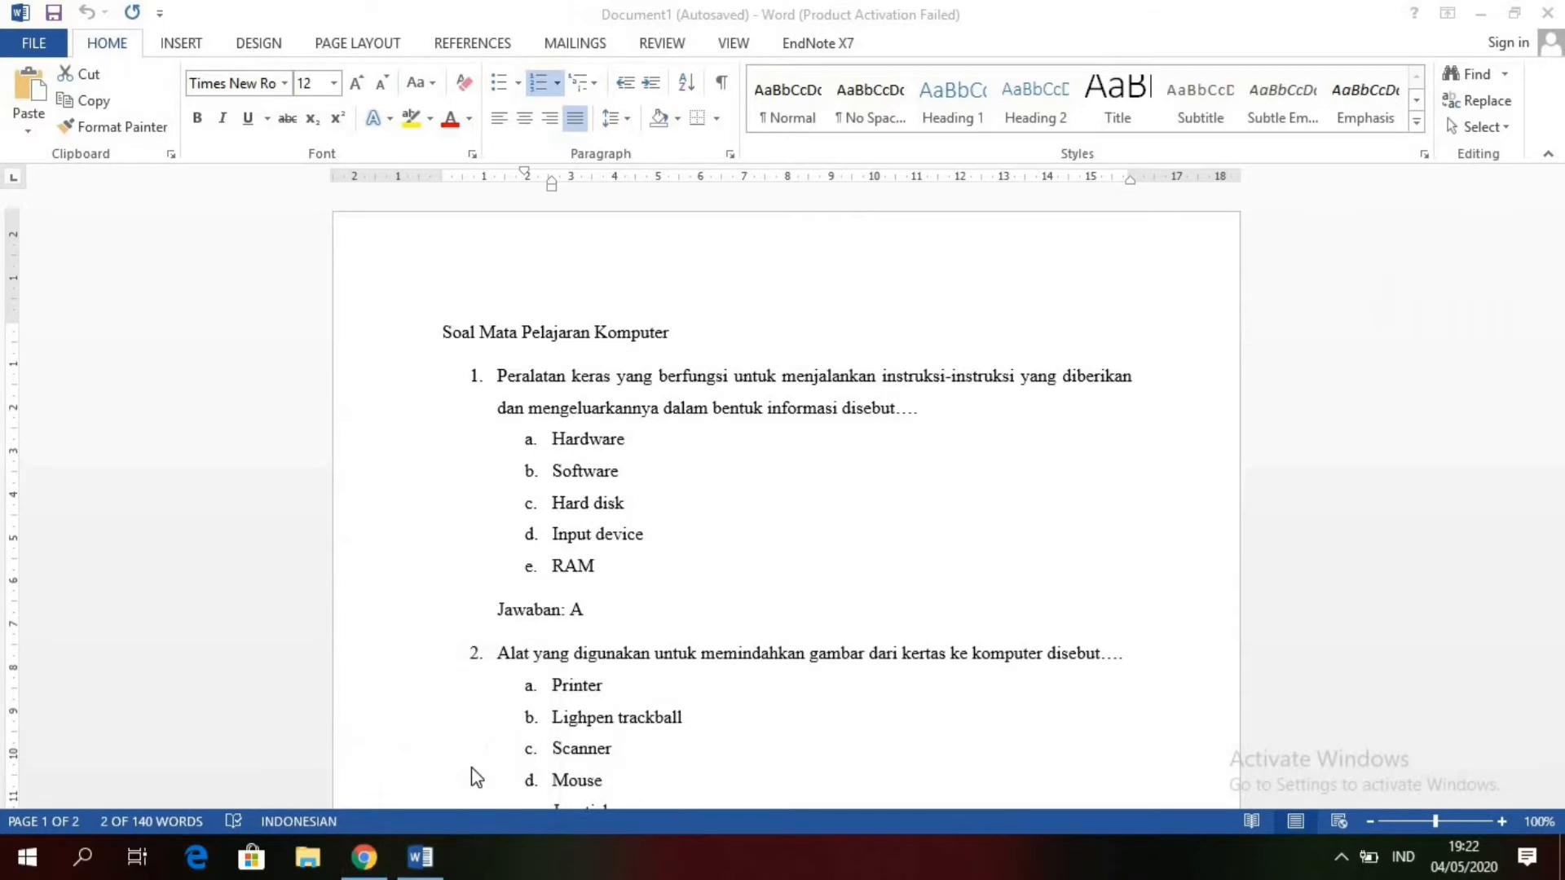
key("Down")
key("Down")
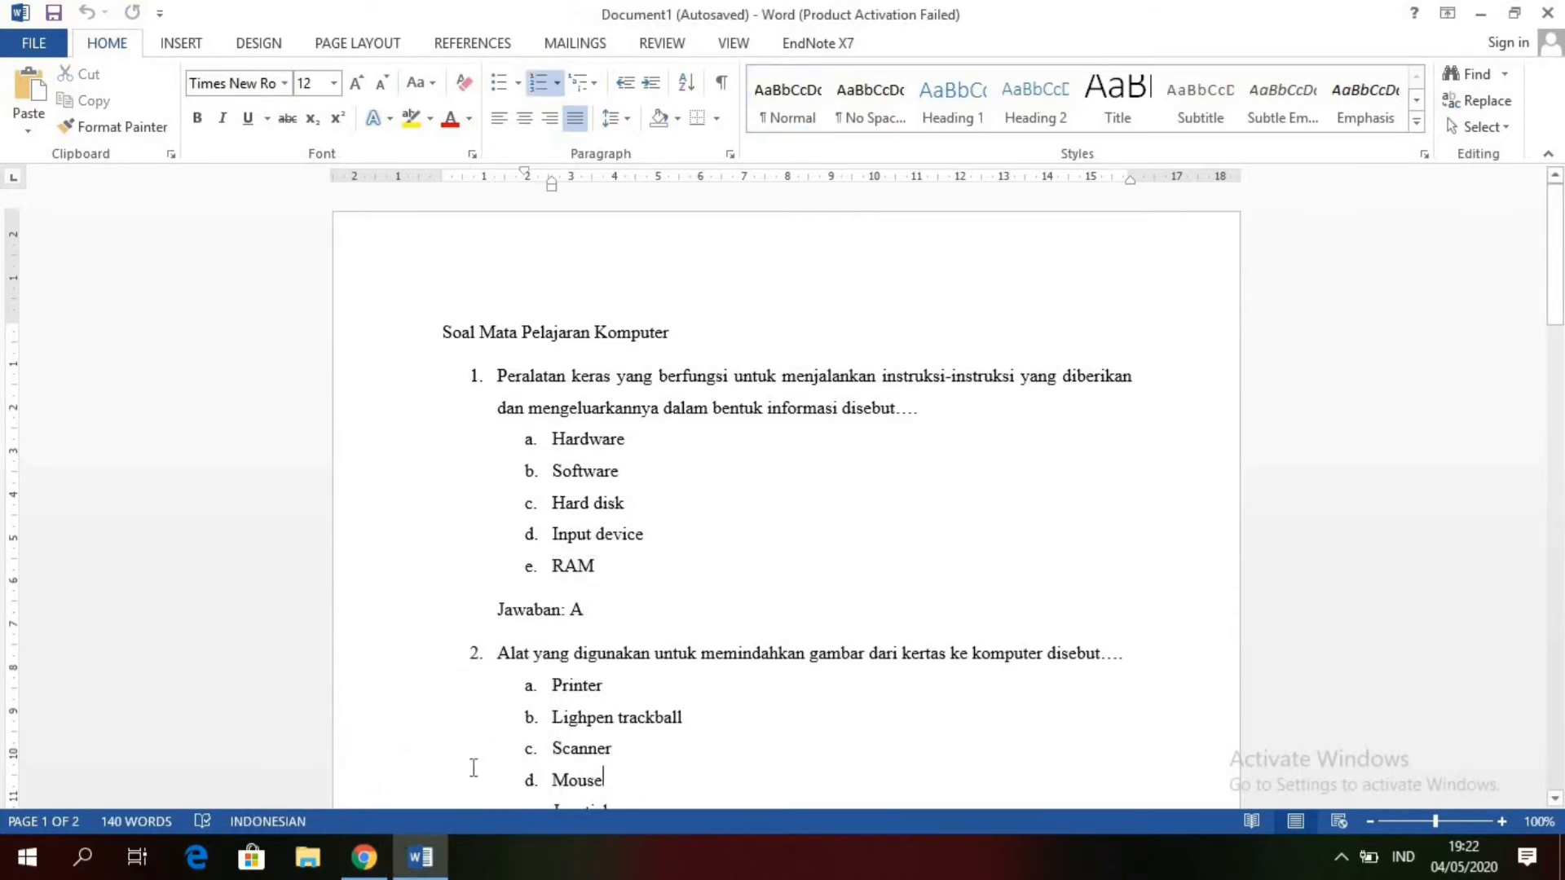
key("Down")
key("Down")
key("Down")
key("Down")
key("Down")
key("Down")
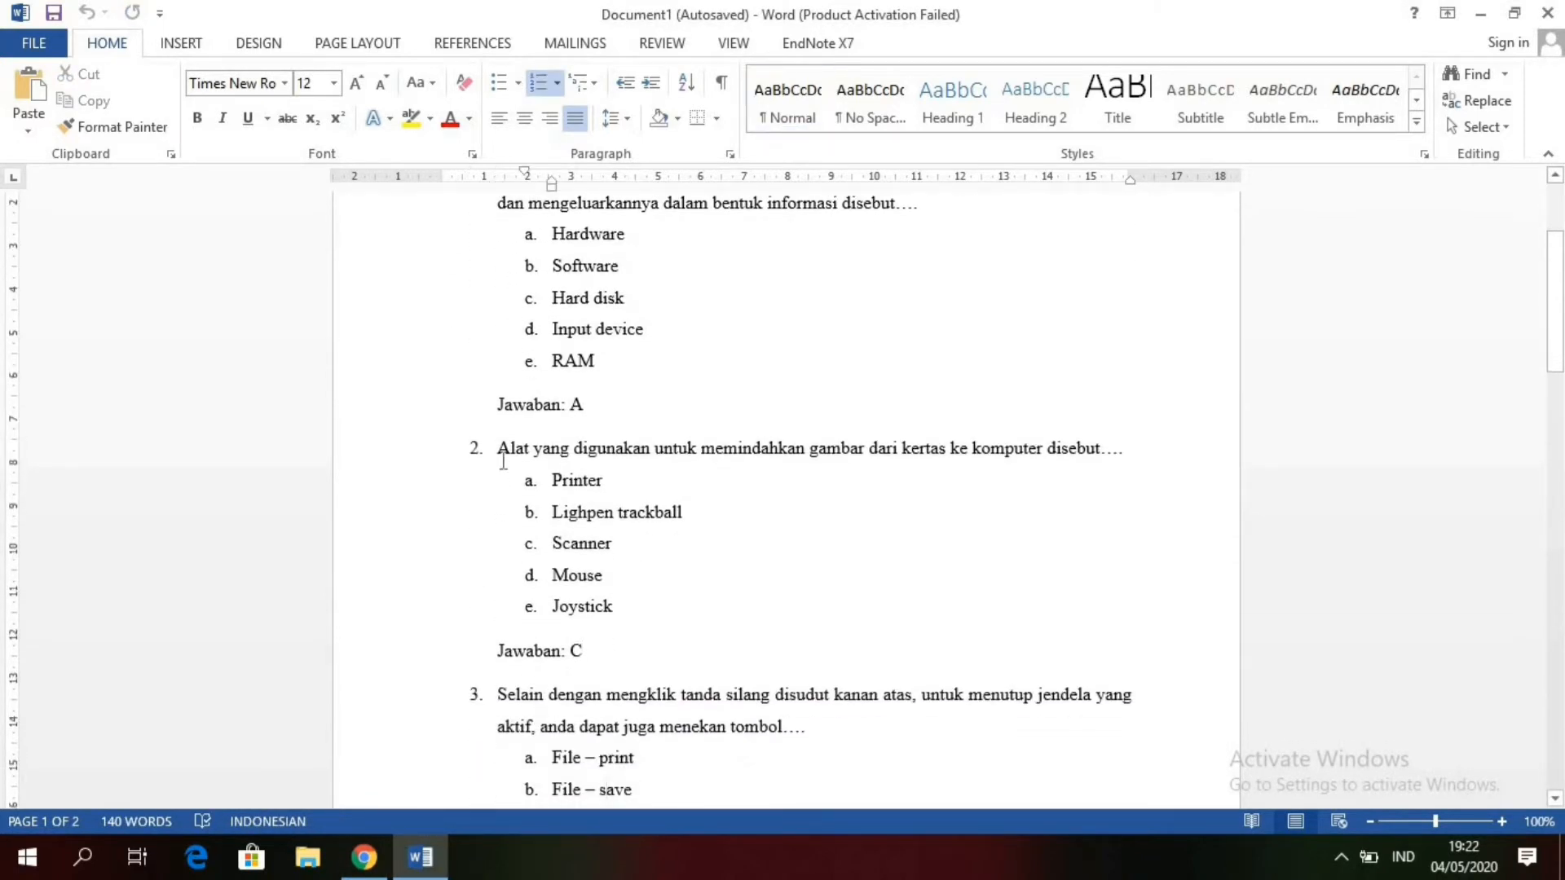
left_click(498, 449)
left_click_drag(566, 456, 1131, 471)
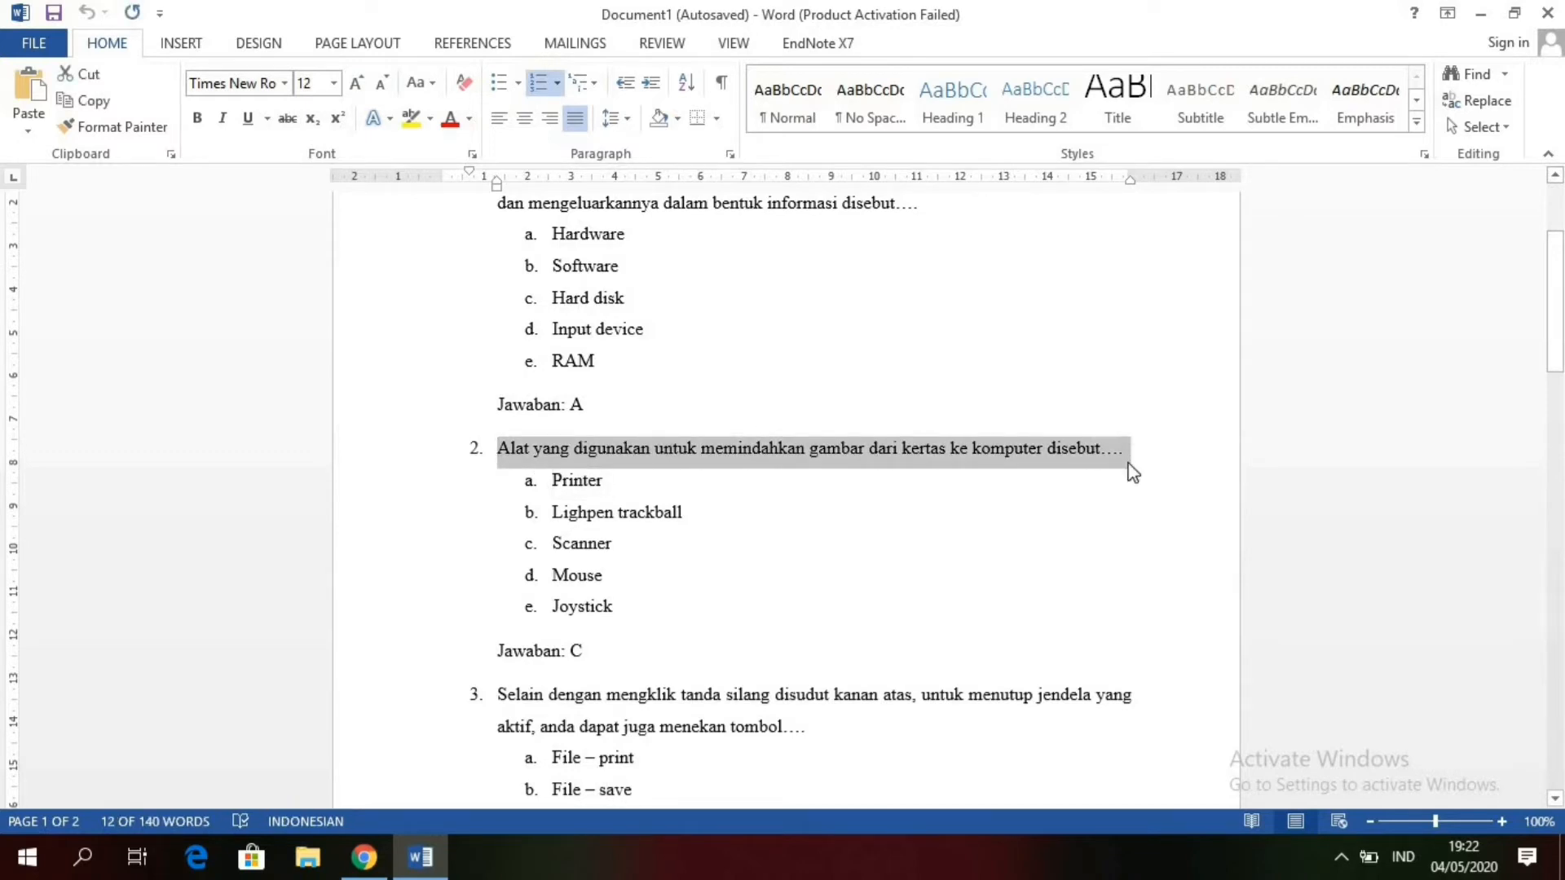
Step: Paste the copied text into the Quizizz question field and remove the leading "1." with its spacing and any trailing blank line
left_click(364, 857)
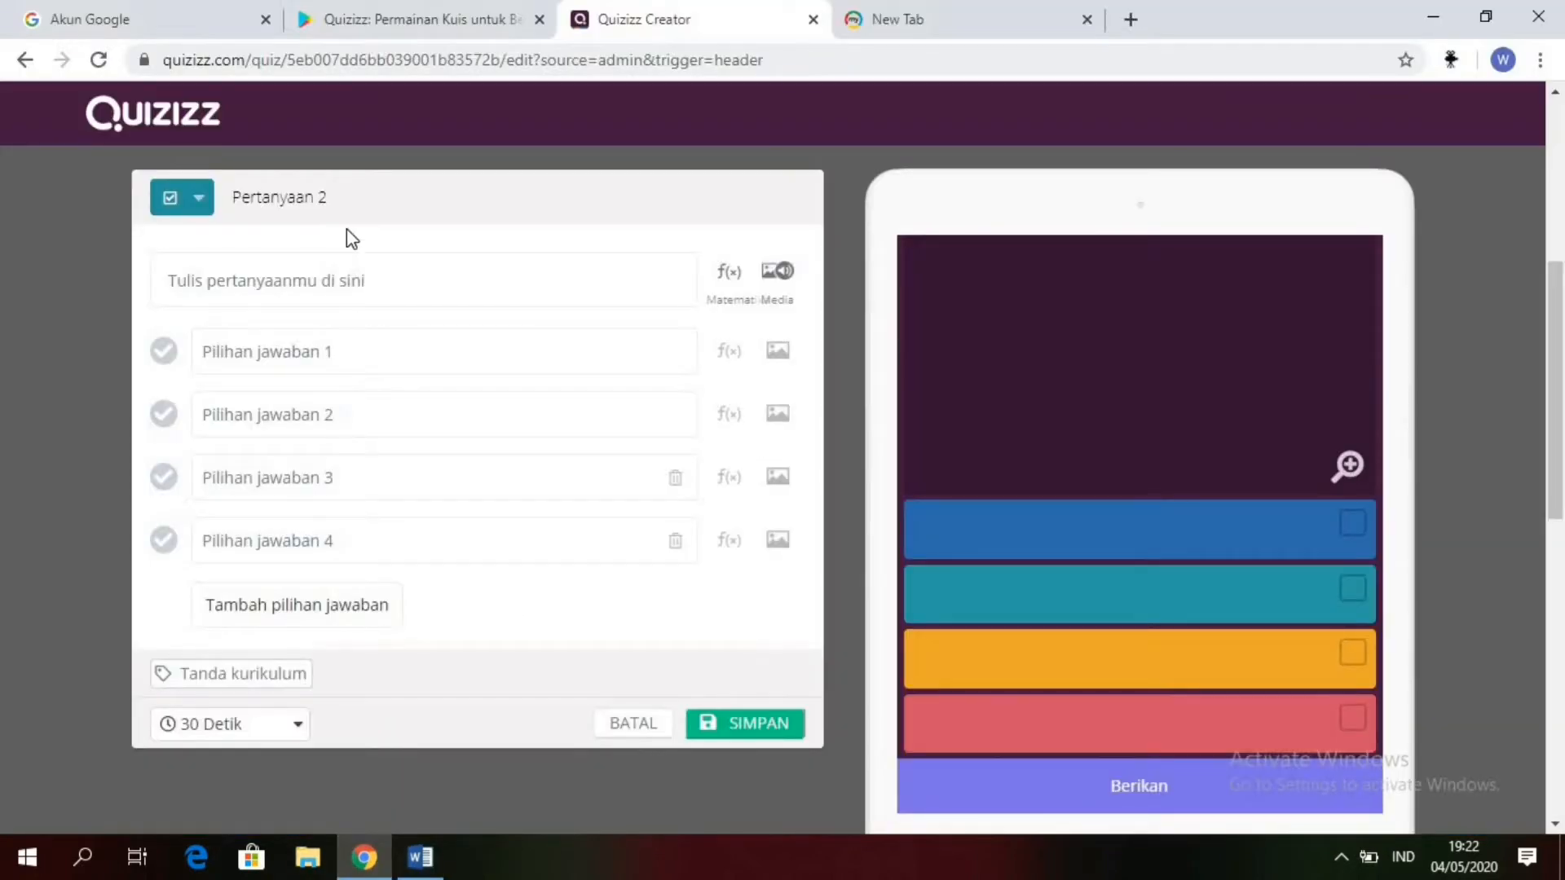
left_click(340, 299)
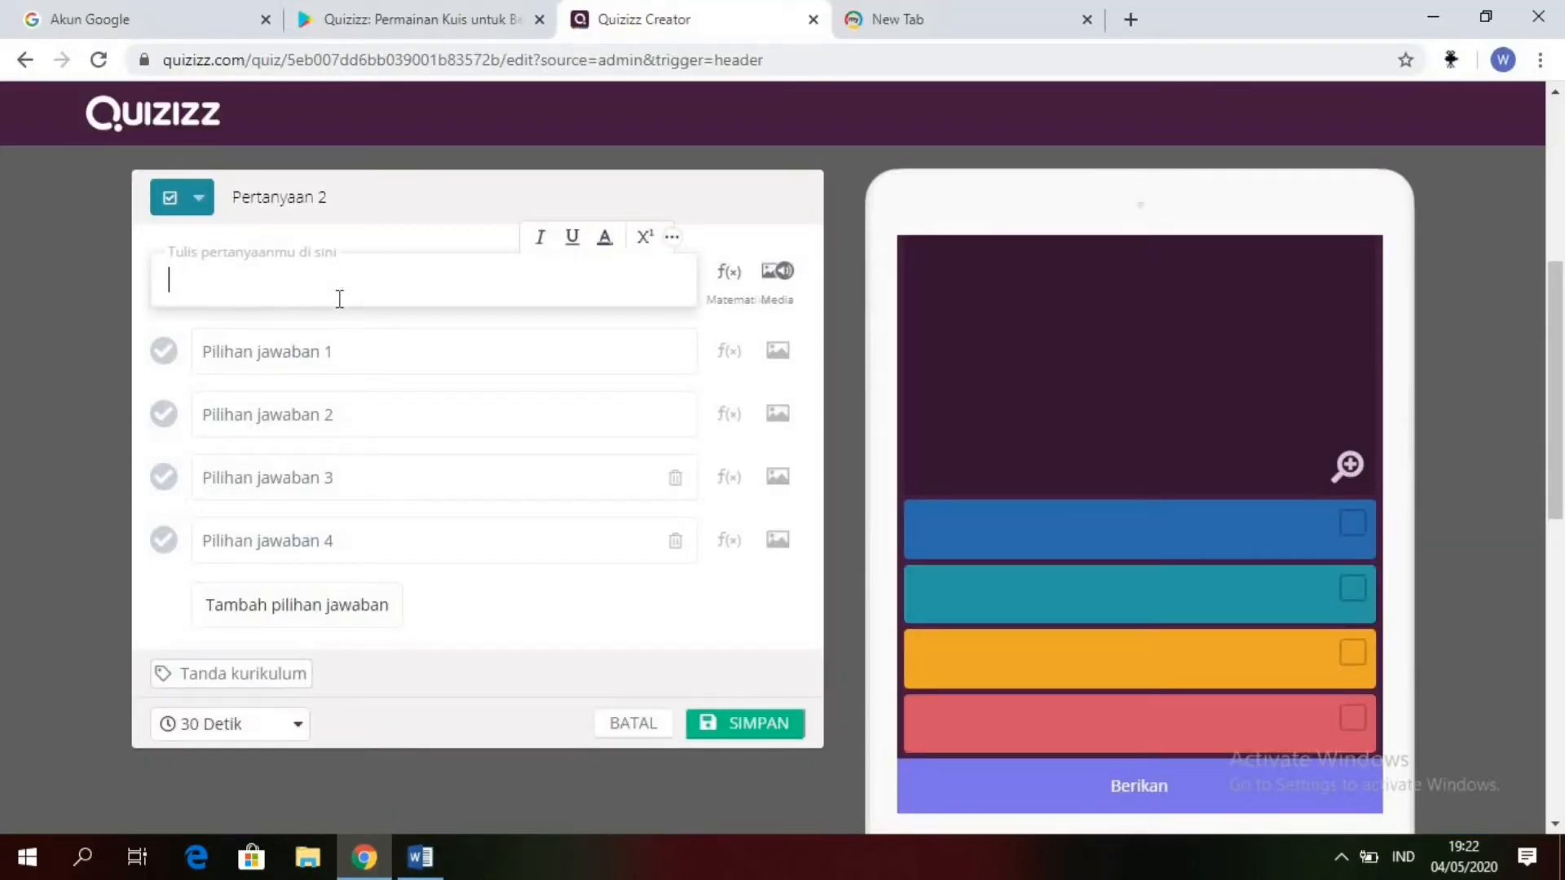
type("1.\tAlat yang digunakan untuk memindahkan gambar dari kertas ke komputer disebut....")
key("BackSpace")
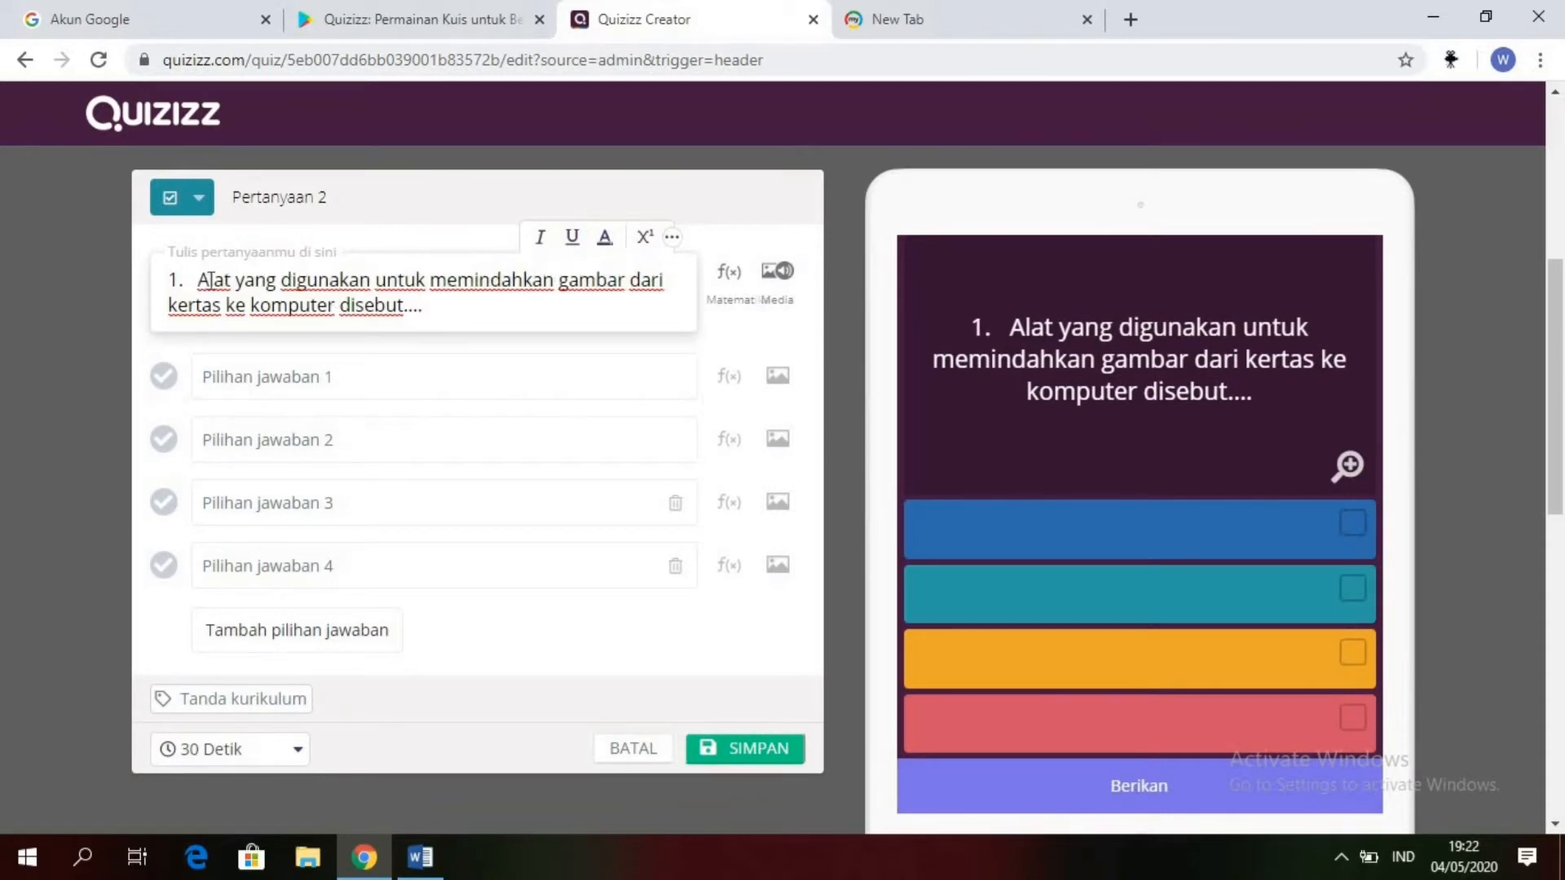
key("BackSpace")
key("BackSpace")
key("BackSpace")
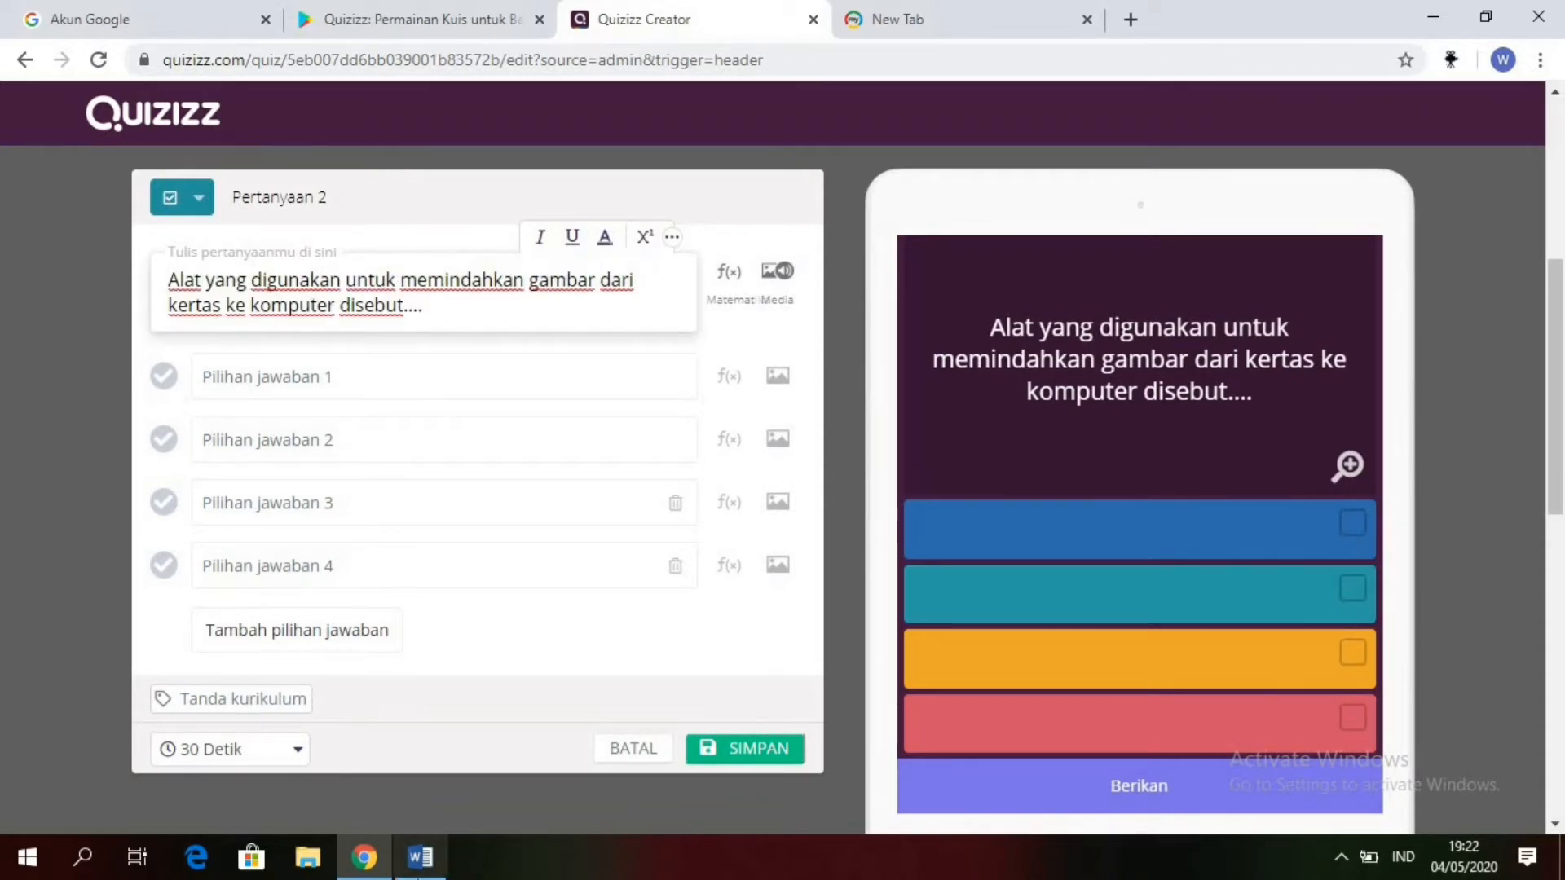
Step: Copy "Printer" from question 2 in Word into answer option 1 in Quizizz, removing the leading "a." and its spacing
mouse_move(419, 856)
left_click(480, 747)
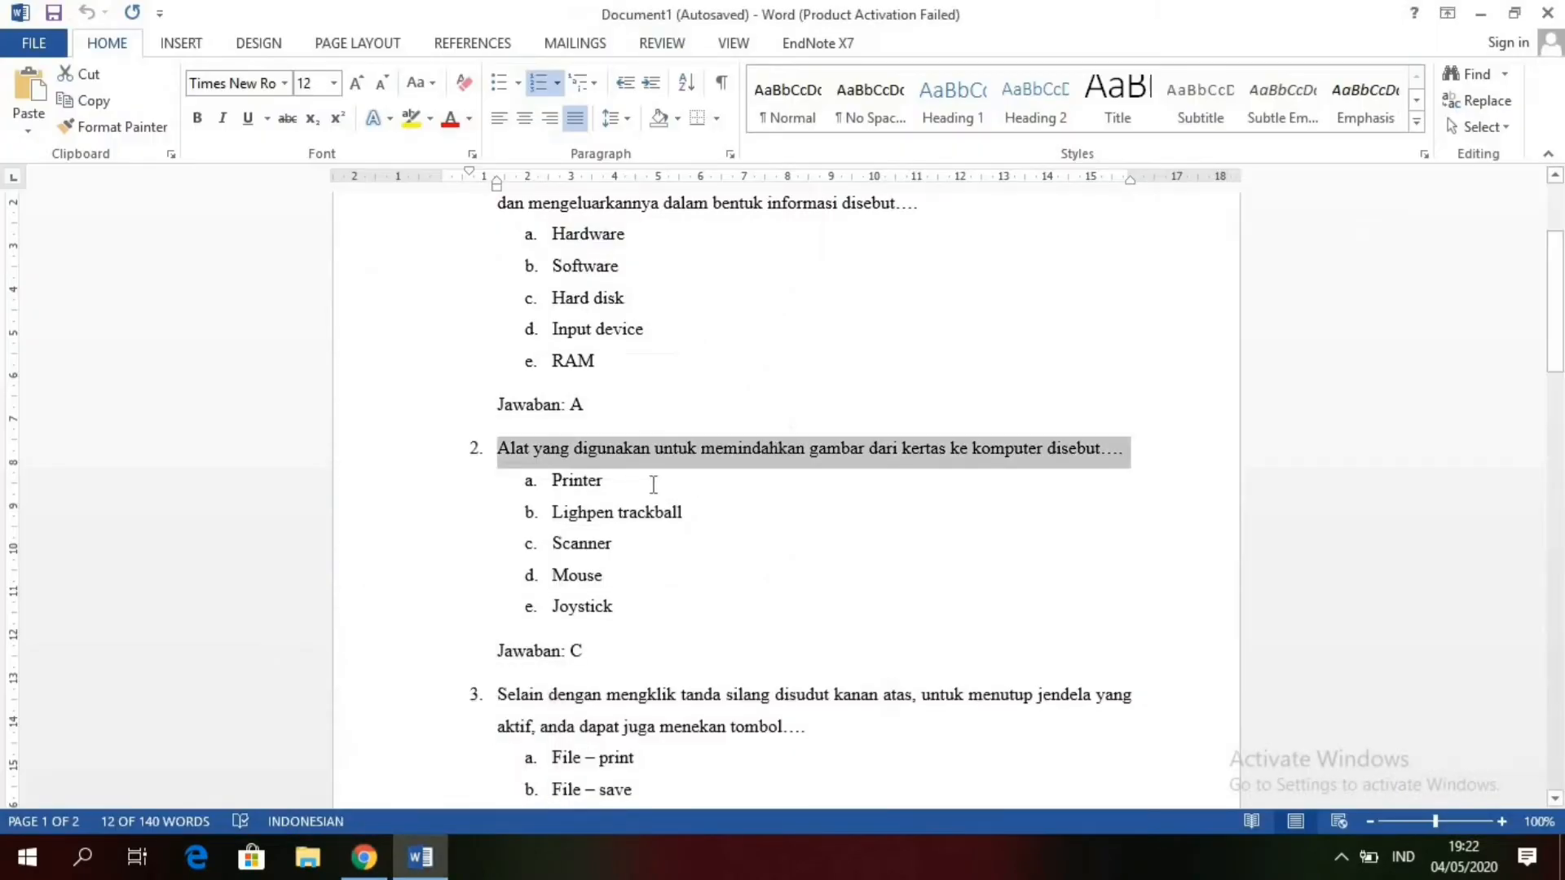
left_click_drag(613, 491, 546, 498)
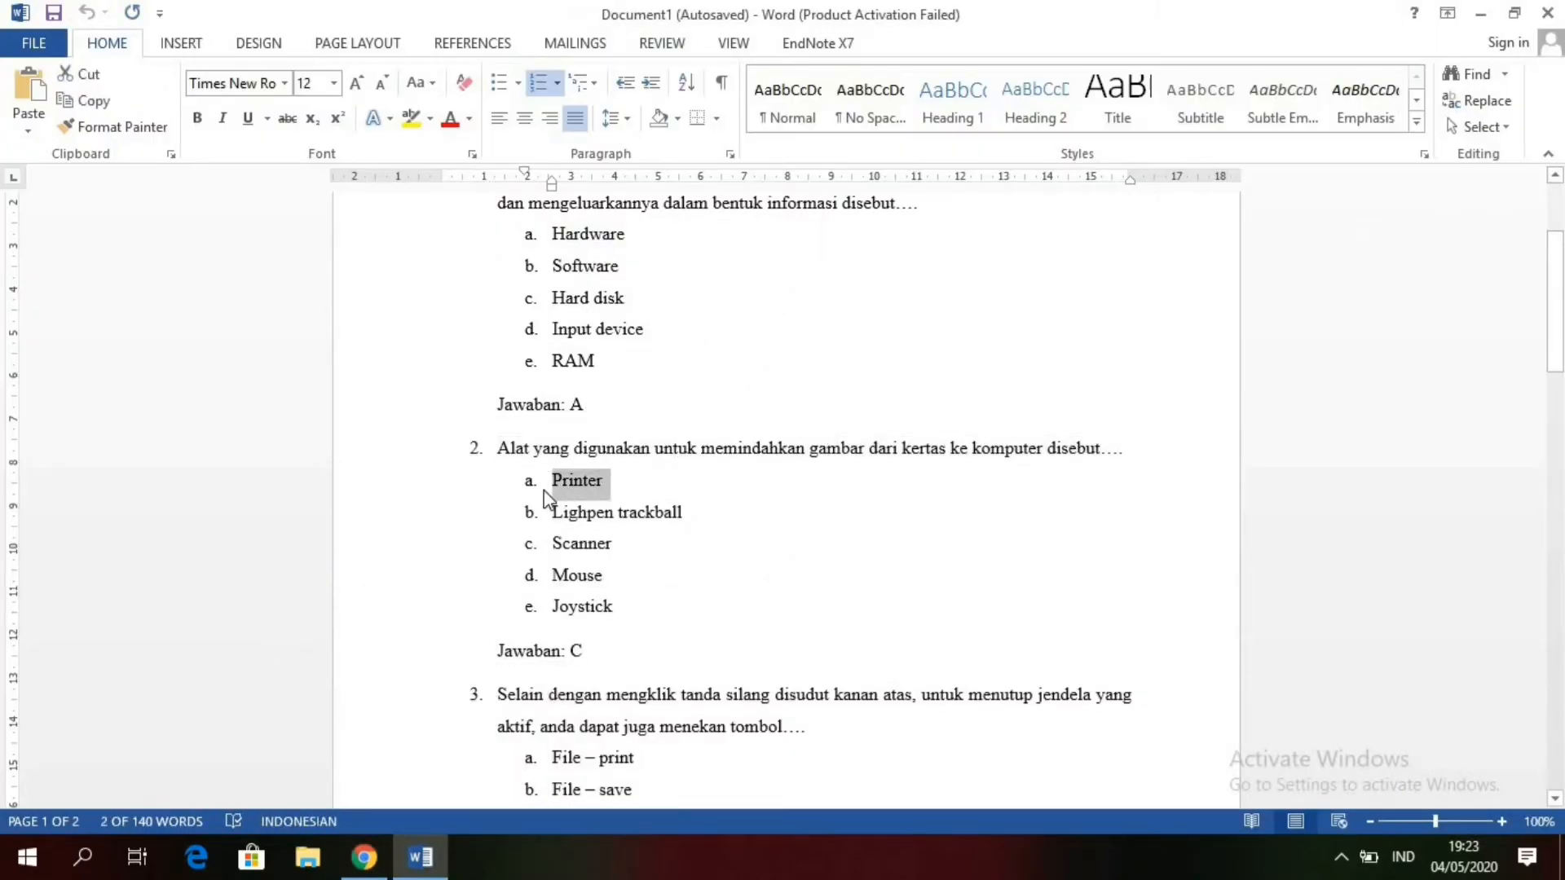
left_click(364, 858)
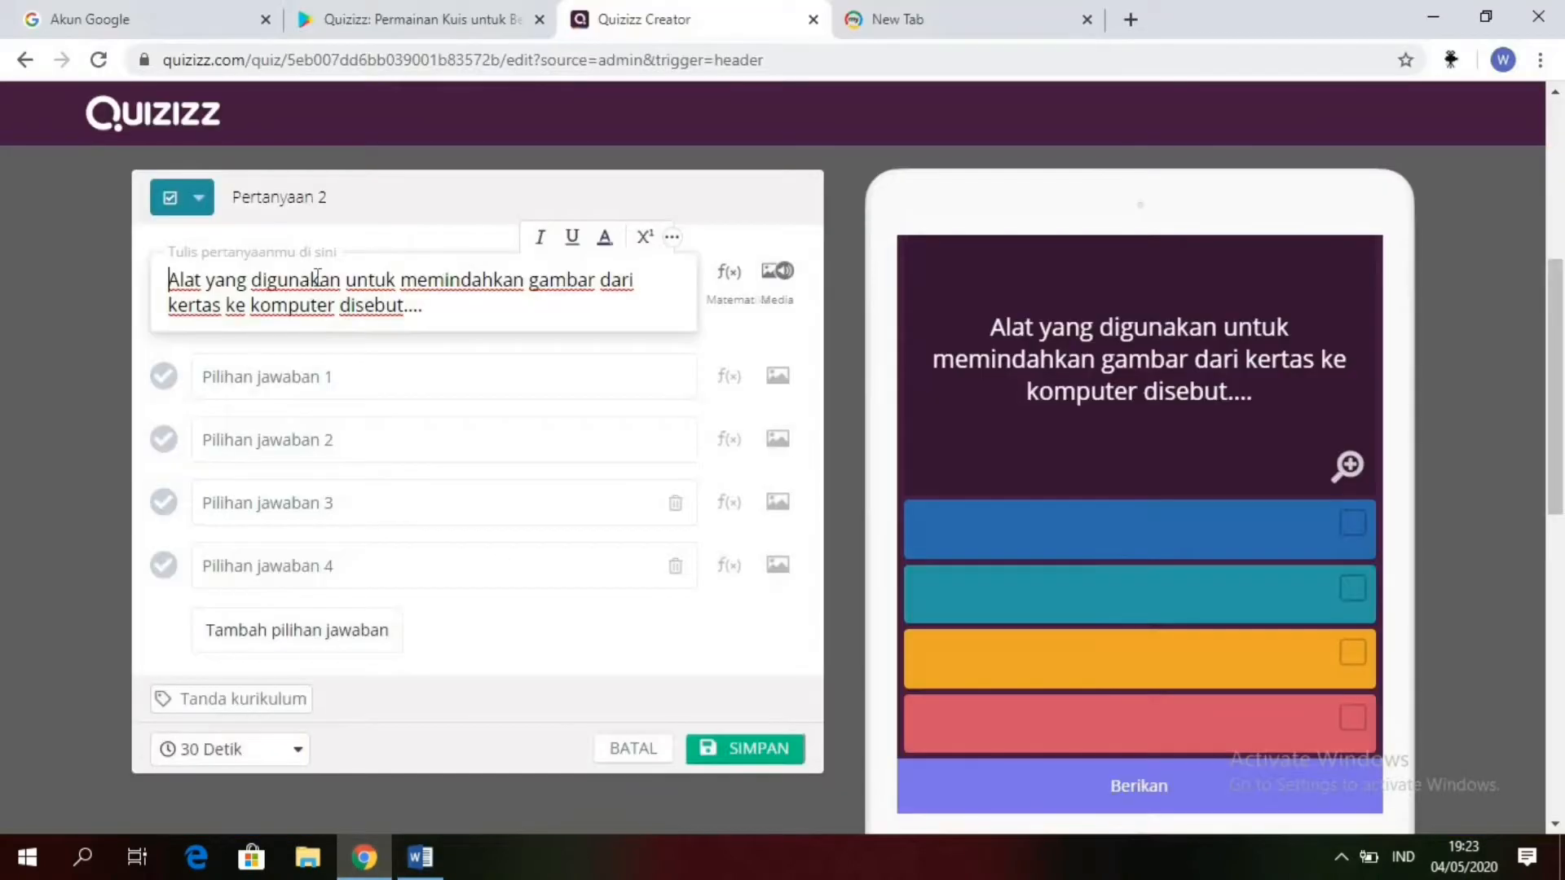
left_click(309, 360)
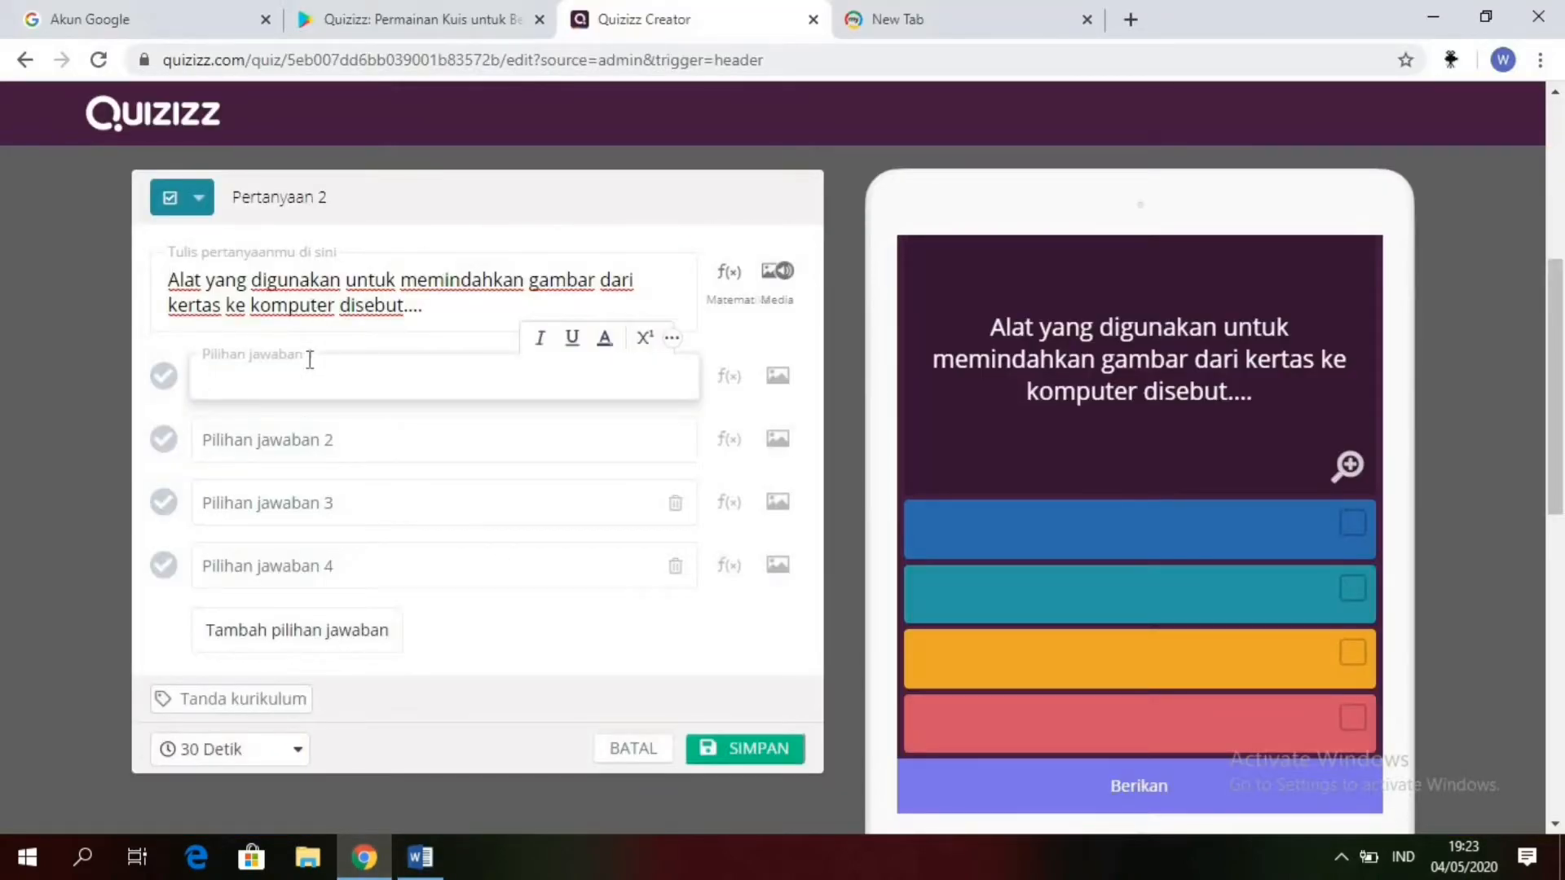
type("a.\tPrinter")
key("BackSpace")
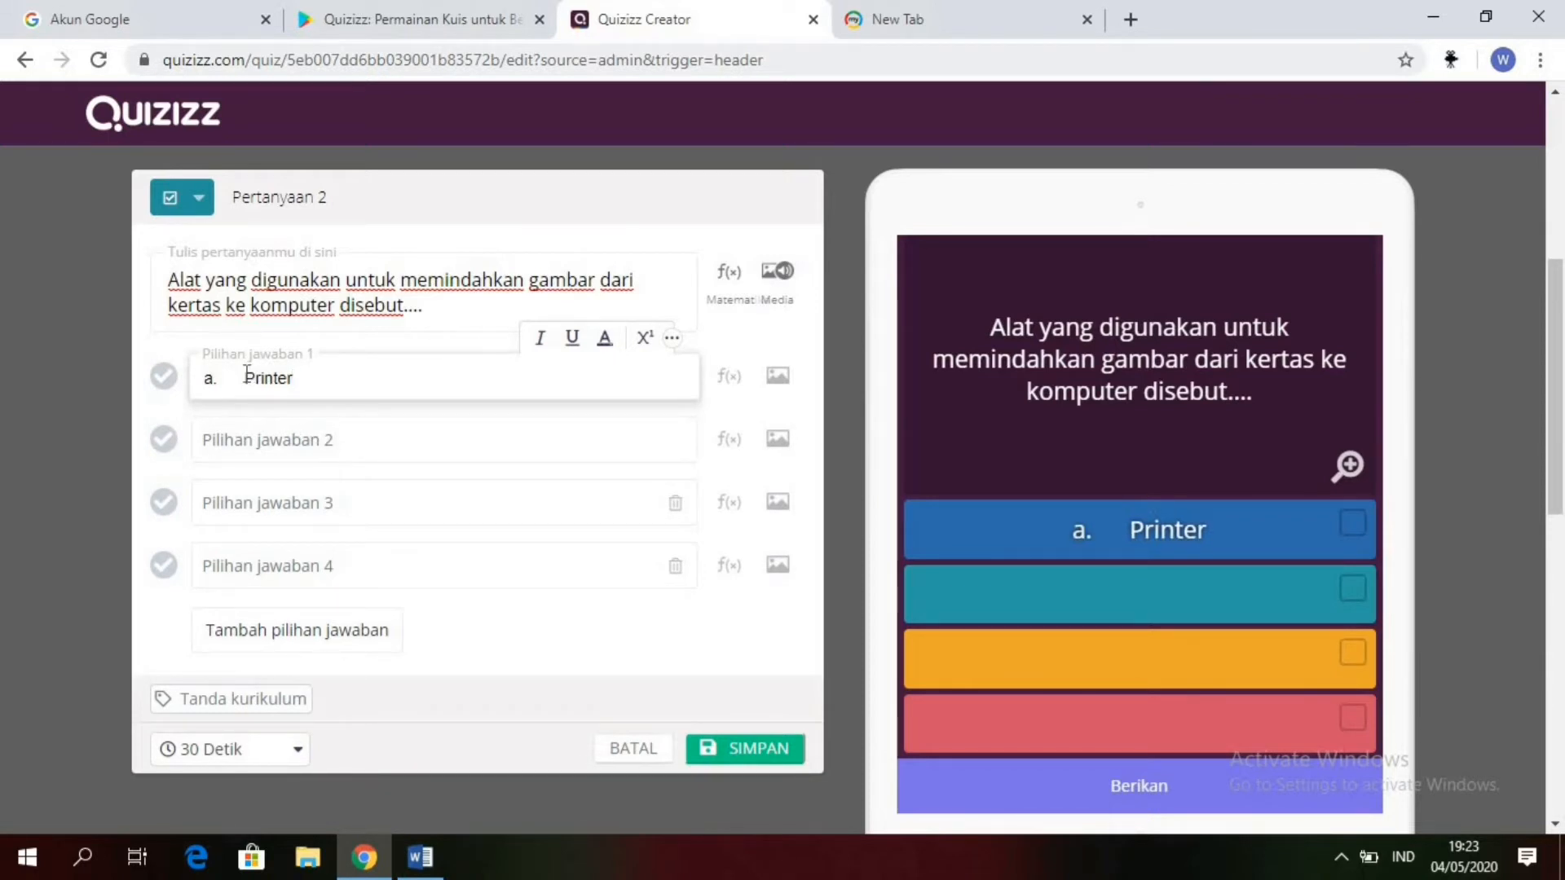
key("BackSpace")
key("BackSpace")
key("BackSpace")
key("BackSpace")
key("BackSpace")
key("BackSpace")
key("BackSpace")
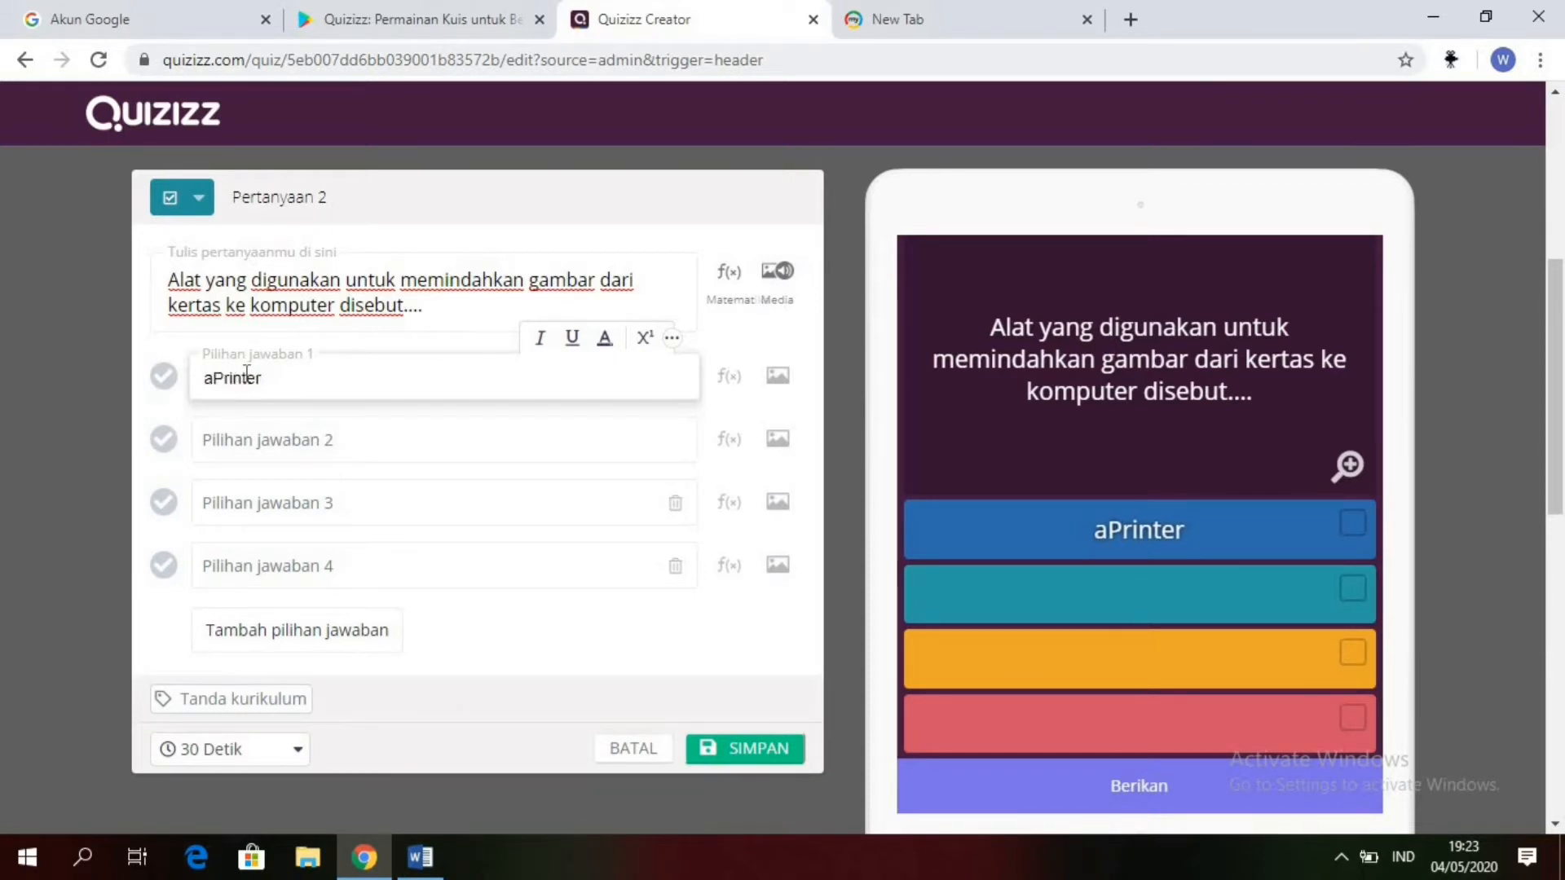
Step: Copy "Lighpen trackball" from question 2 in Word into answer option 2 in Quizizz, removing the leading "a." and its spacing
left_click(422, 857)
left_click(694, 527)
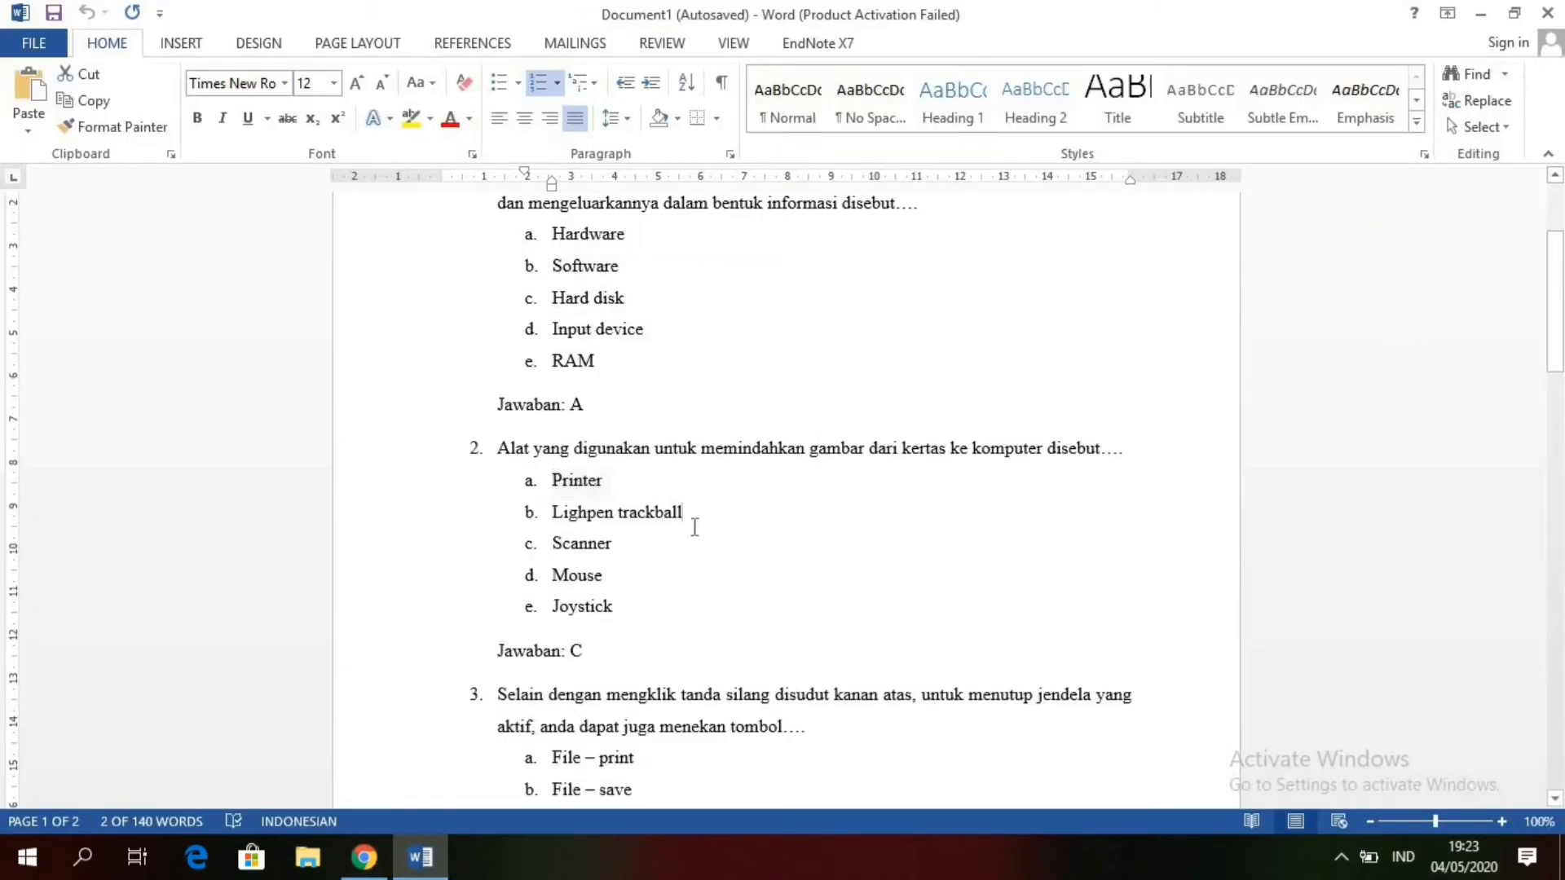
left_click_drag(686, 523, 554, 517)
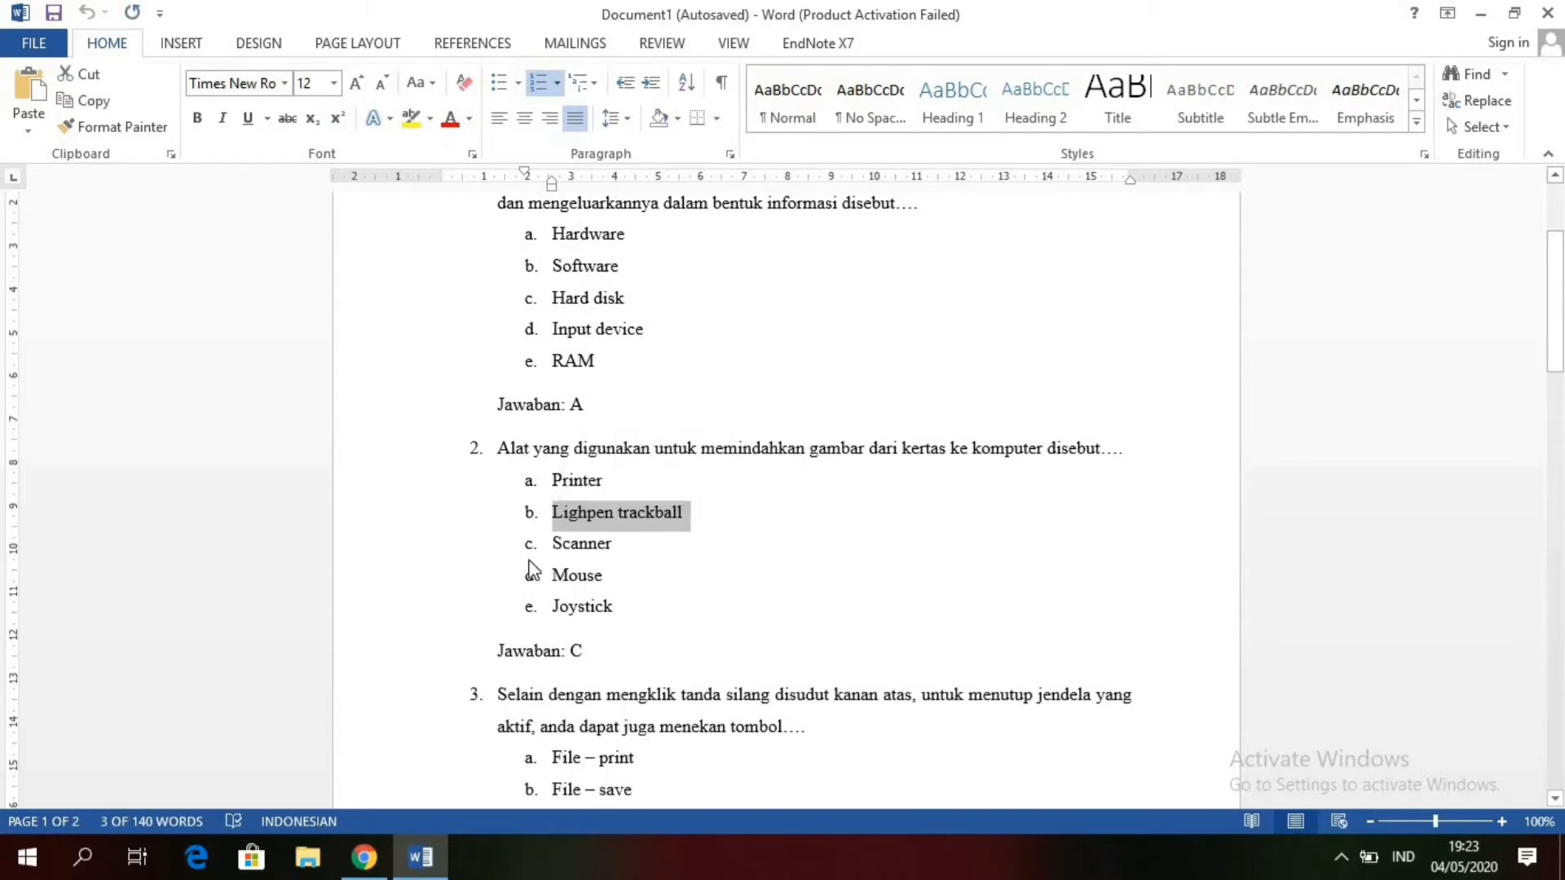
left_click(362, 857)
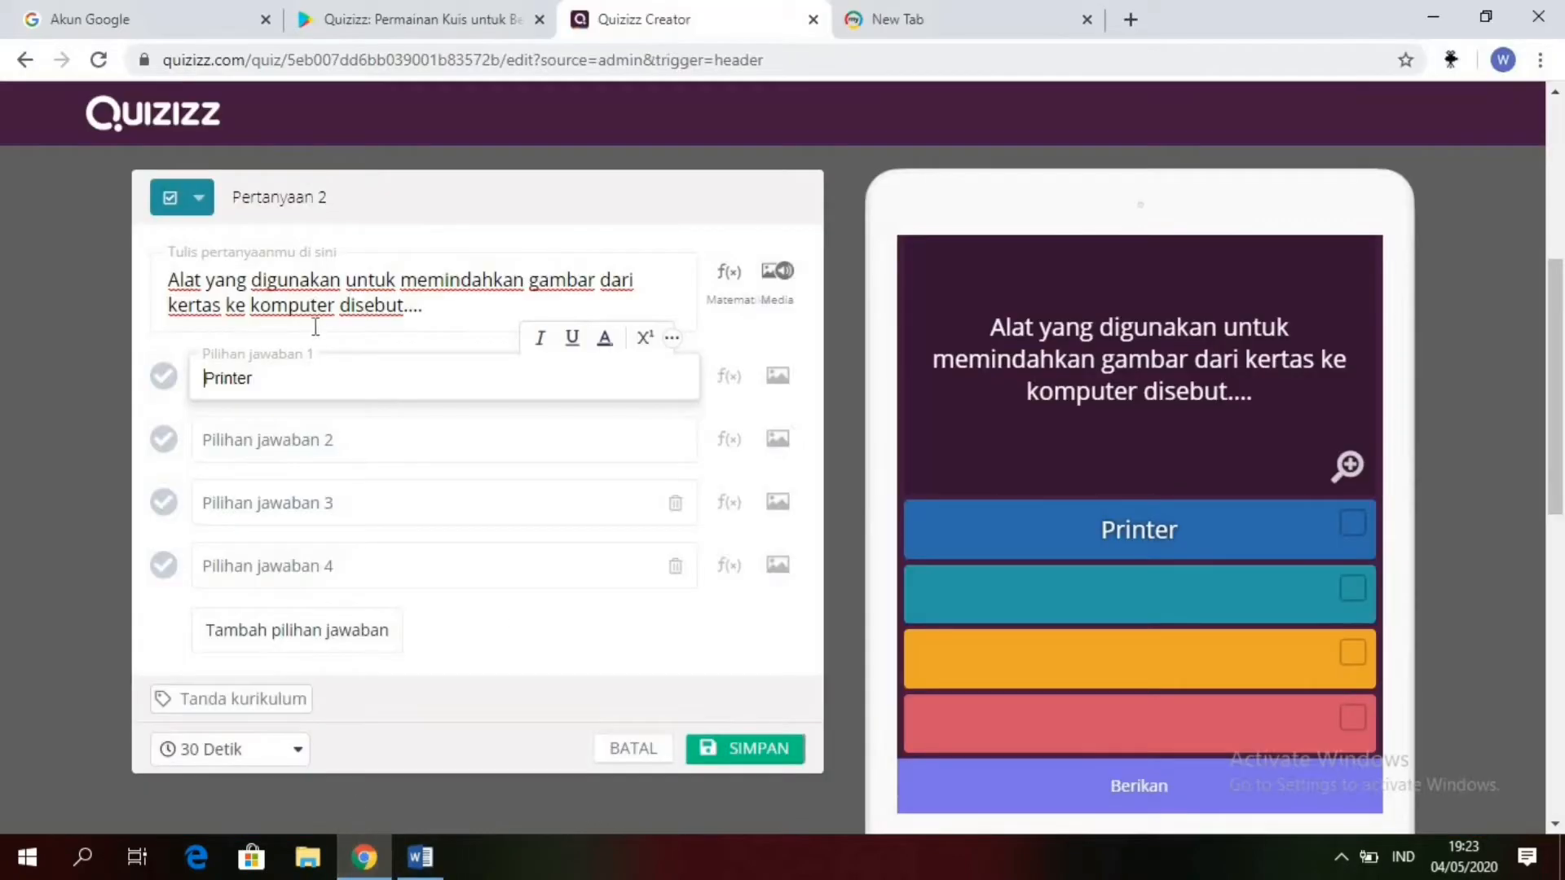
left_click(290, 432)
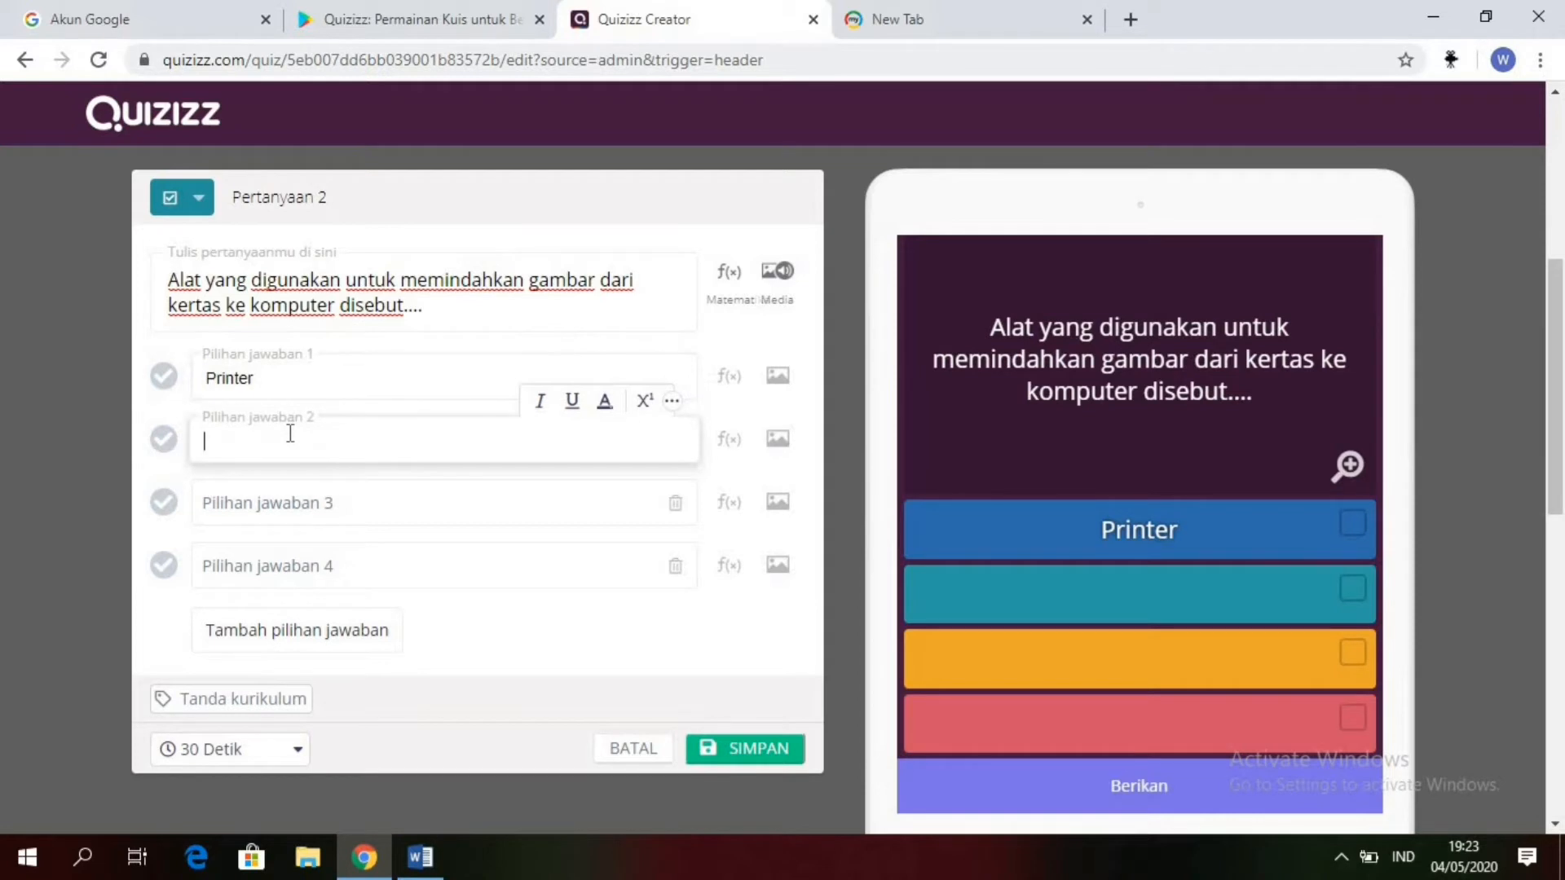
type("a.\tLighpen trackball")
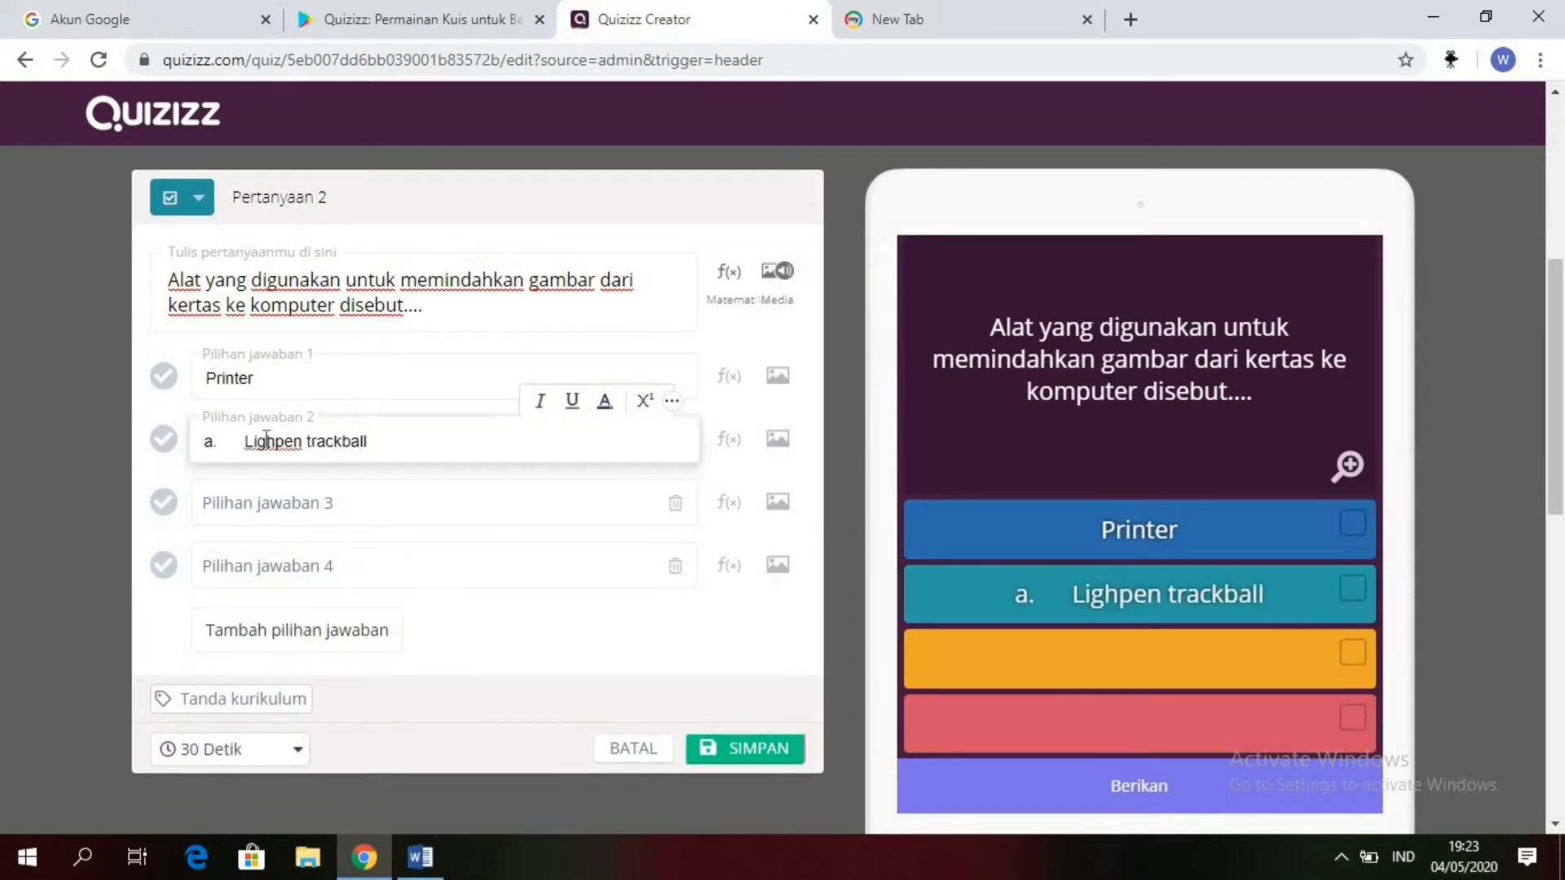
key("BackSpace")
key("BackSpace")
key("BackSpace")
key("BackSpace")
key("BackSpace")
key("BackSpace")
key("BackSpace")
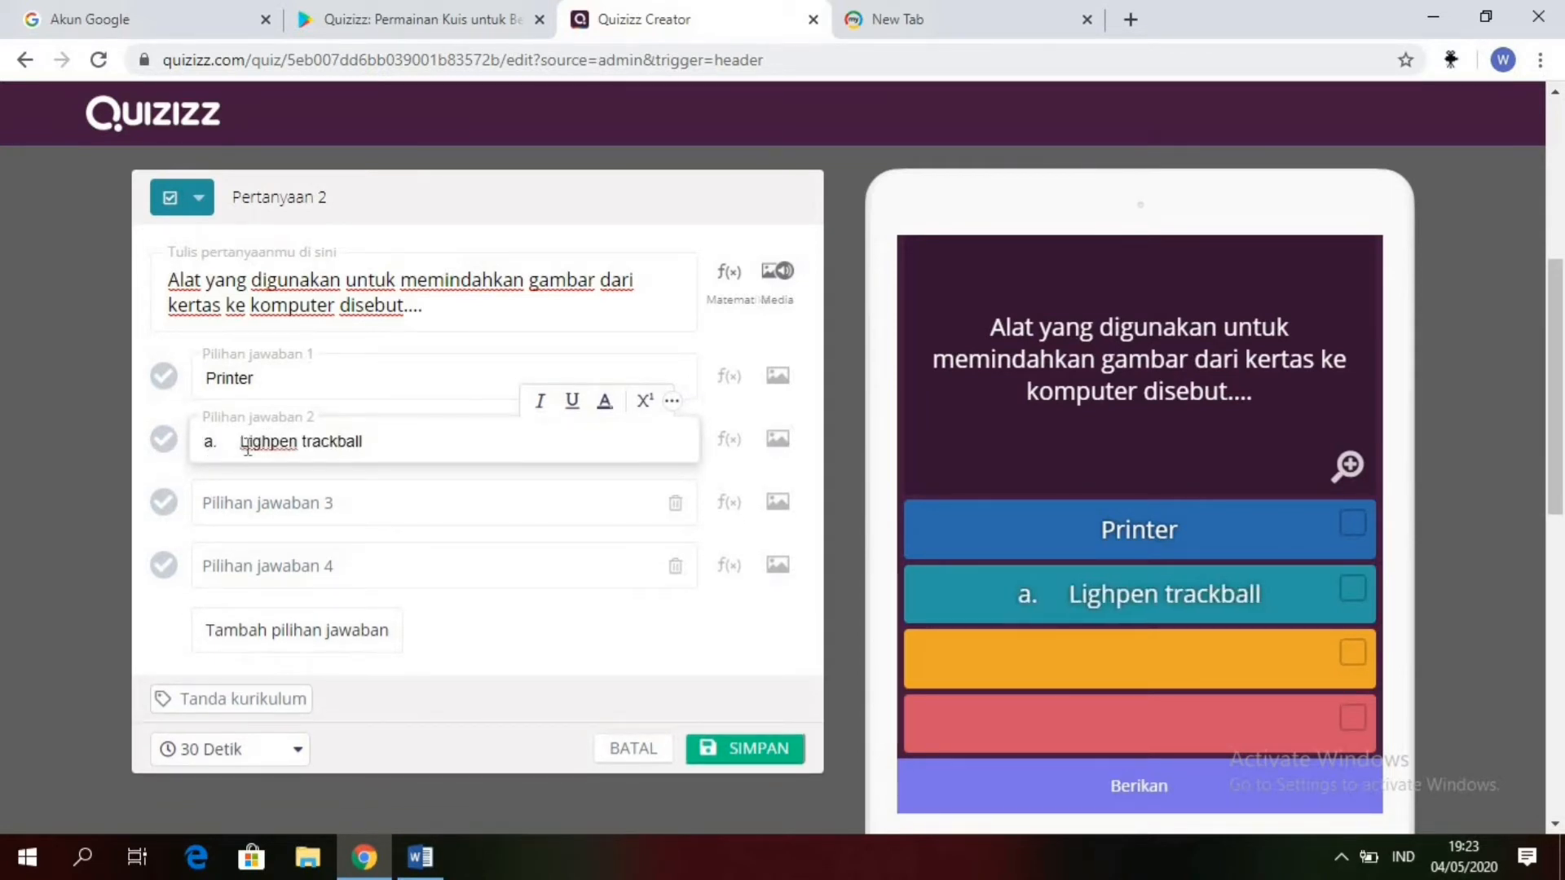
Step: Cut "Scanner" from question 2 in Word and paste it into answer option 3 in Quizizz without the leading "a." and spacing
left_click(420, 857)
left_click(622, 553)
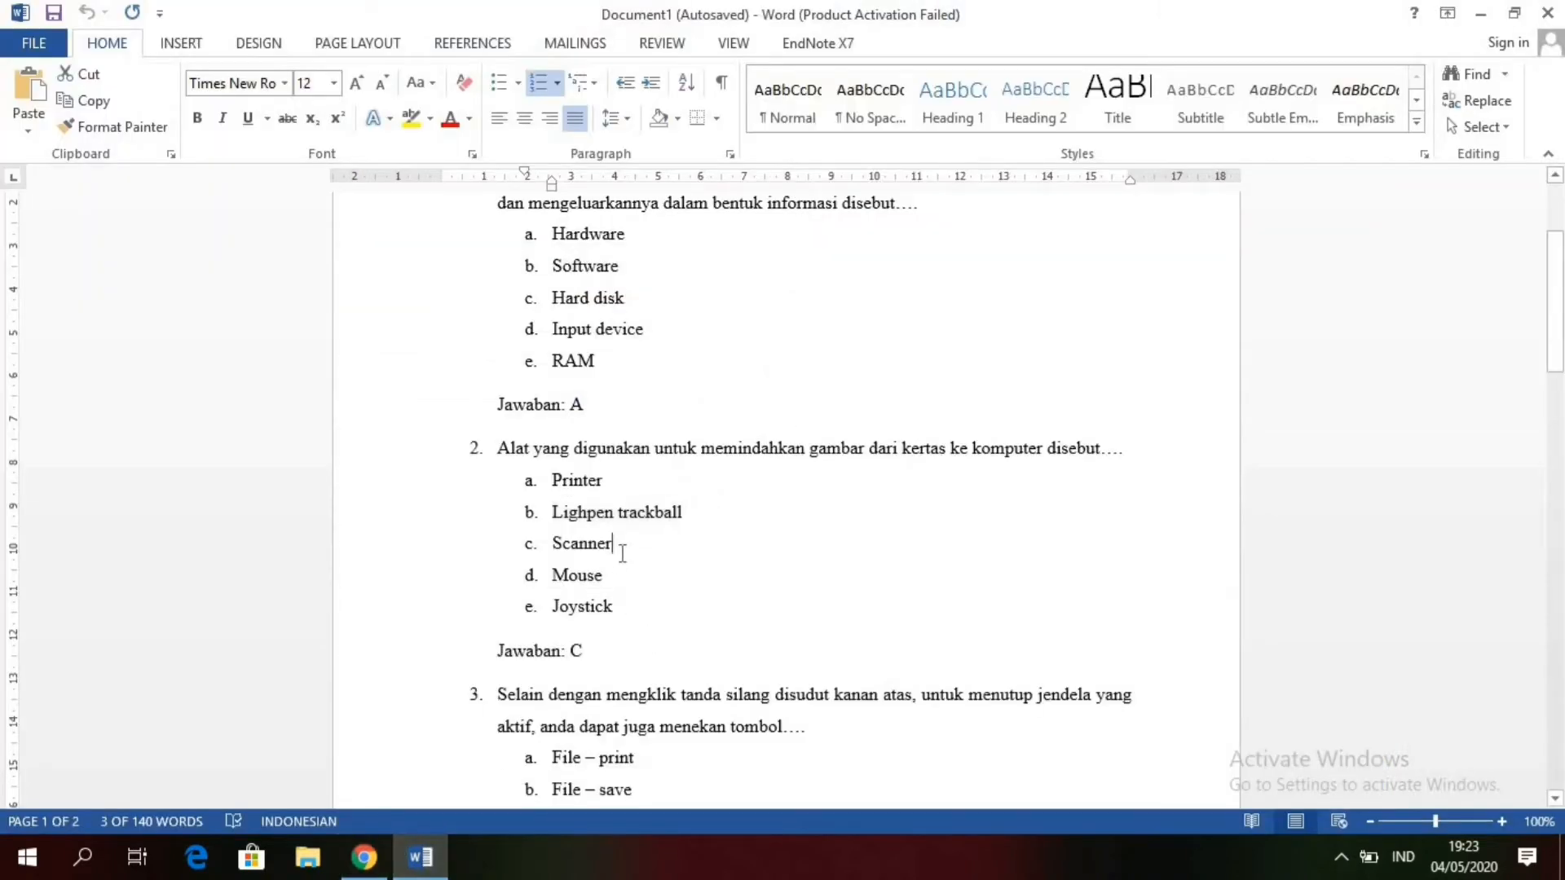
left_click_drag(622, 550, 558, 549)
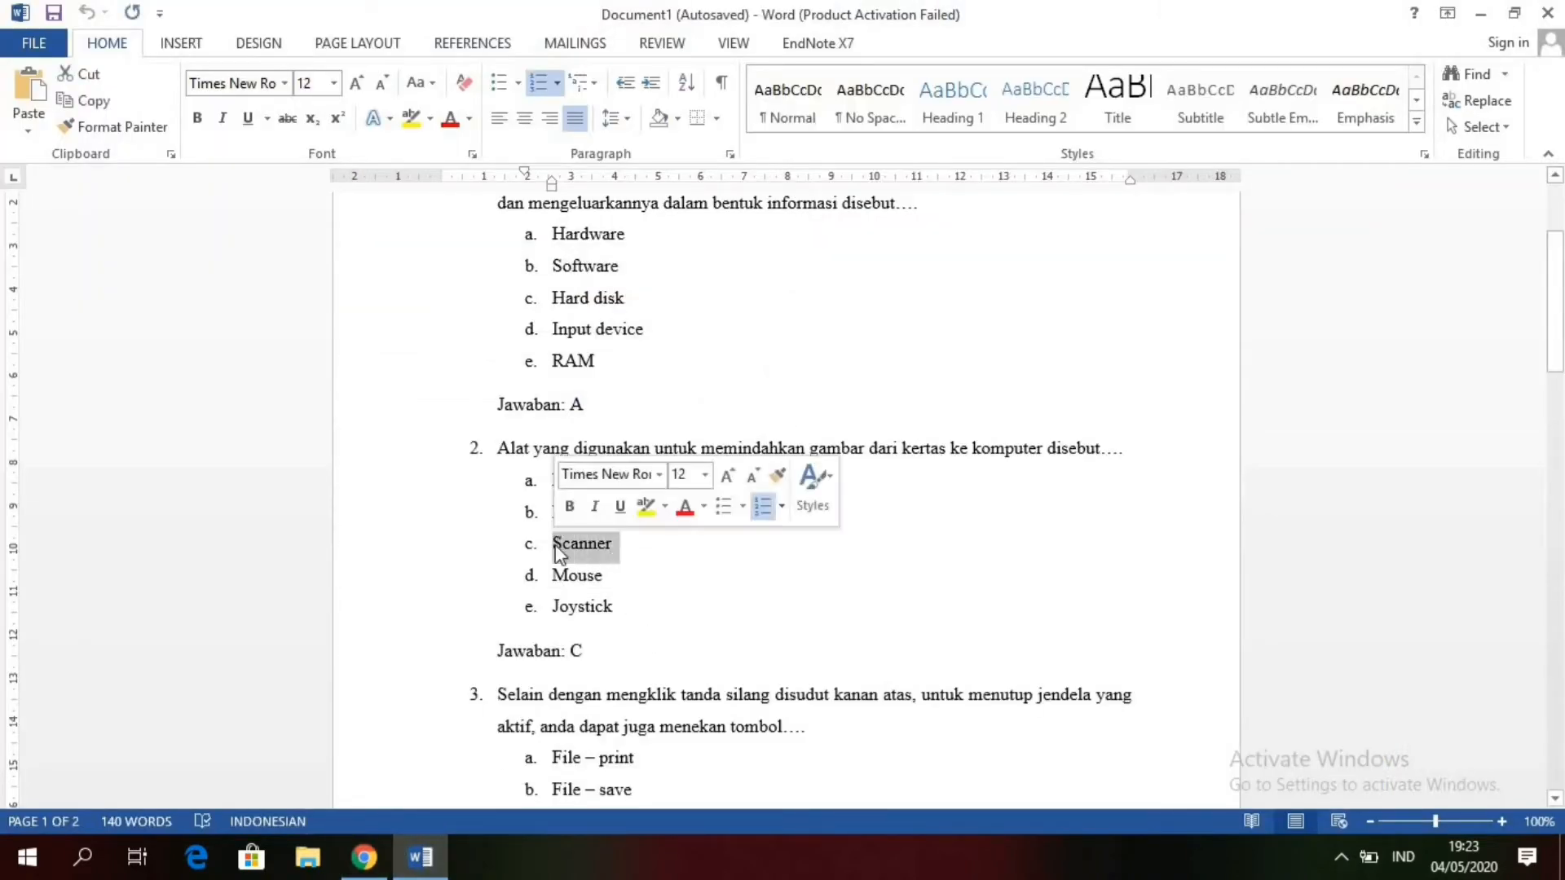
key("ctrl+x")
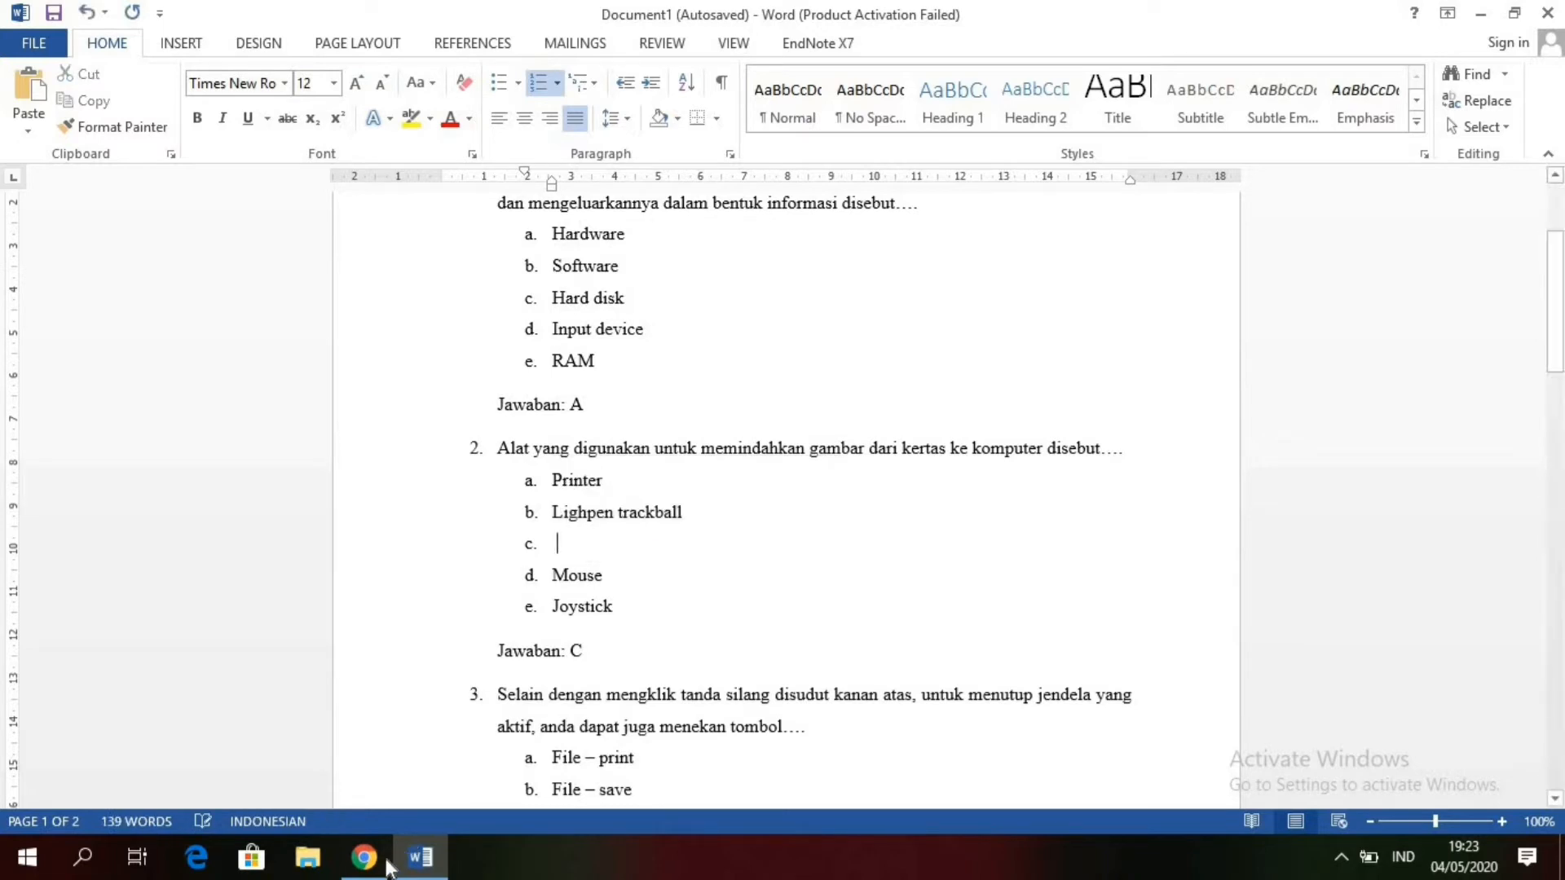
left_click(367, 858)
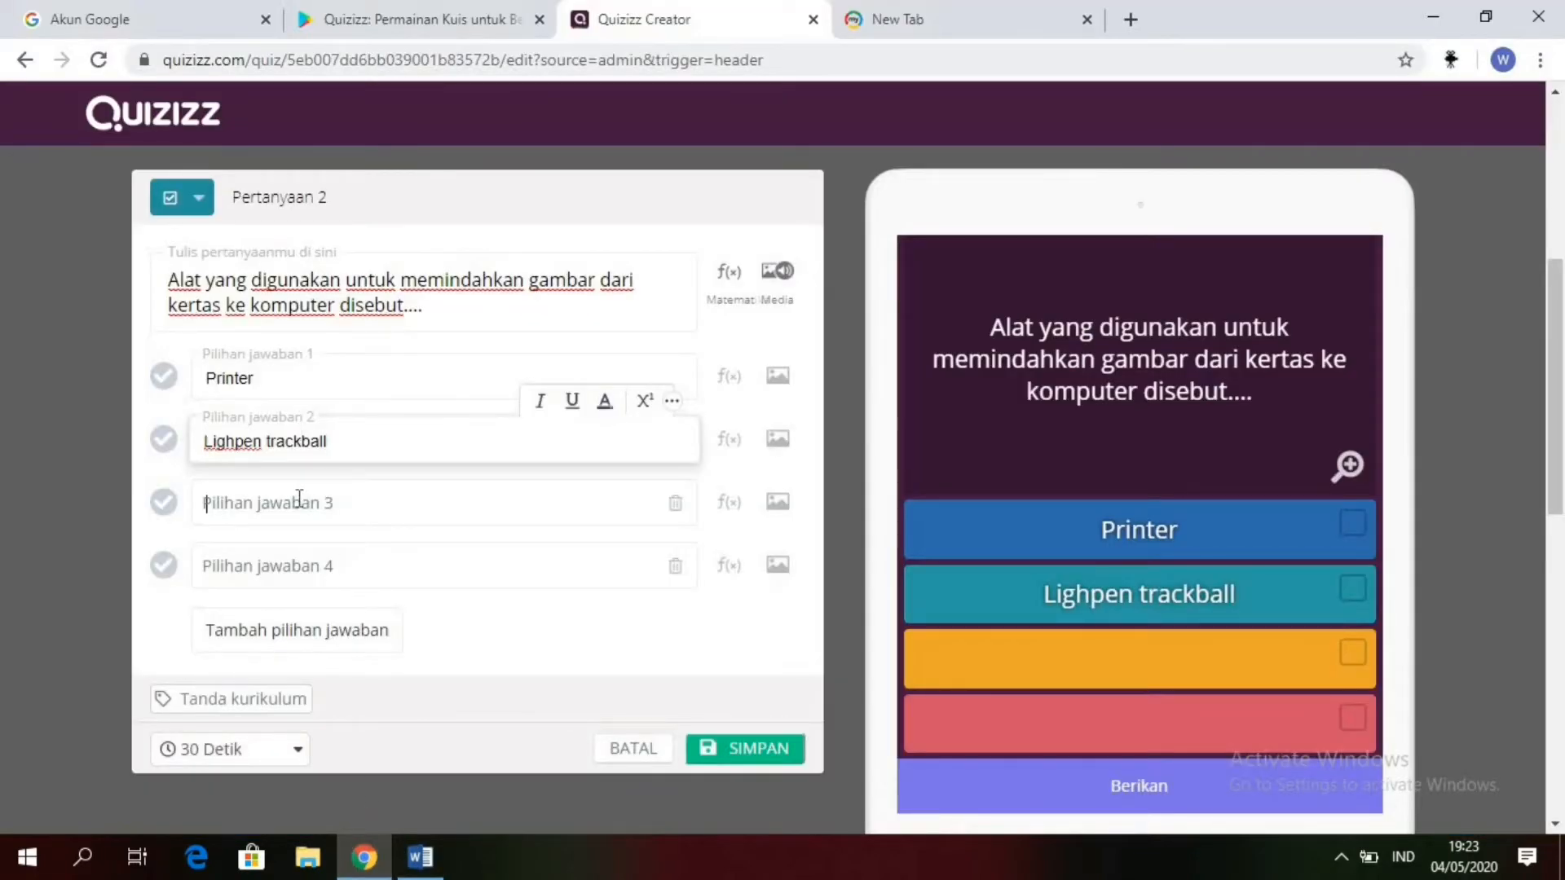
left_click(299, 499)
key("ctrl+v")
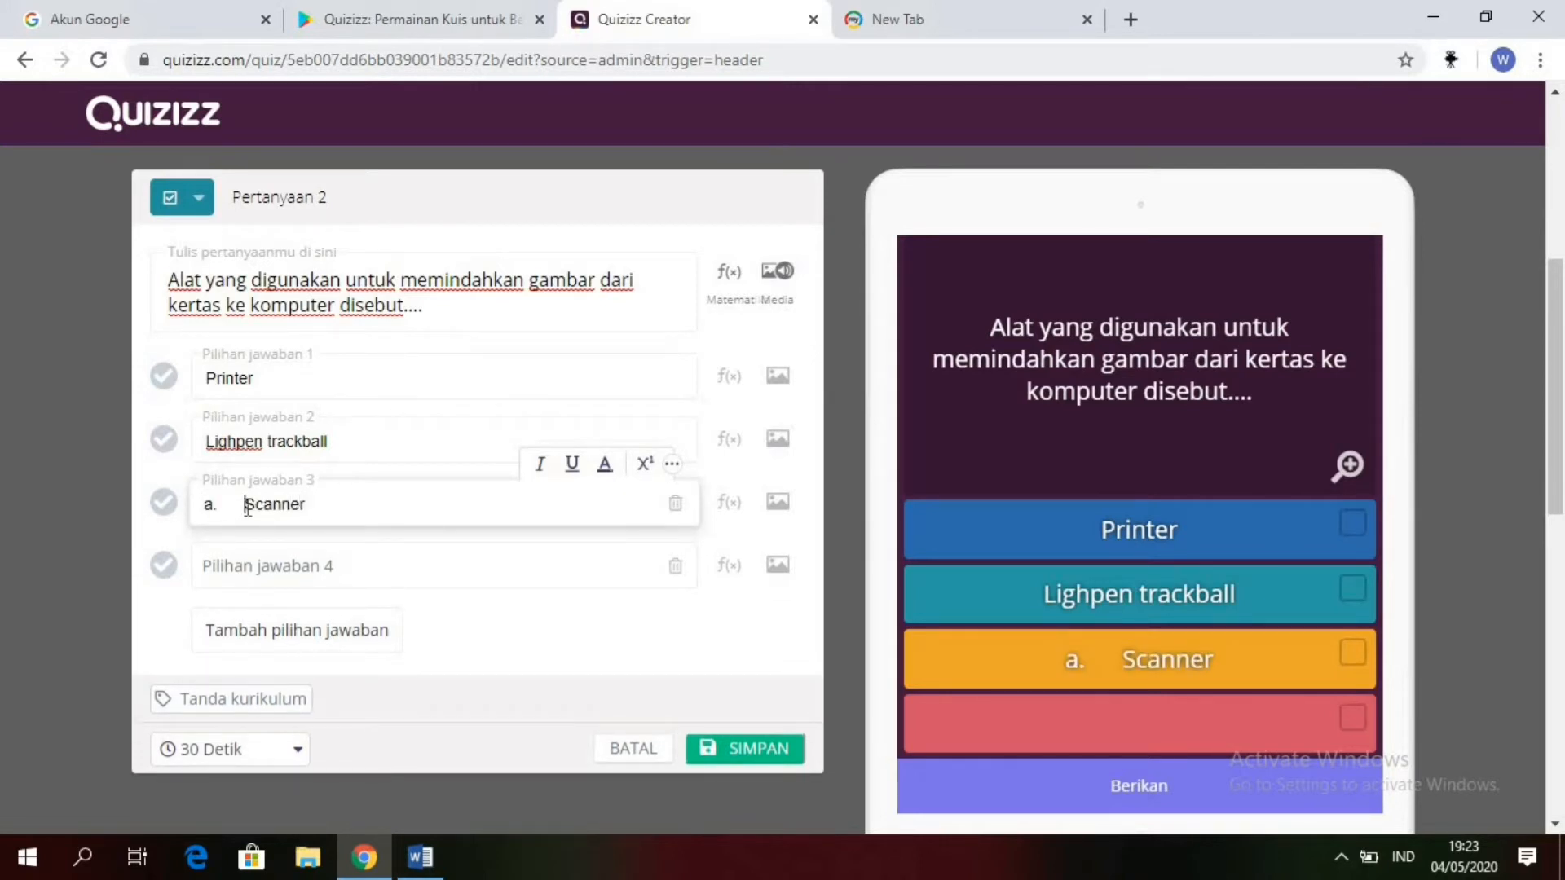
key("BackSpace")
key("BackSpace")
key("BackSpace")
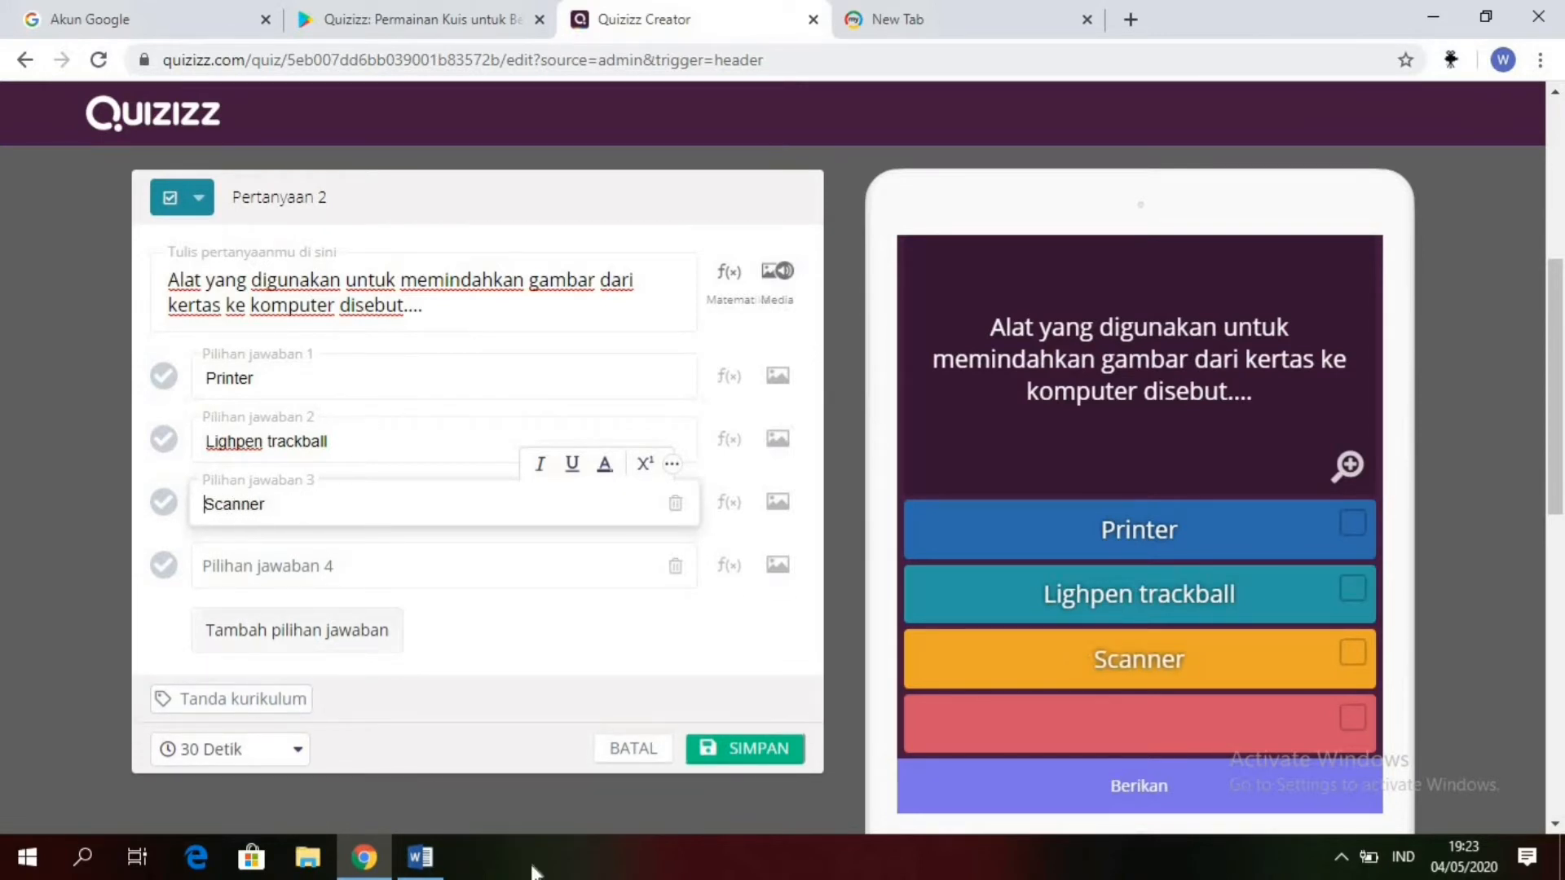
Step: Cut "Mouse" from question 2 in Word and paste it into answer option 4 in Quizizz without the leading "a." and spacing
left_click(420, 857)
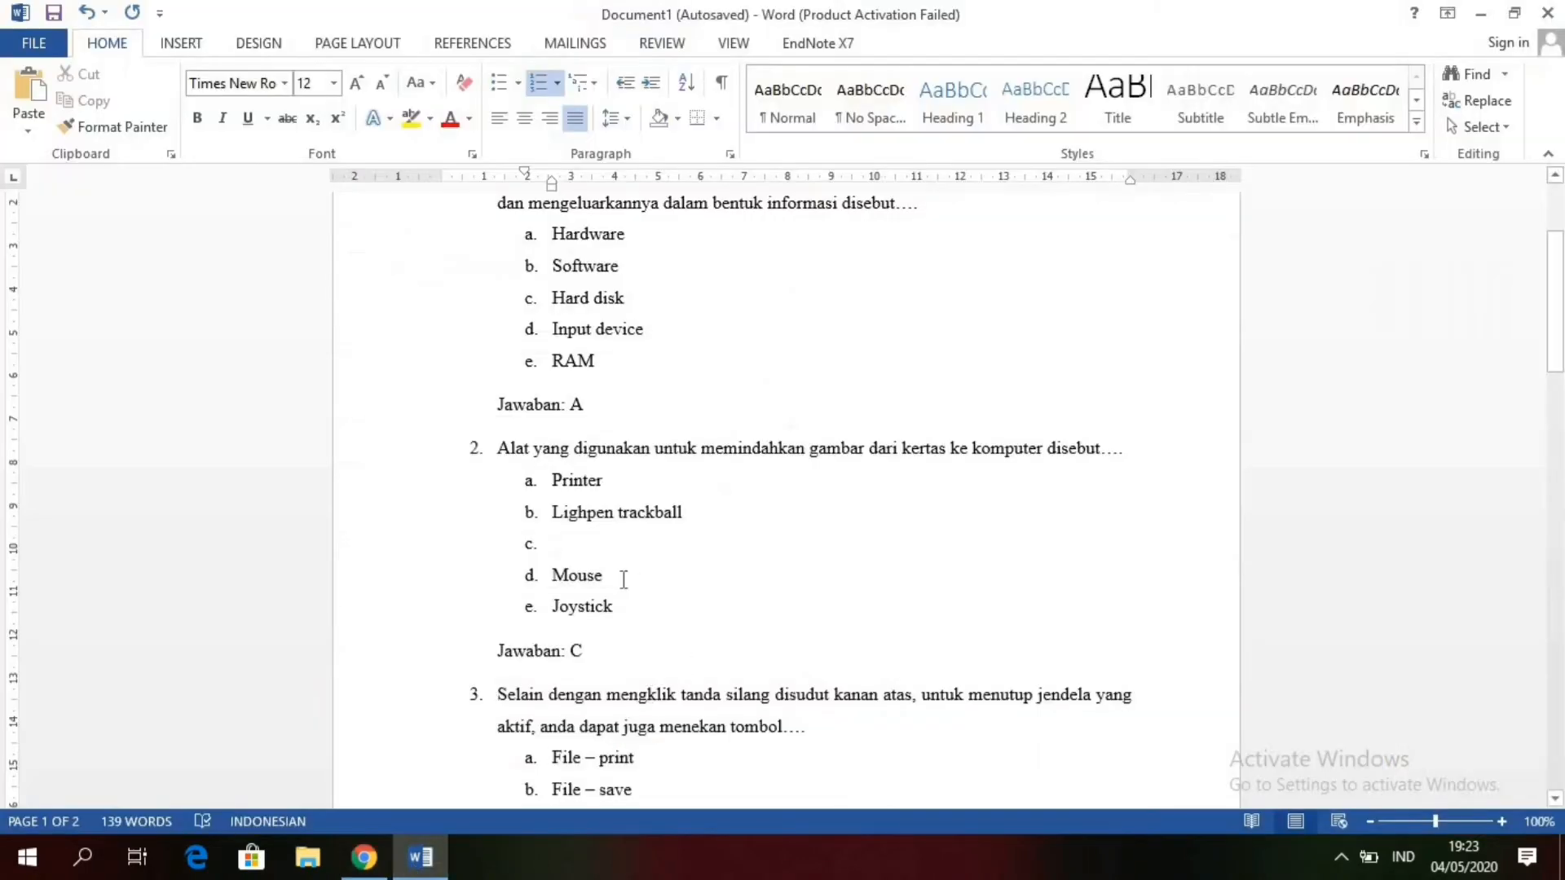
left_click_drag(620, 580, 550, 587)
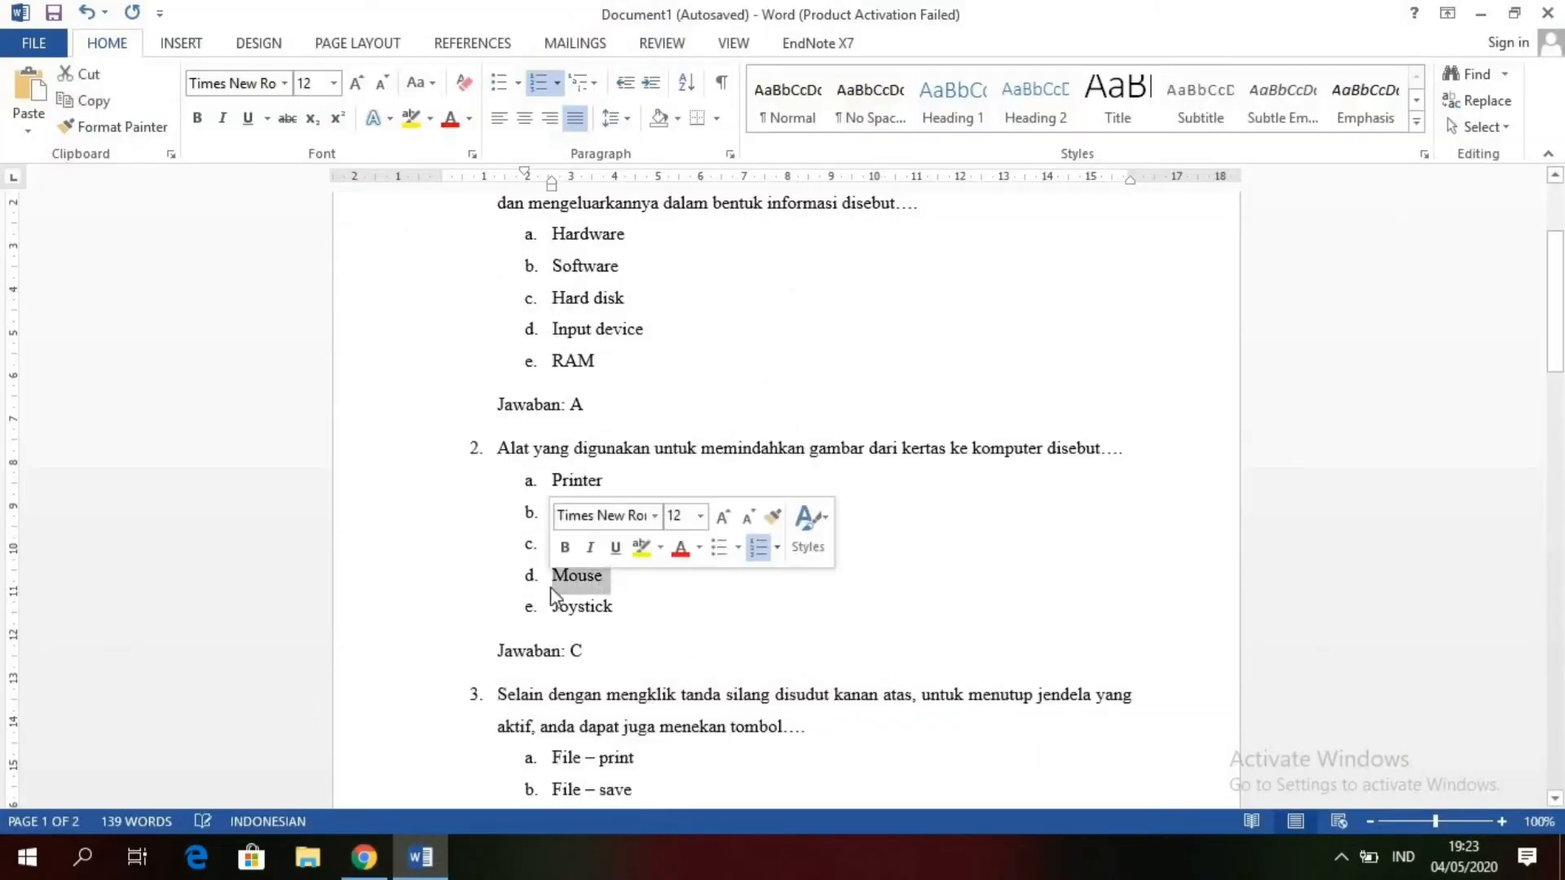
key("ctrl+x")
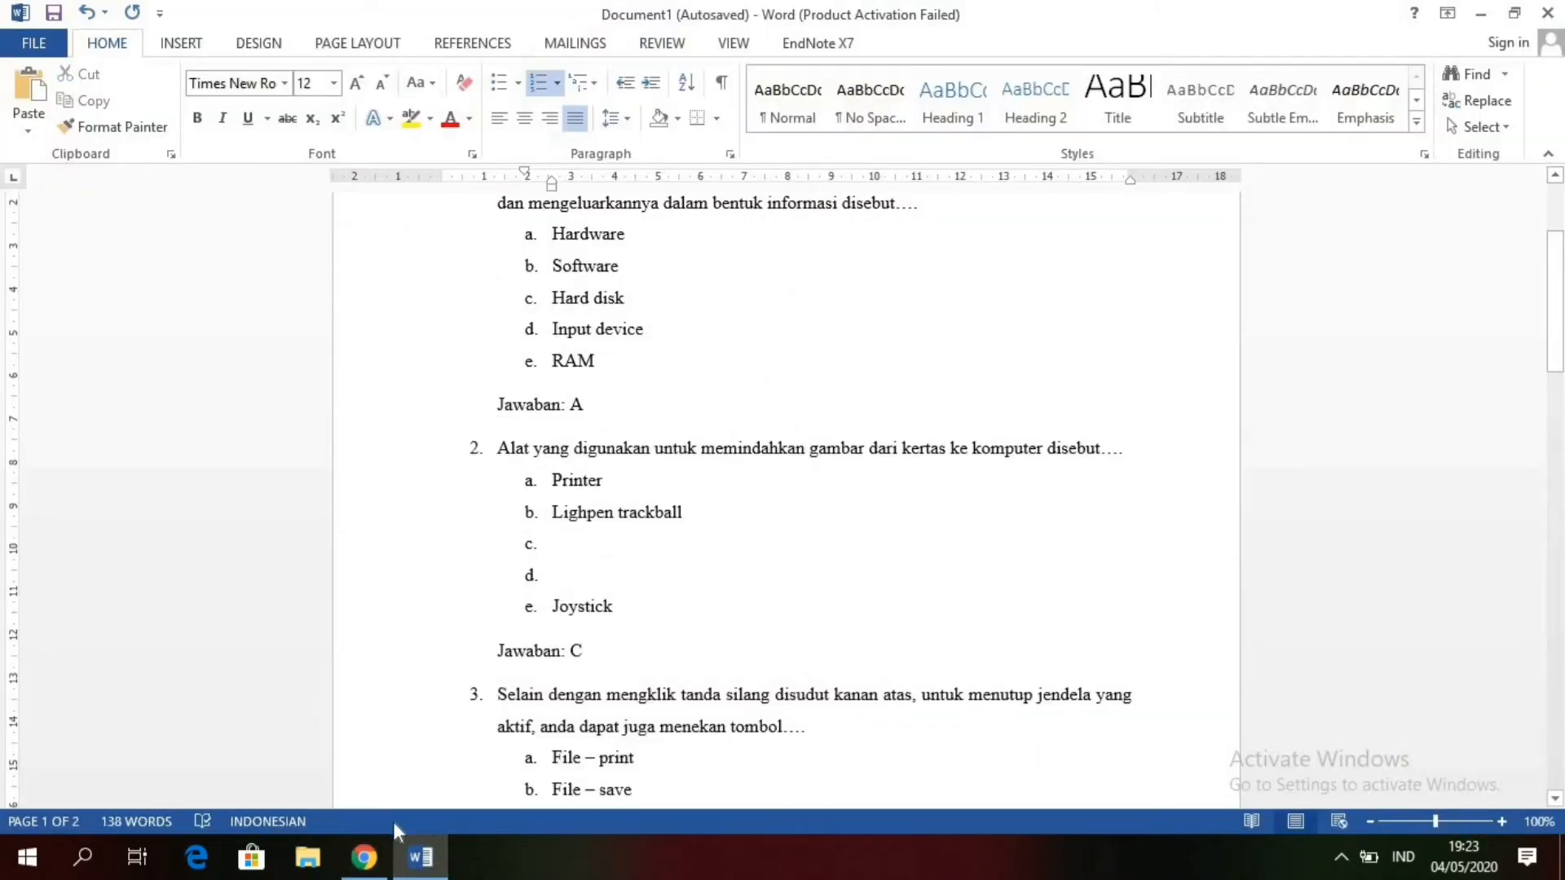
left_click(365, 856)
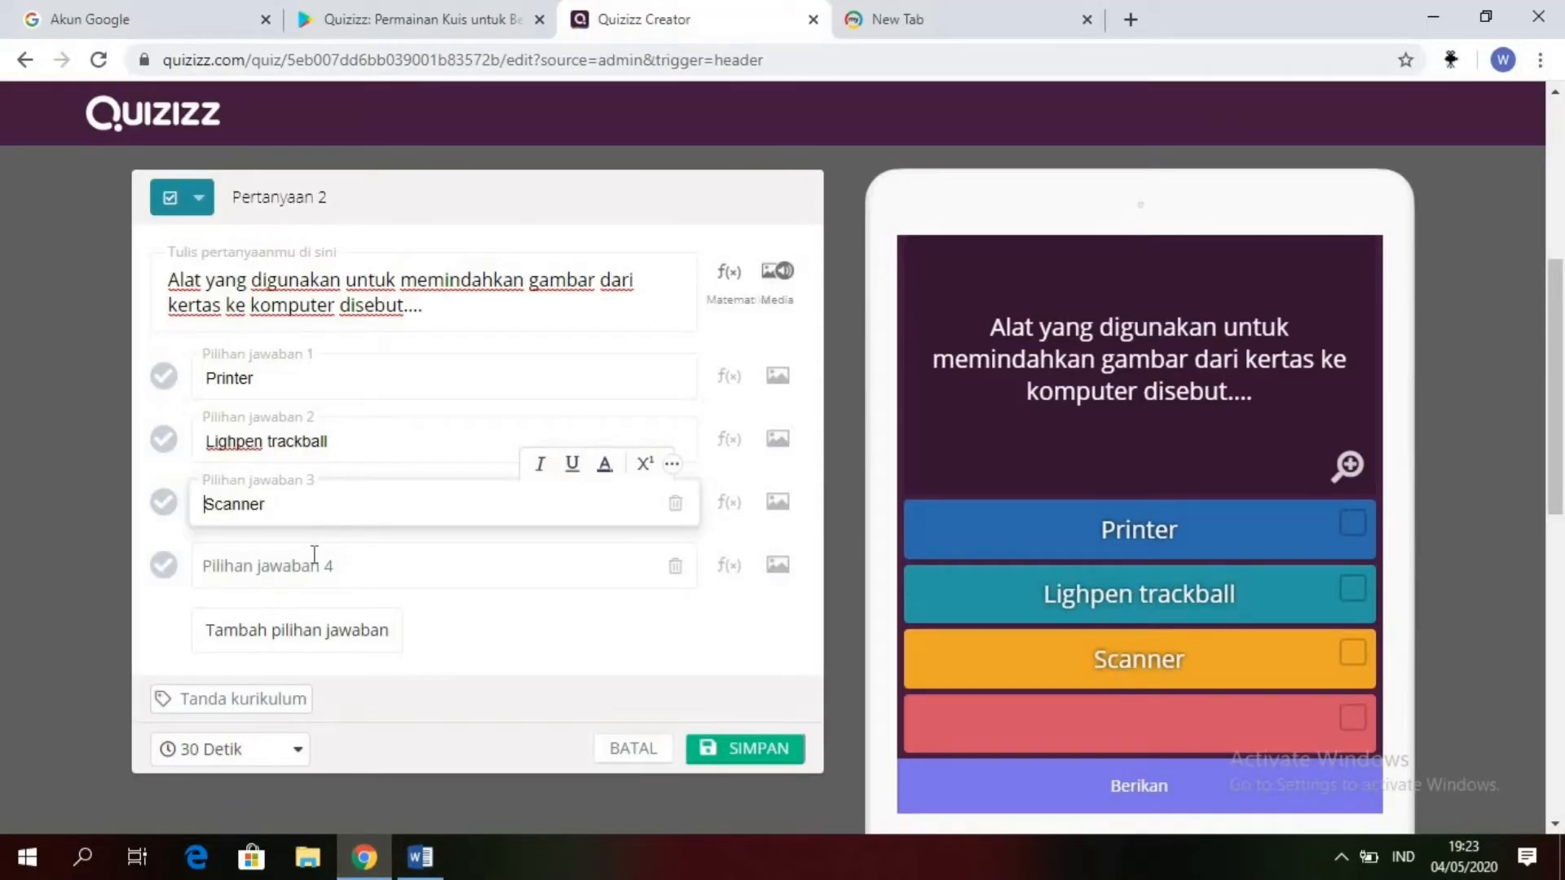
left_click(312, 569)
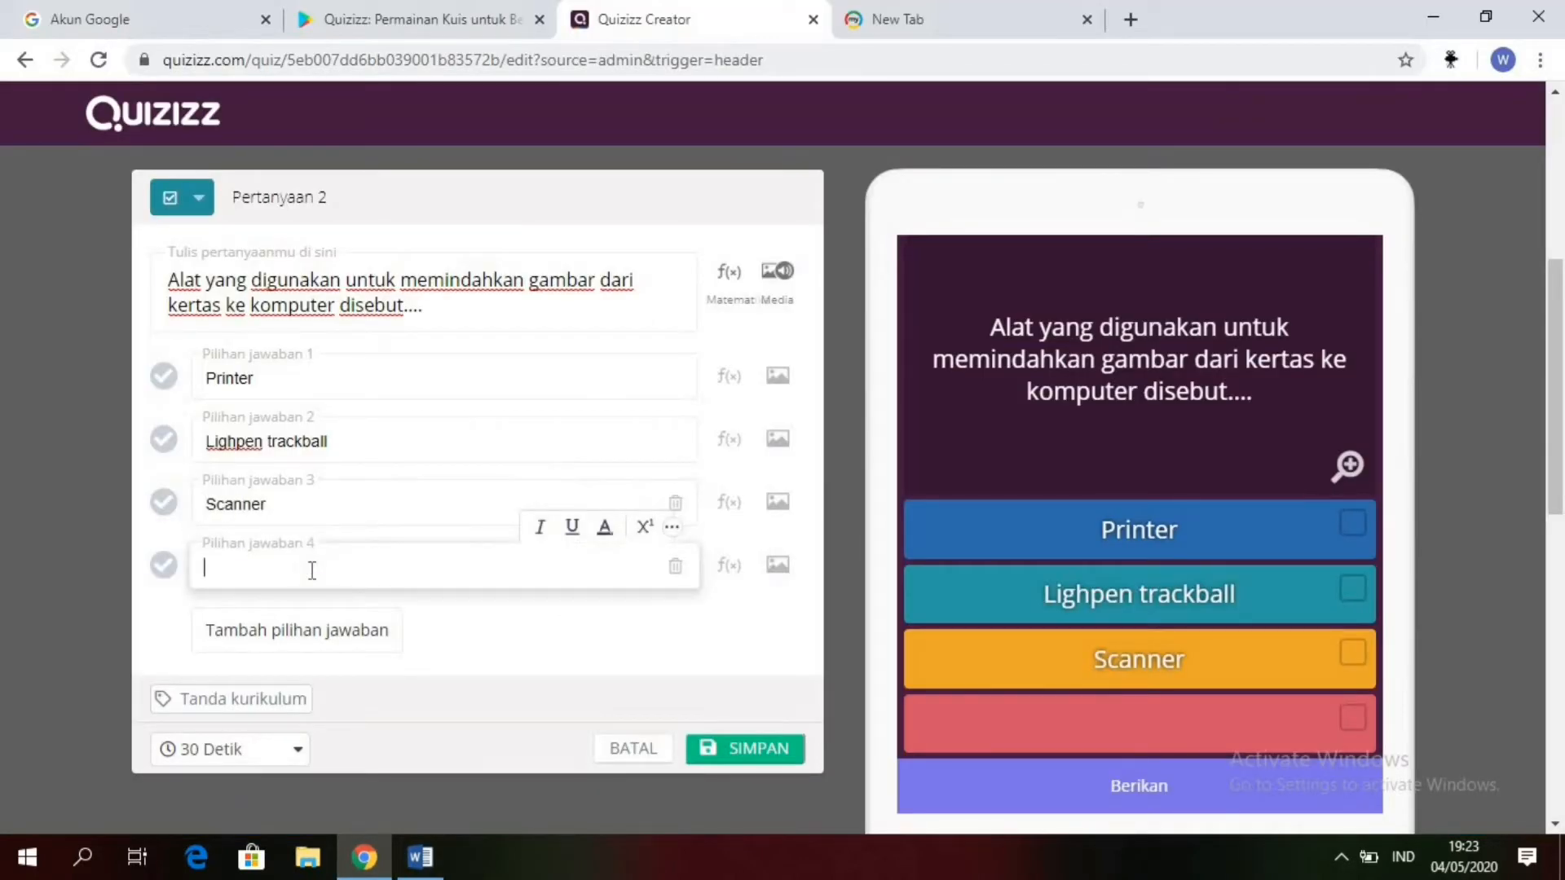
key("ctrl+v")
key("BackSpace")
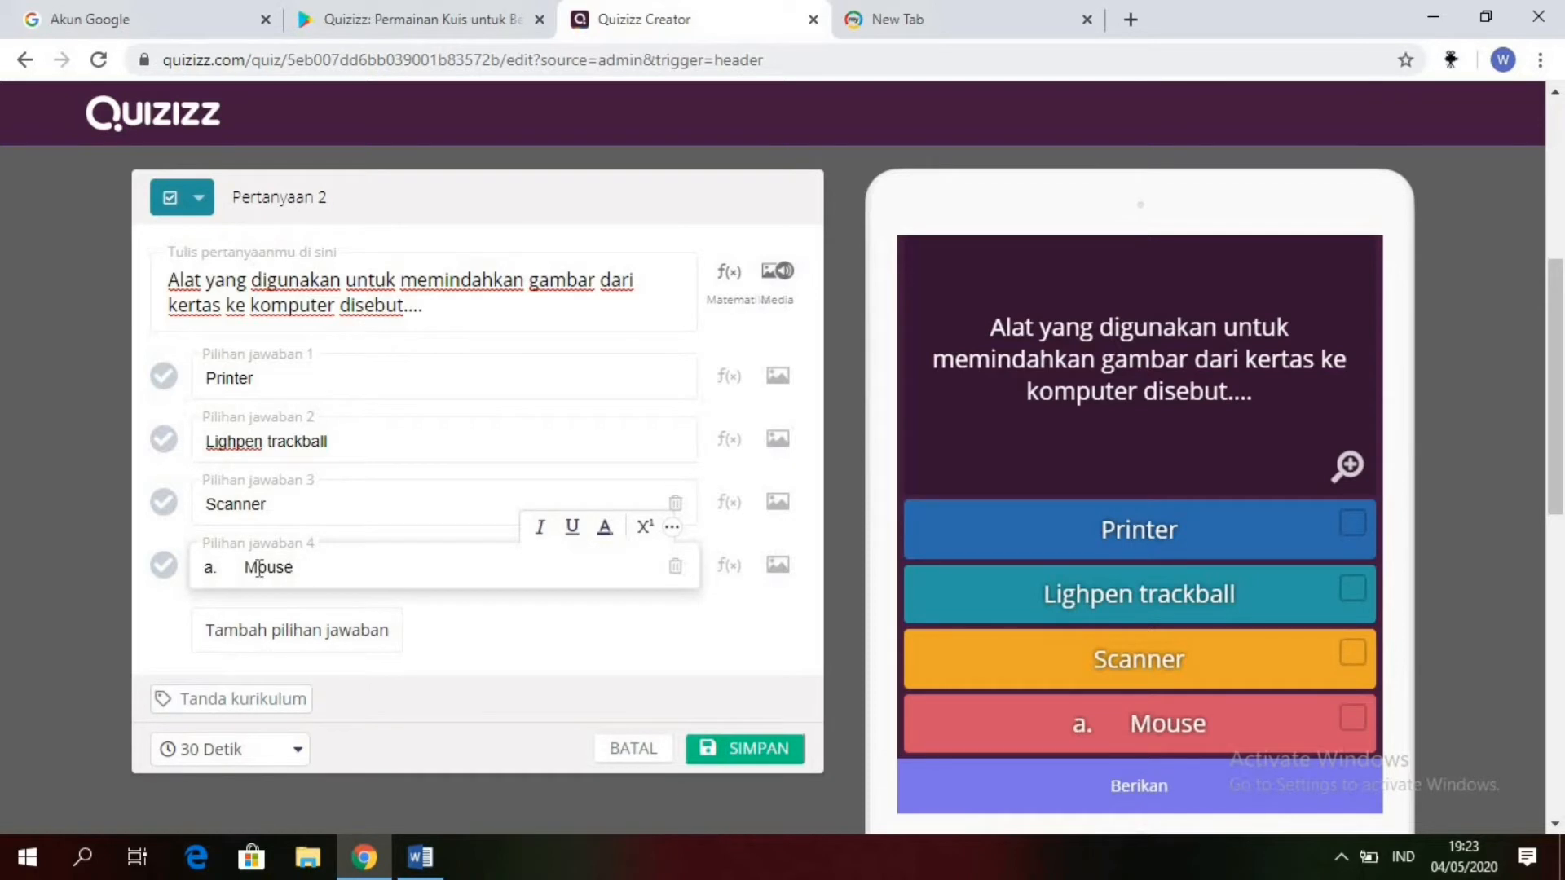
key("BackSpace")
key("BackSpace")
key("BackSpace")
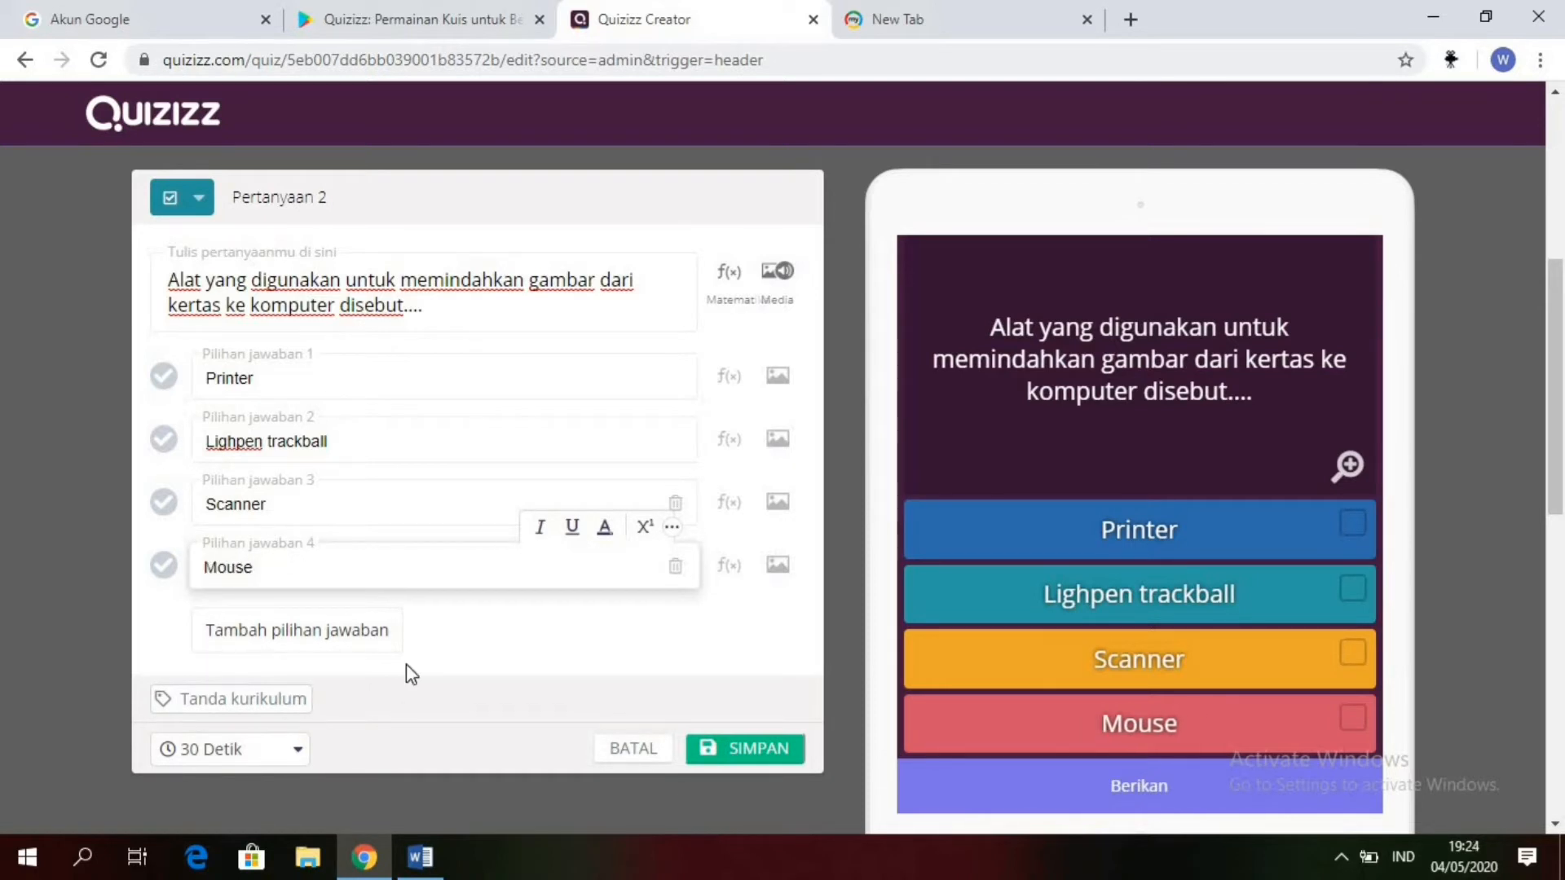
Step: Add a fifth answer option to question 2 in Quizizz and fill it with "Joystick" copied from Word, without the leading "a." and spacing
left_click(334, 639)
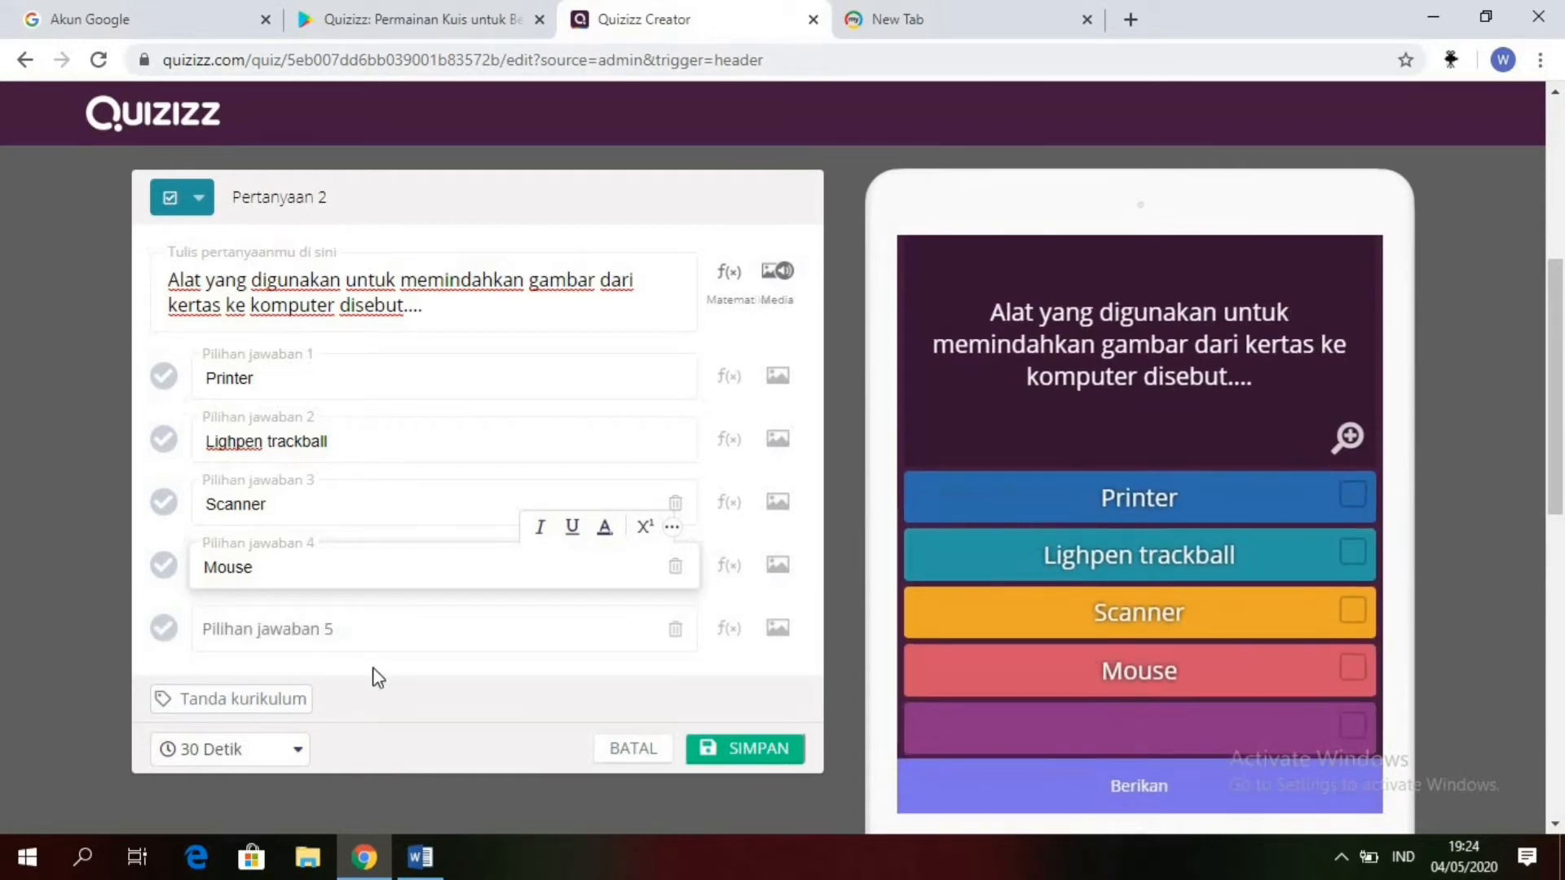
left_click(424, 857)
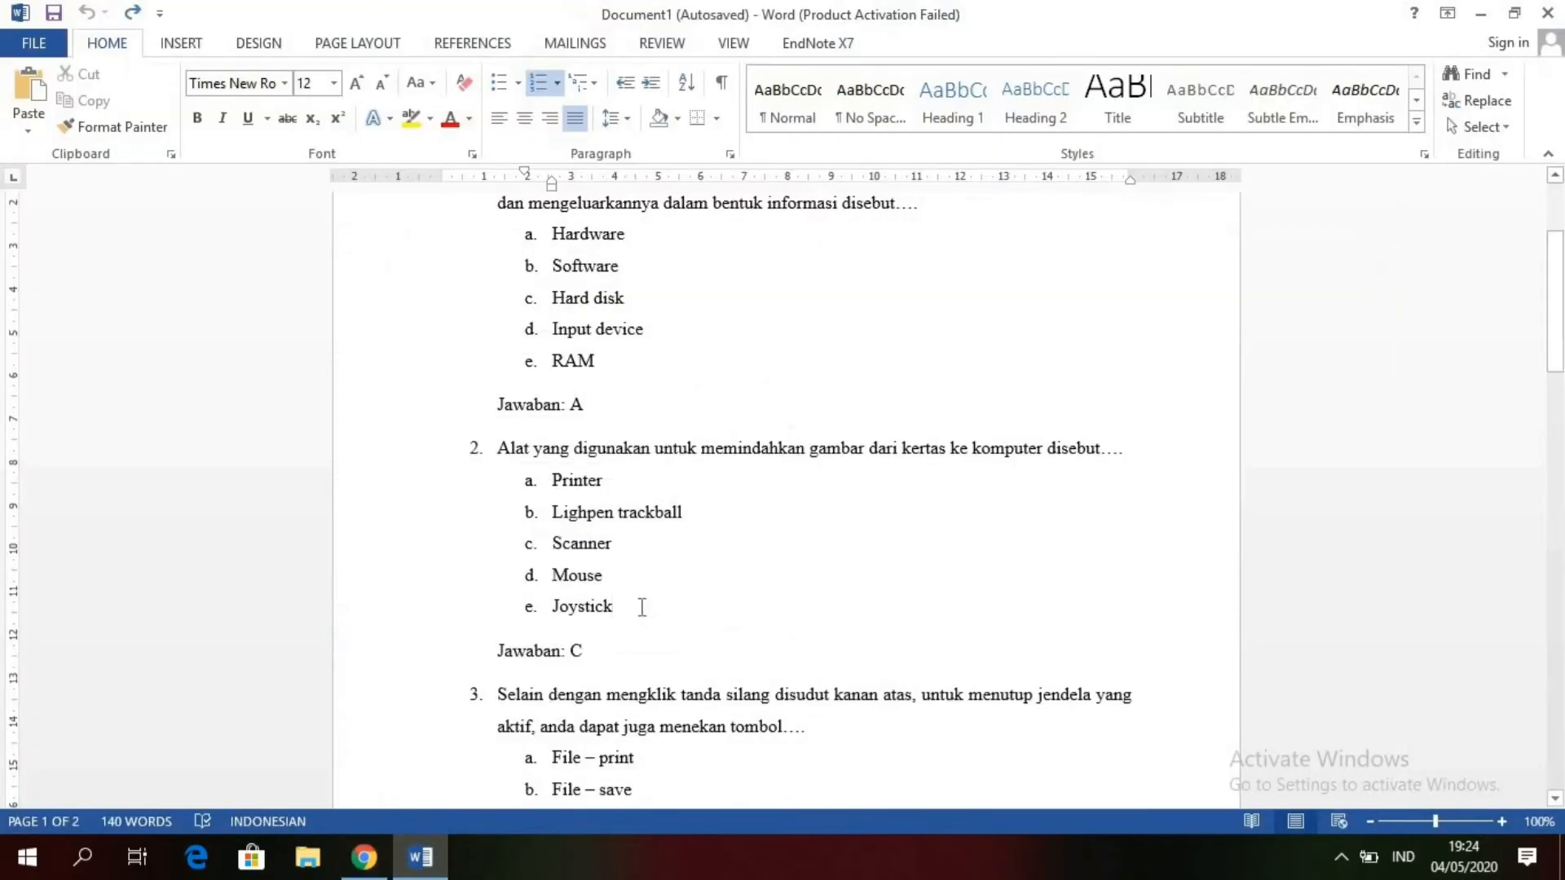
left_click_drag(618, 608, 553, 607)
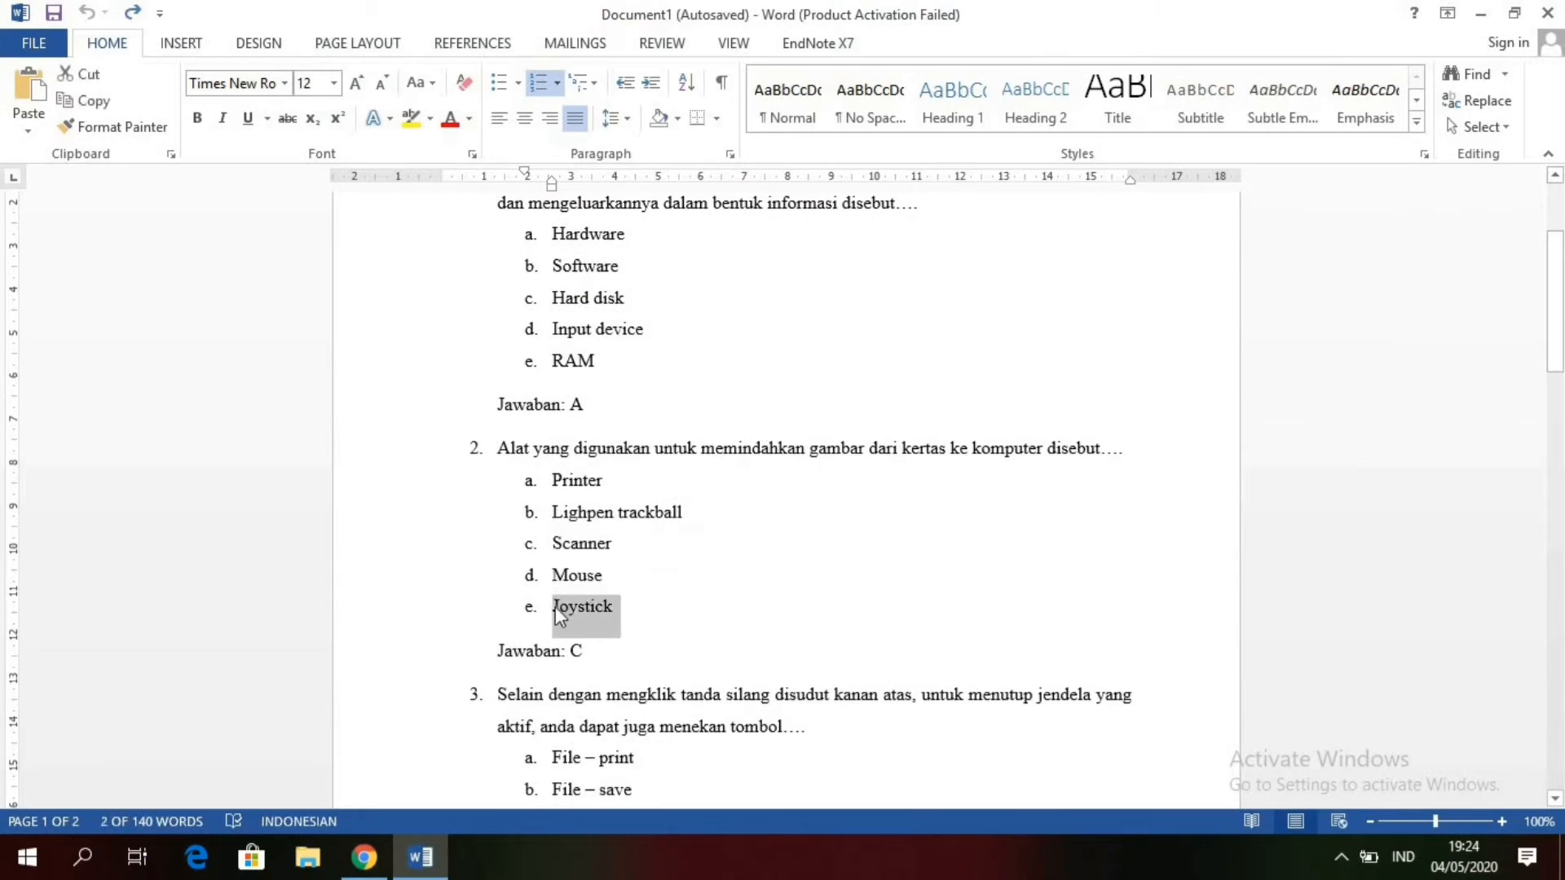
left_click(364, 856)
left_click(307, 622)
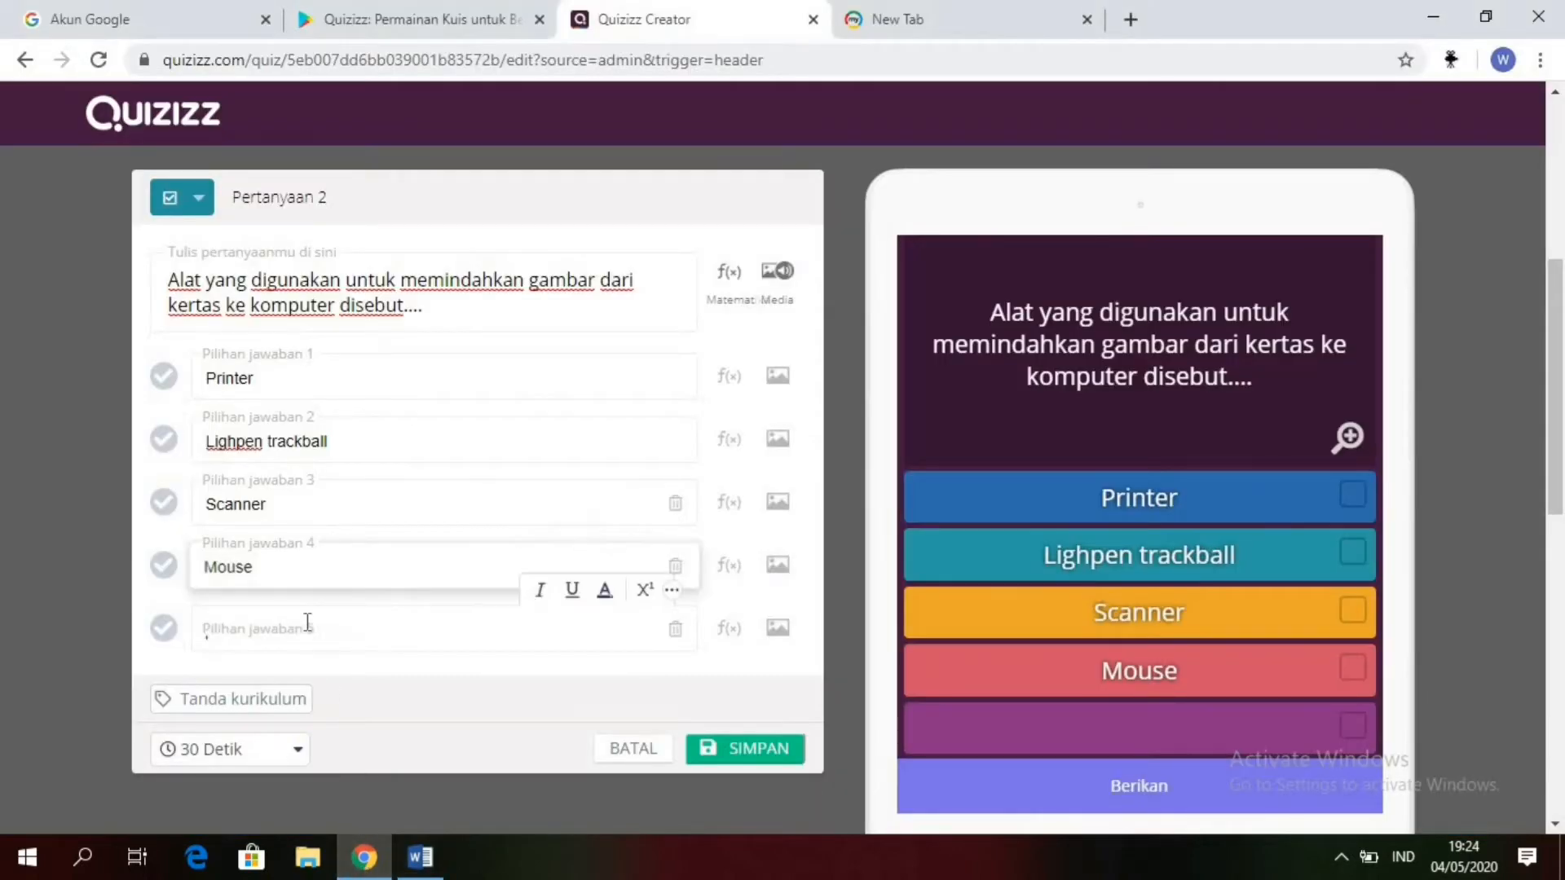
key("ctrl+v")
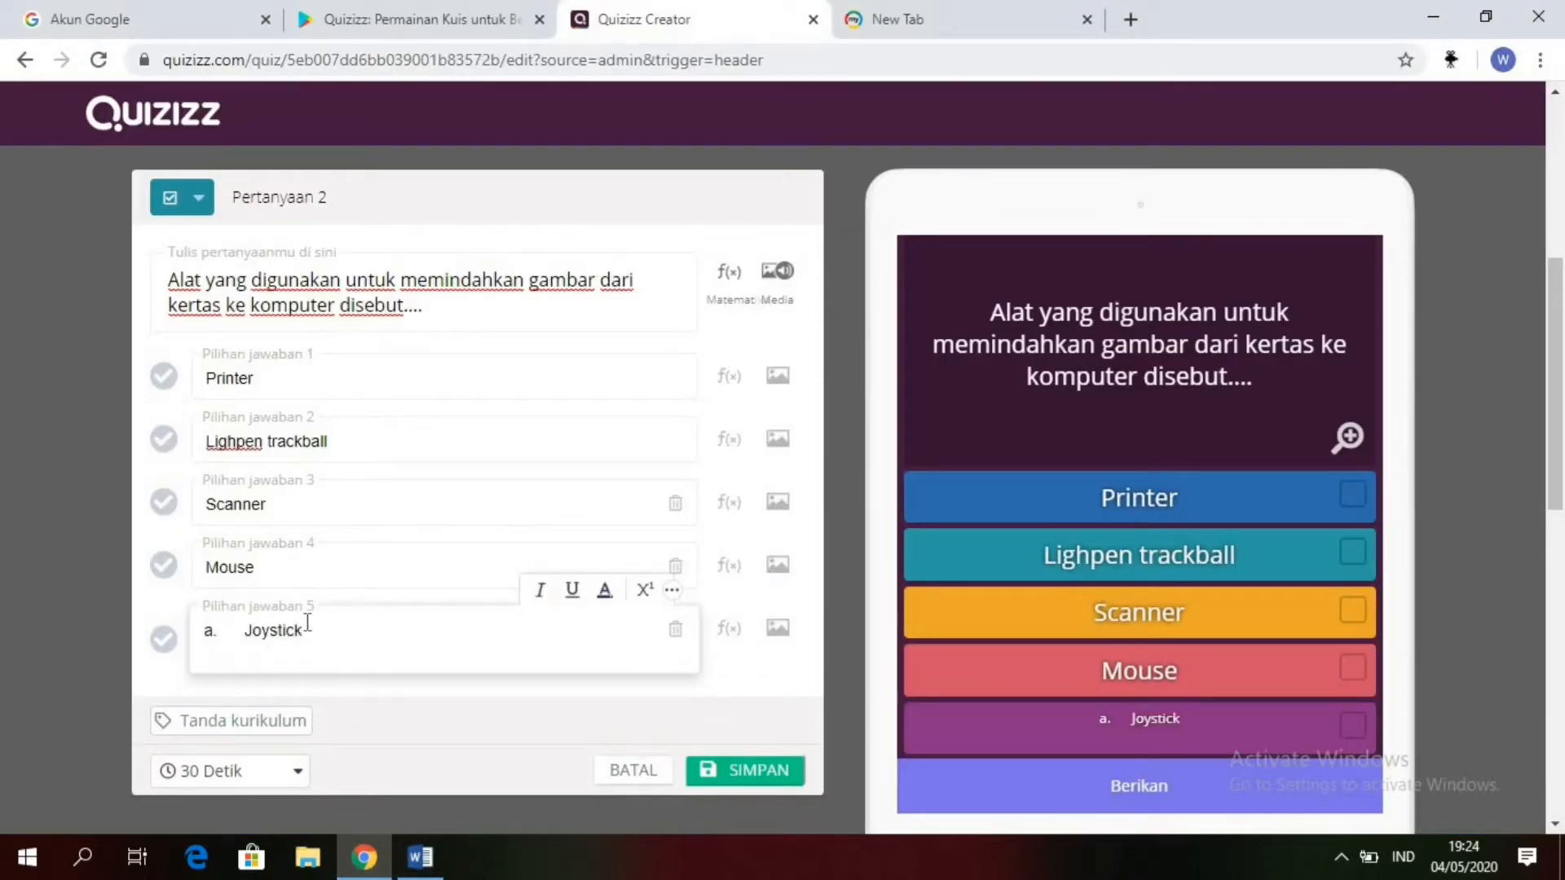
key("BackSpace")
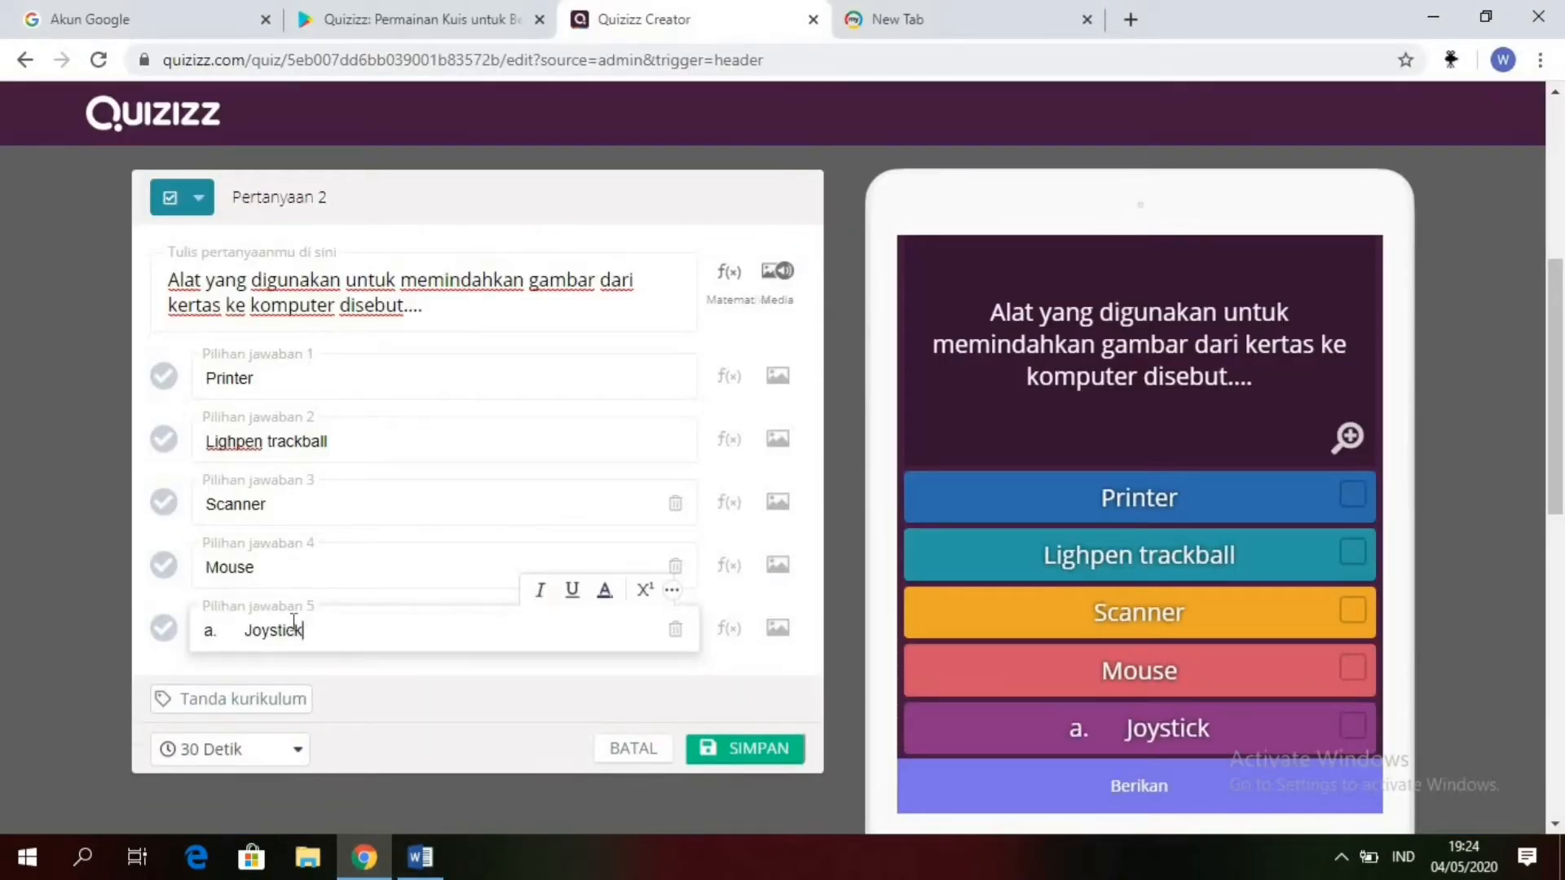
left_click(247, 630)
key("BackSpace")
key("BackSpace")
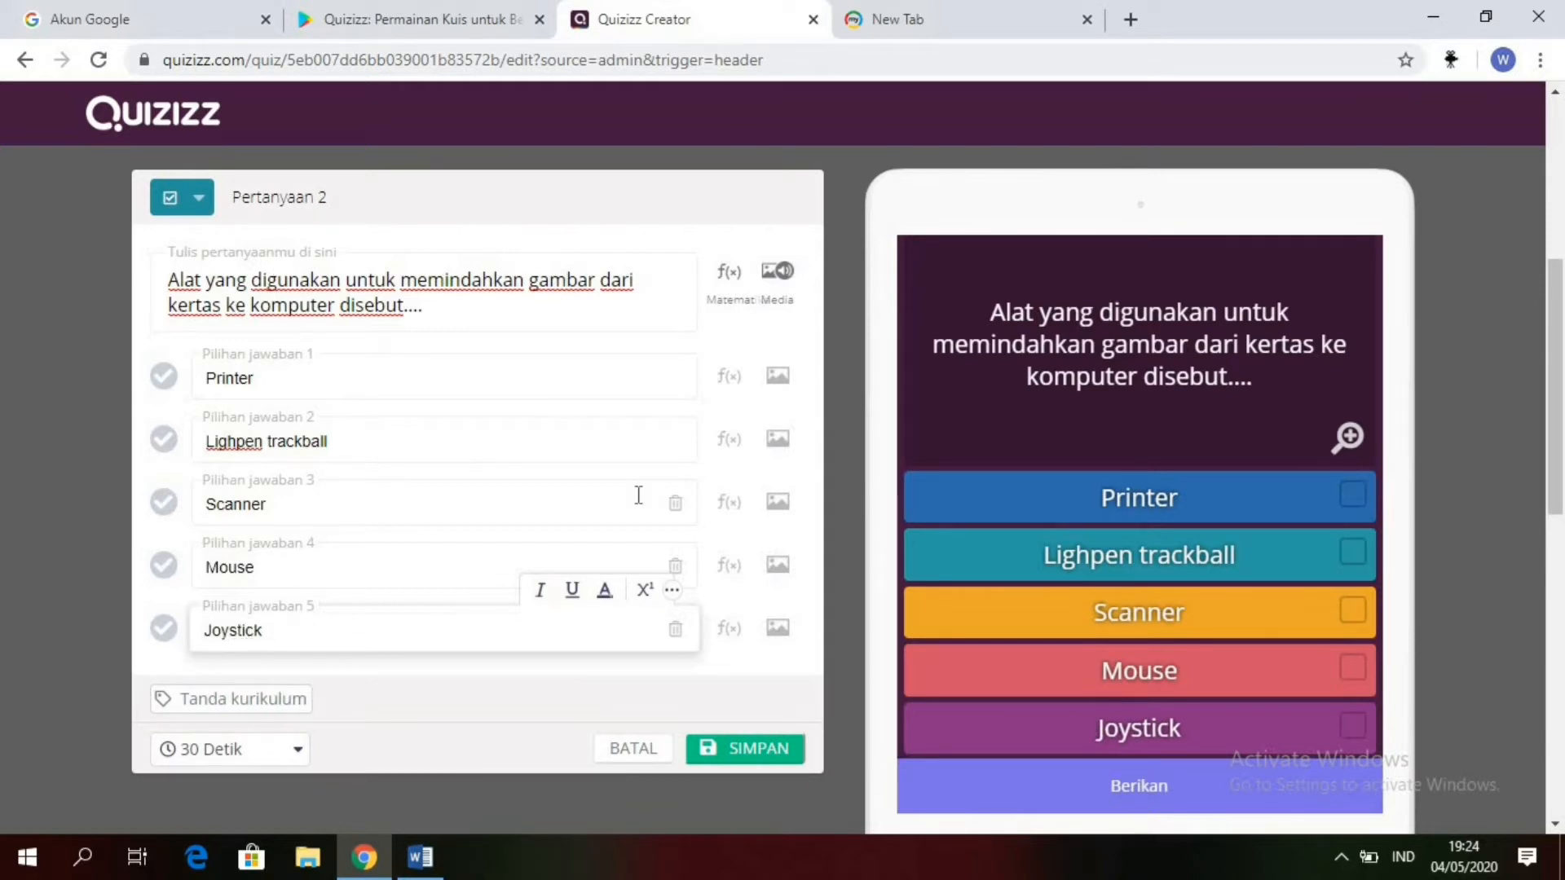
Step: Save question 2 with "Scanner" marked as the correct answer and a time limit of 2 Menit
left_click(167, 510)
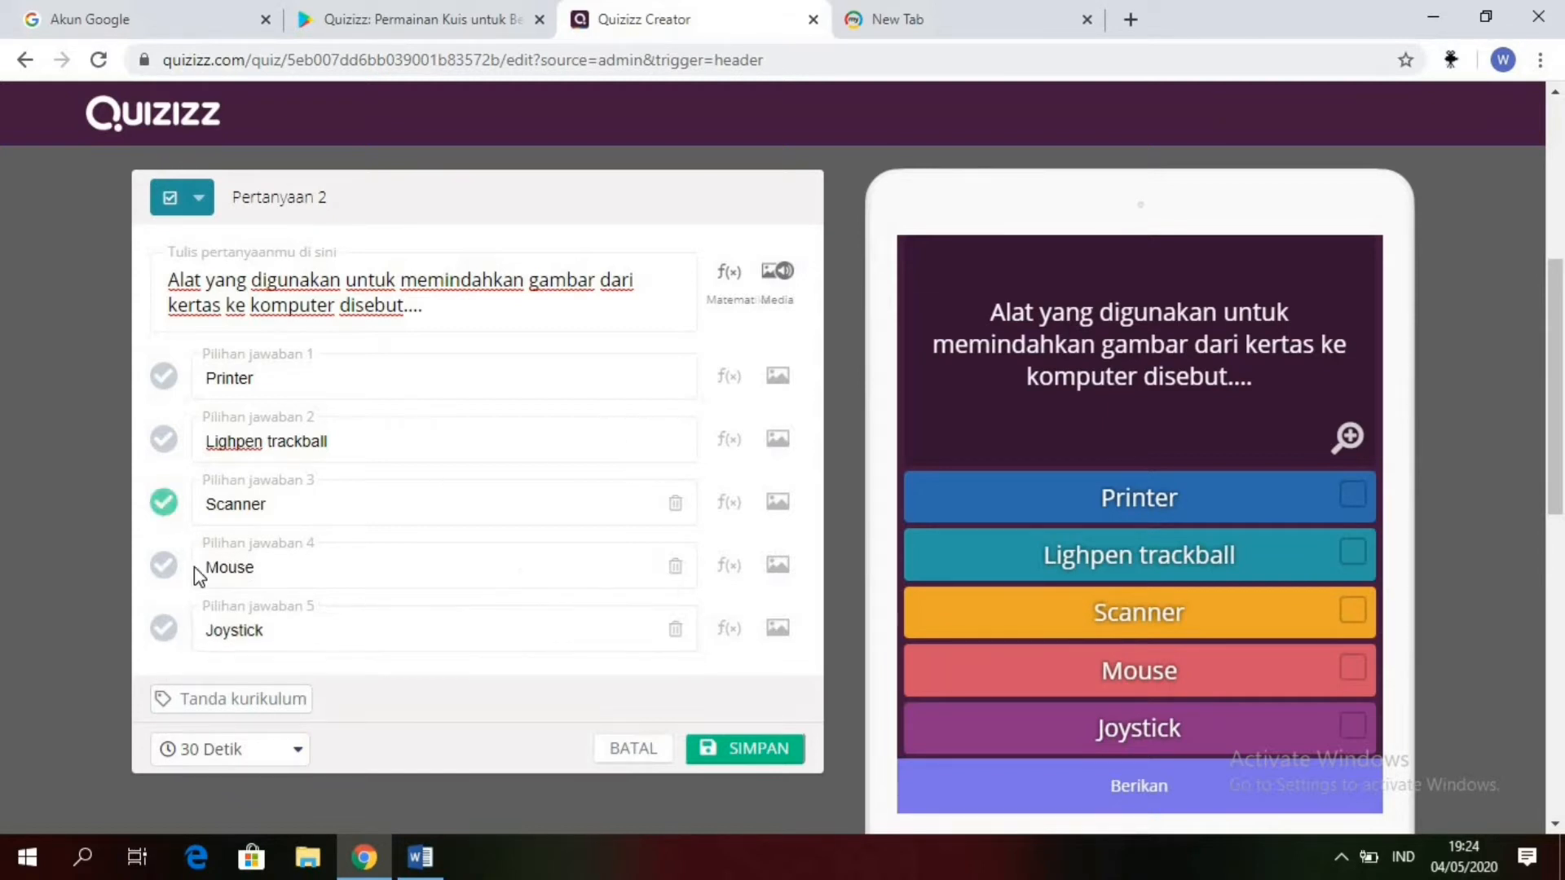
left_click(287, 758)
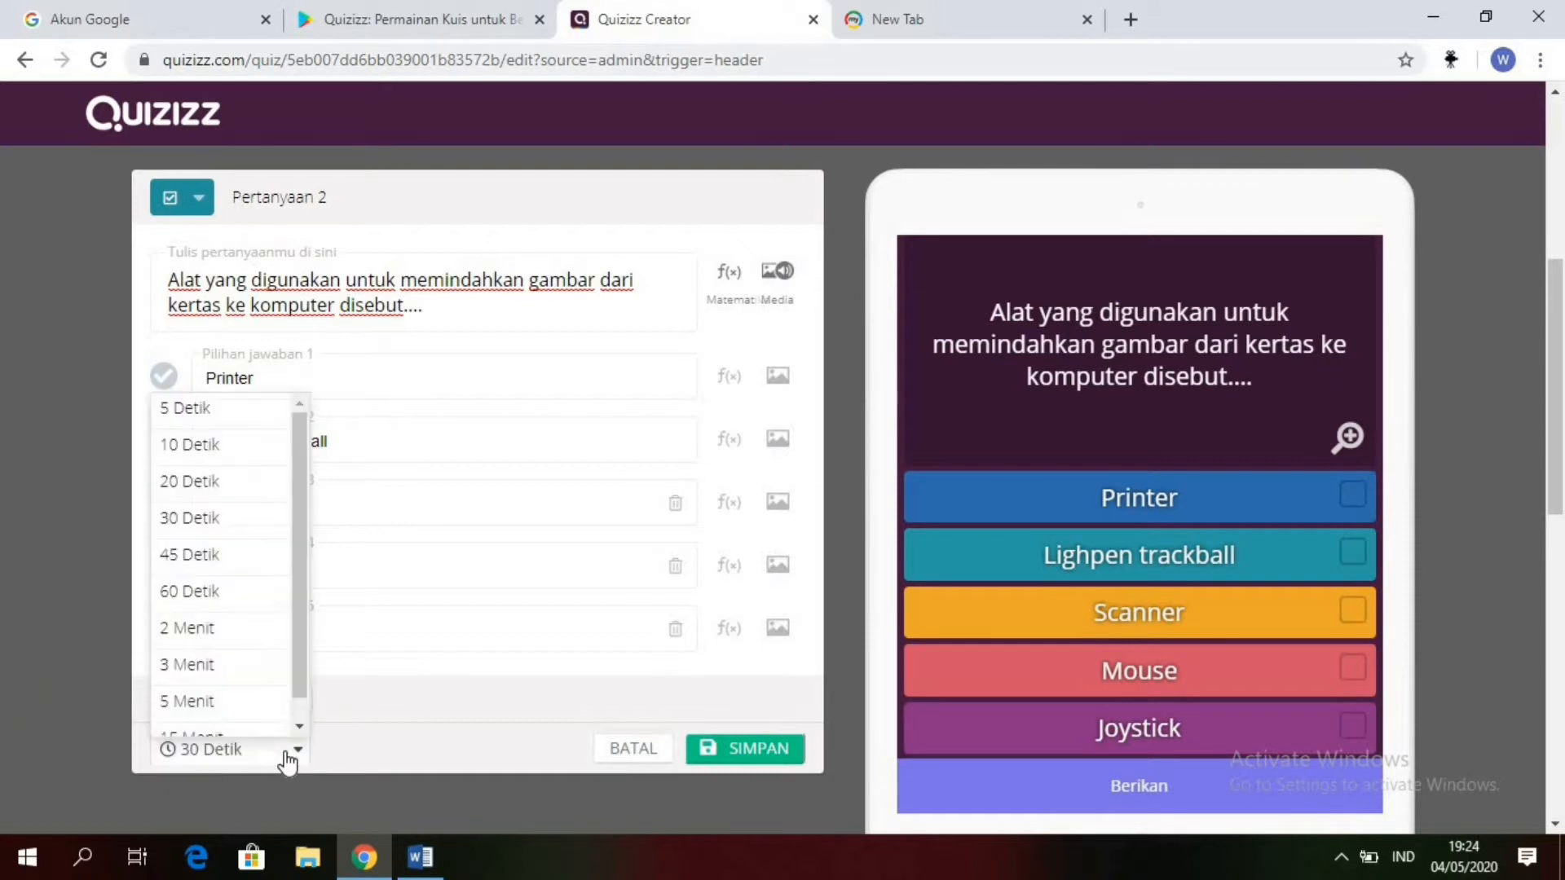
left_click(214, 629)
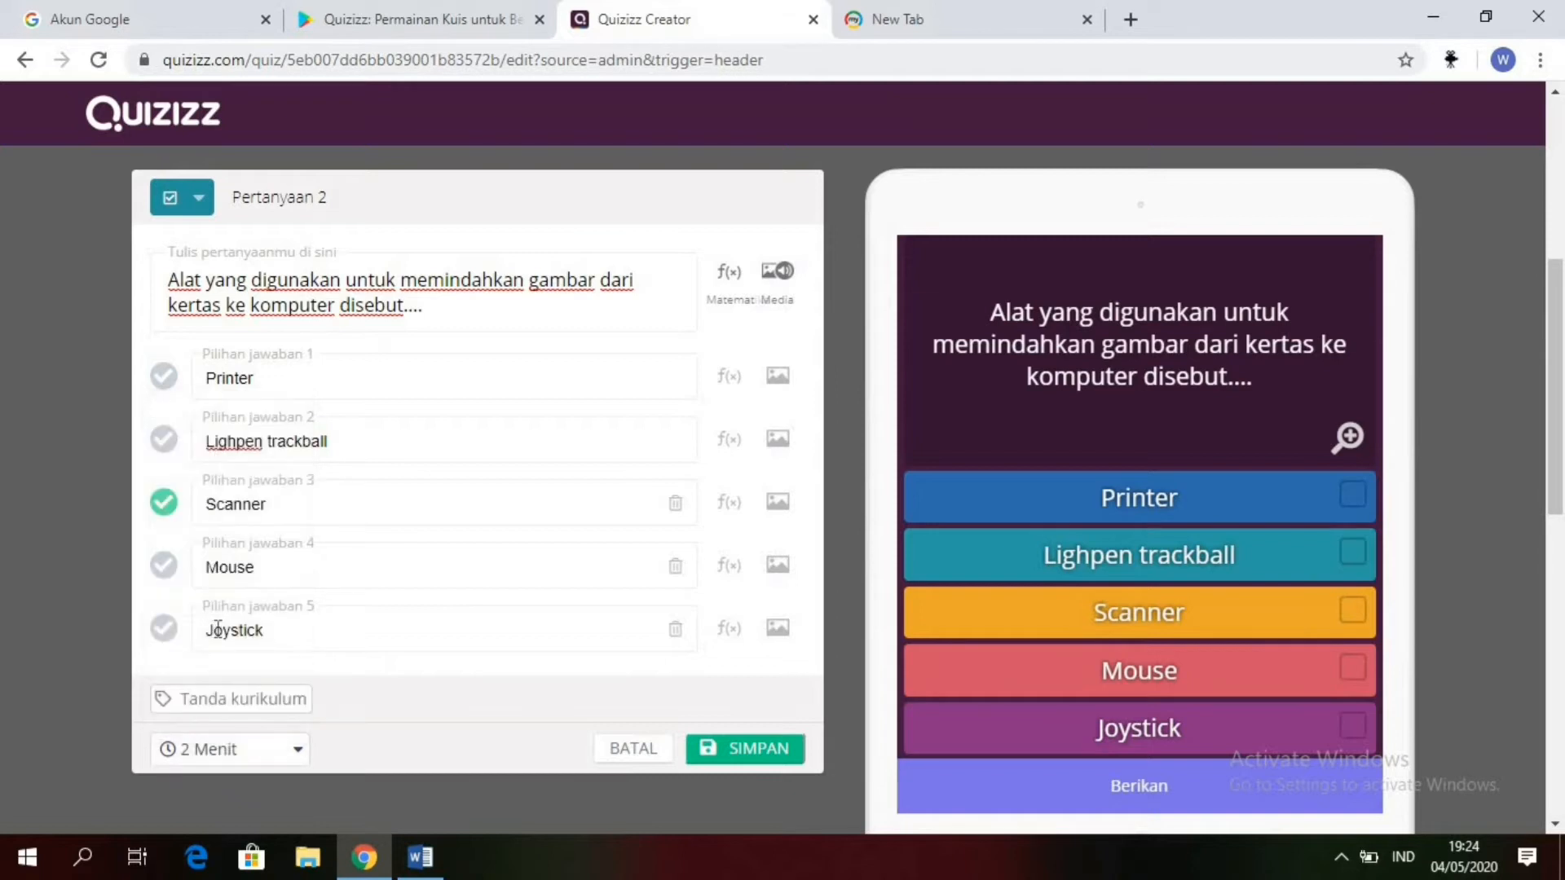
left_click(763, 749)
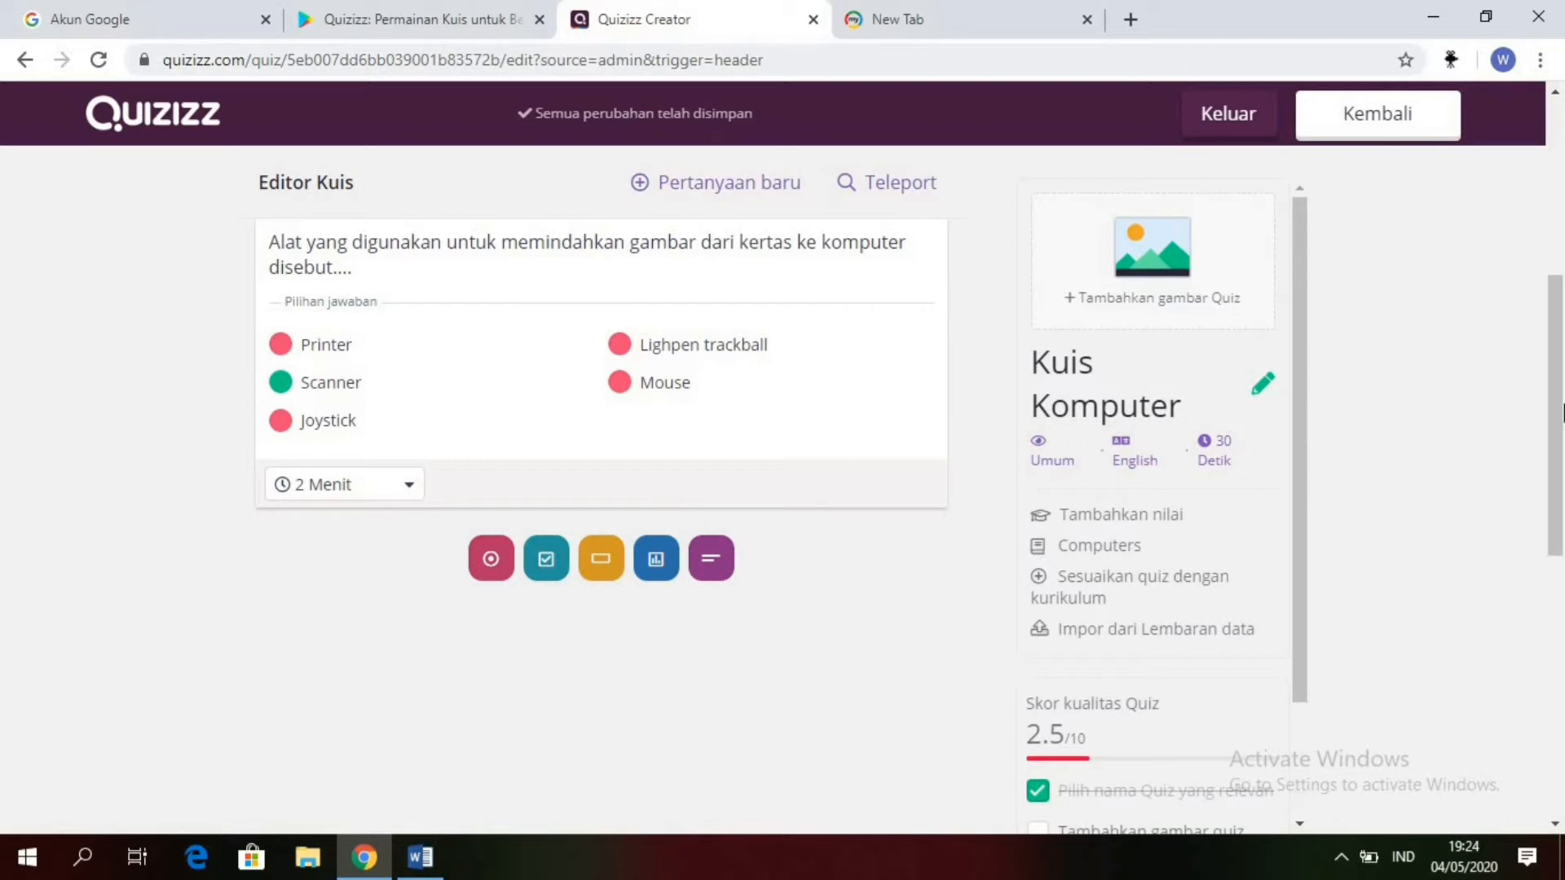
Step: Add a checkbox question as question 3 and paste in the question 3 text cut from the Word document
left_click_drag(1561, 411, 1555, 451)
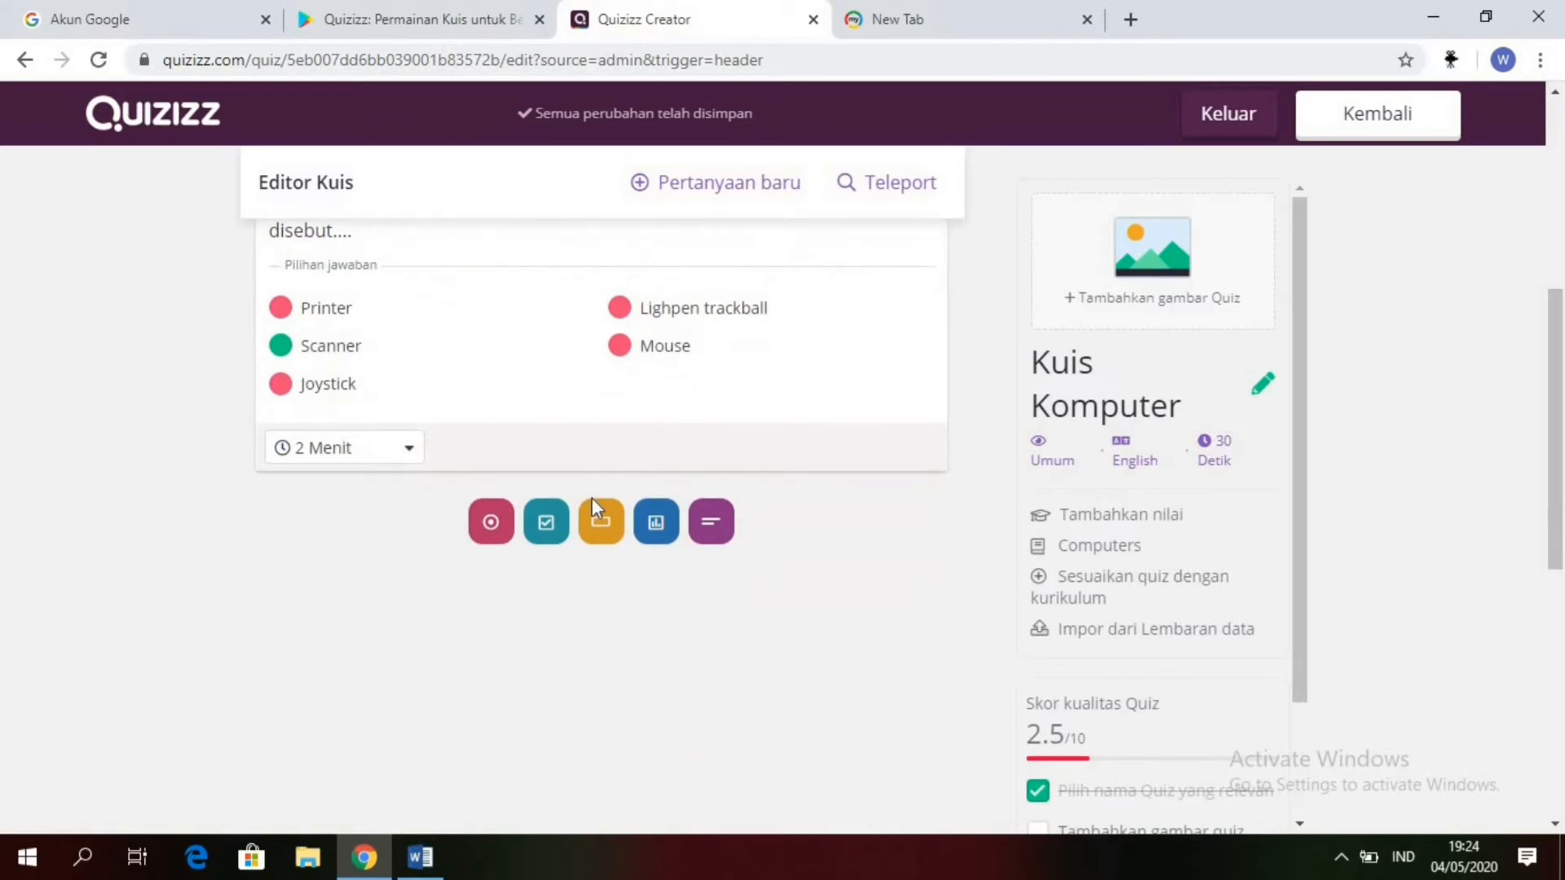
left_click(547, 522)
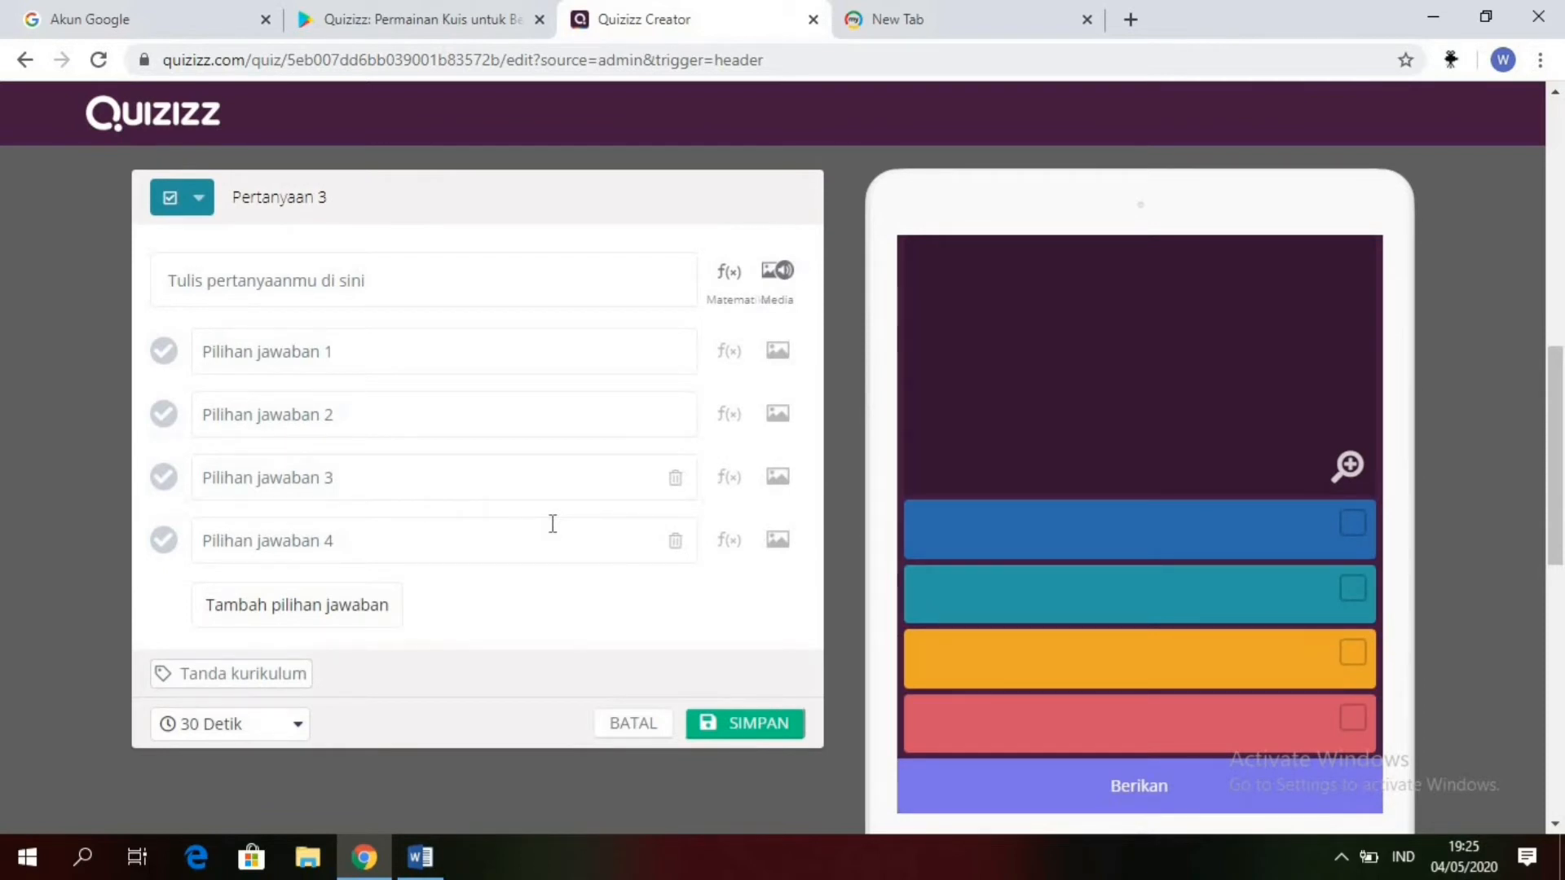
left_click(432, 863)
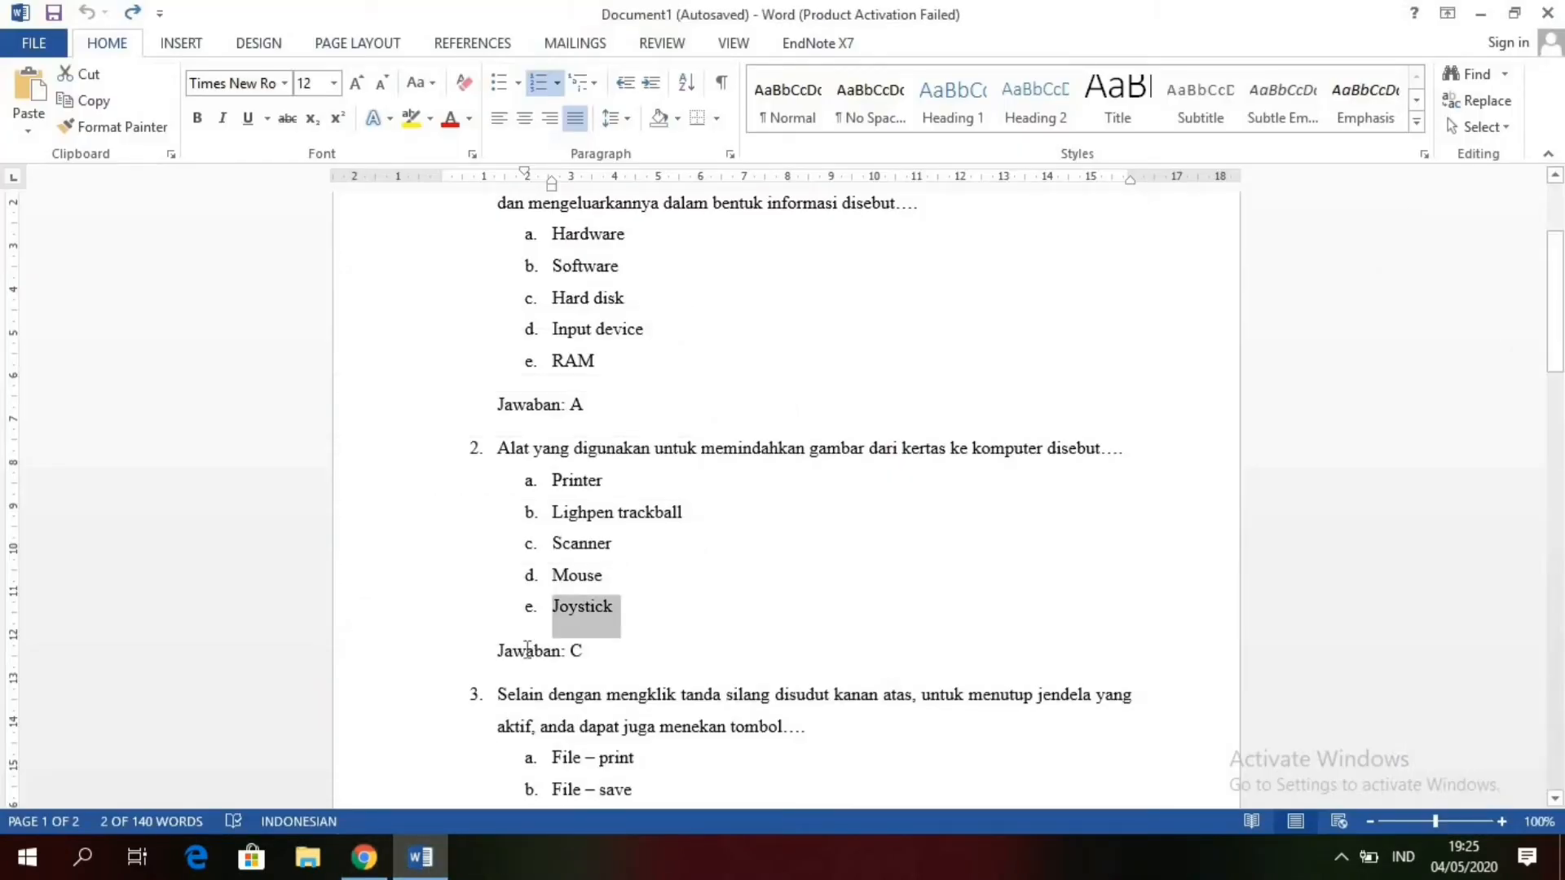
left_click_drag(499, 693, 860, 739)
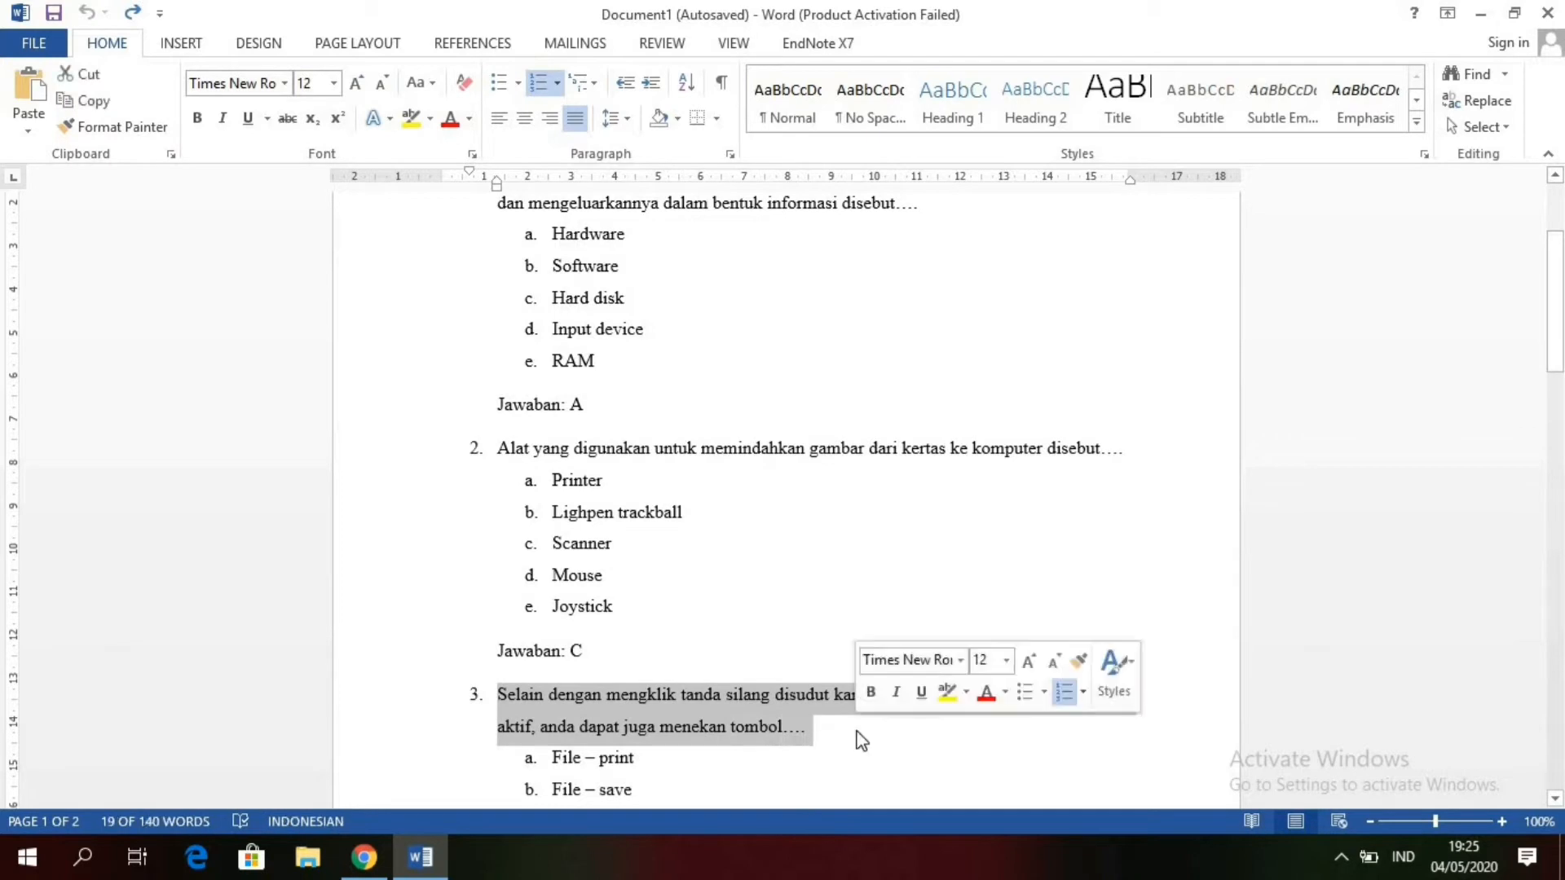
key("ctrl+x")
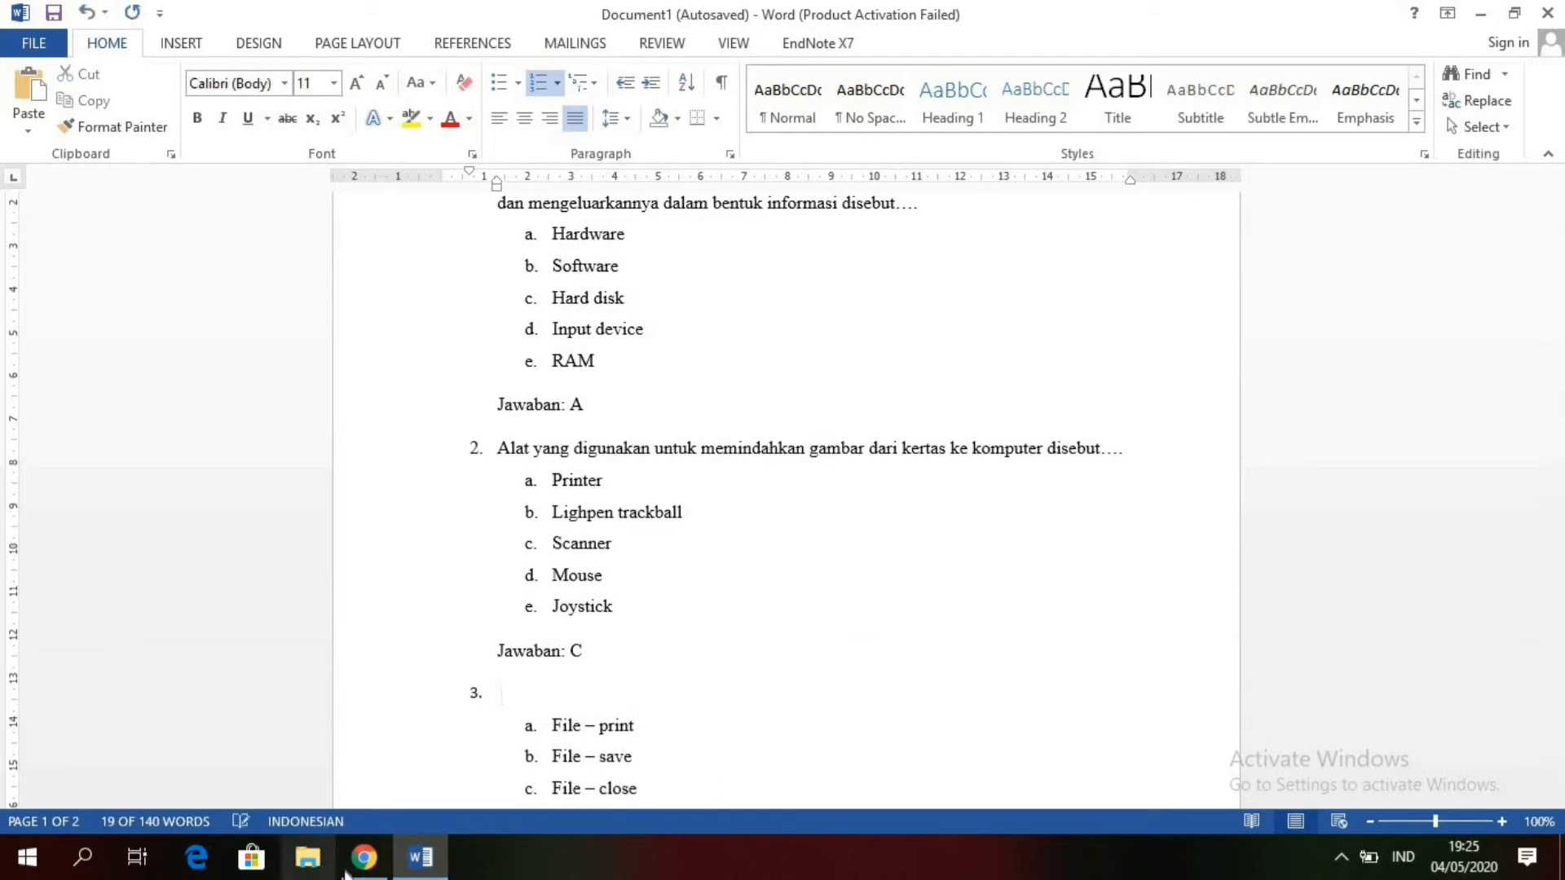
left_click(364, 856)
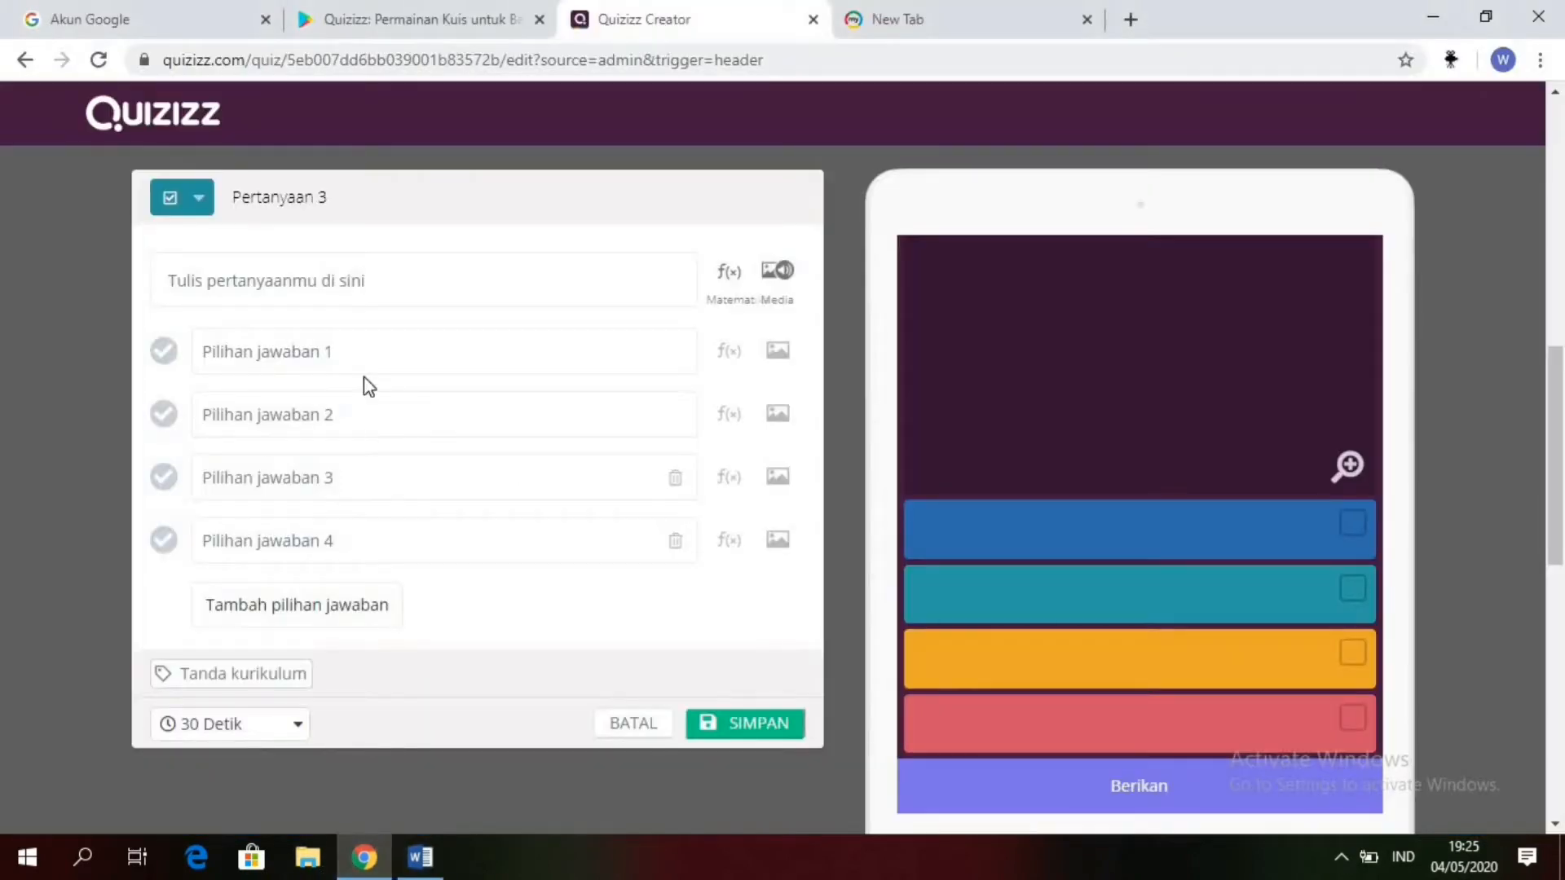
left_click(349, 275)
key("ctrl+v")
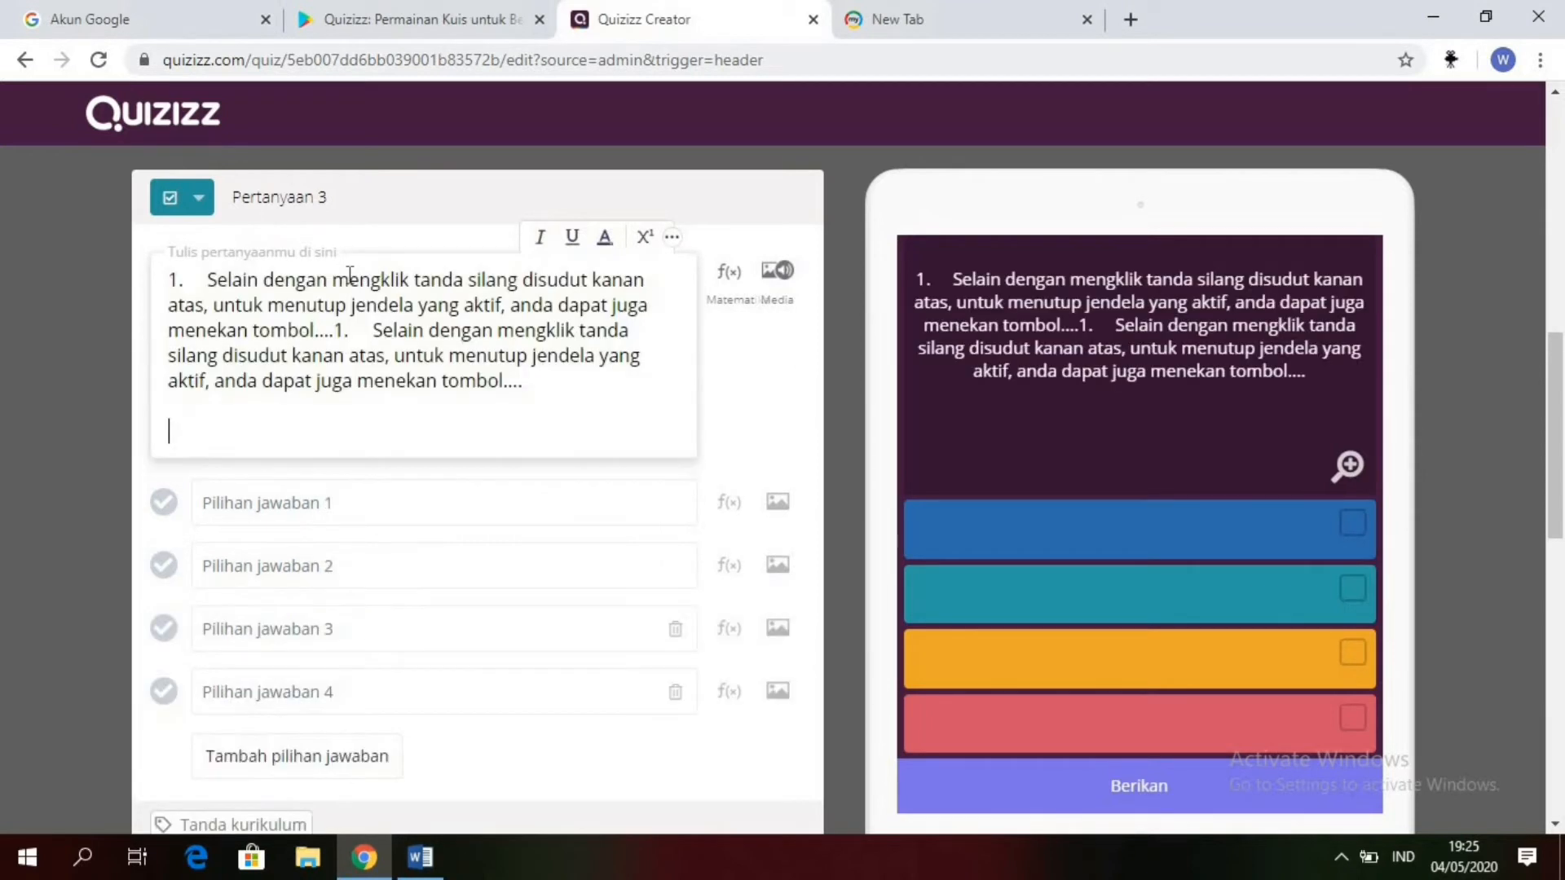
Step: Clean up the question 3 text by removing the leading "1.", the extra blank lines and the duplicated sentence
key("Return")
key("BackSpace")
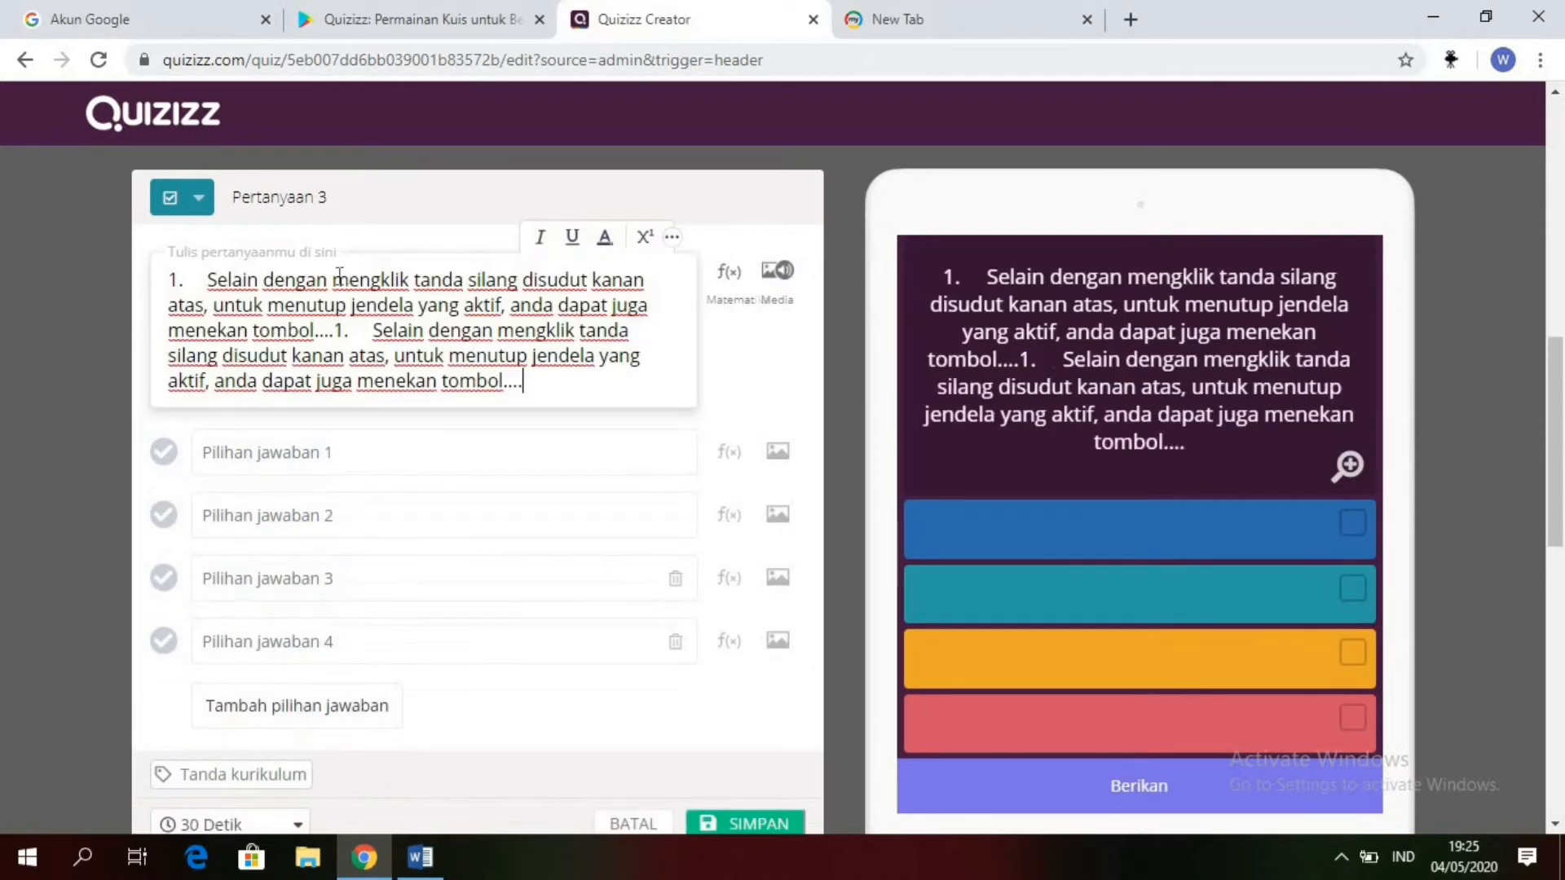
key("BackSpace")
key("BackSpace")
key("BackSpace")
key("BackSpace")
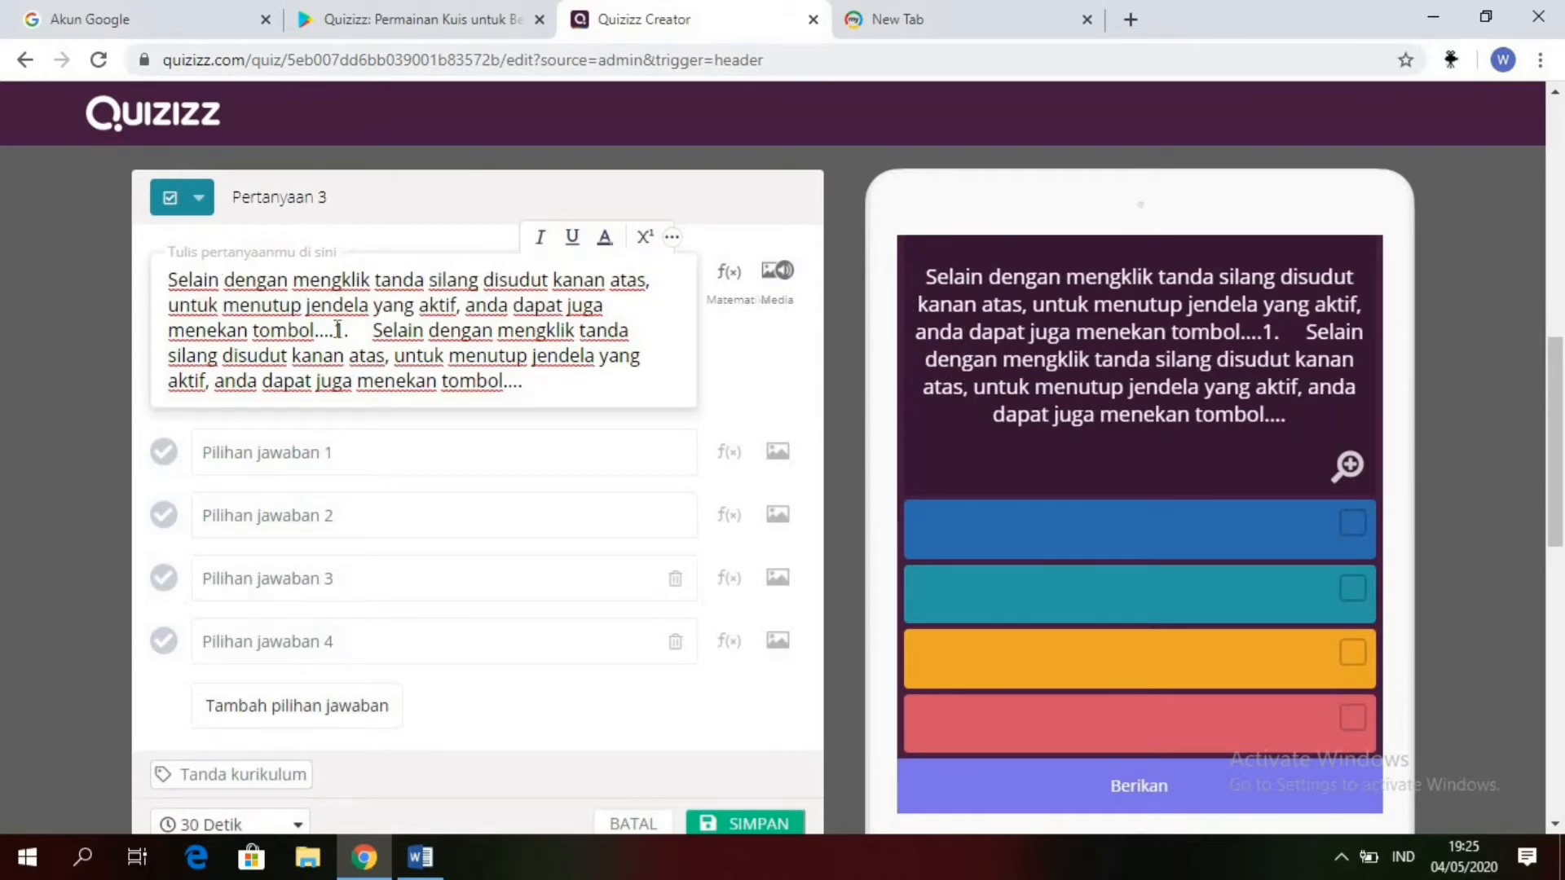
left_click_drag(334, 329, 619, 407)
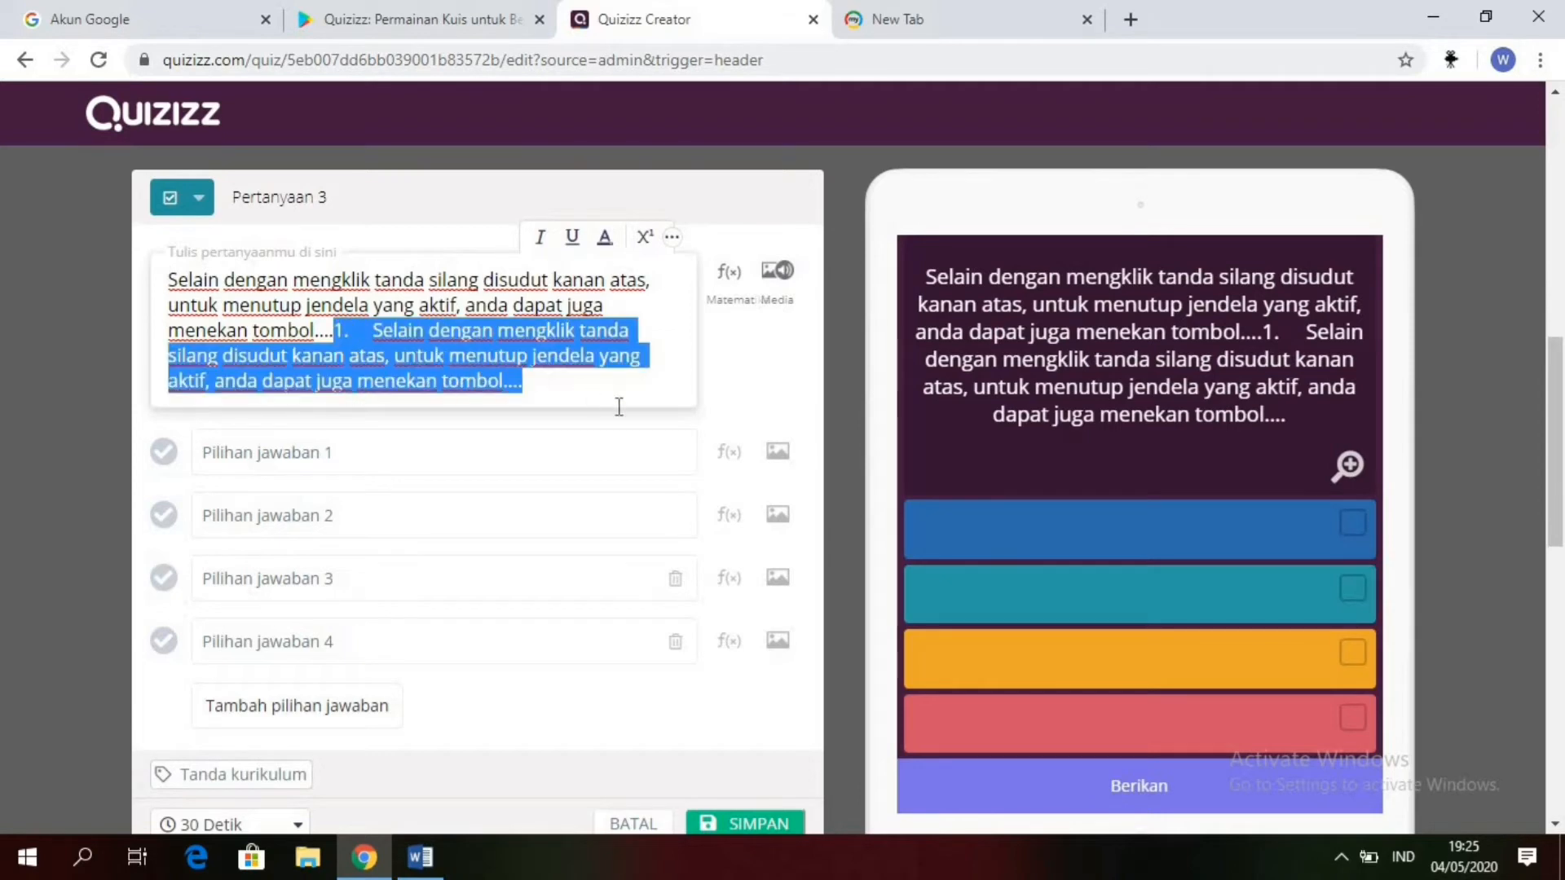
key("BackSpace")
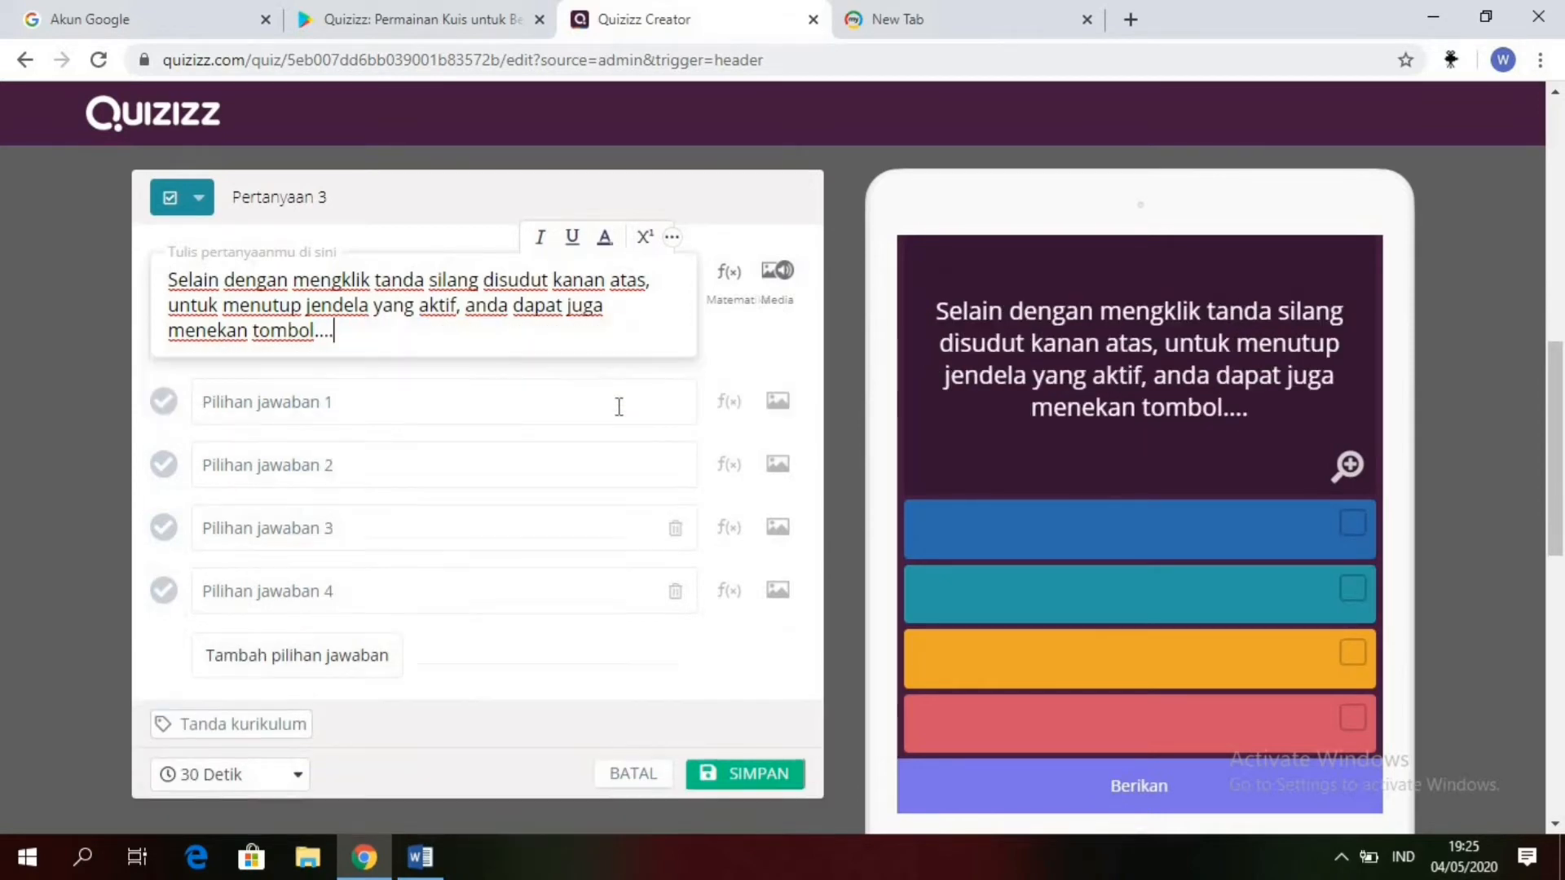
Step: Undo the cut of question 3 in Word, and copy its choice "File – print" into answer option 1 in Quizizz
left_click(422, 869)
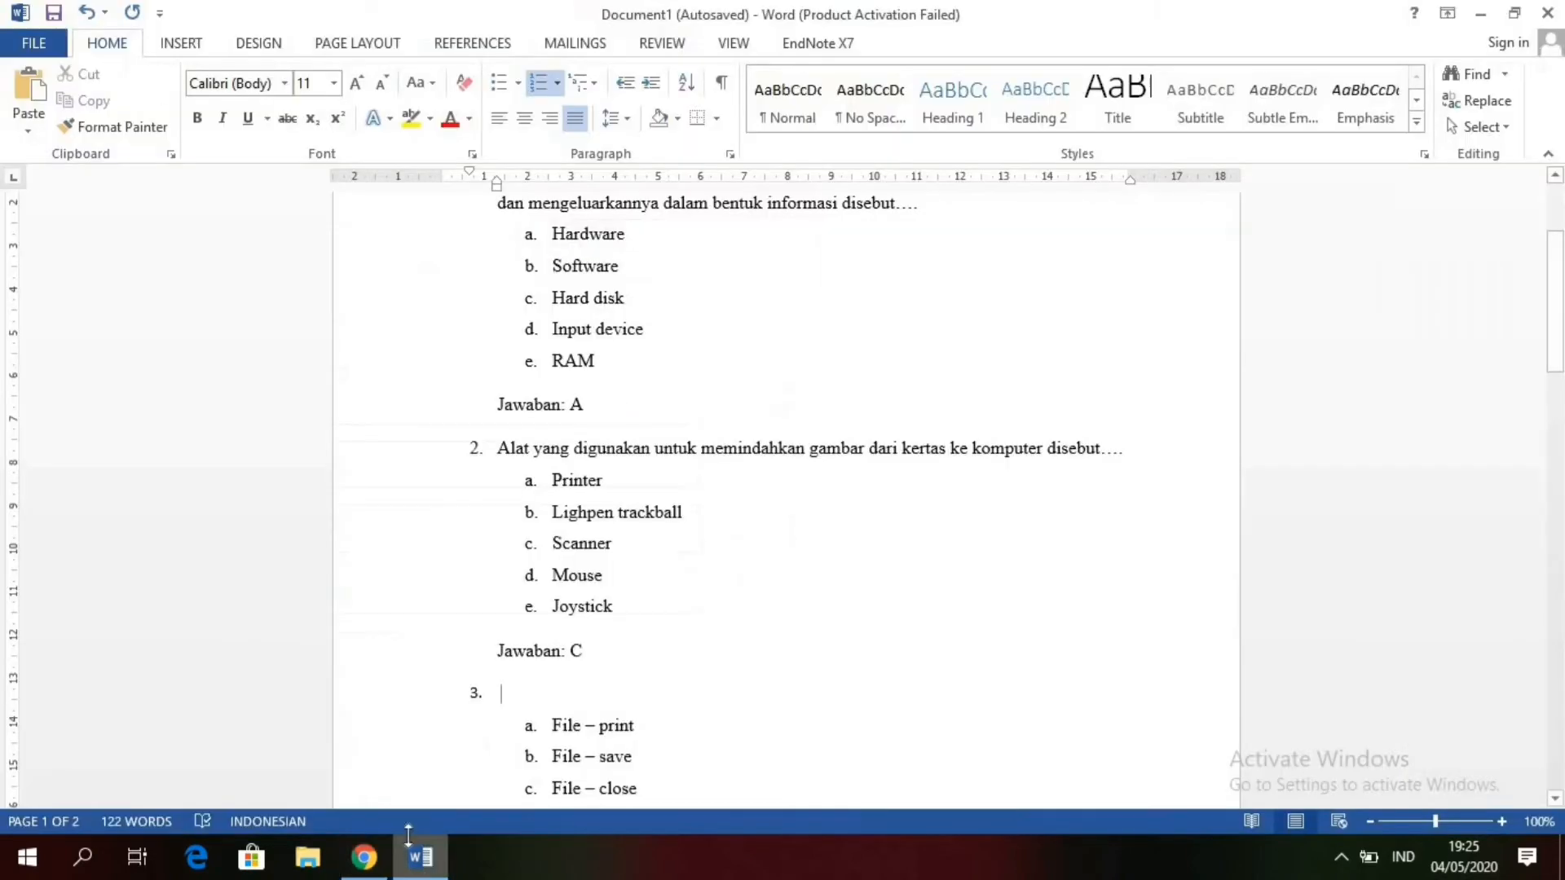
left_click(87, 13)
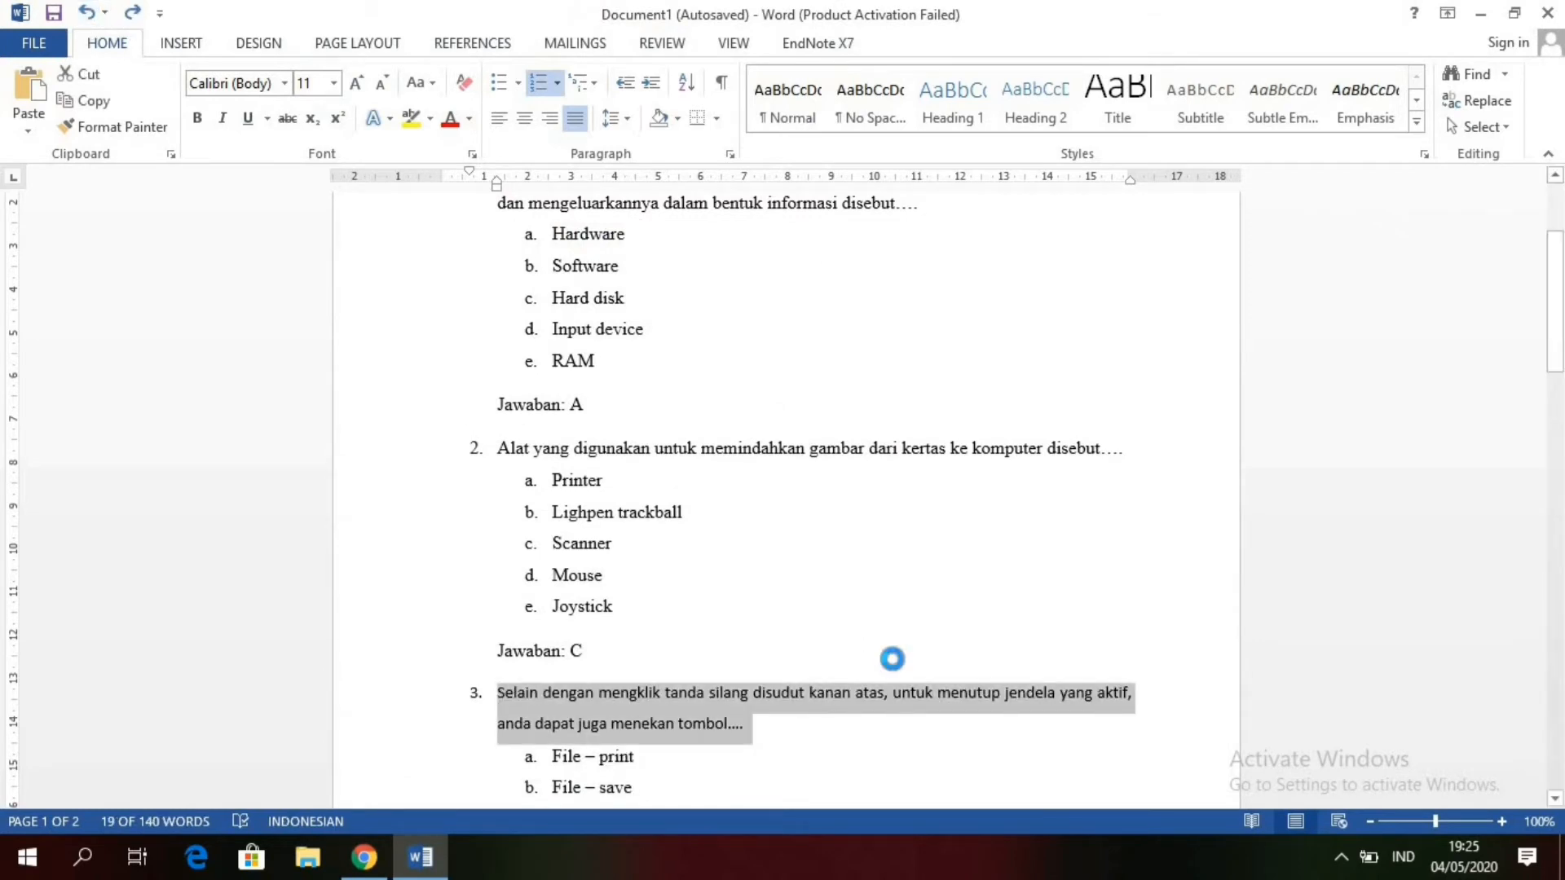
key("Down")
key("Down")
key("Down")
key("Down")
key("Down")
key("Down")
key("Down")
key("Down")
key("Down")
key("Down")
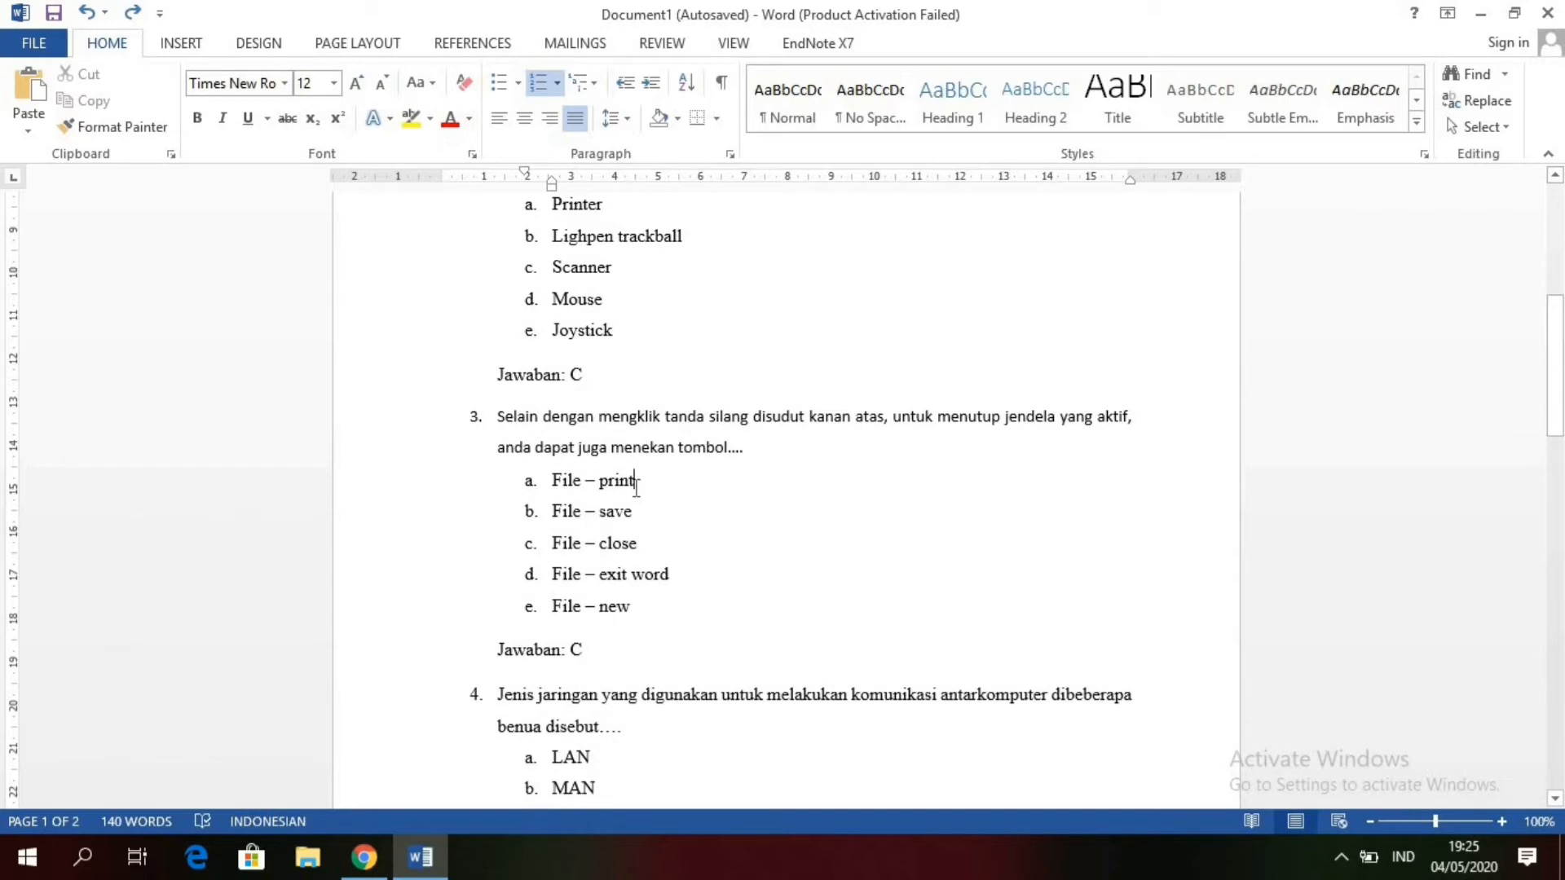
left_click_drag(637, 486, 560, 492)
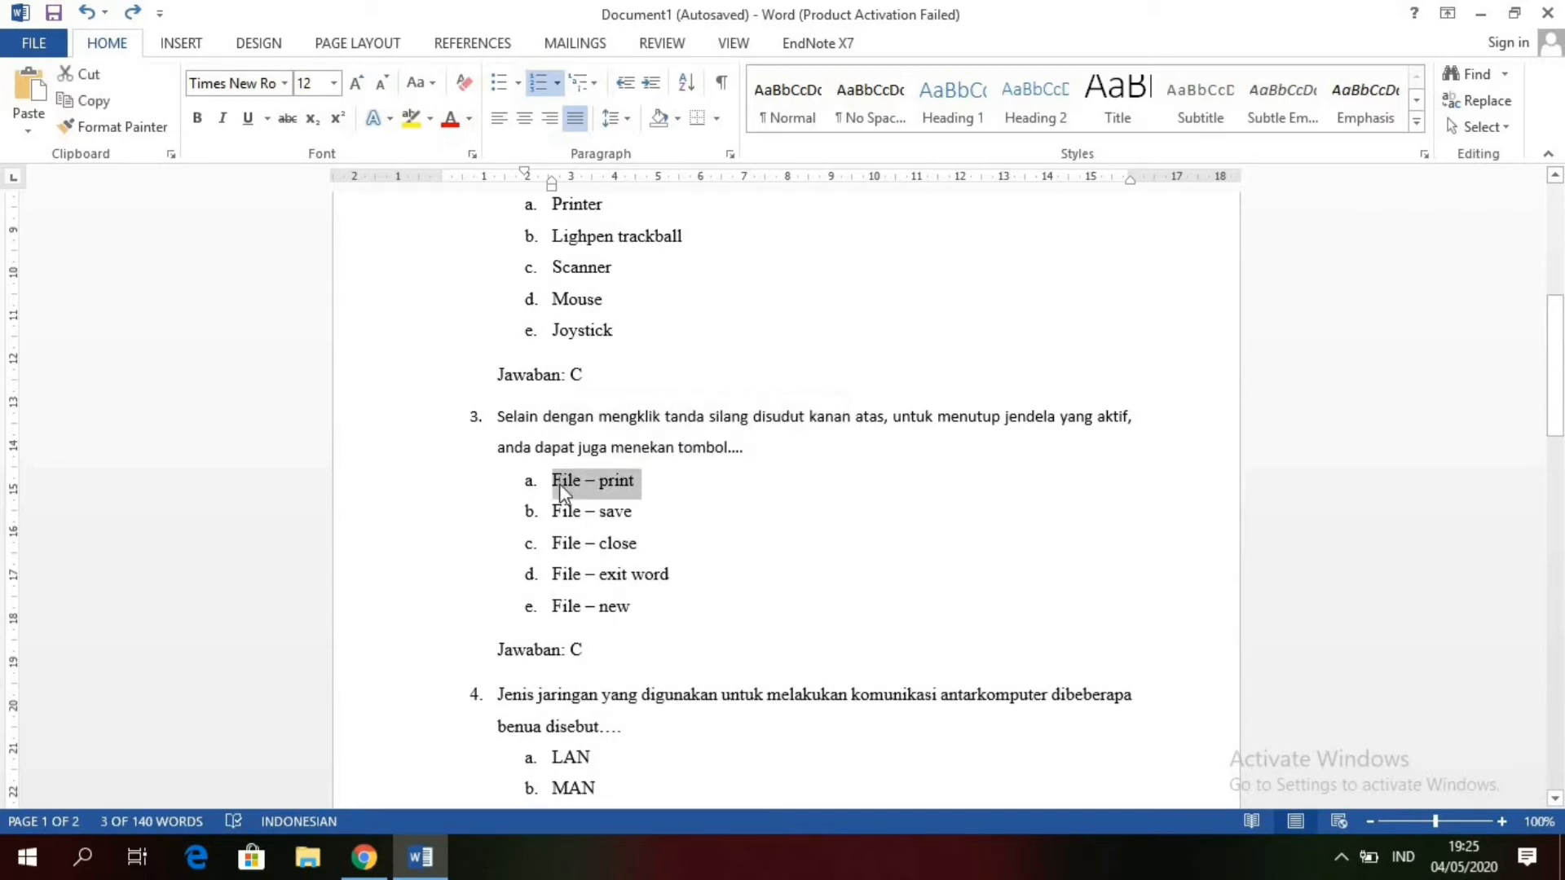
left_click(363, 856)
left_click(332, 395)
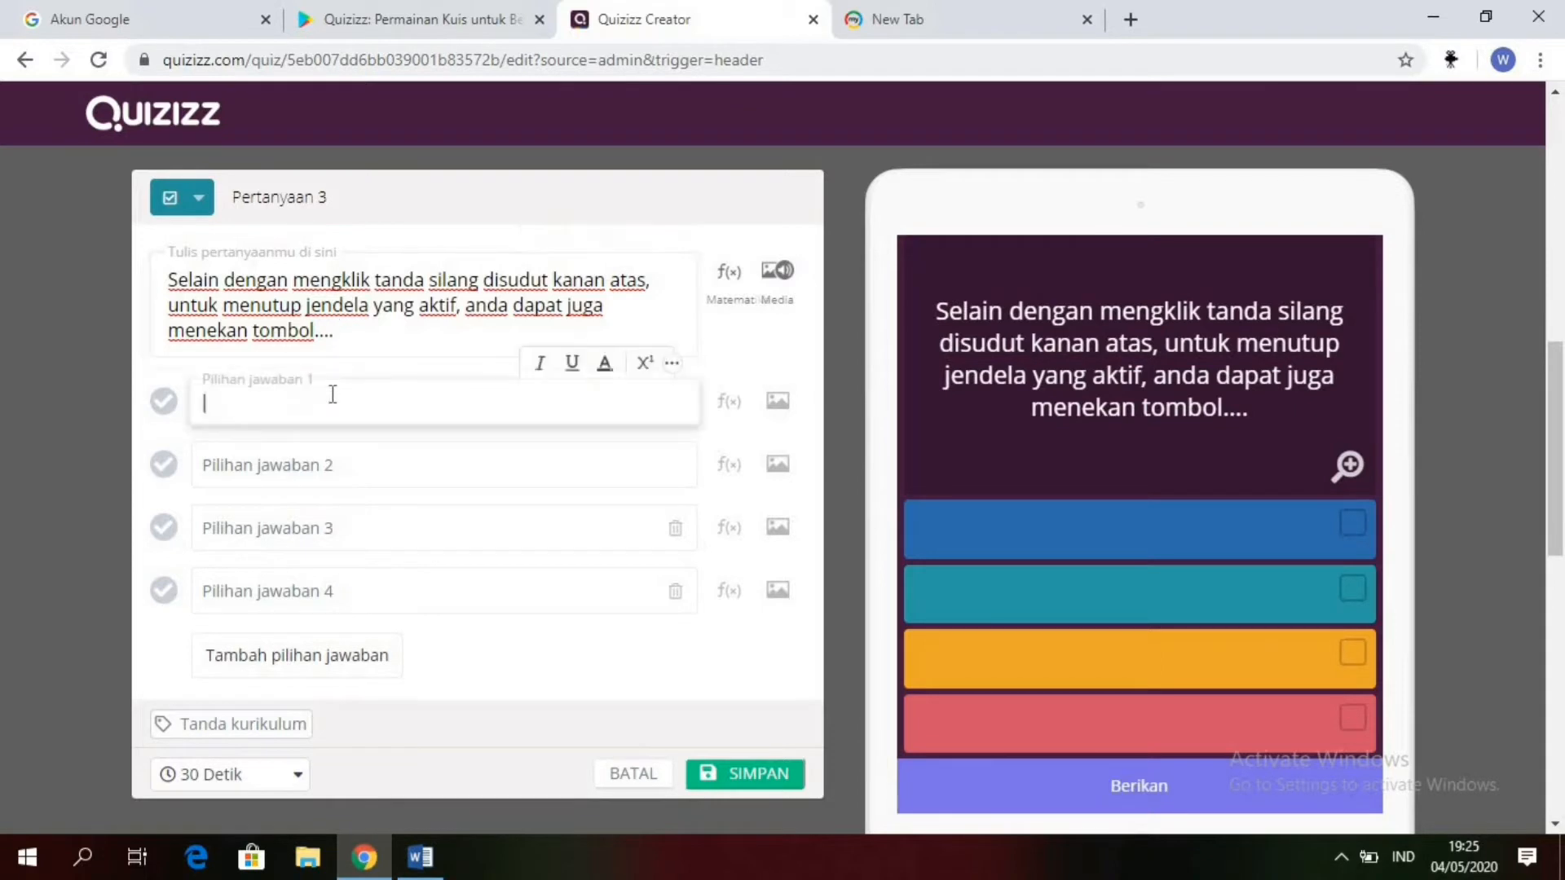
key("ctrl+v")
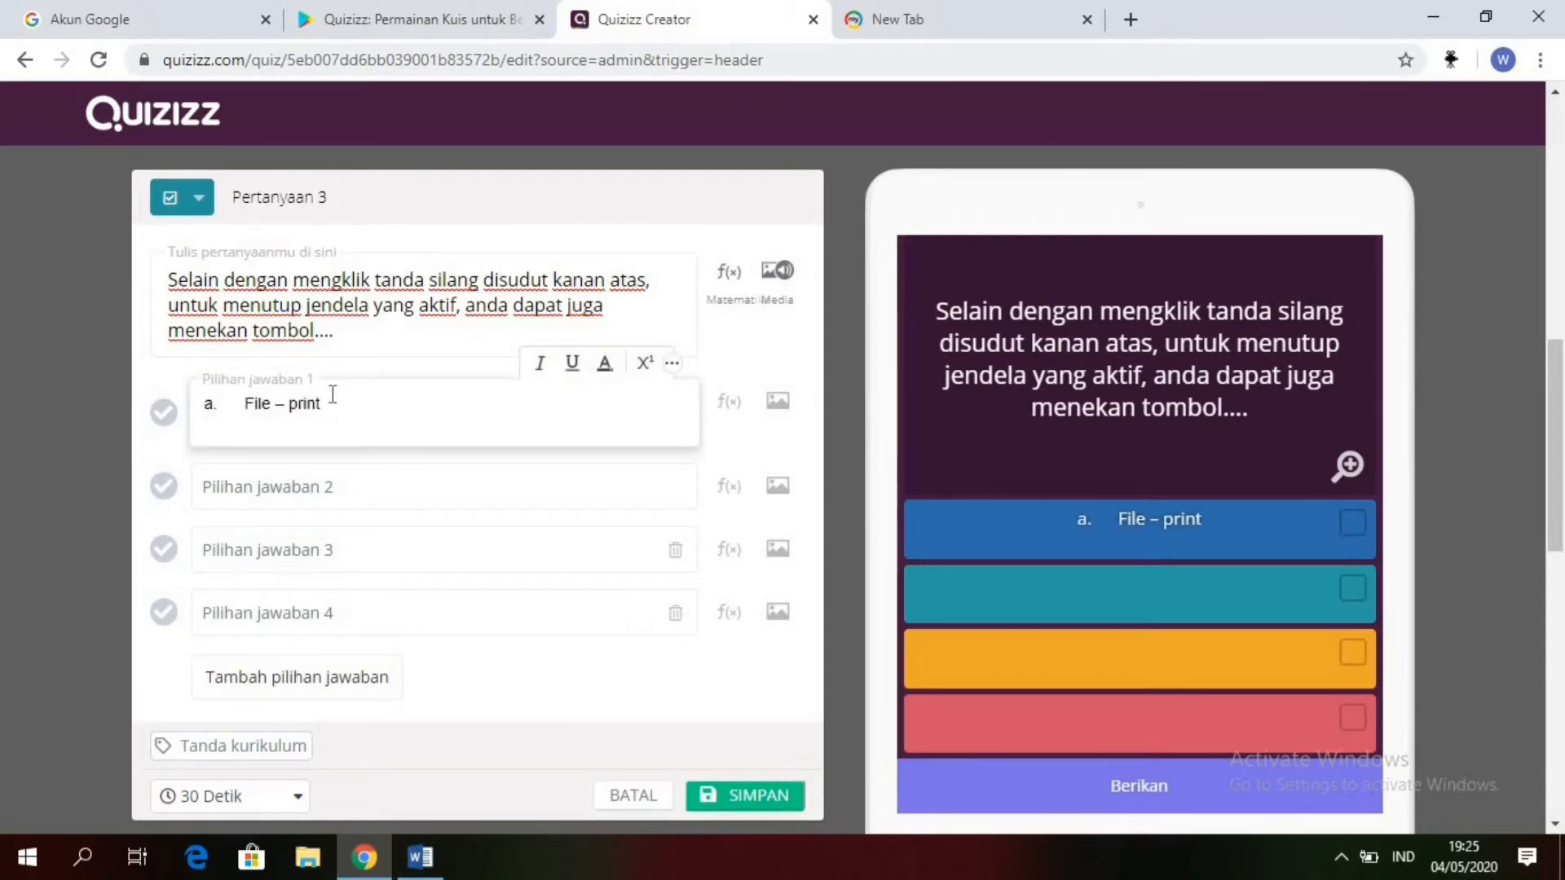
Step: Remove the trailing blank line and the leading "a." with its spacing from answer option 1, leaving "File – print"
key("BackSpace")
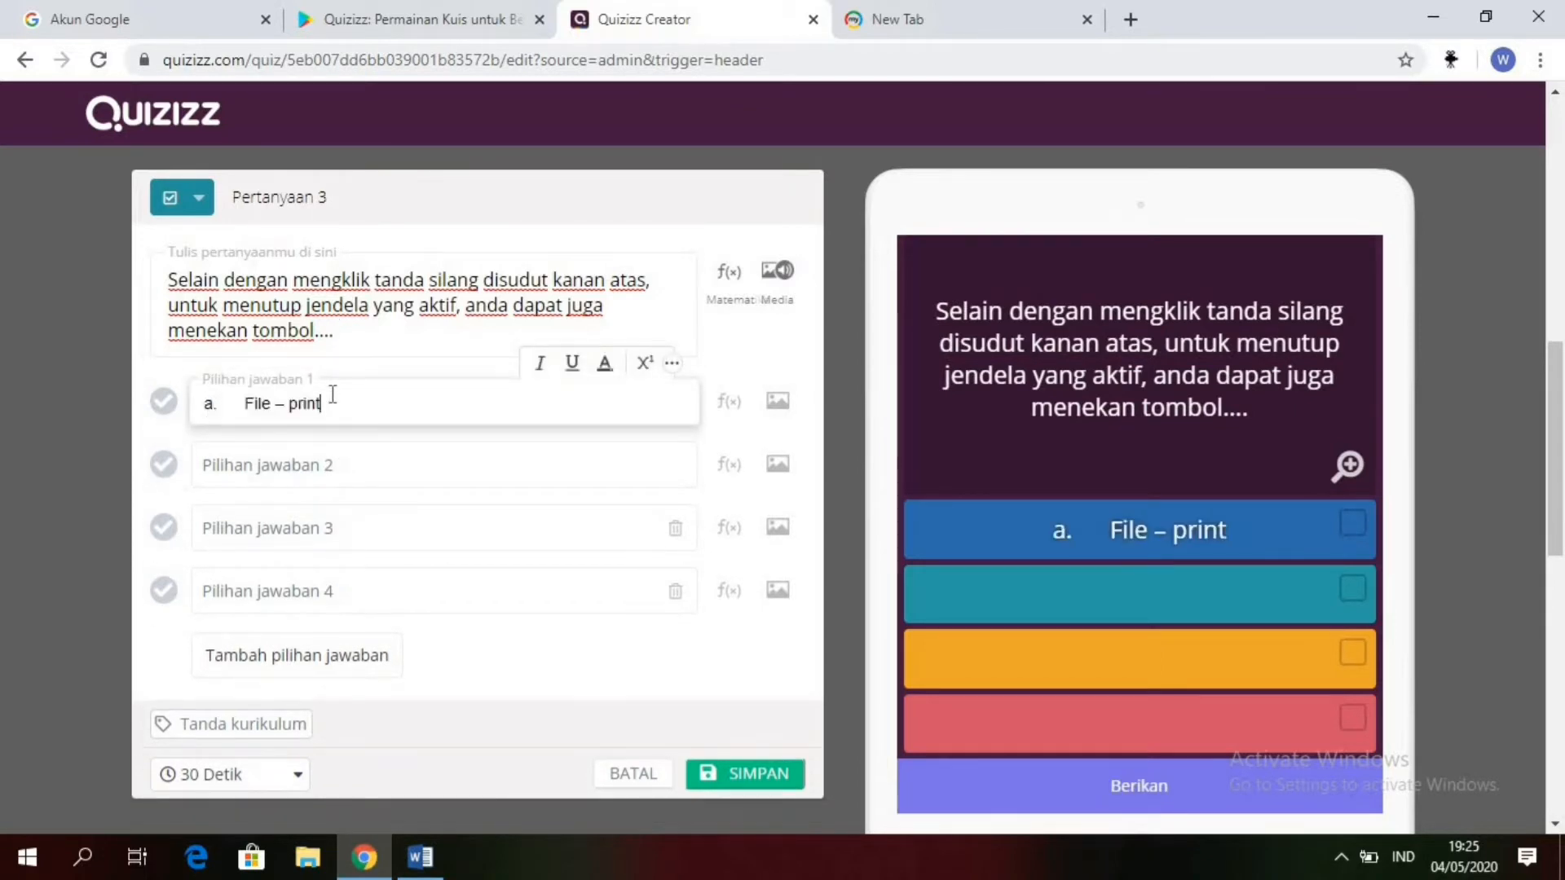
left_click(245, 403)
key("BackSpace")
key("BackSpace")
key("BackSpace")
key("BackSpace")
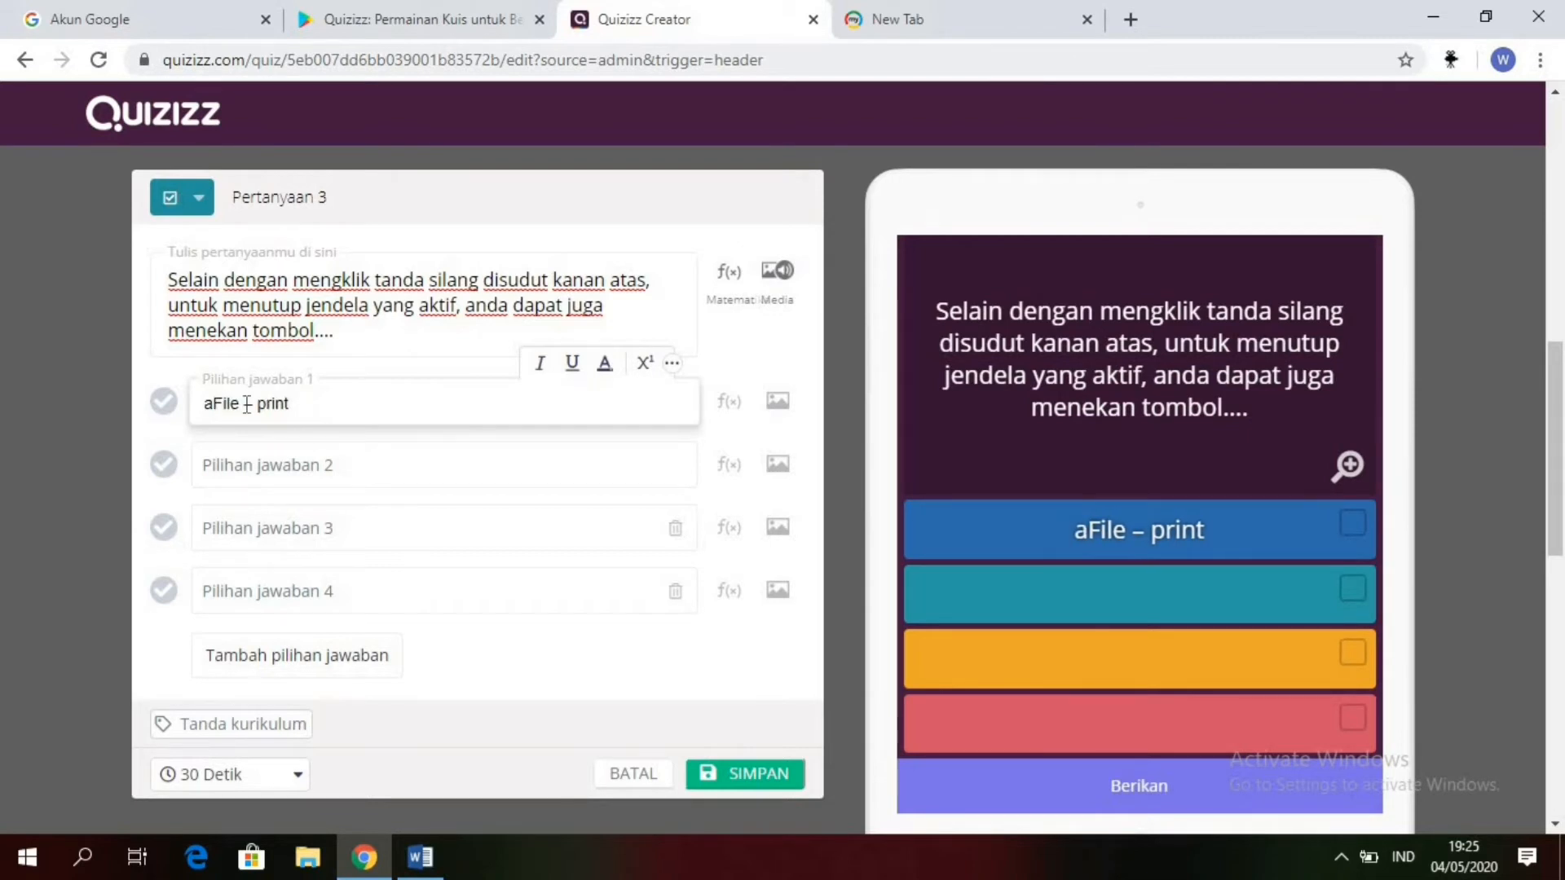
key("BackSpace")
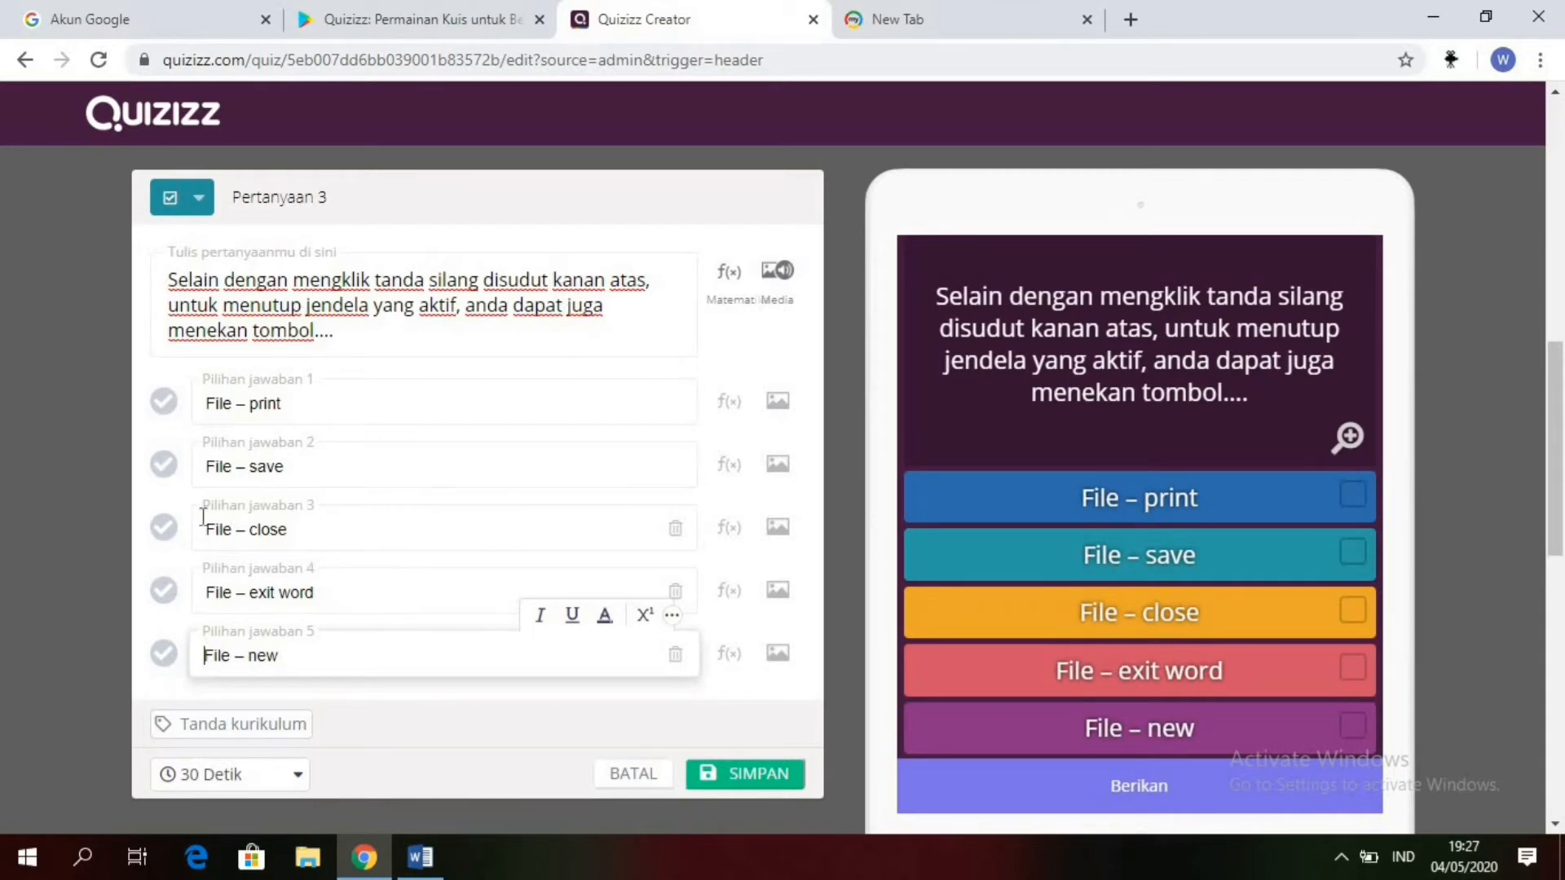
Step: Save question 3 with "File – close" marked as the correct answer and a time limit of 2 Menit
left_click(164, 530)
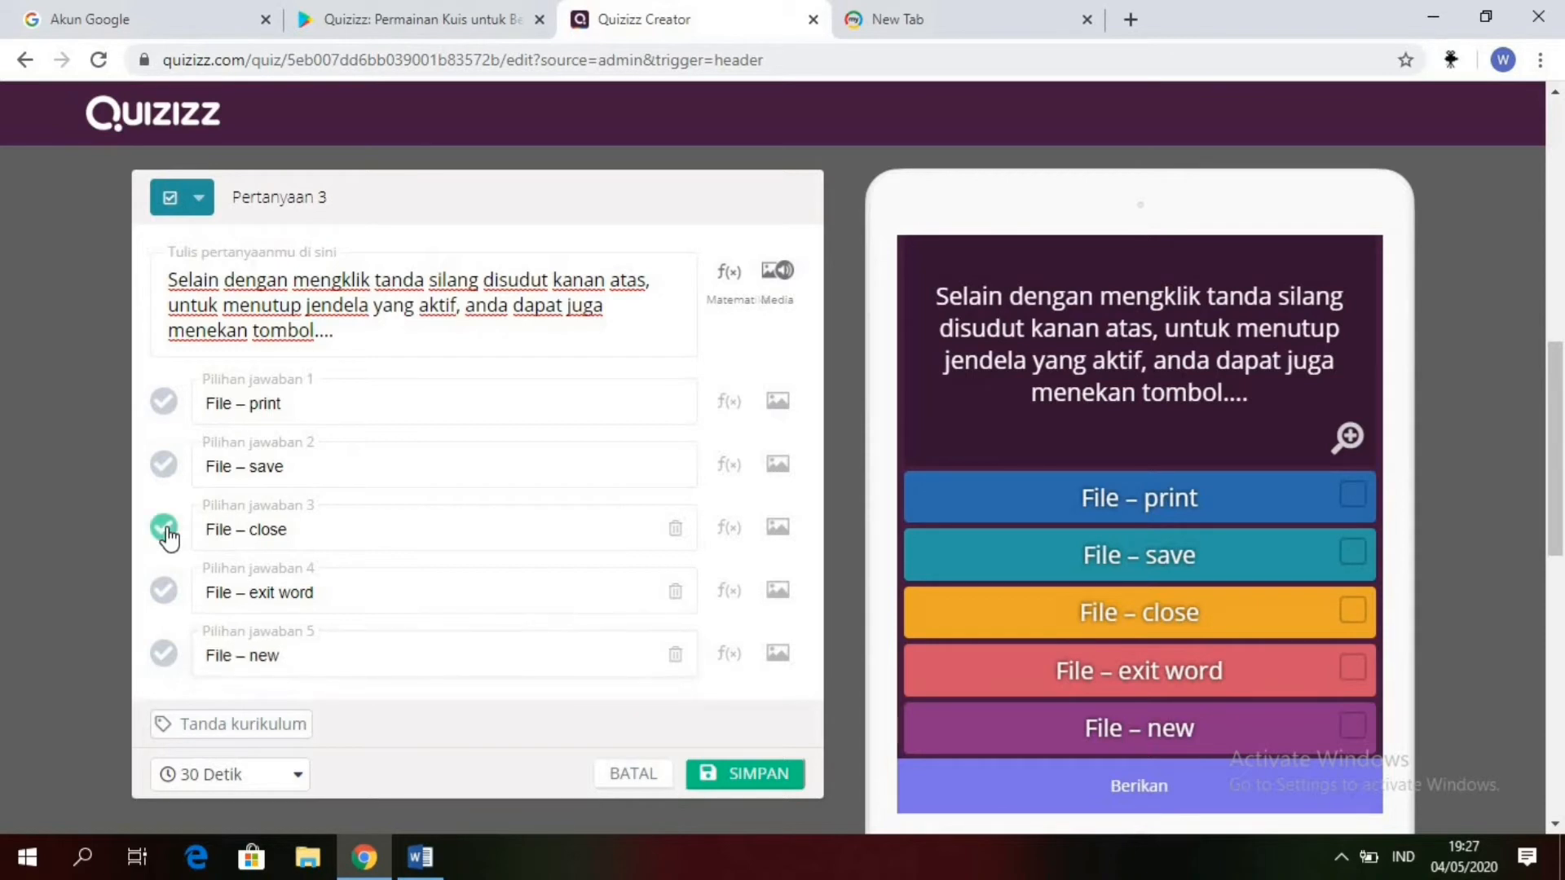
left_click(298, 778)
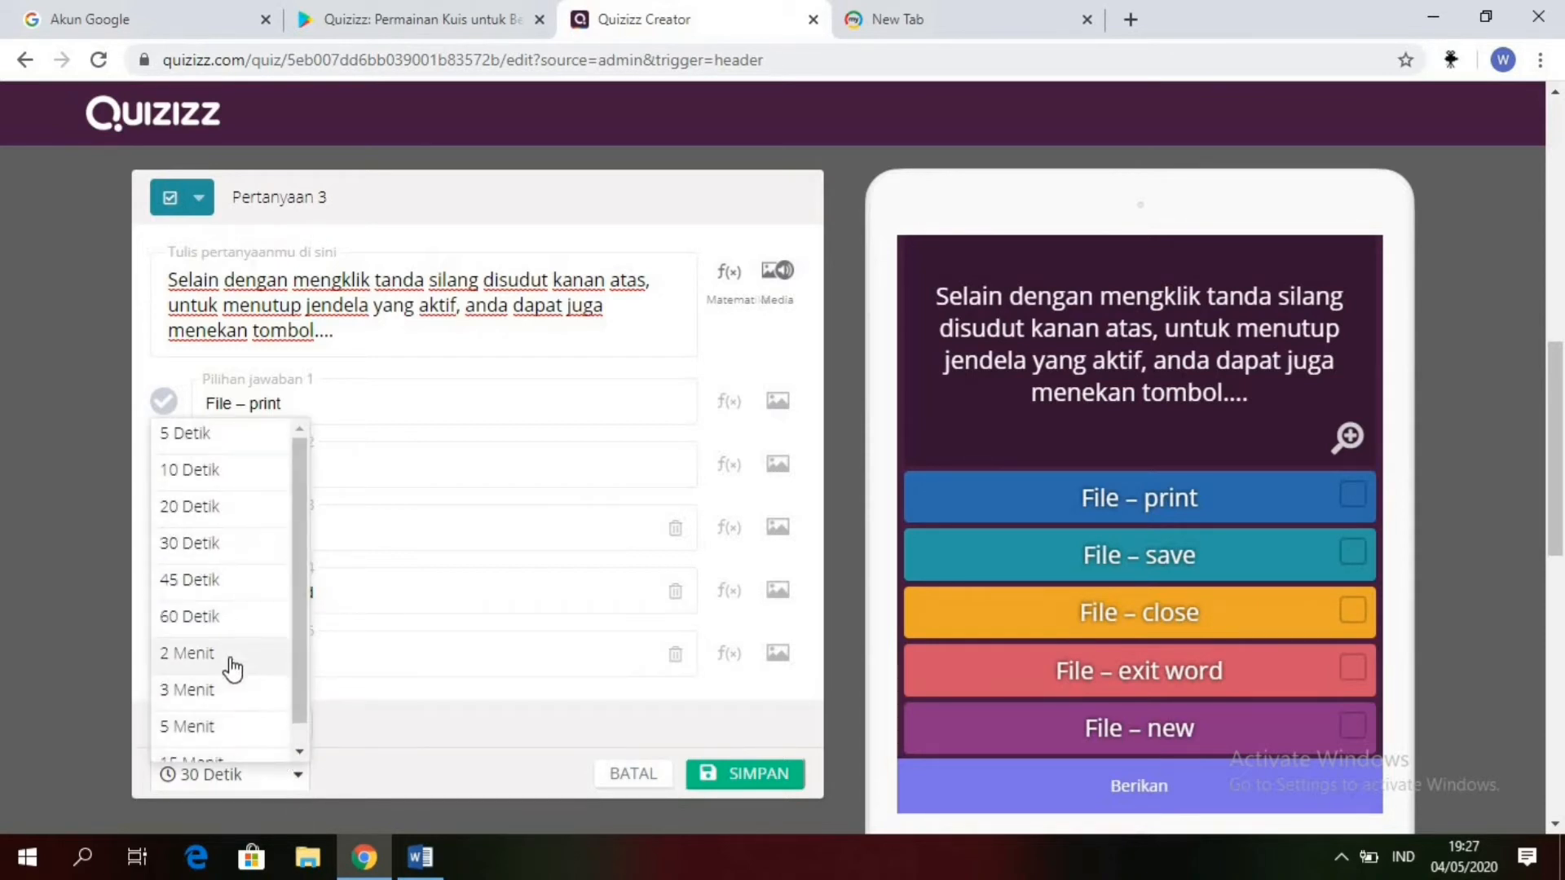
left_click(233, 659)
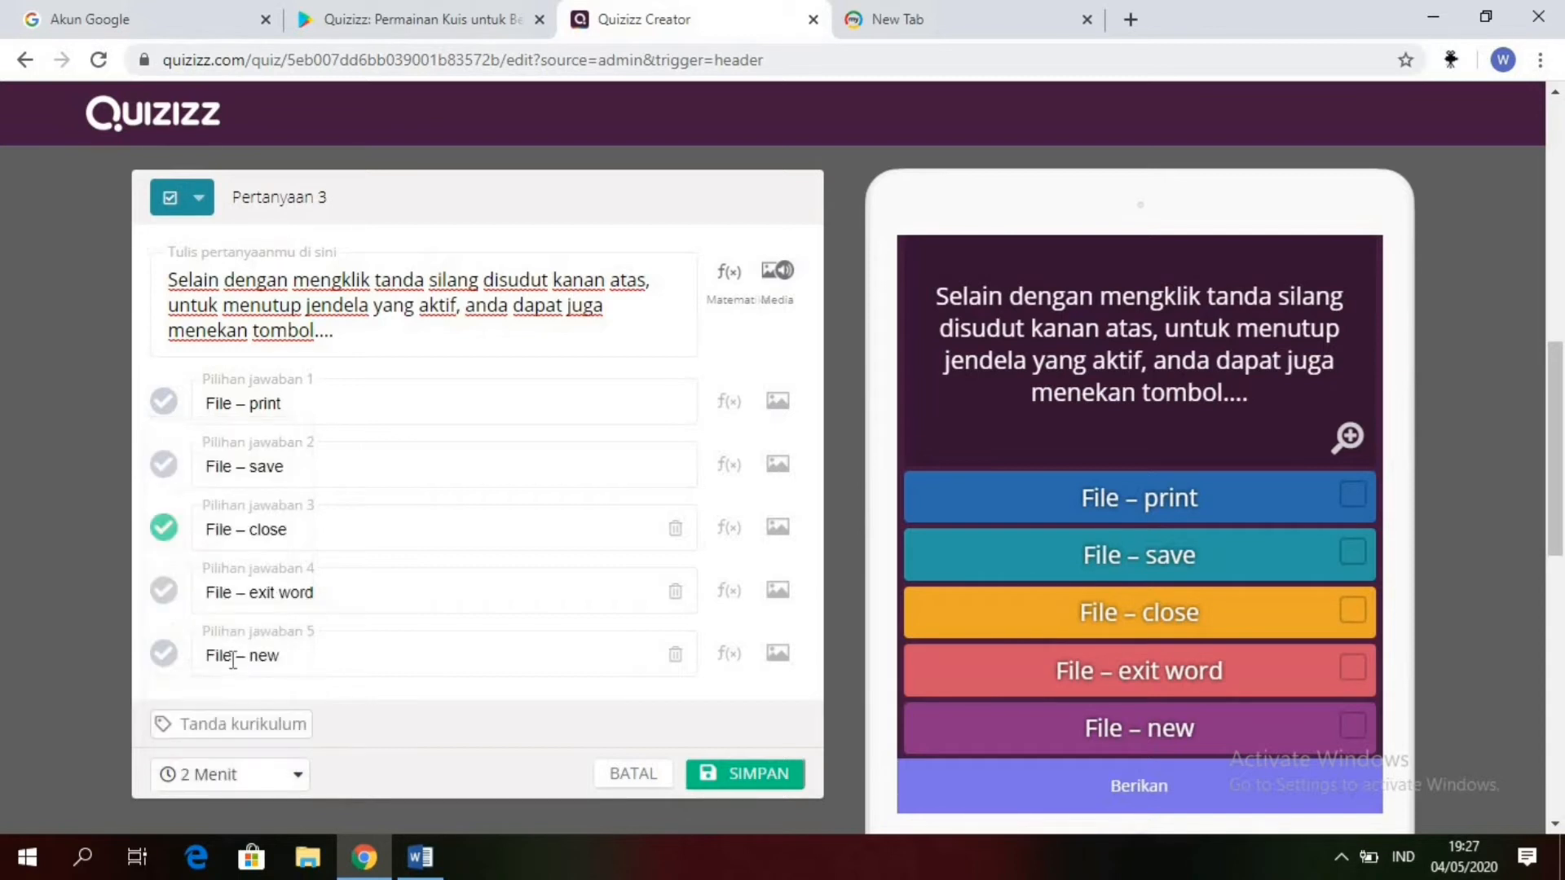
left_click(771, 785)
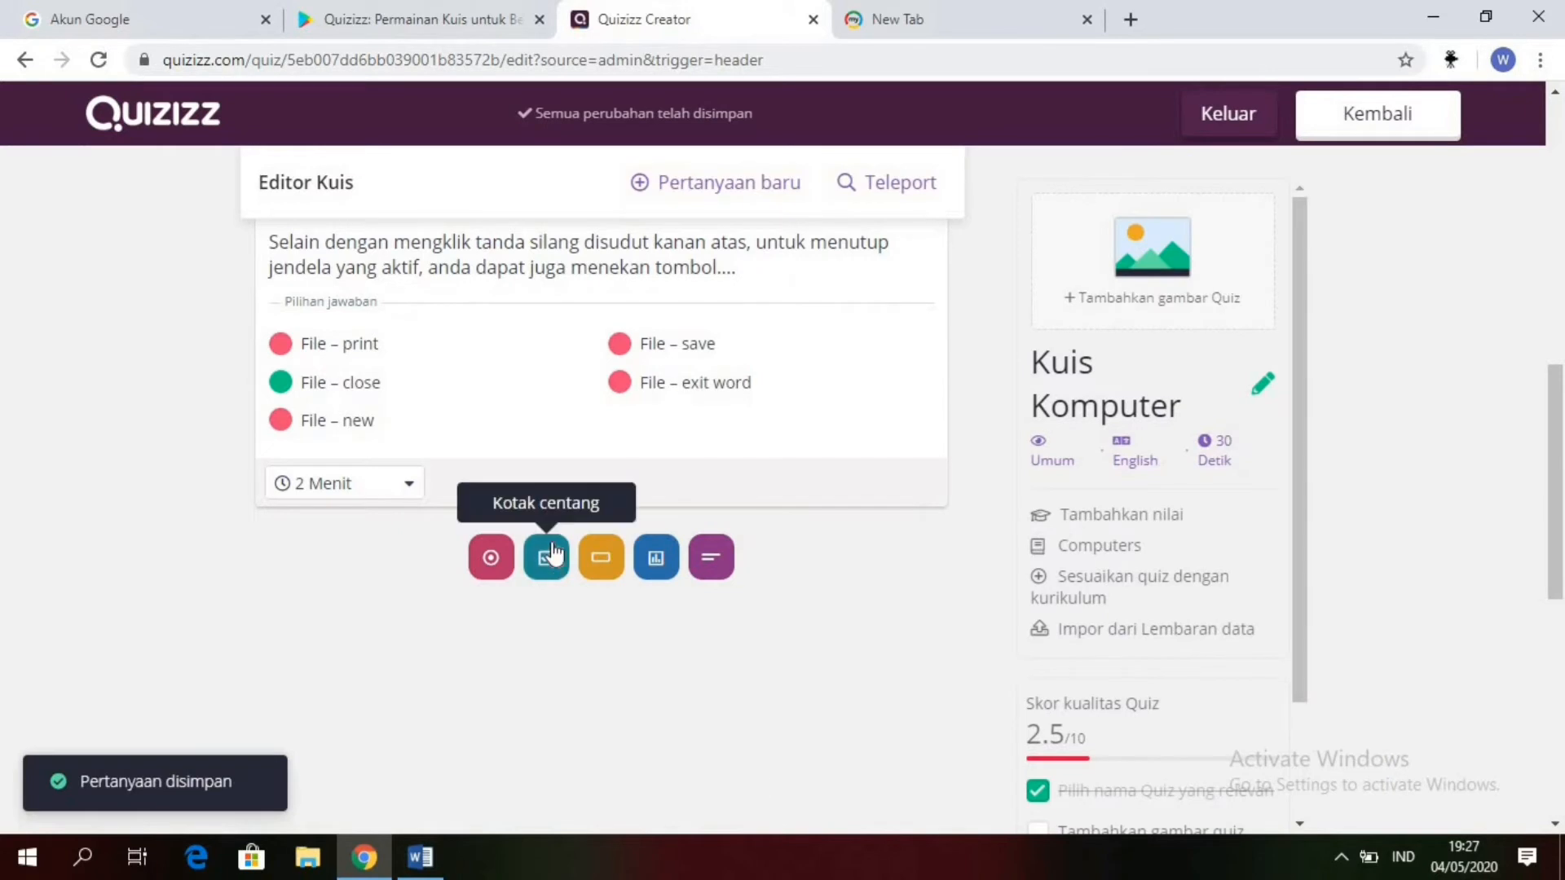
Step: Add a checkbox question as question 4, and copy the question 4 sentence "Jenis jaringan yang digunakan…" from the Word document
left_click(547, 556)
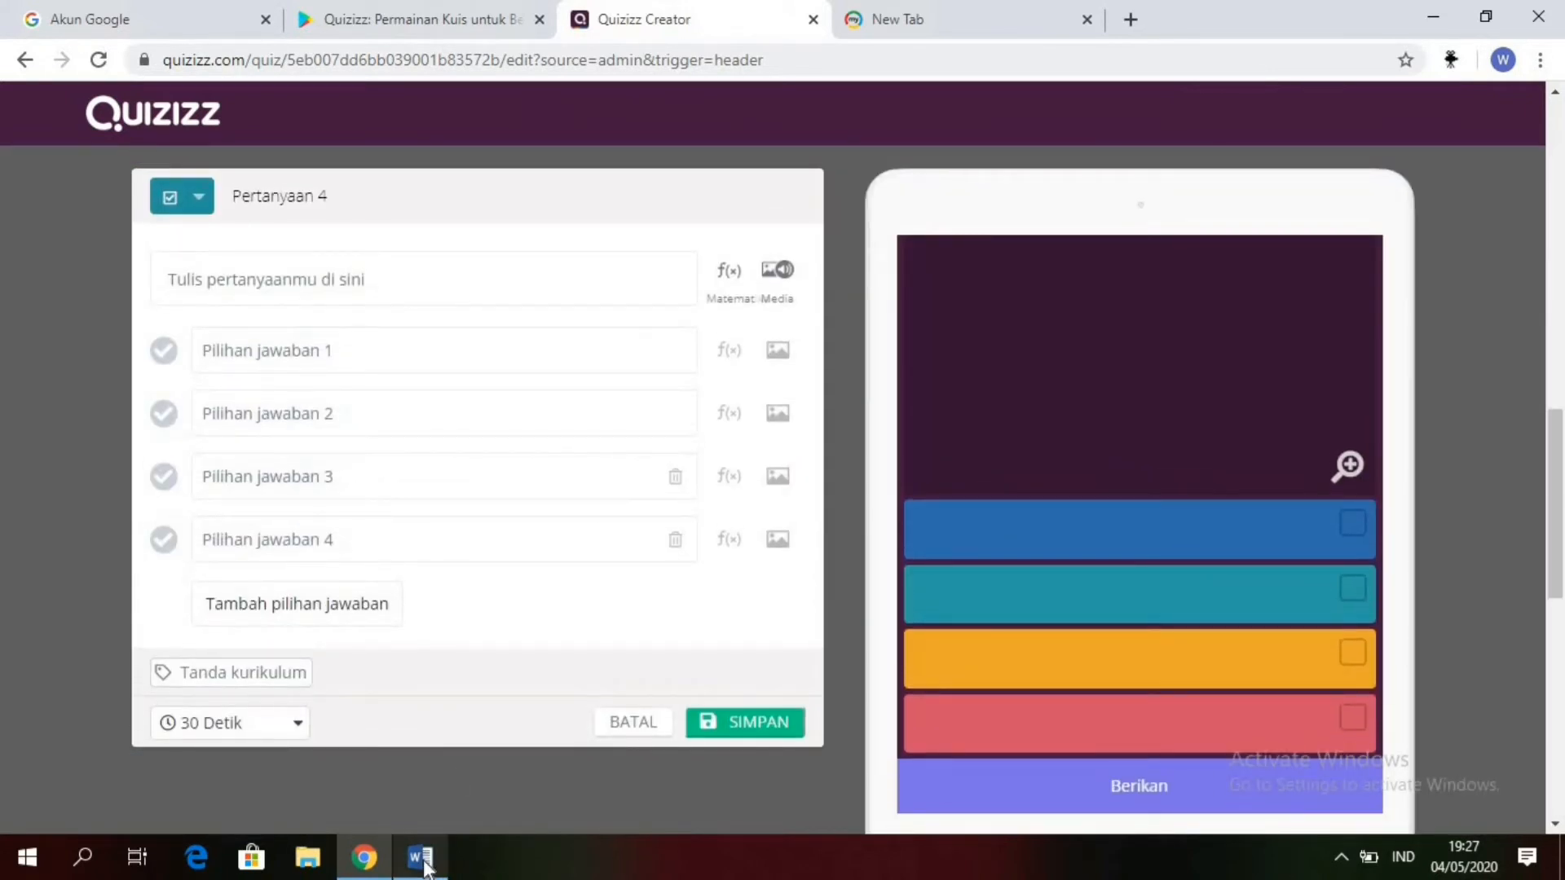
mouse_move(424, 862)
left_click(424, 784)
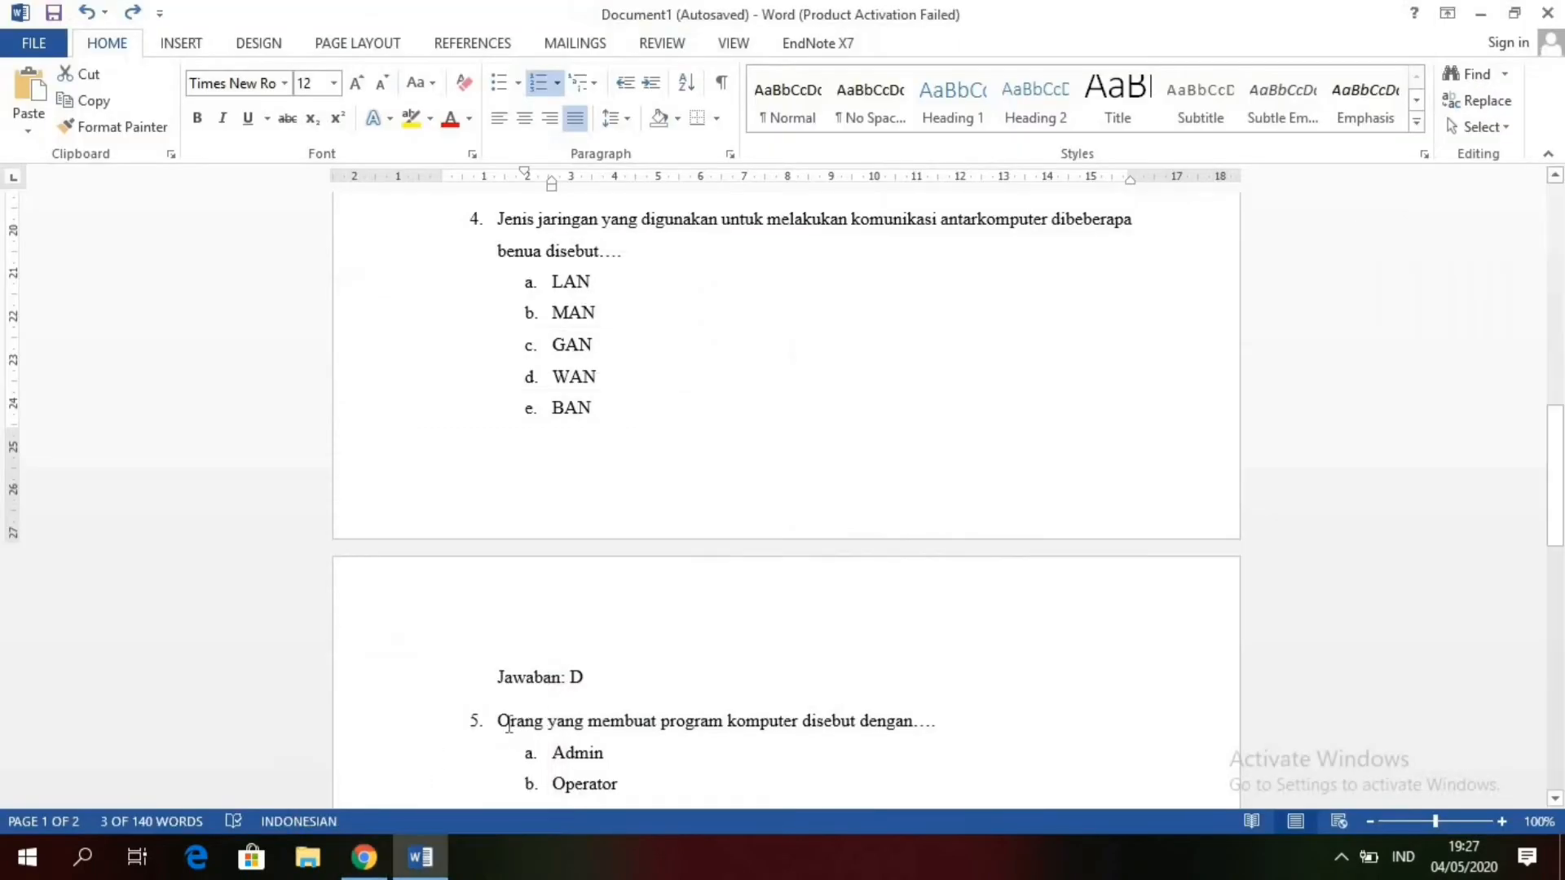
left_click(500, 220)
left_click_drag(500, 220, 649, 251)
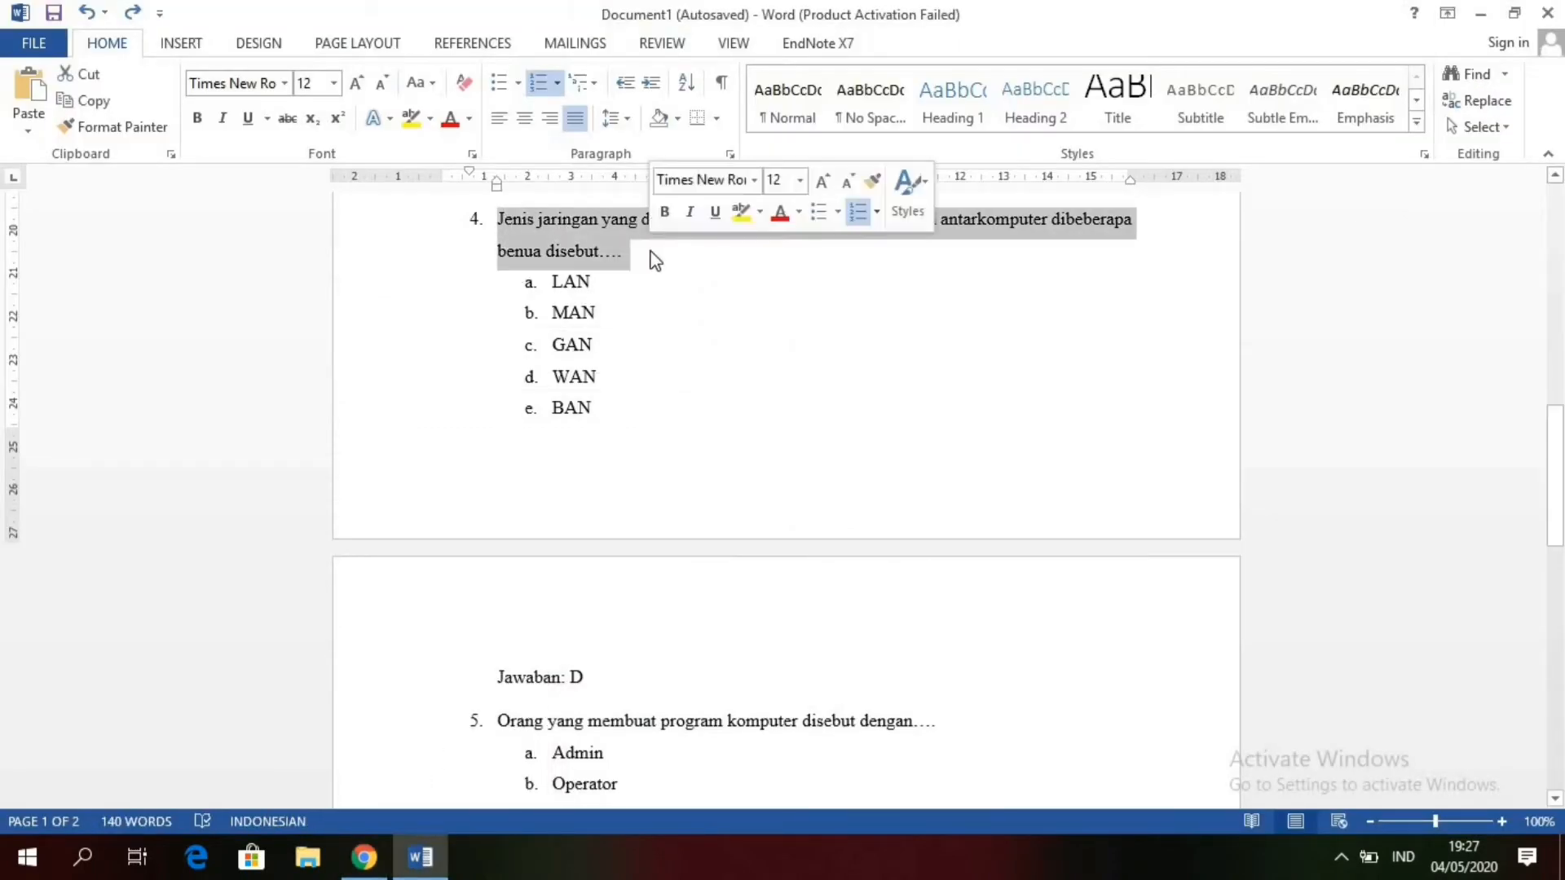
left_click(75, 102)
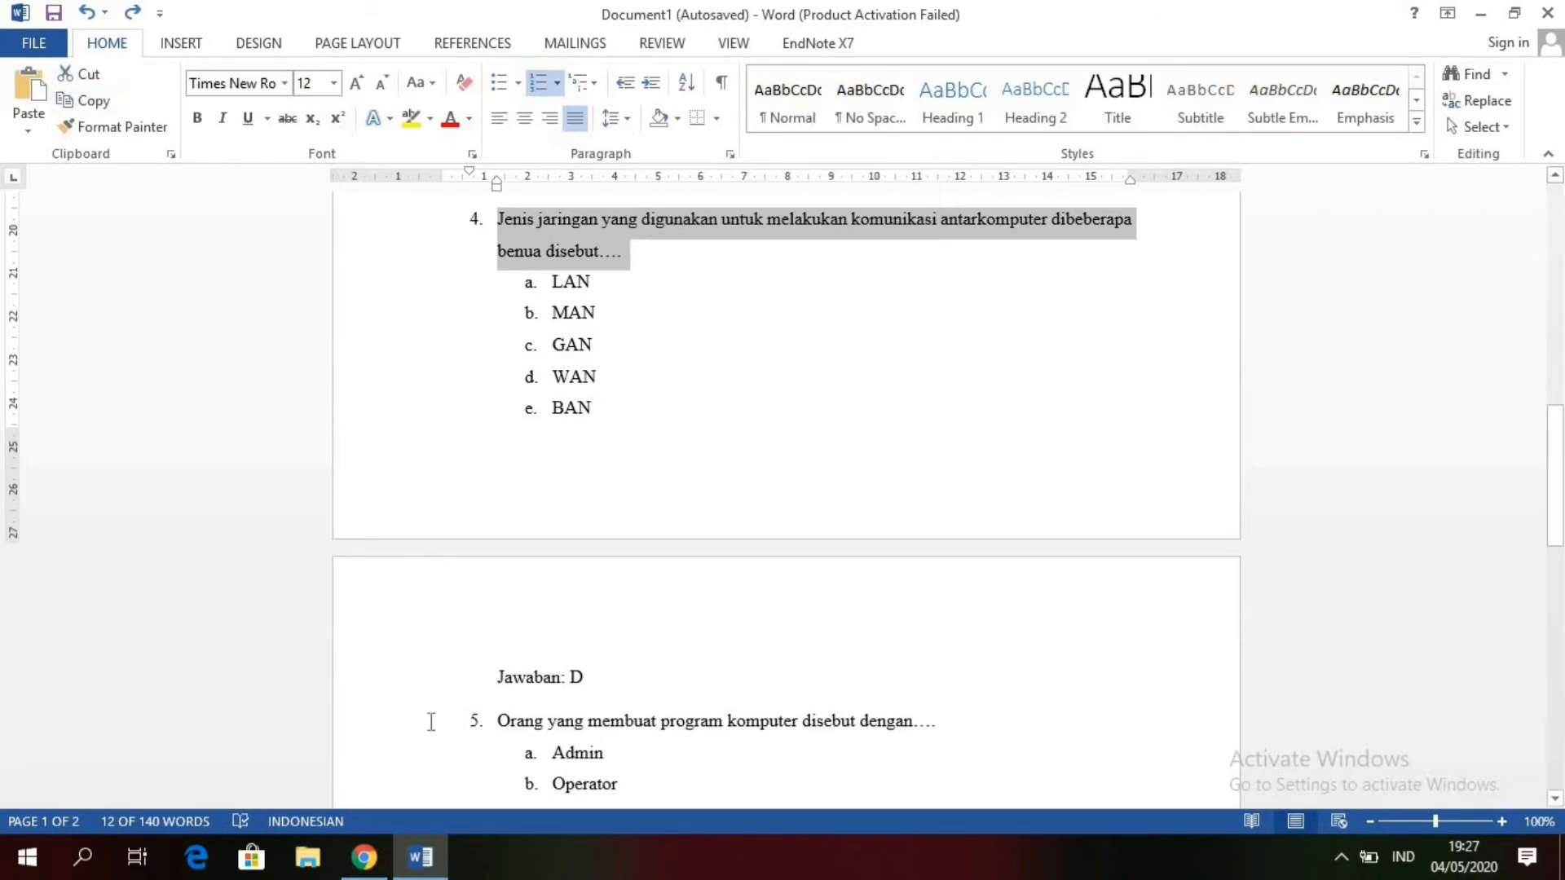
Step: Back in Quizizz, paste the copied sentence as the question 4 text and remove its leading "1." with the spacing
left_click(364, 856)
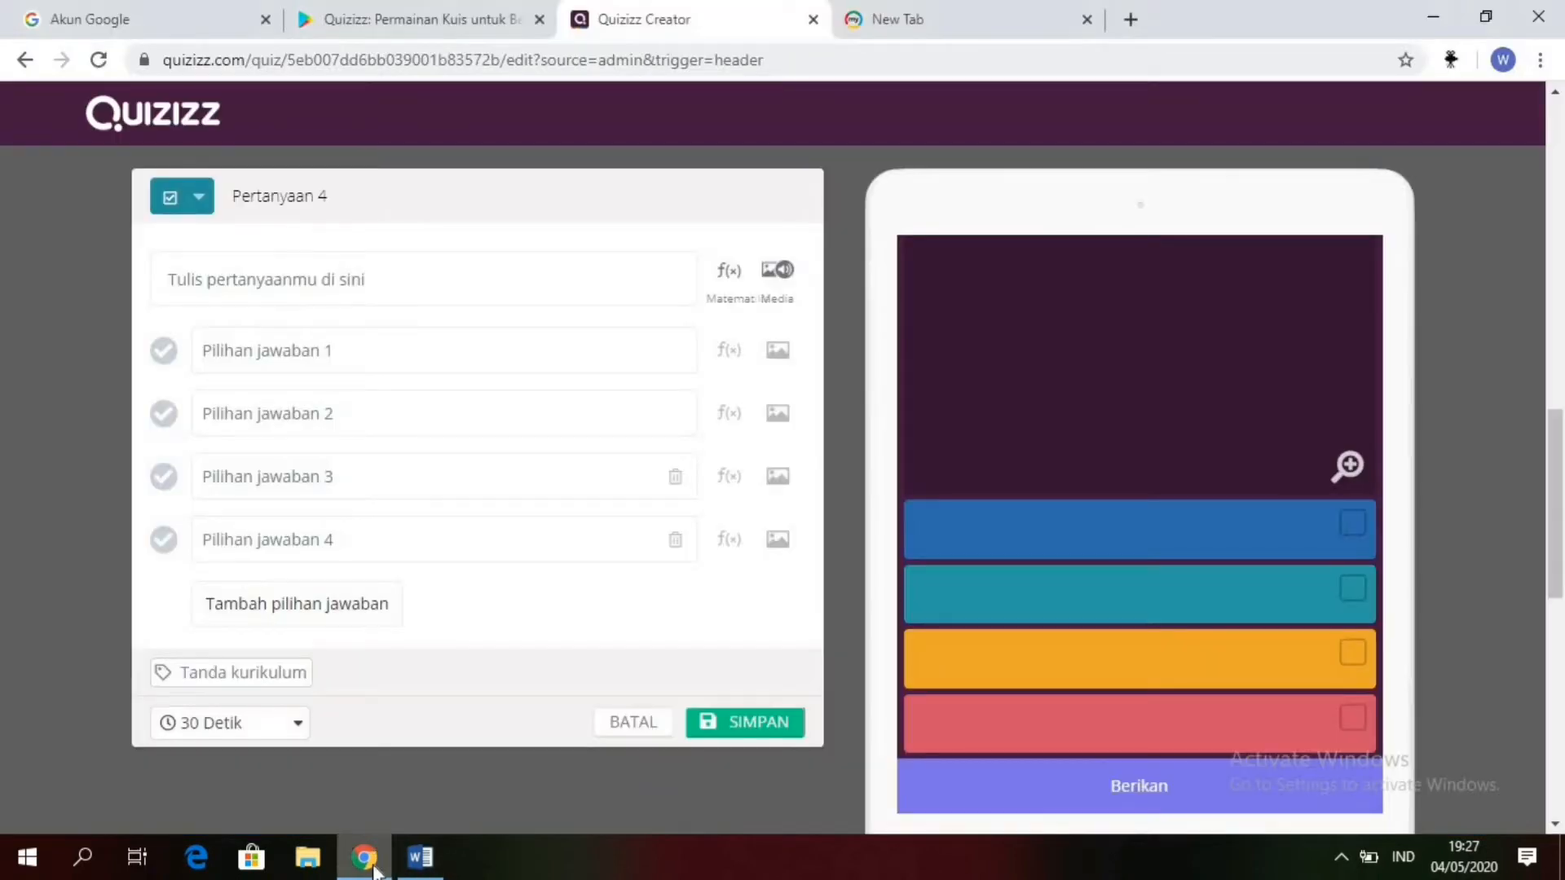
left_click(331, 272)
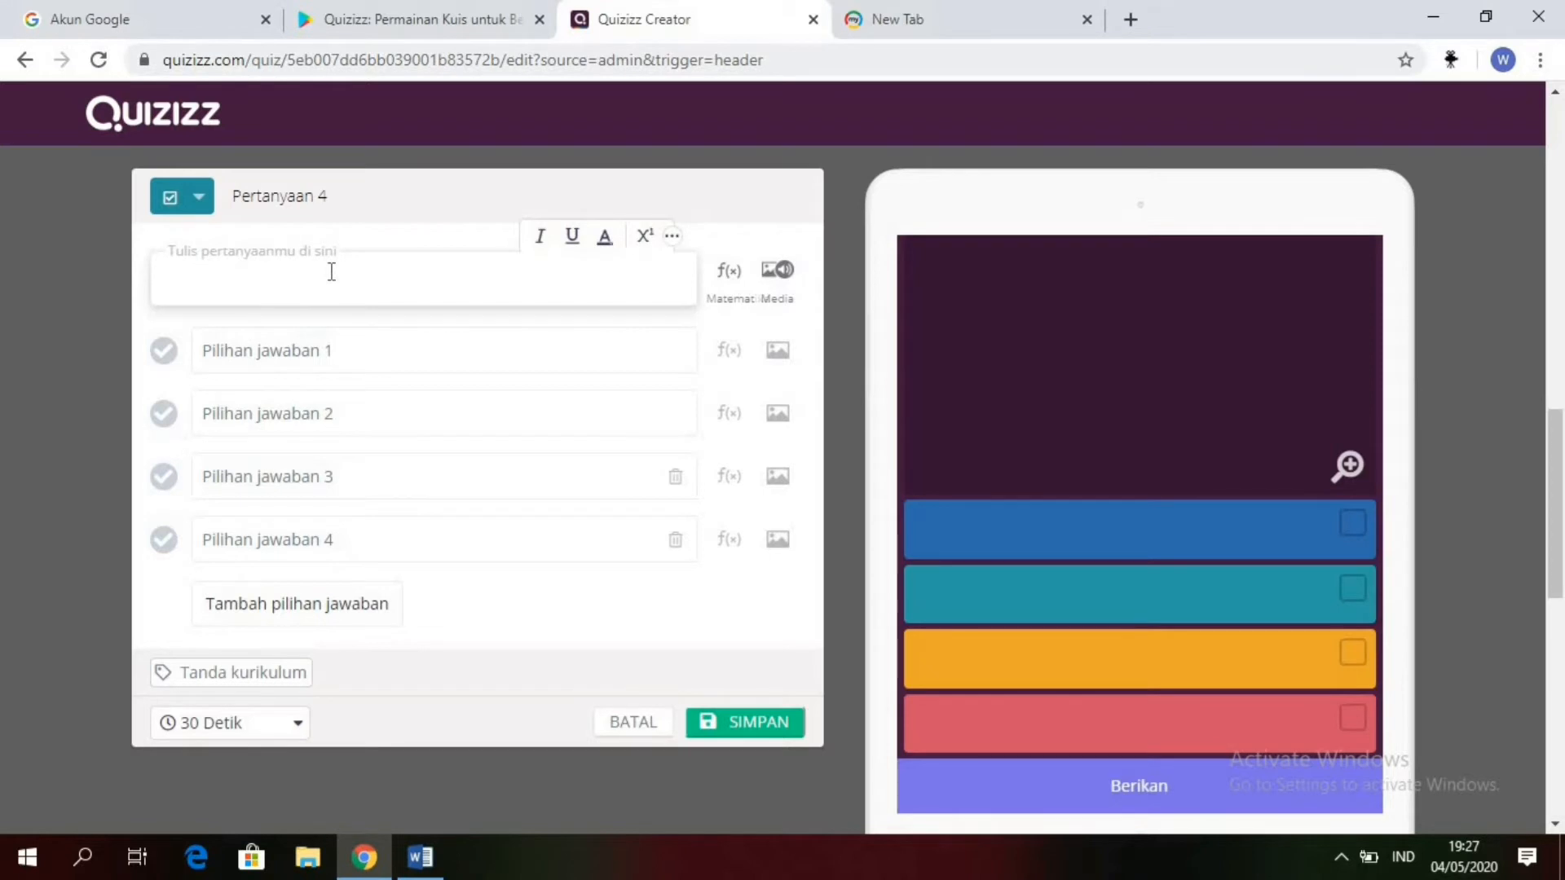
key("ctrl+v")
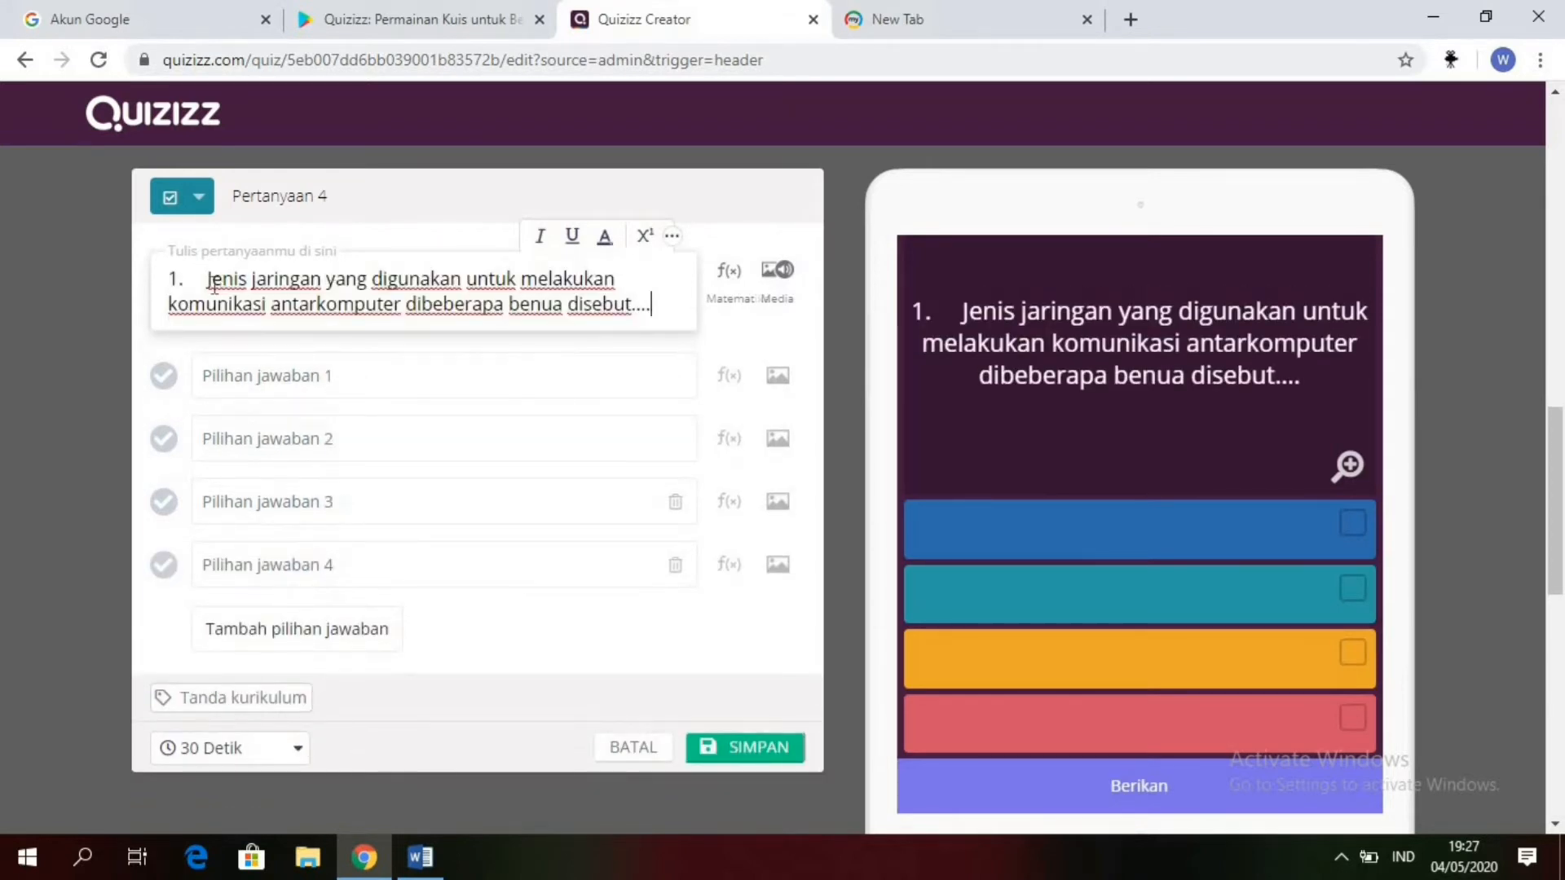
key("BackSpace")
key("BackSpace")
key("BackSpace")
key("BackSpace")
key("BackSpace")
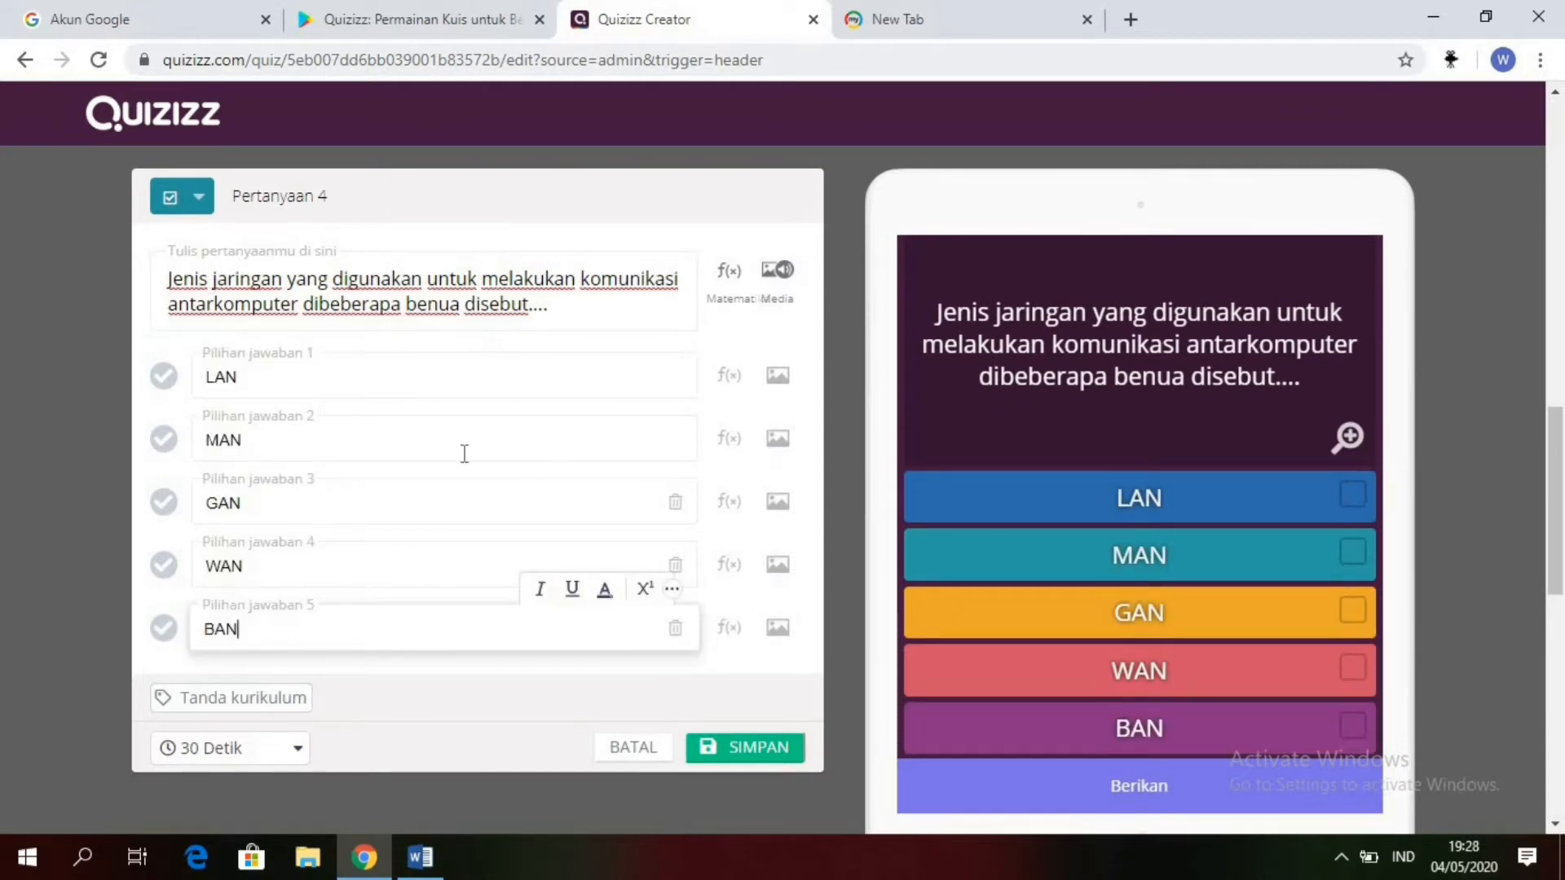
Step: Mark "WAN" as the correct answer, set the time limit to 2 Menit and save question 4
left_click(171, 575)
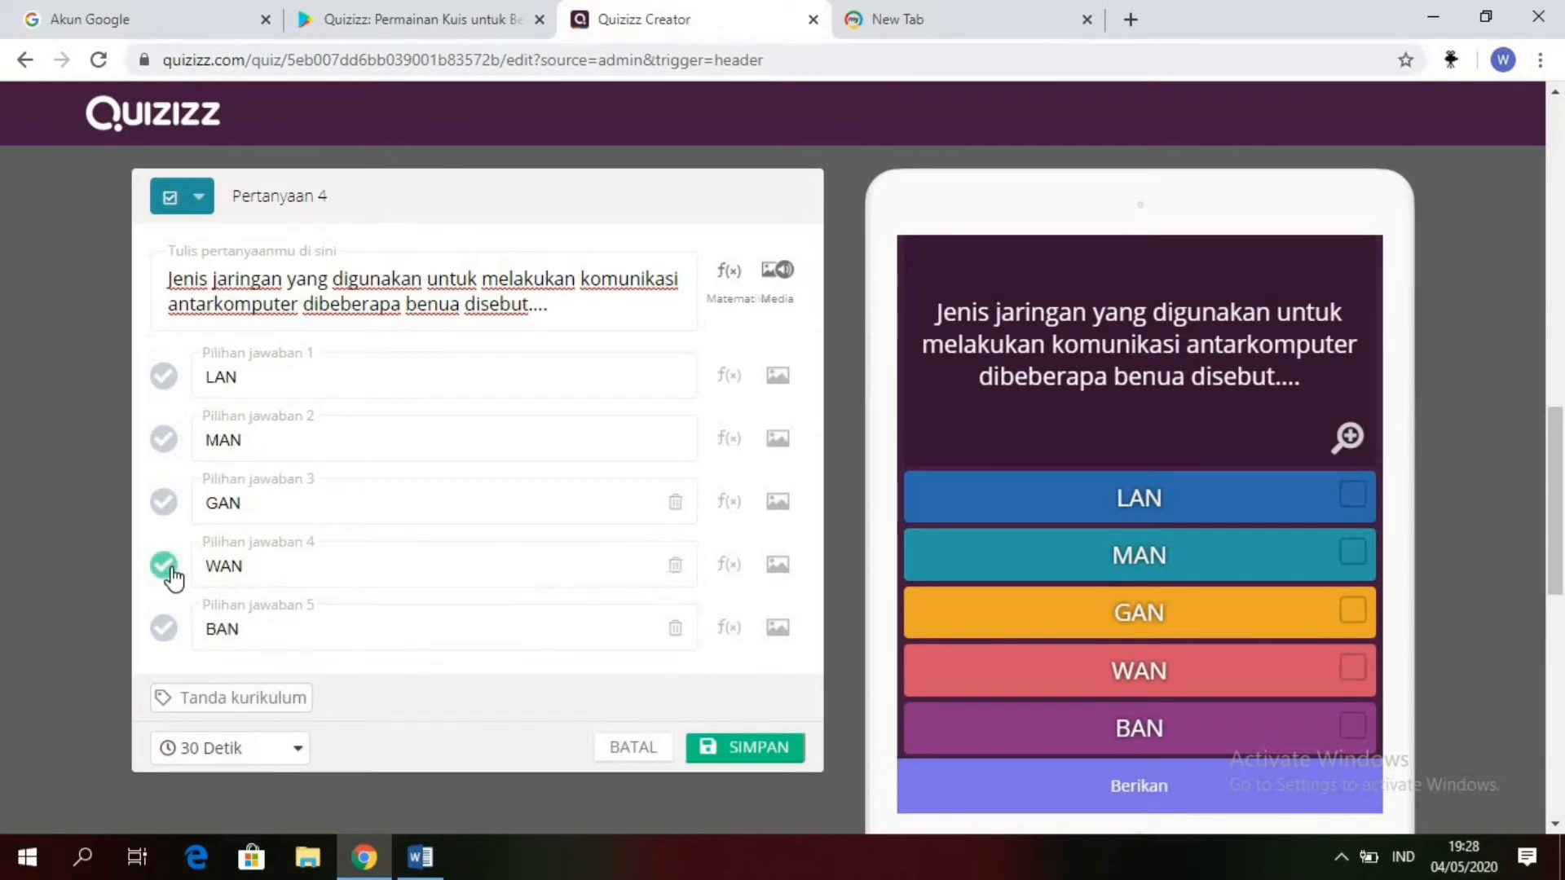
left_click(237, 754)
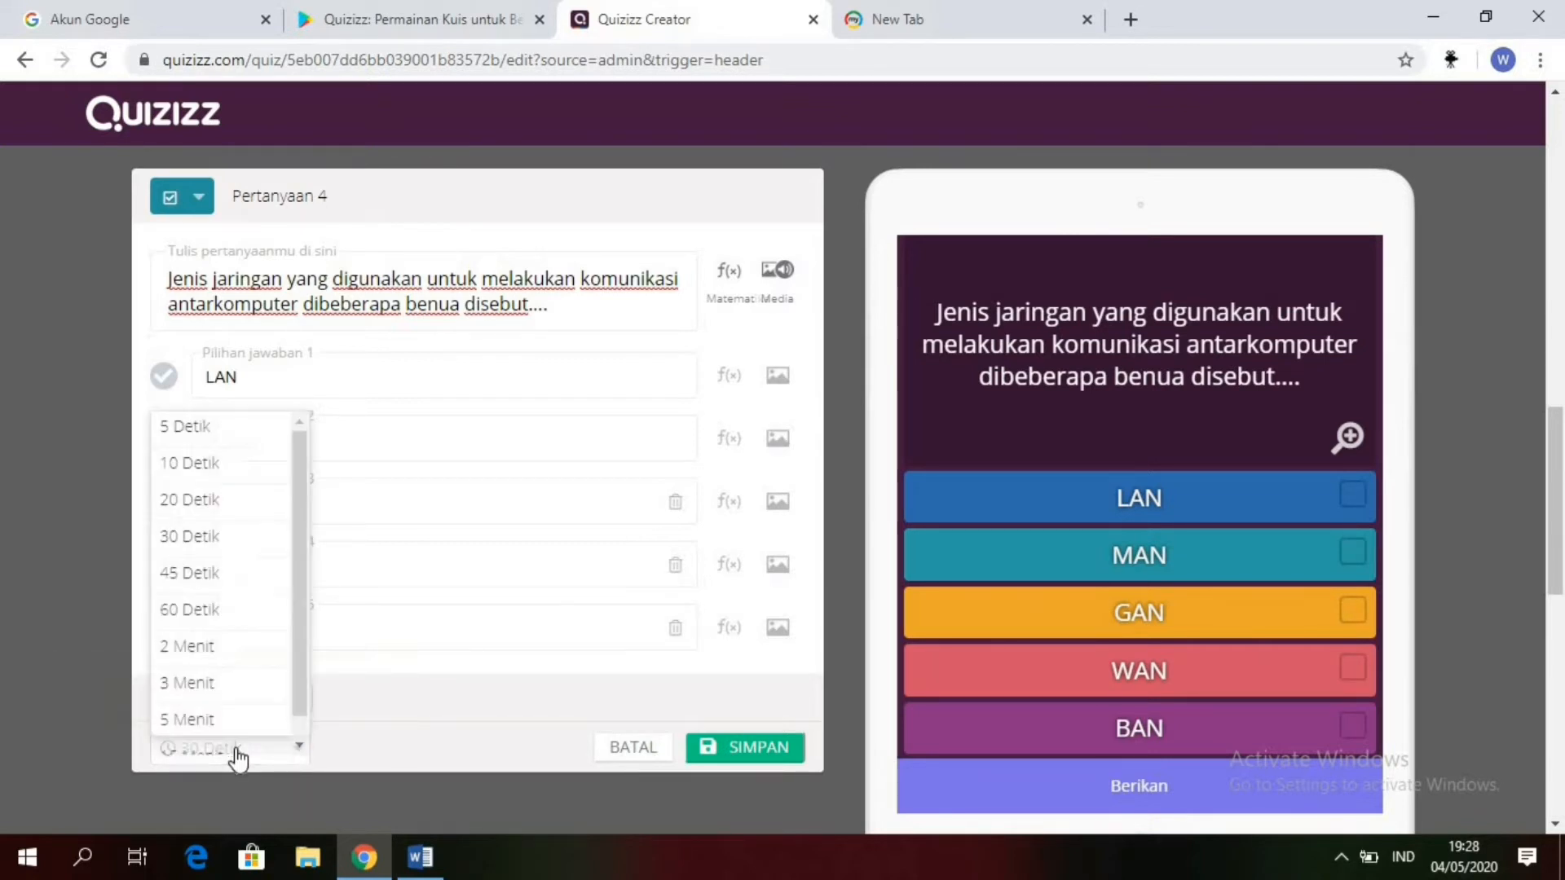
left_click(219, 629)
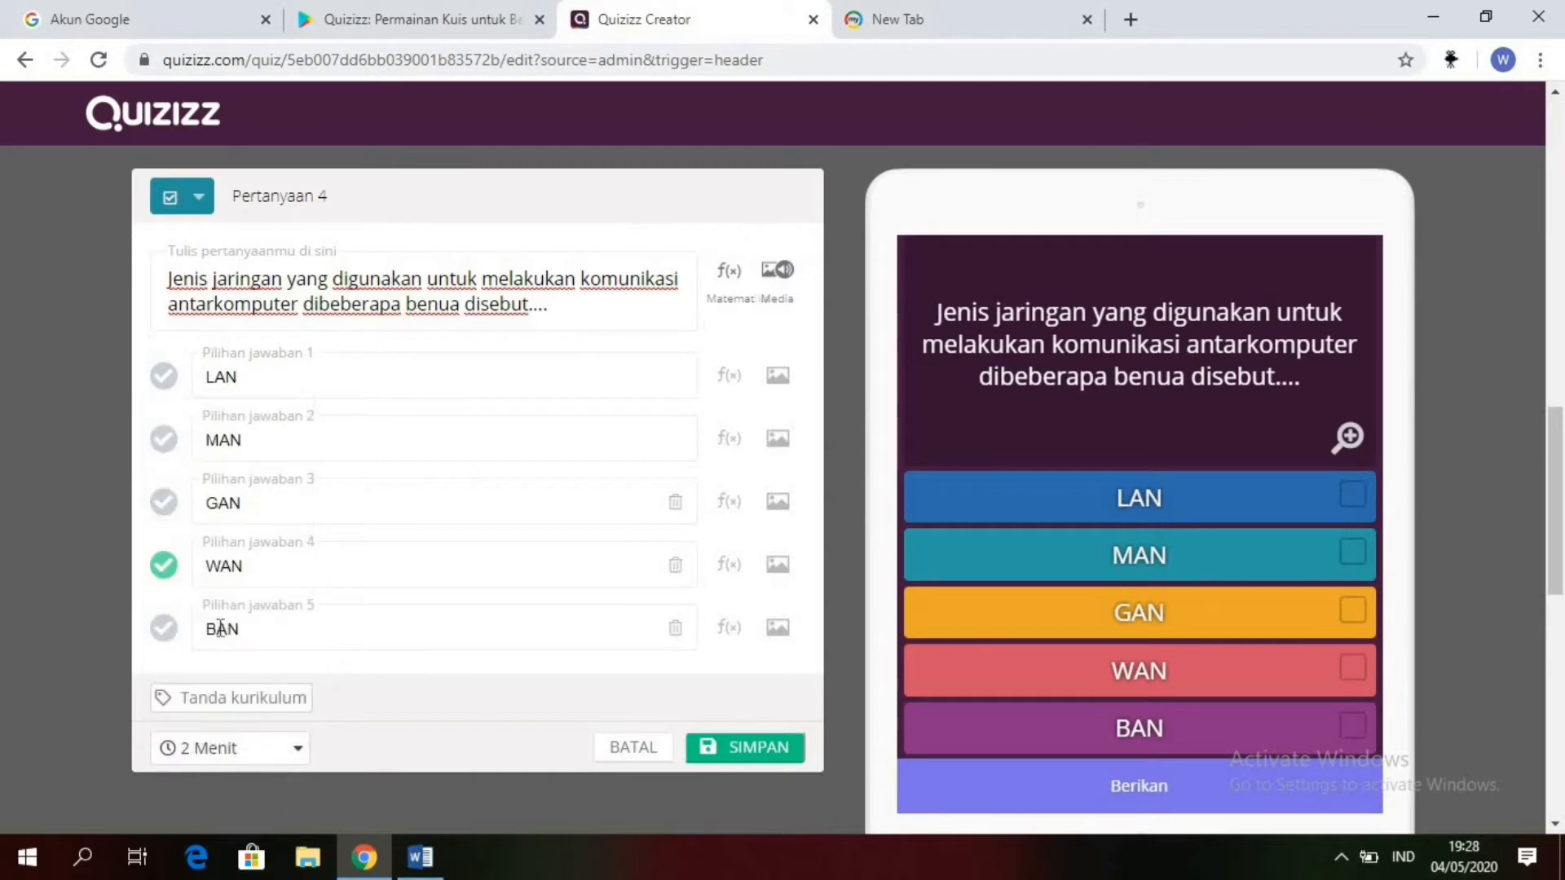
left_click(762, 750)
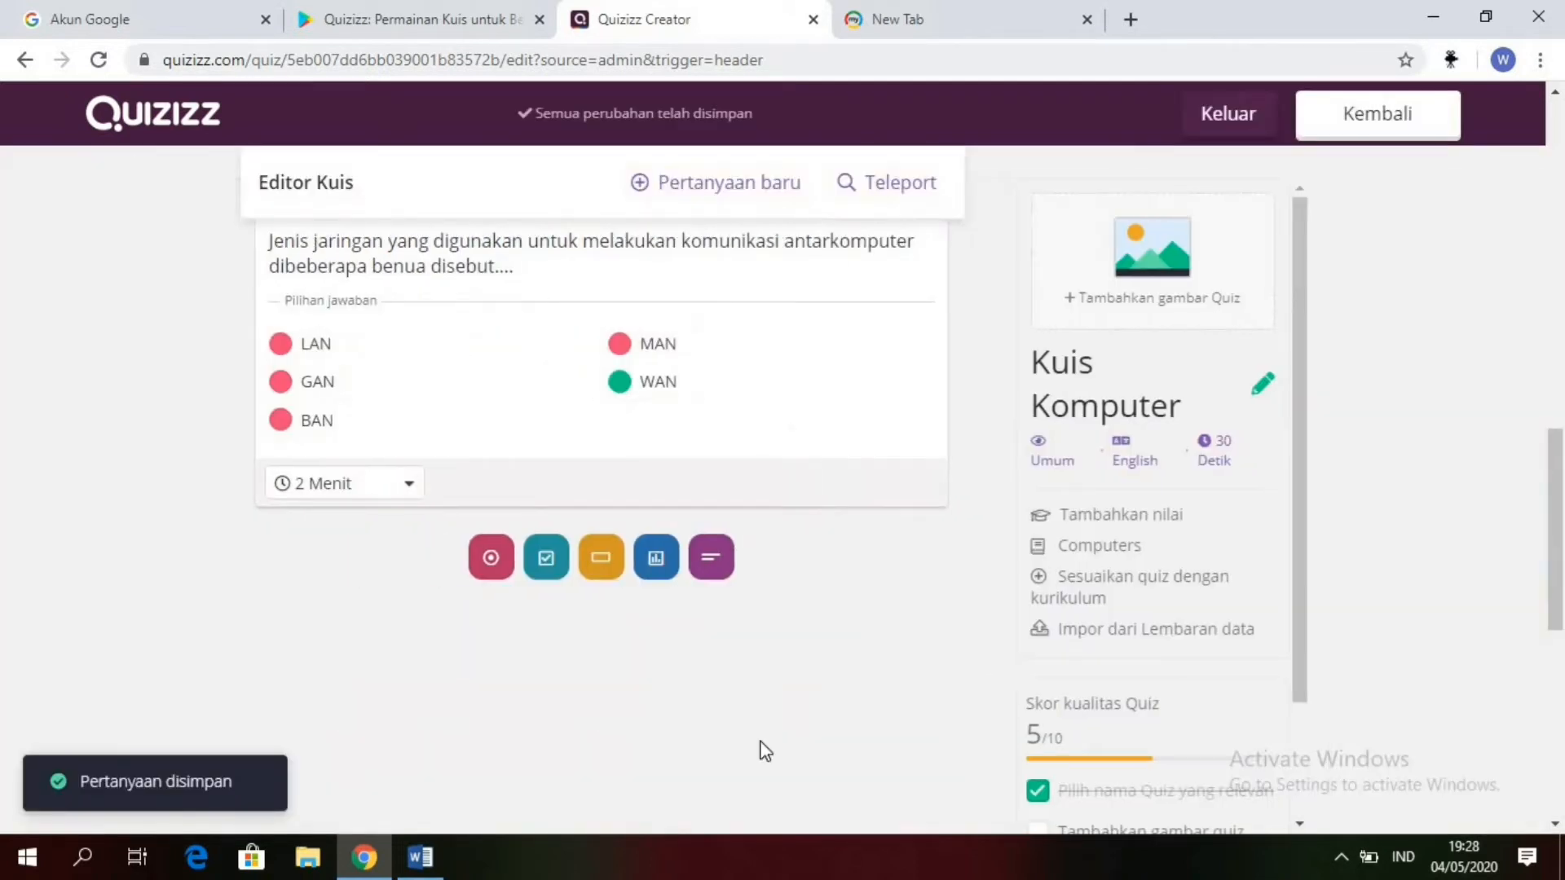
Step: Add a checkbox question as question 5, and select the sentence "Orang yang membuat program komputer disebut dengan…." in Word for copying
left_click(548, 560)
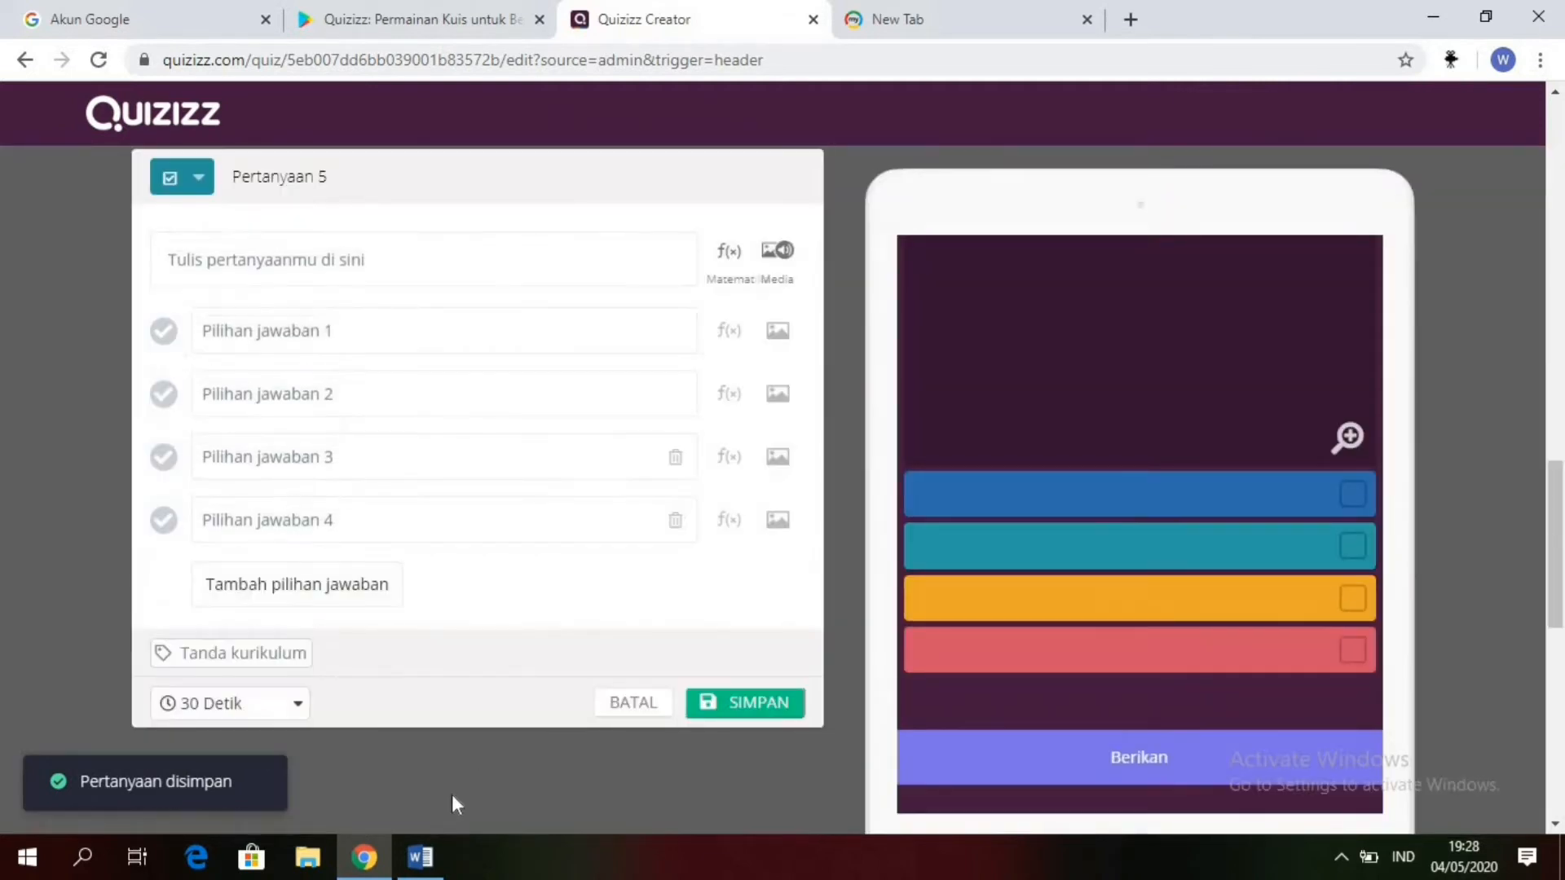
left_click(419, 857)
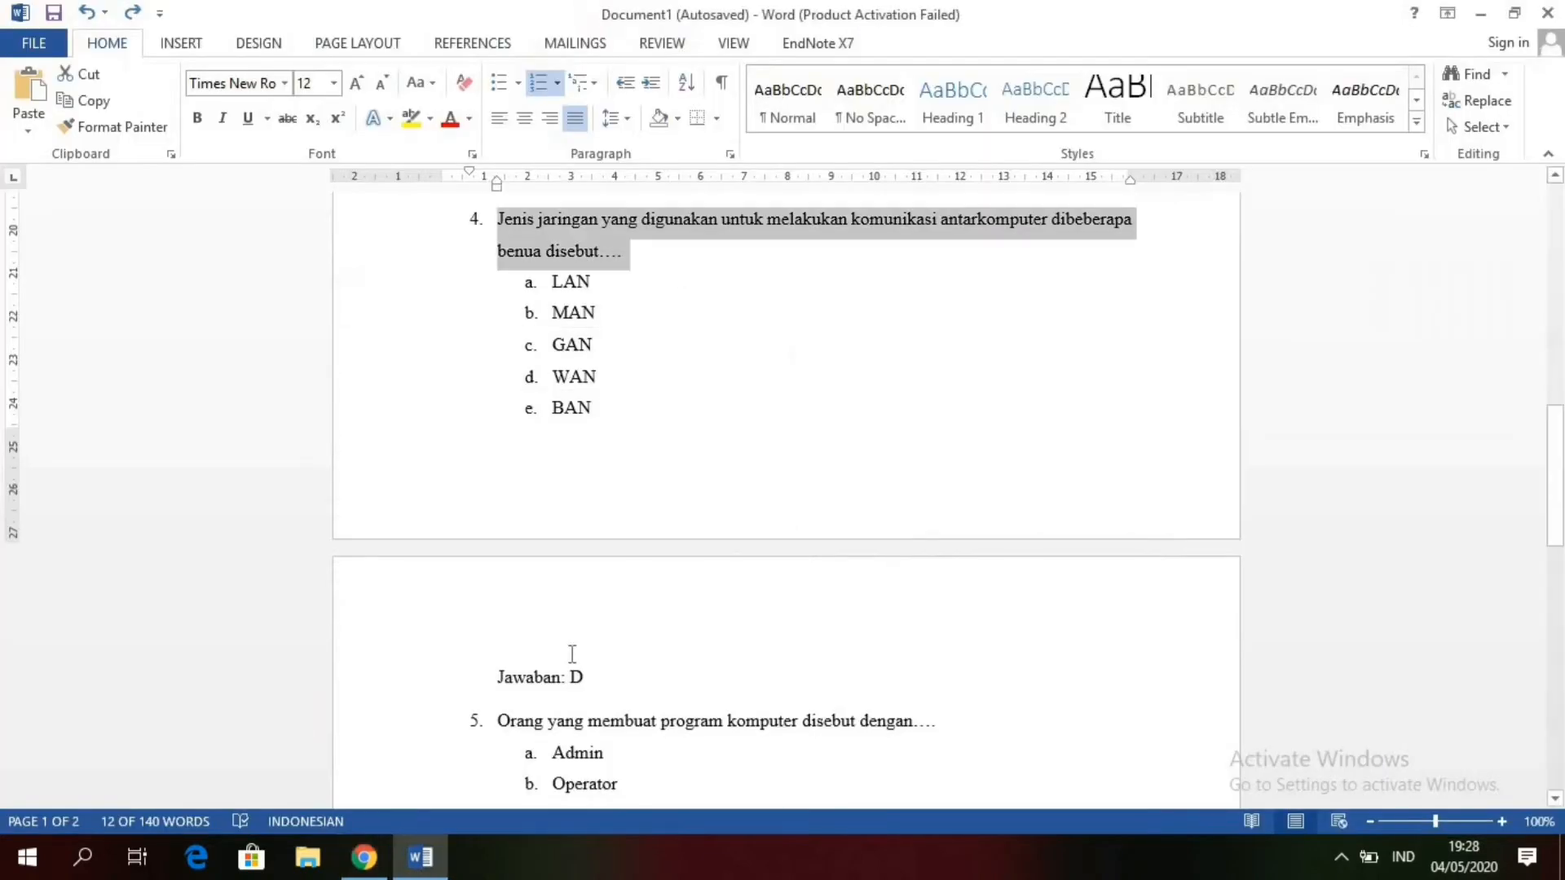
key("Down")
key("Down")
key("Down")
key("Down")
key("Down")
key("Down")
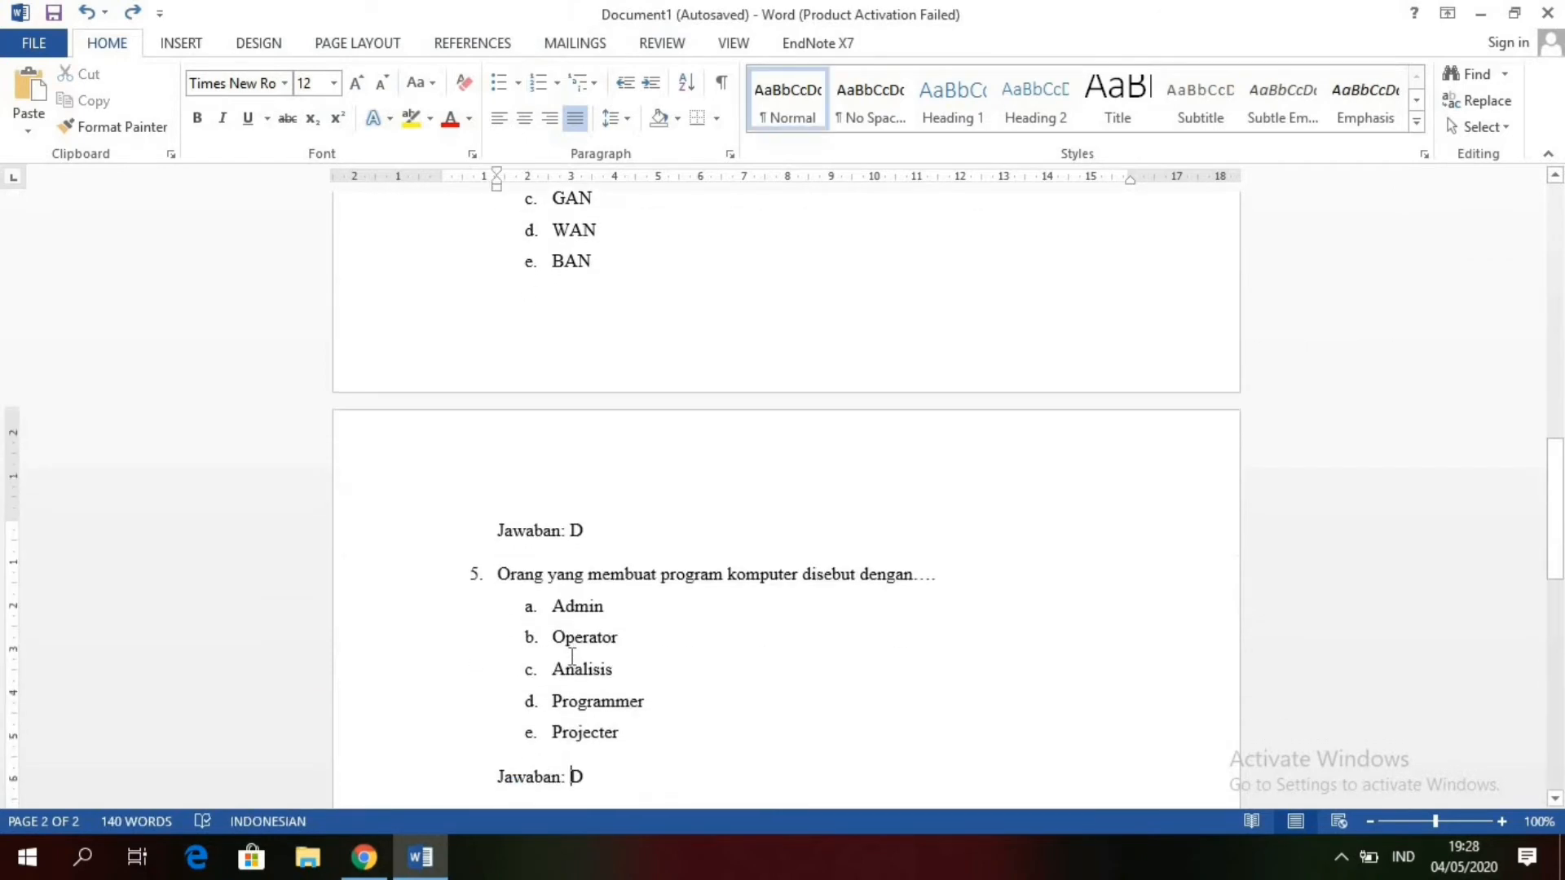
left_click(496, 581)
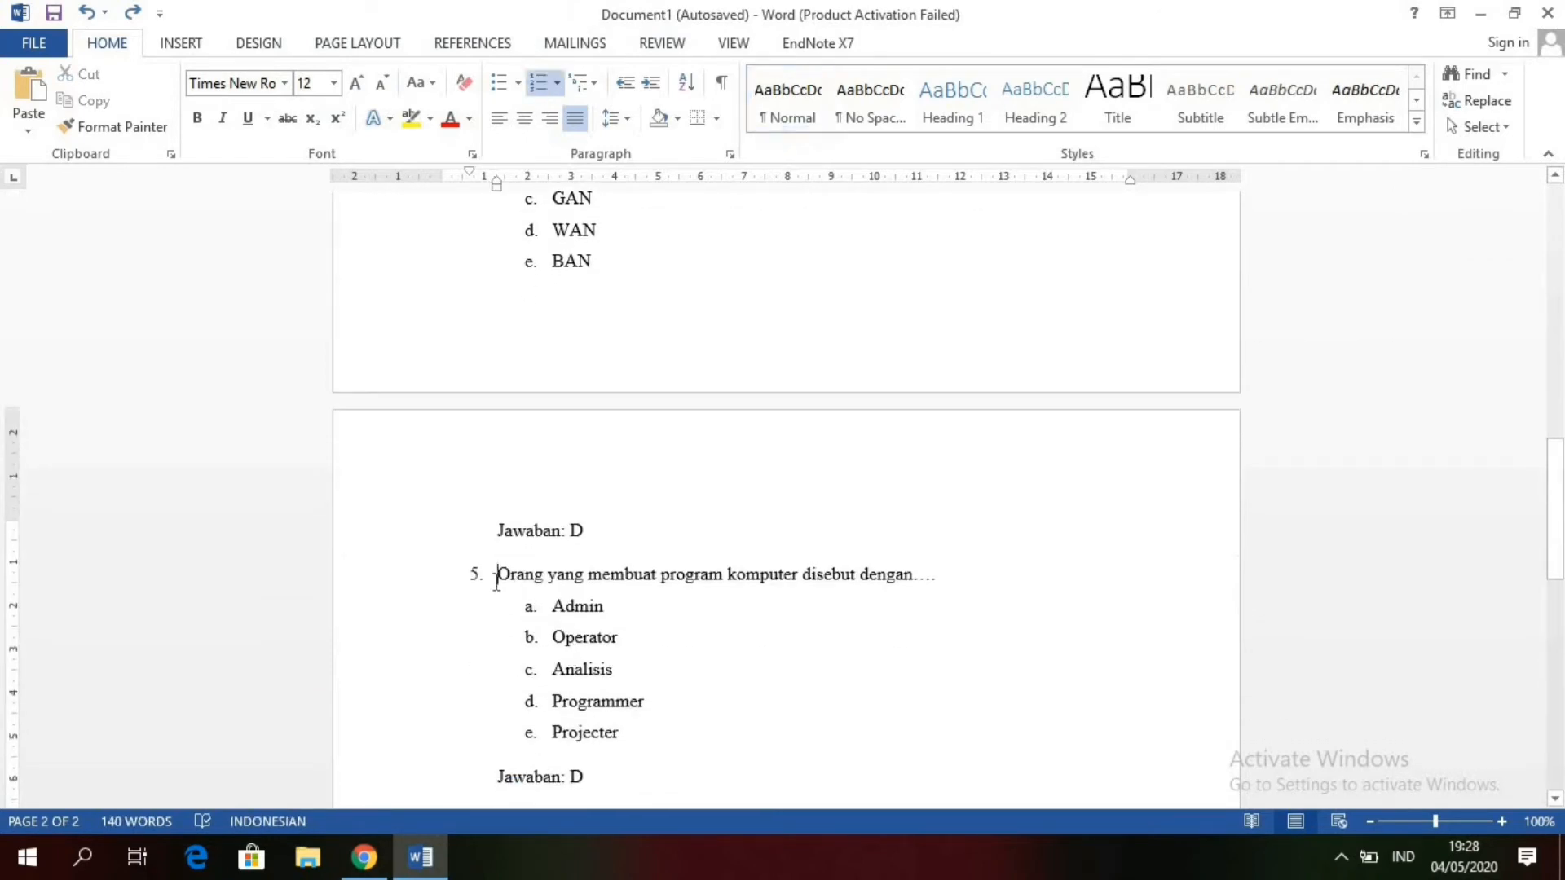
left_click_drag(496, 581, 945, 577)
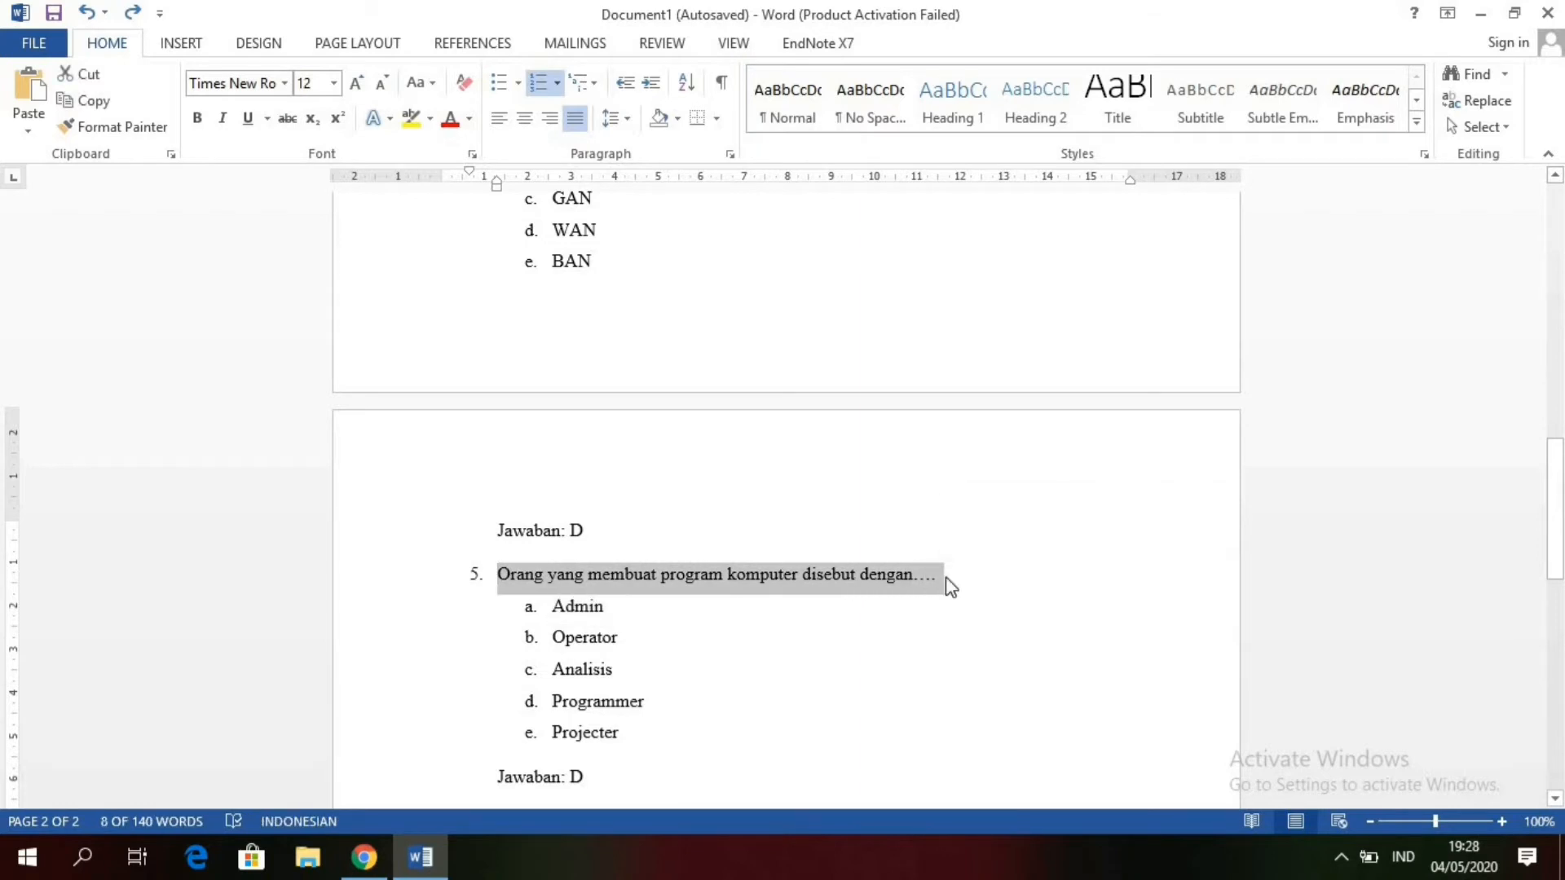
Step: Paste the sentence as the question 5 text in Quizizz, and remove the trailing blank line and the leading "1." with its spacing
left_click(386, 862)
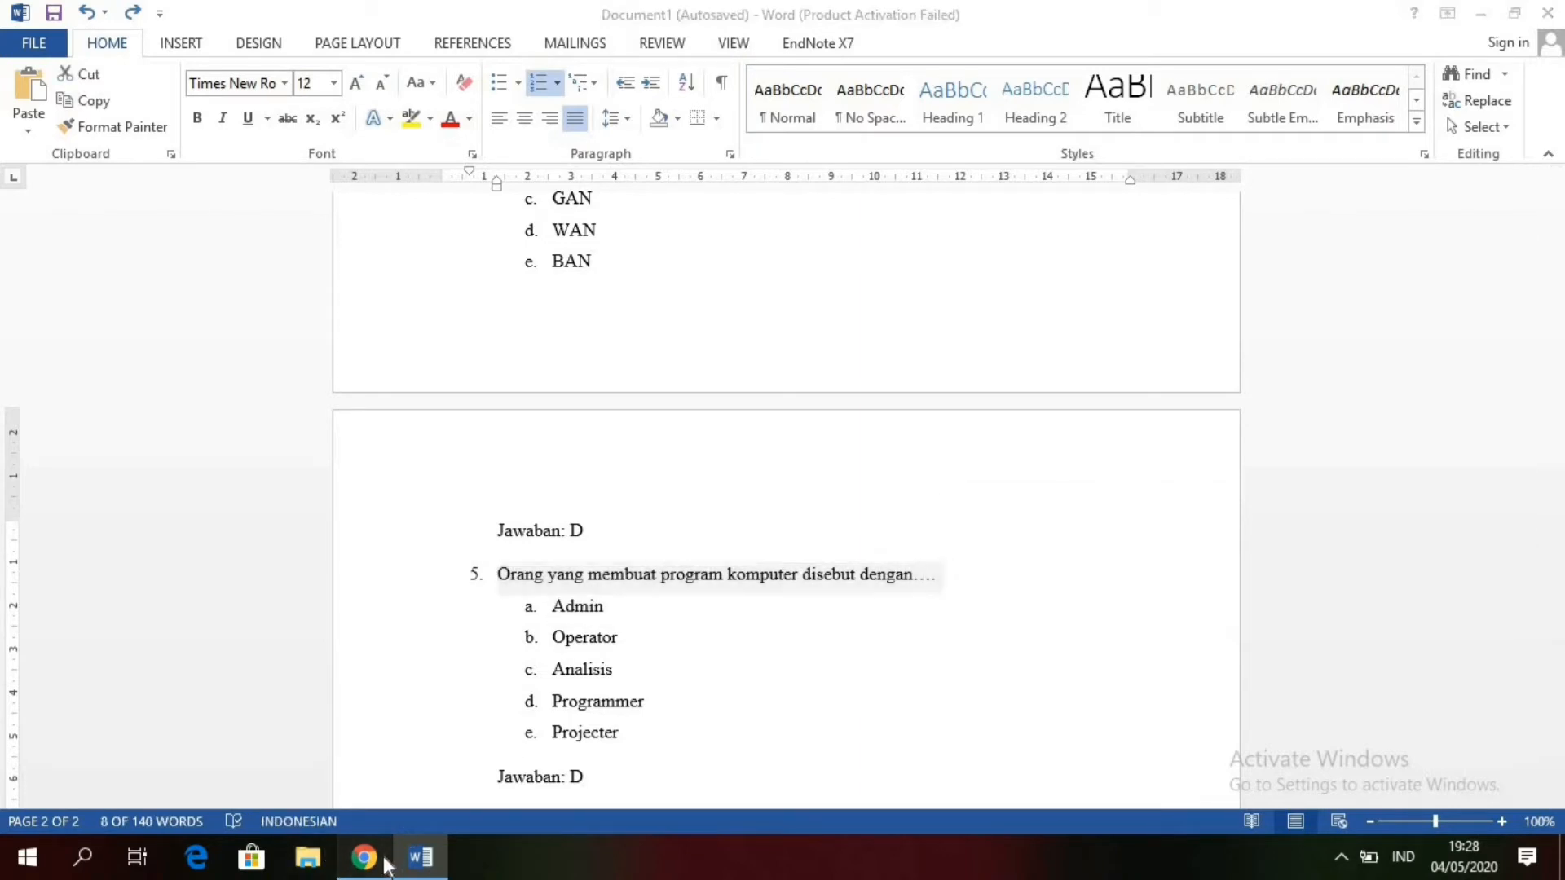
left_click(288, 278)
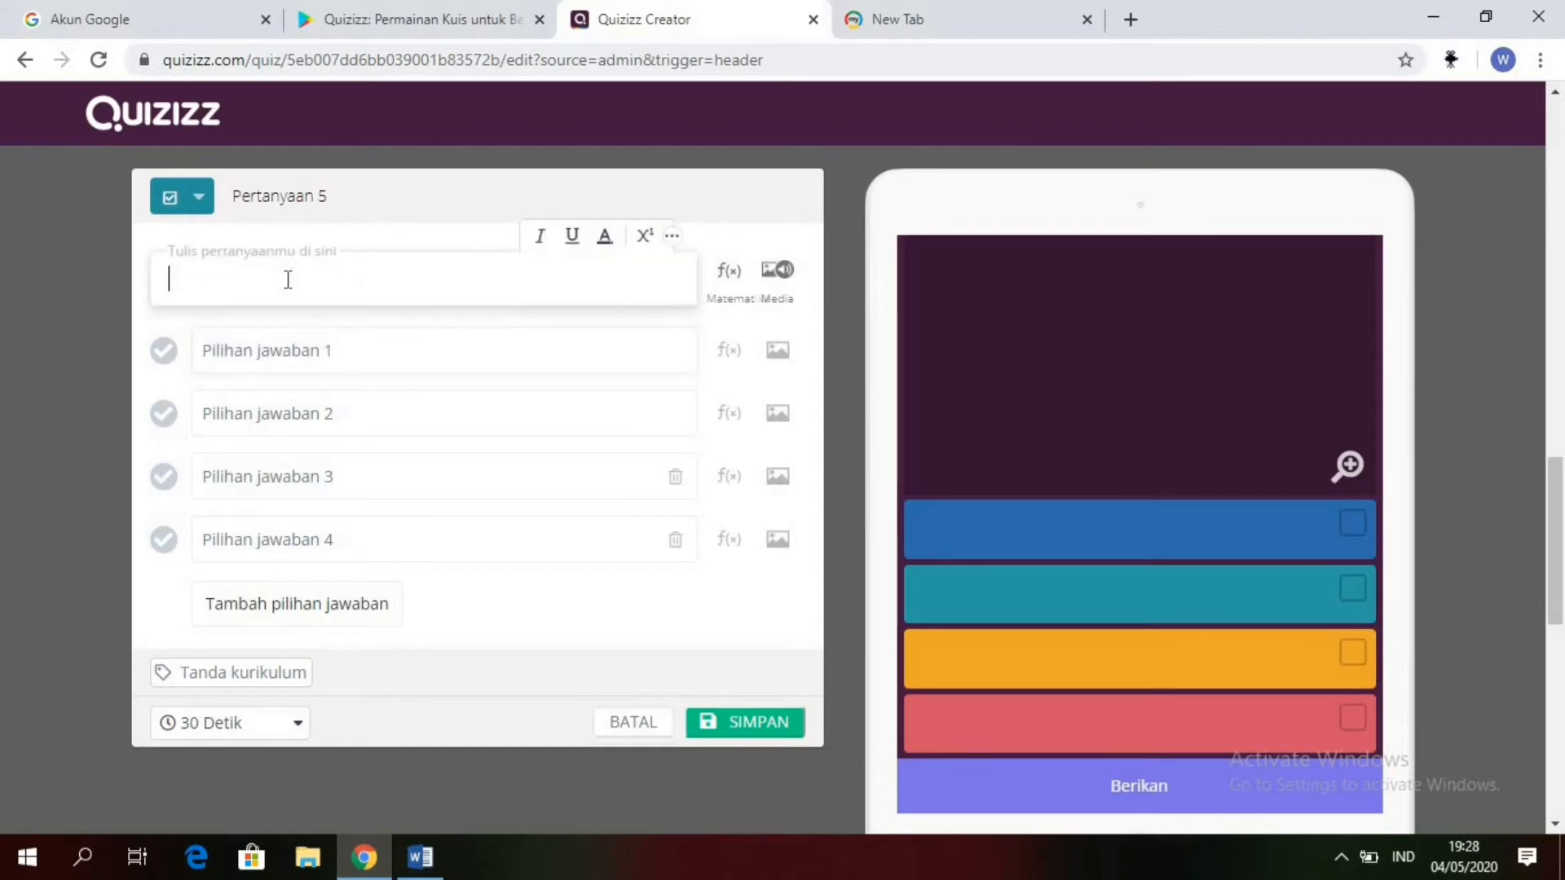
key("ctrl+v")
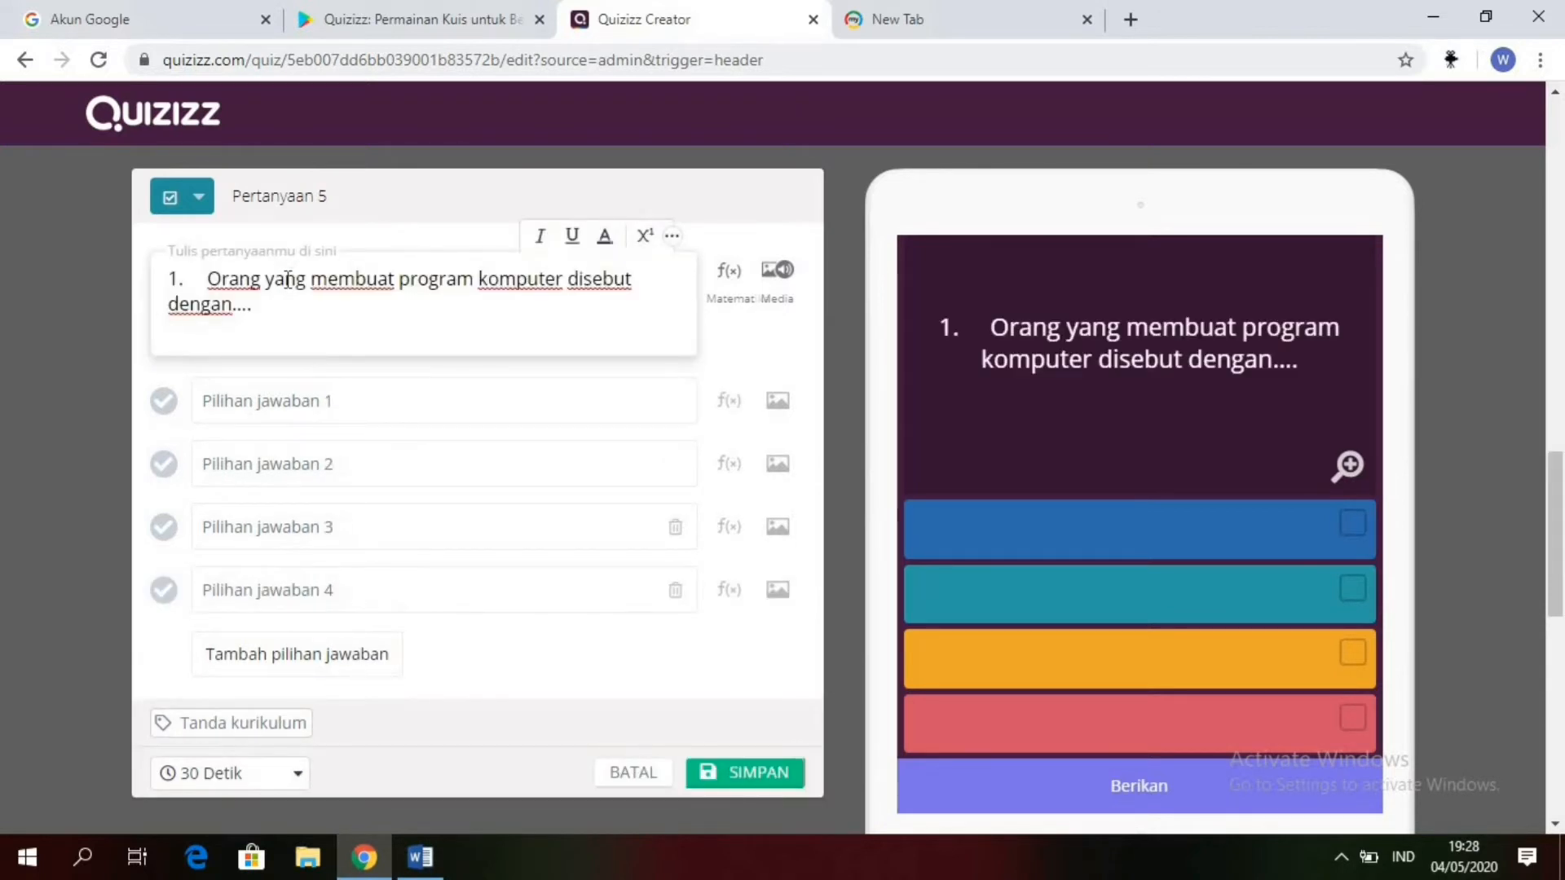
key("BackSpace")
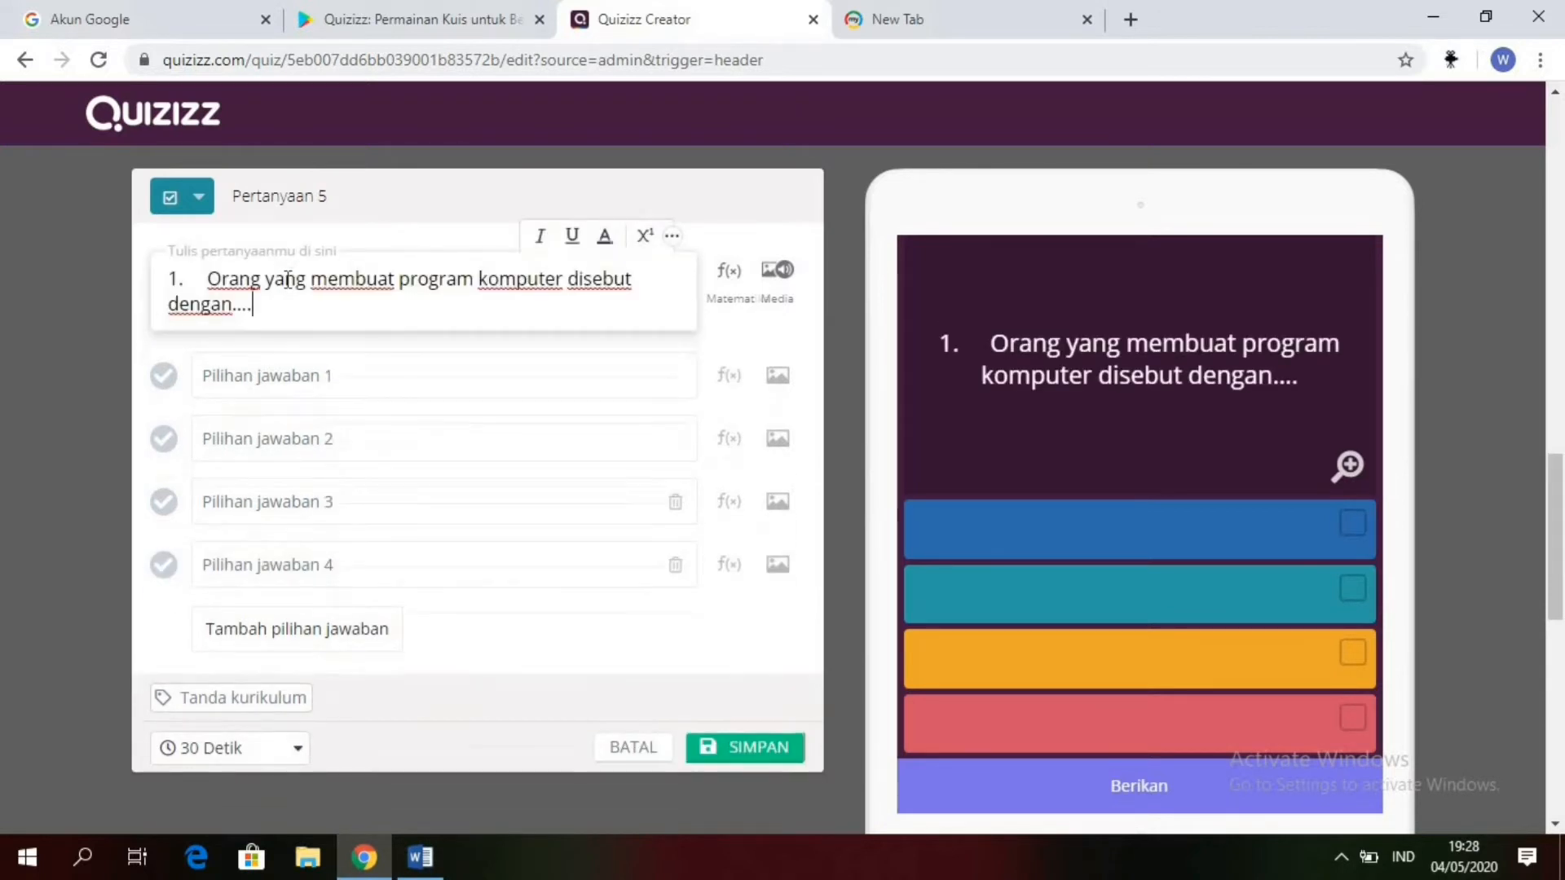
left_click(209, 279)
key("BackSpace")
key("BackSpace")
key("BackSpace")
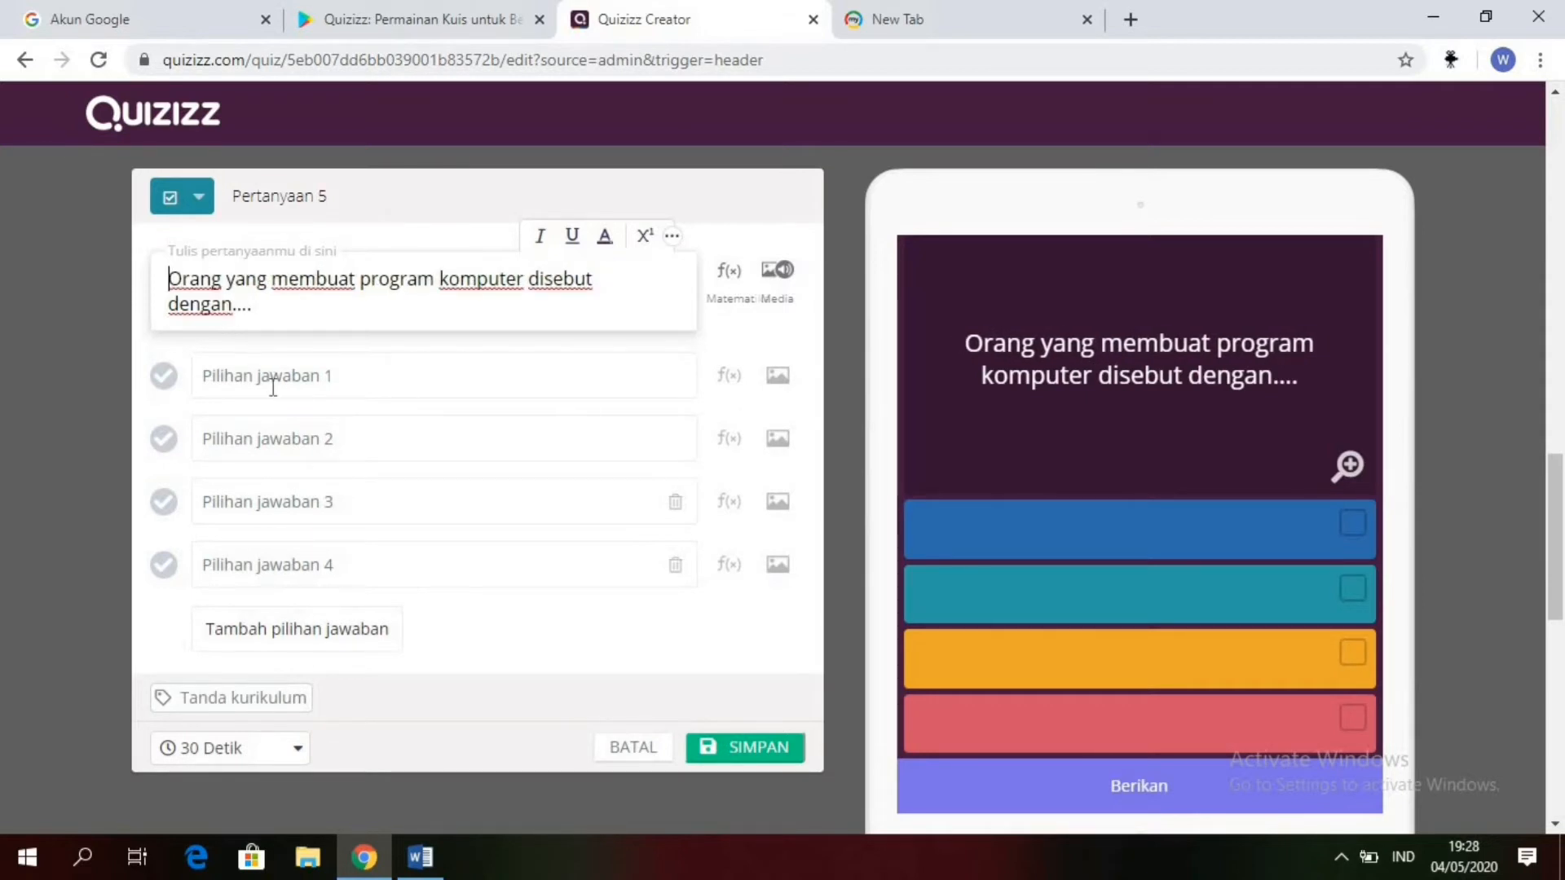
Step: Enter "Admin" as answer option 1 and "Operator" as answer option 2 of question 5
left_click(273, 383)
type("Ad")
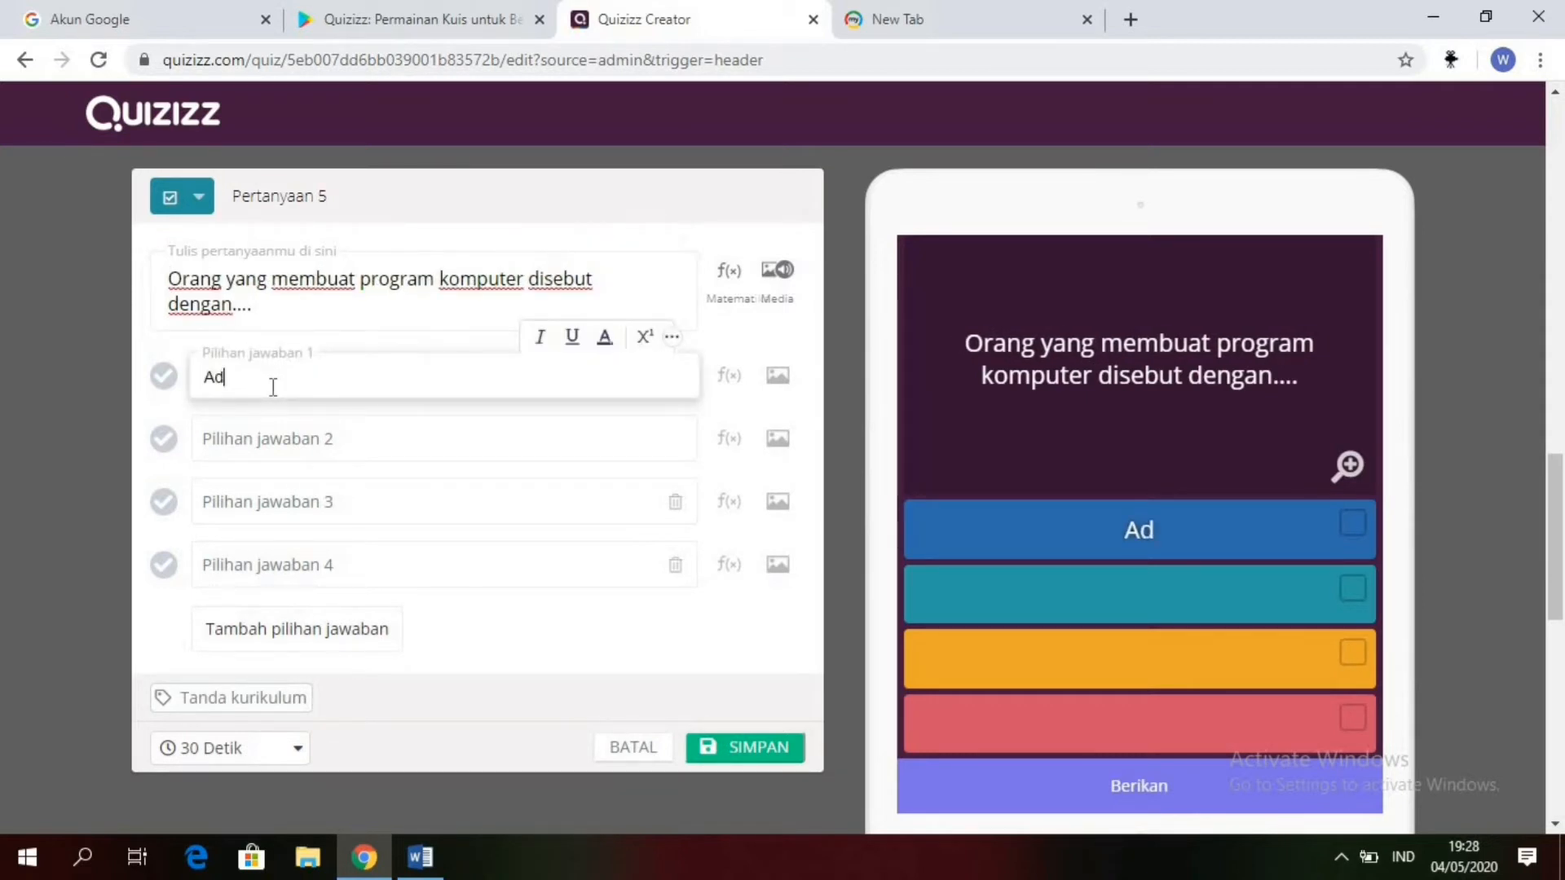
type("min")
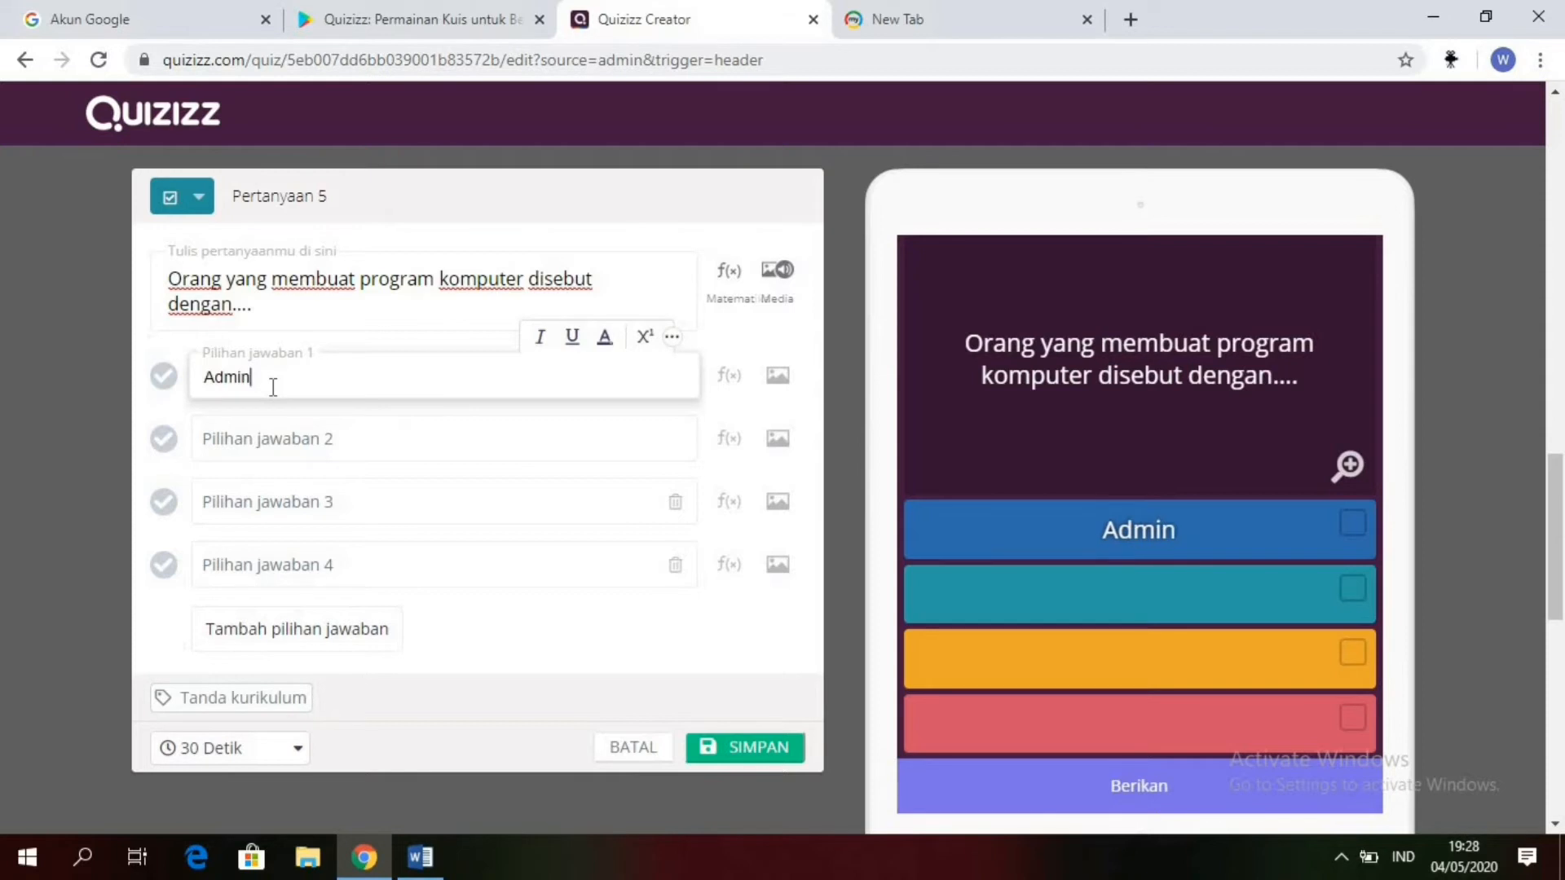
left_click(264, 439)
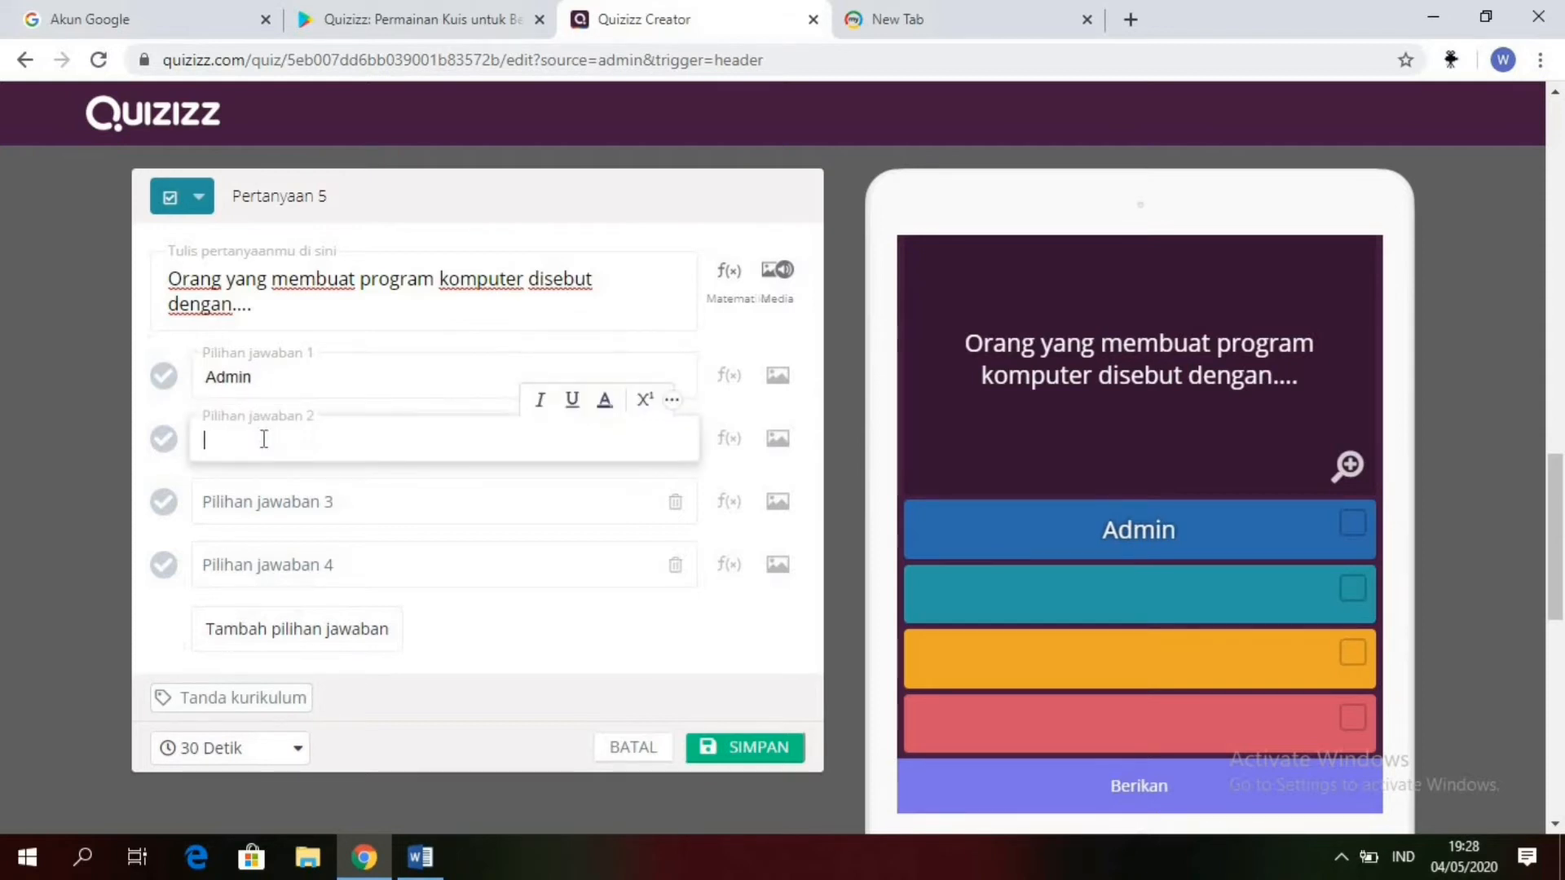
type("Okp")
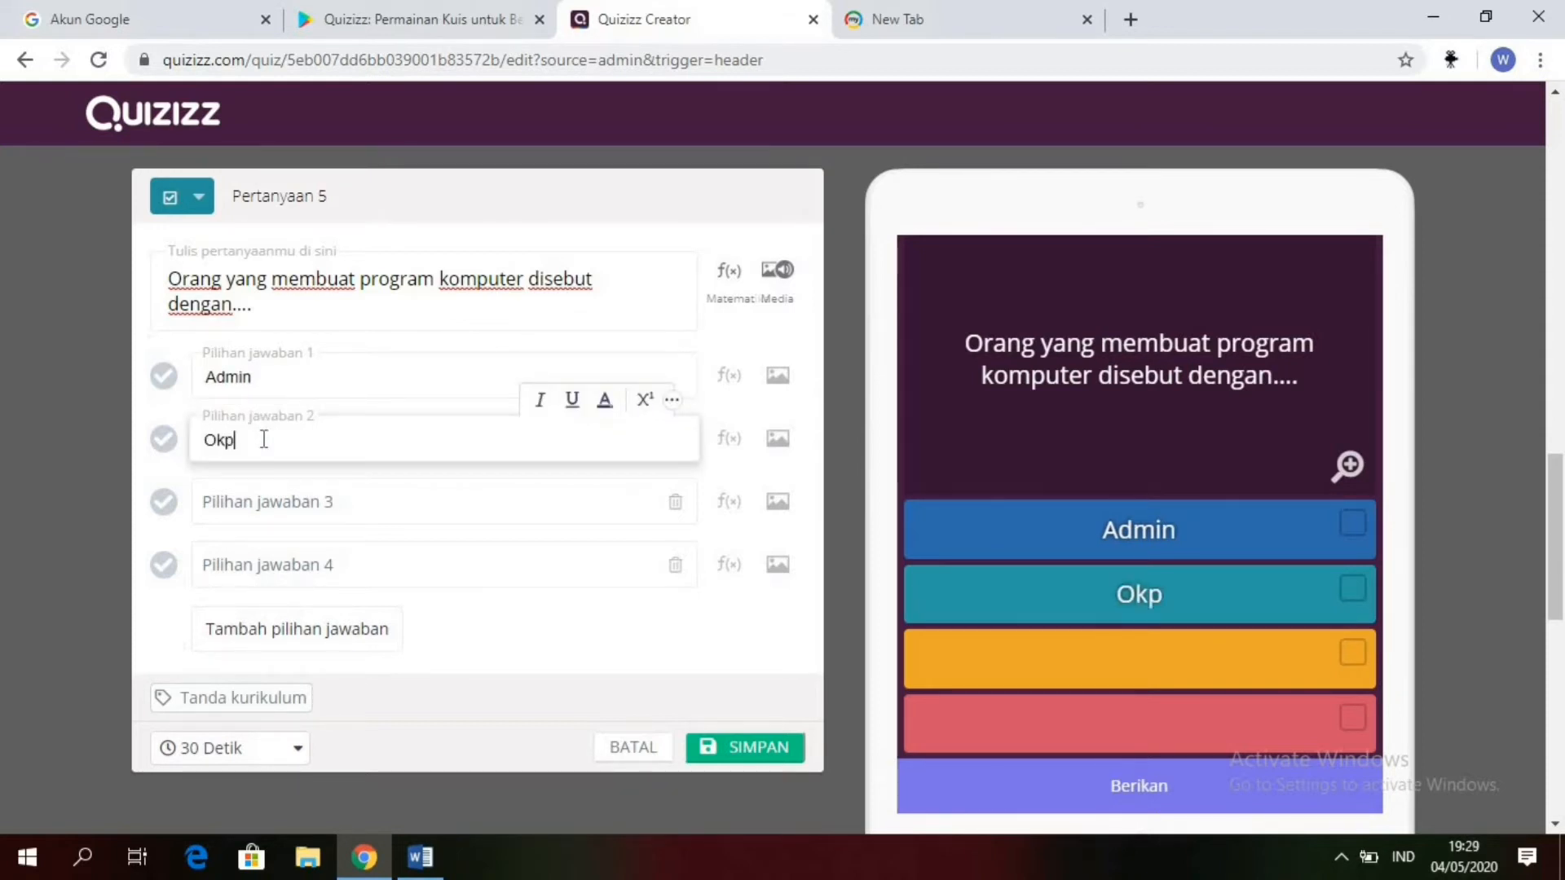
key("BackSpace")
key("BackSpace")
key("BackSpace")
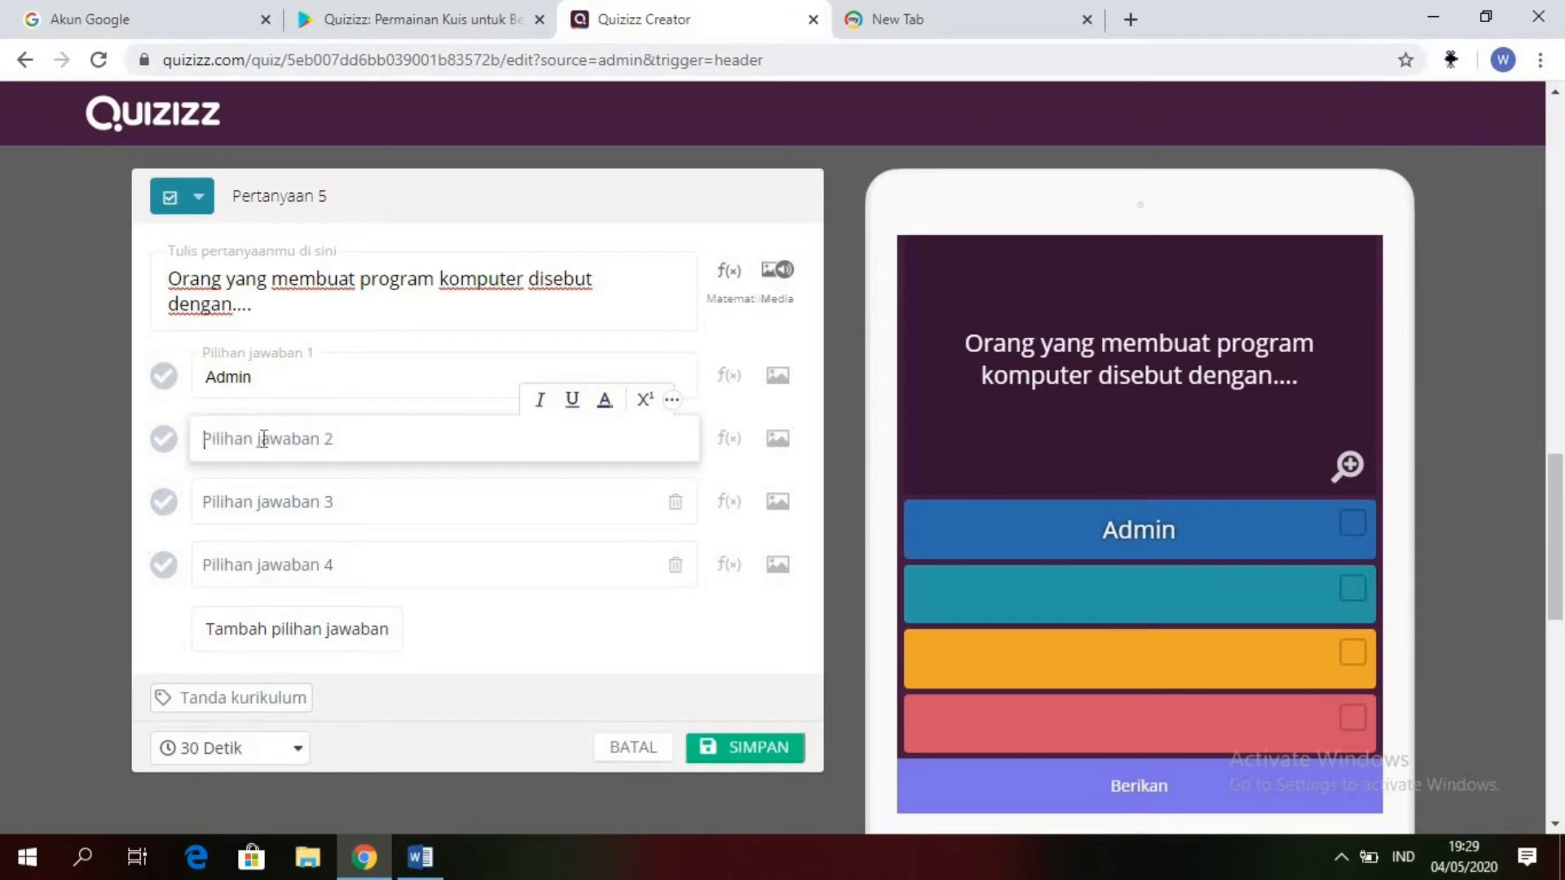
type("Ope")
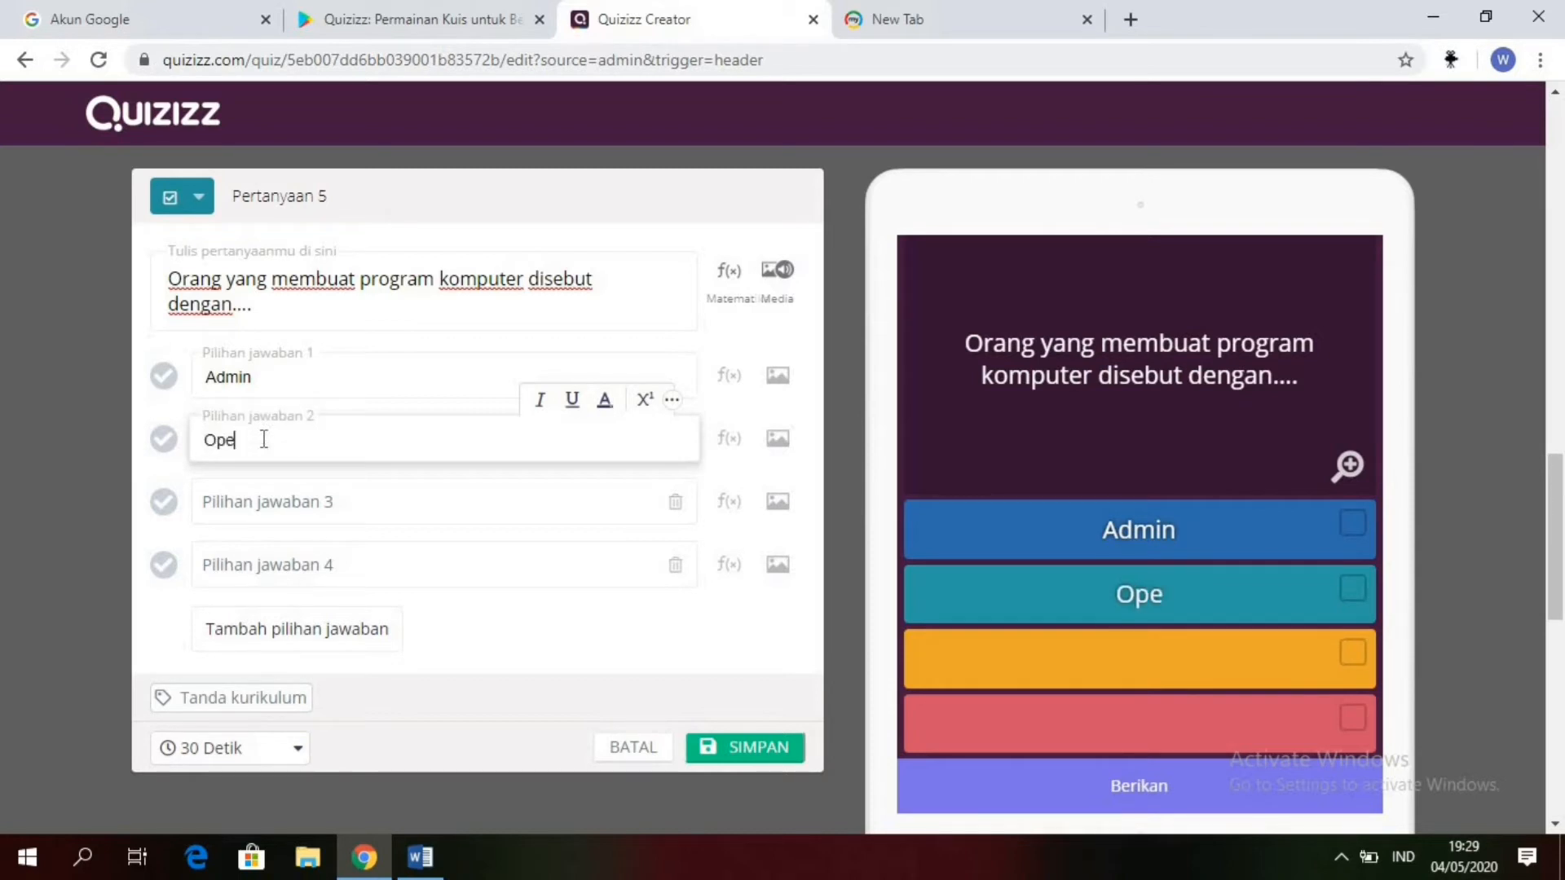
type("rator")
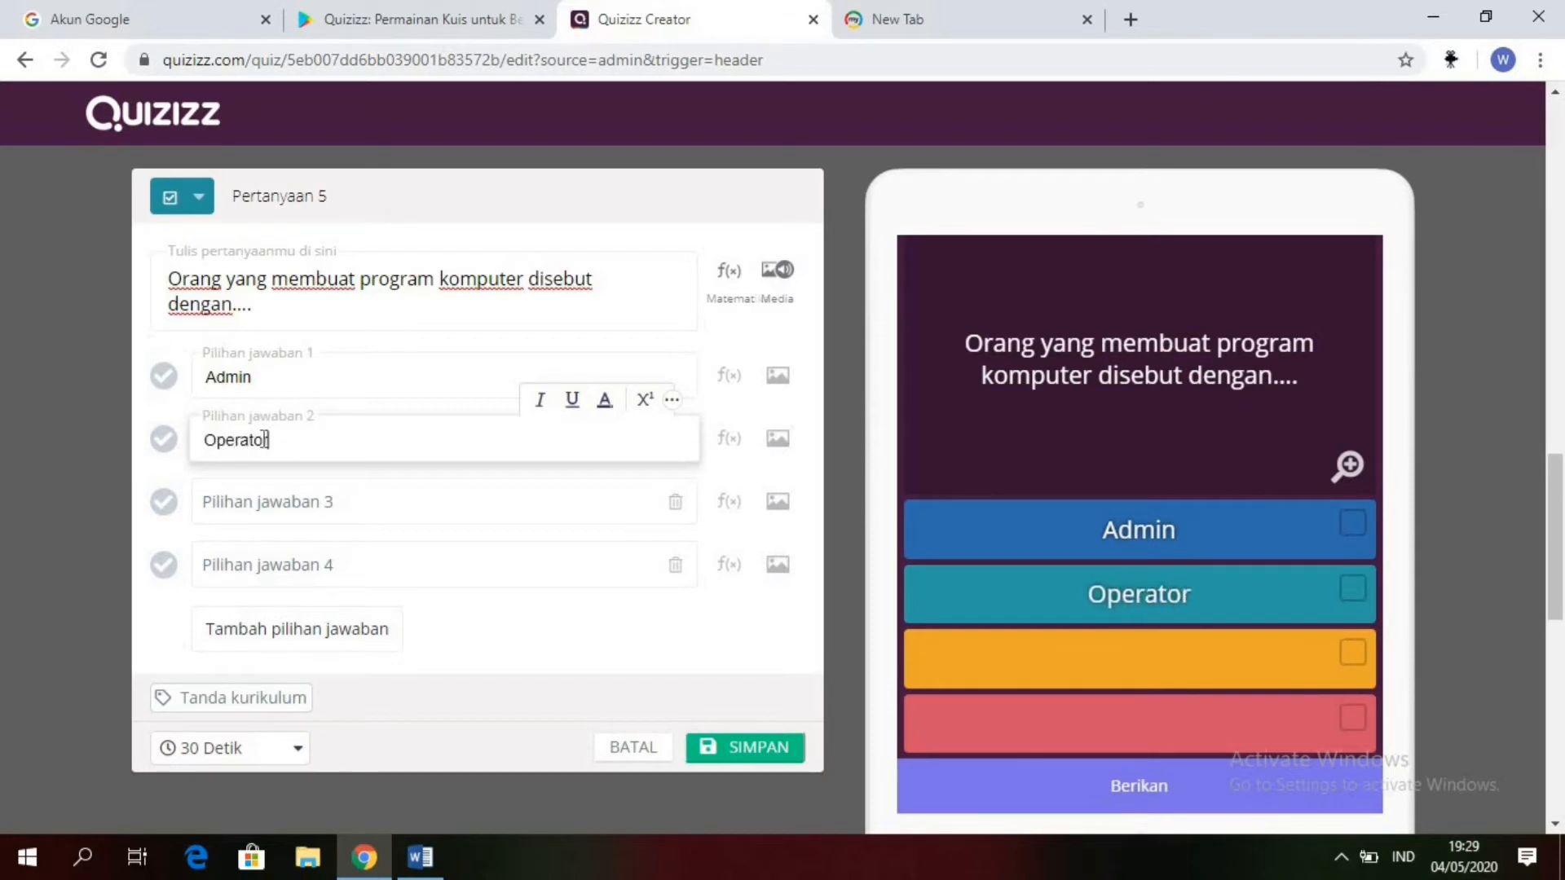
Step: Enter "Analysis" as answer option 3 of question 5
left_click(270, 494)
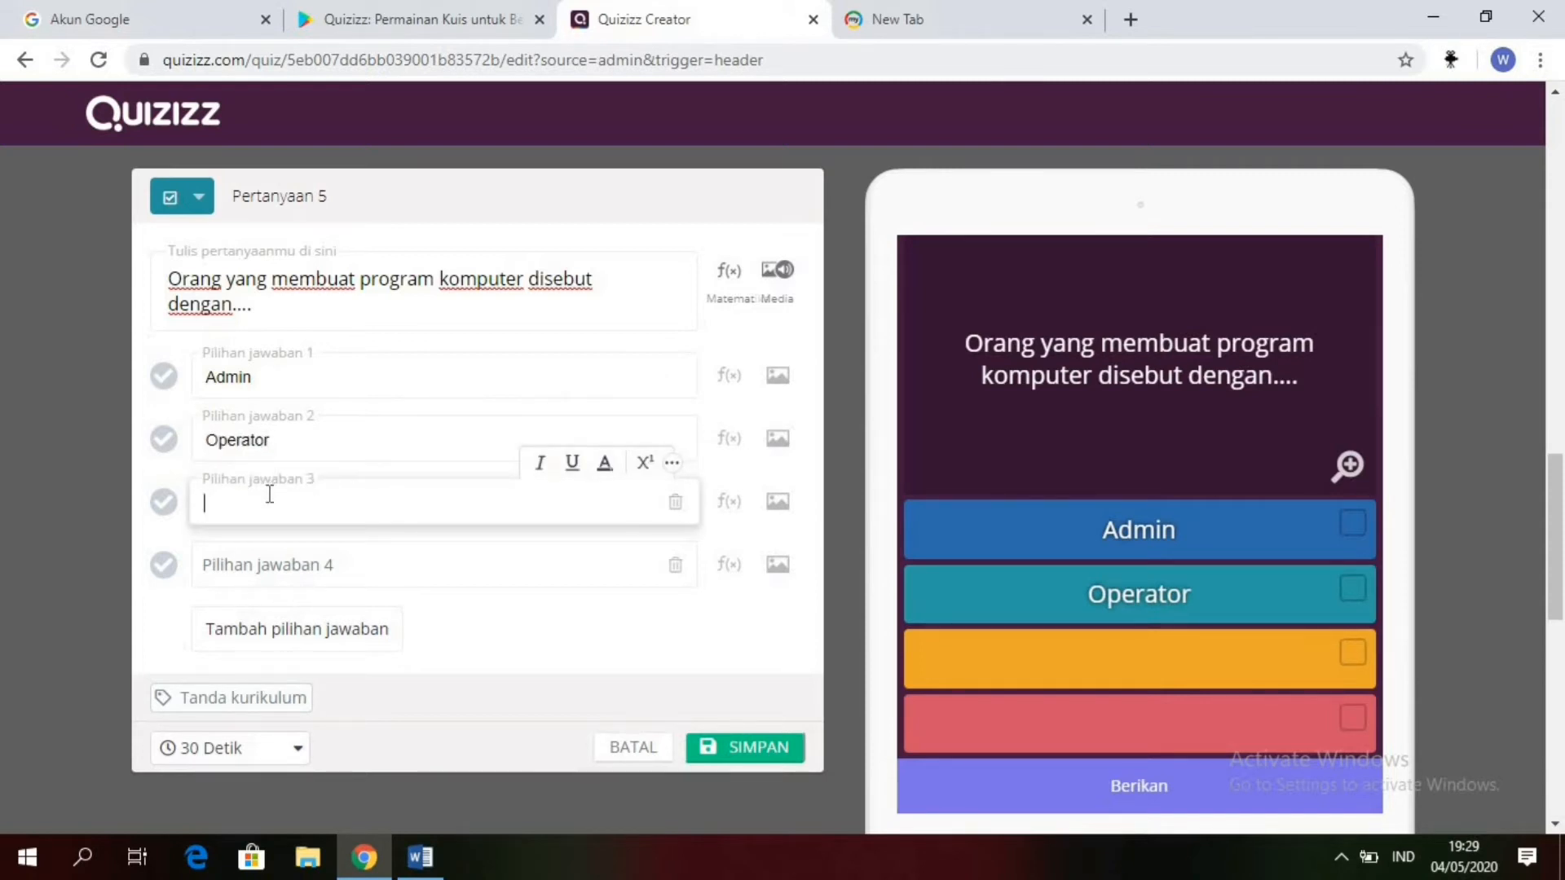
type("Anali")
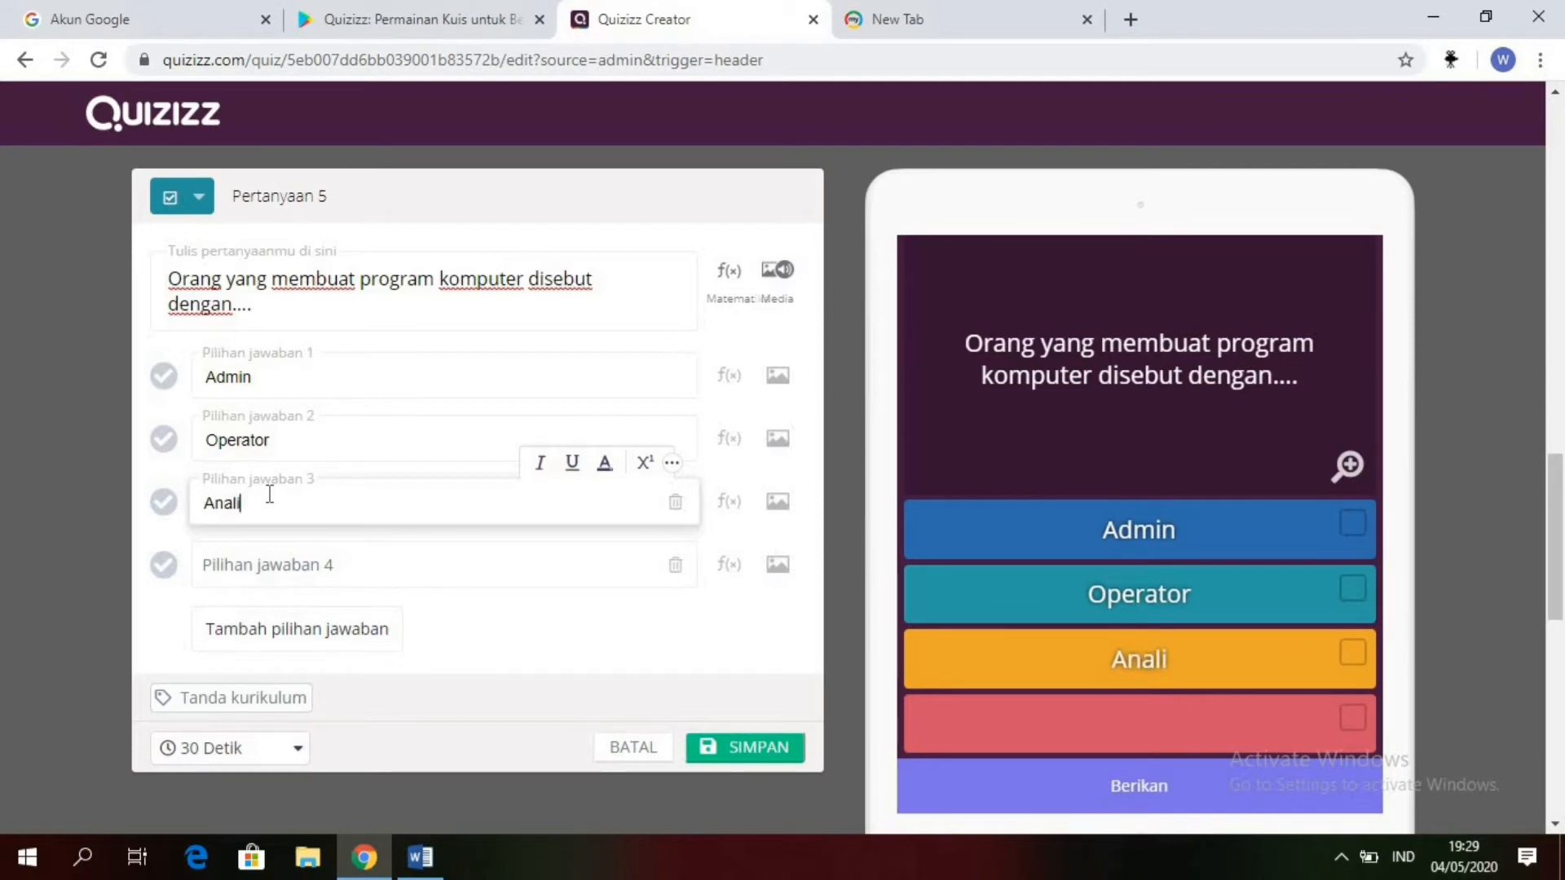
type("ss")
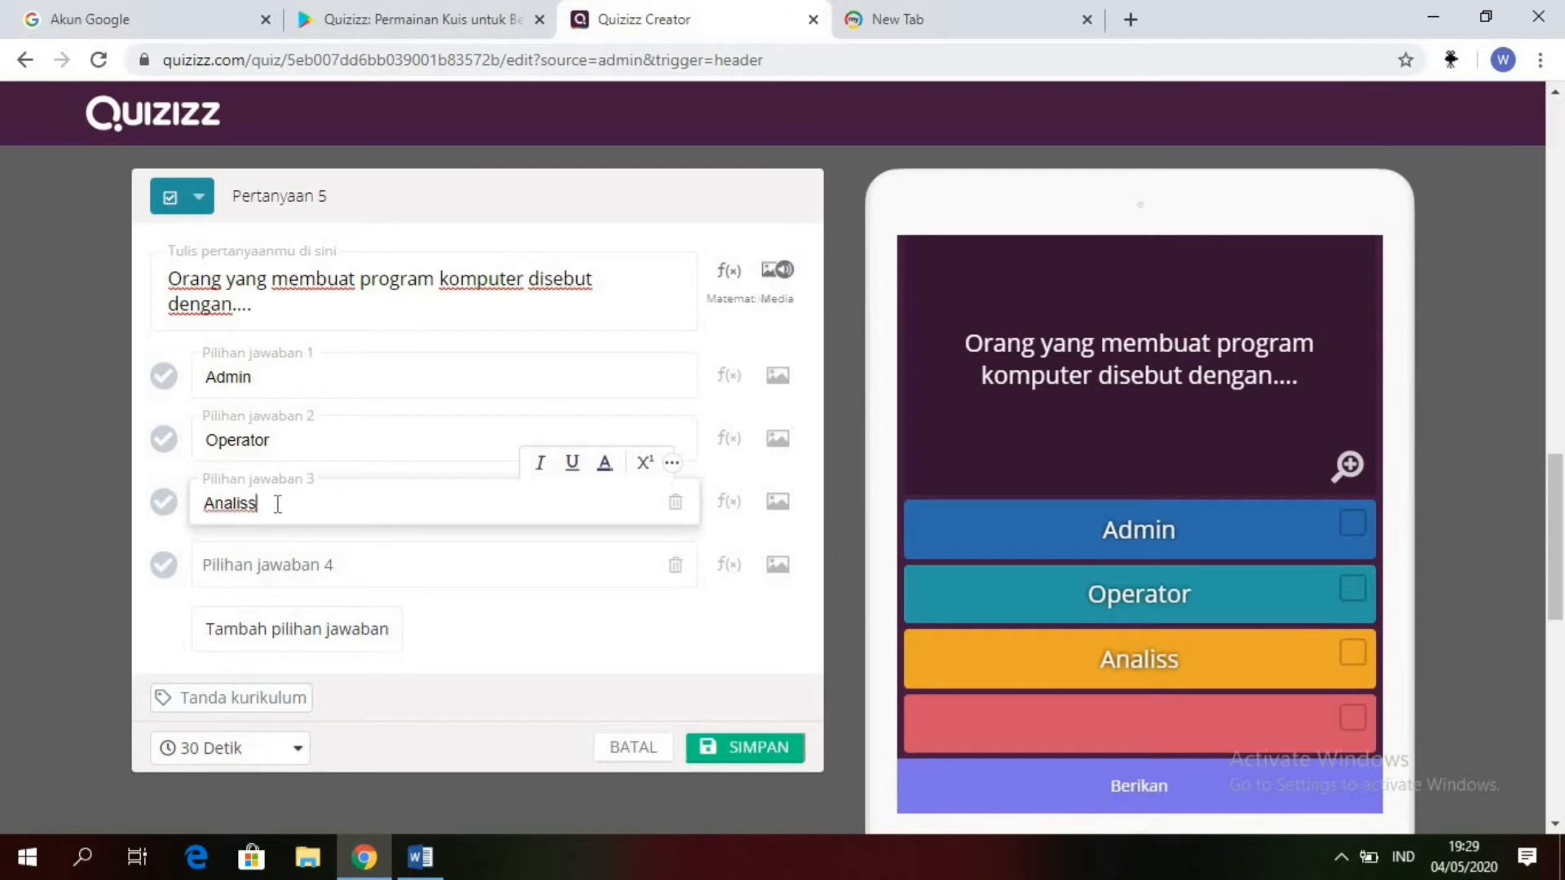
key("BackSpace")
key("BackSpace")
key("BackSpace")
type("ysis")
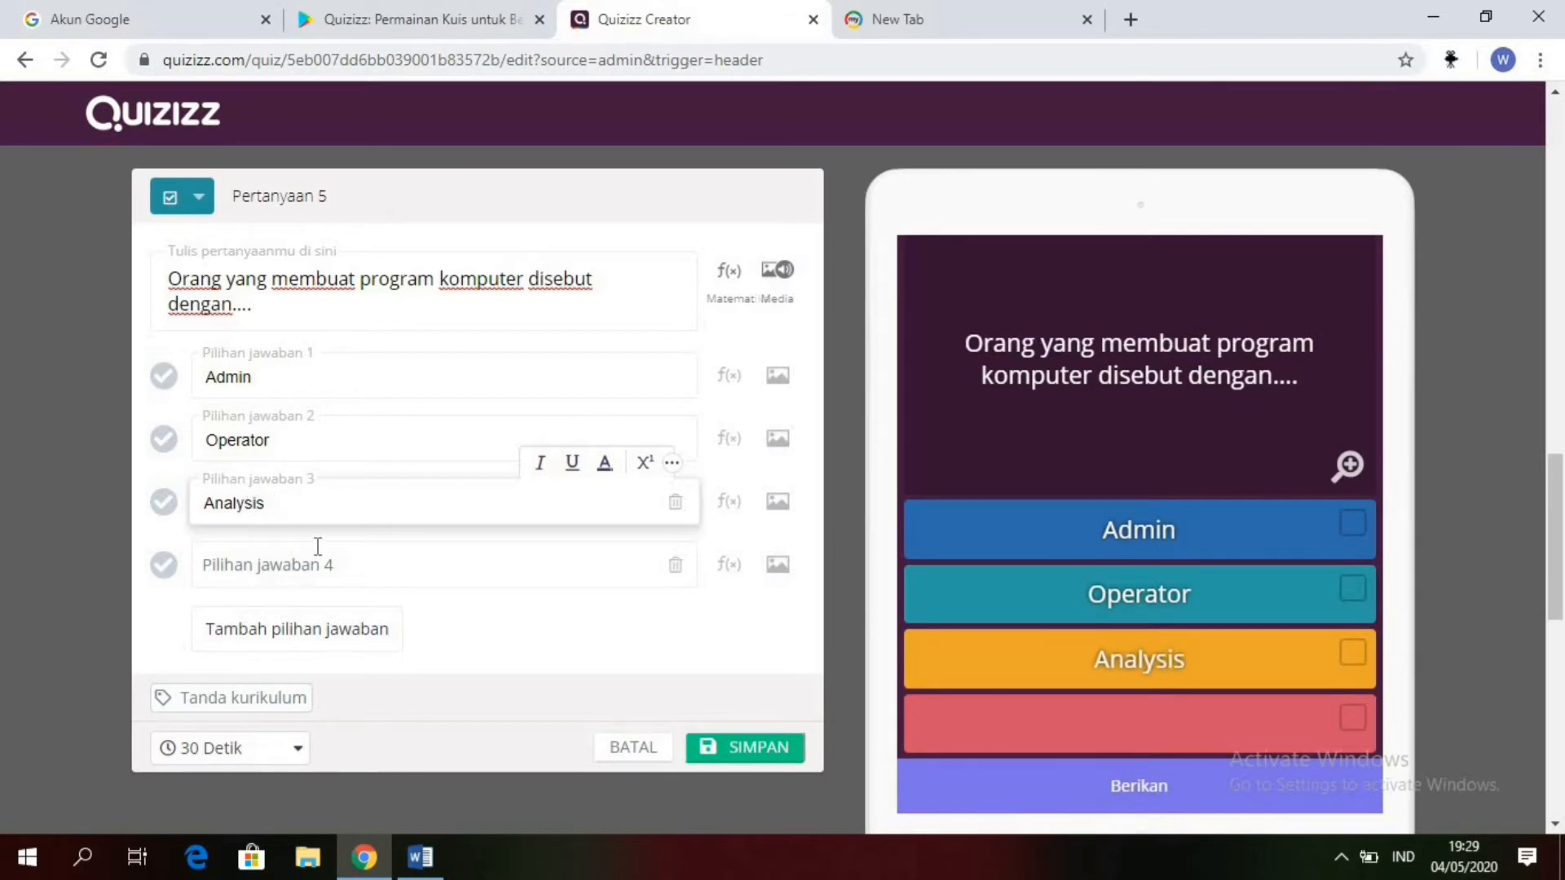
Step: Enter "Programmer" as answer option 4 of question 5
left_click(290, 562)
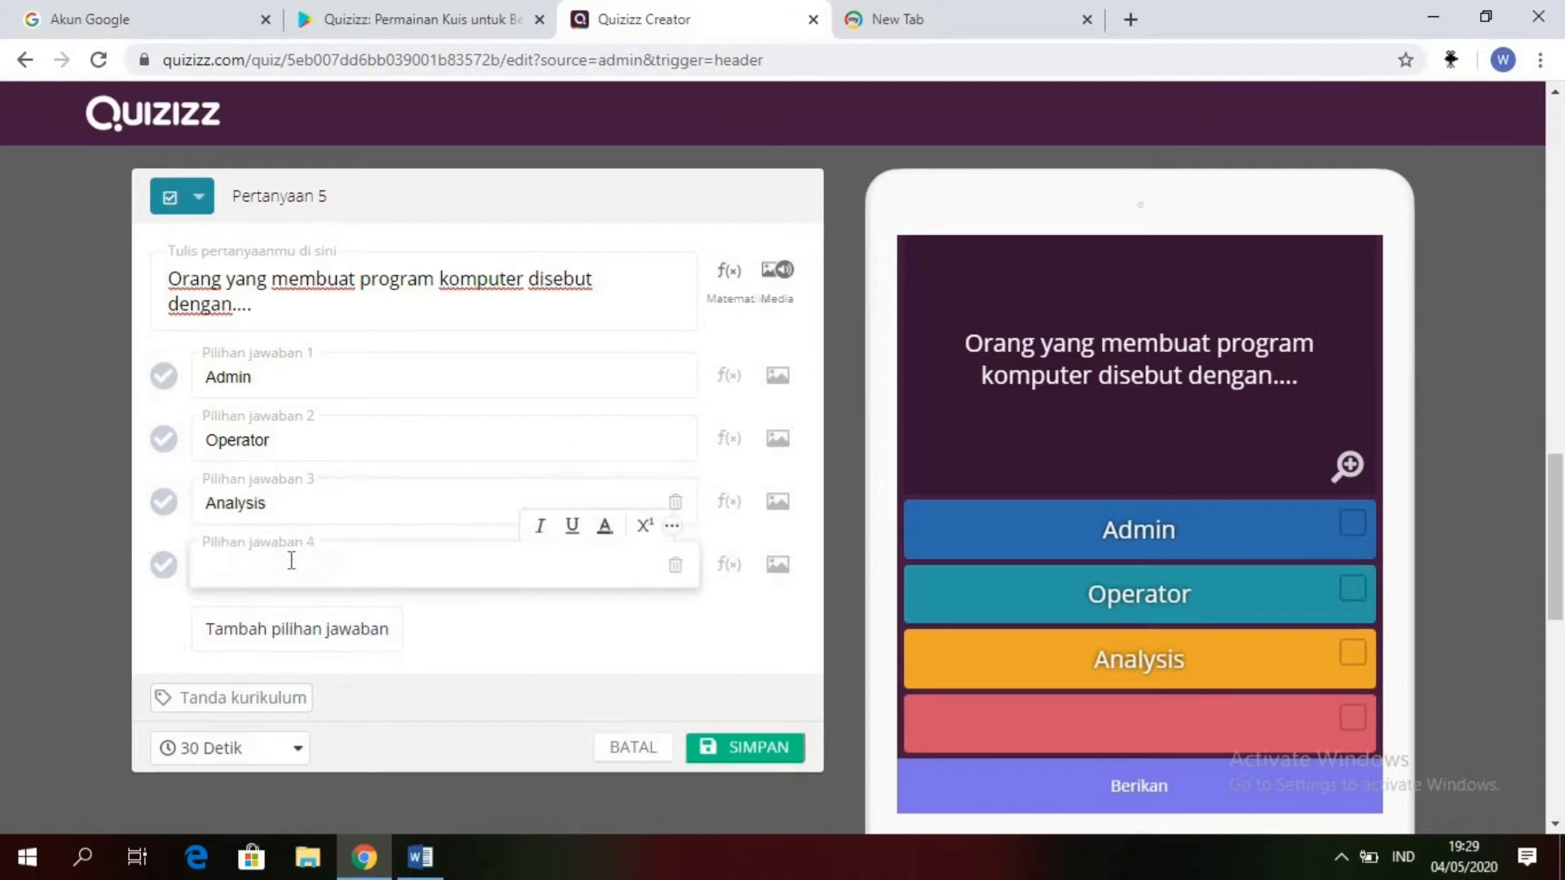
type("p")
key("BackSpace")
key("BackSpace")
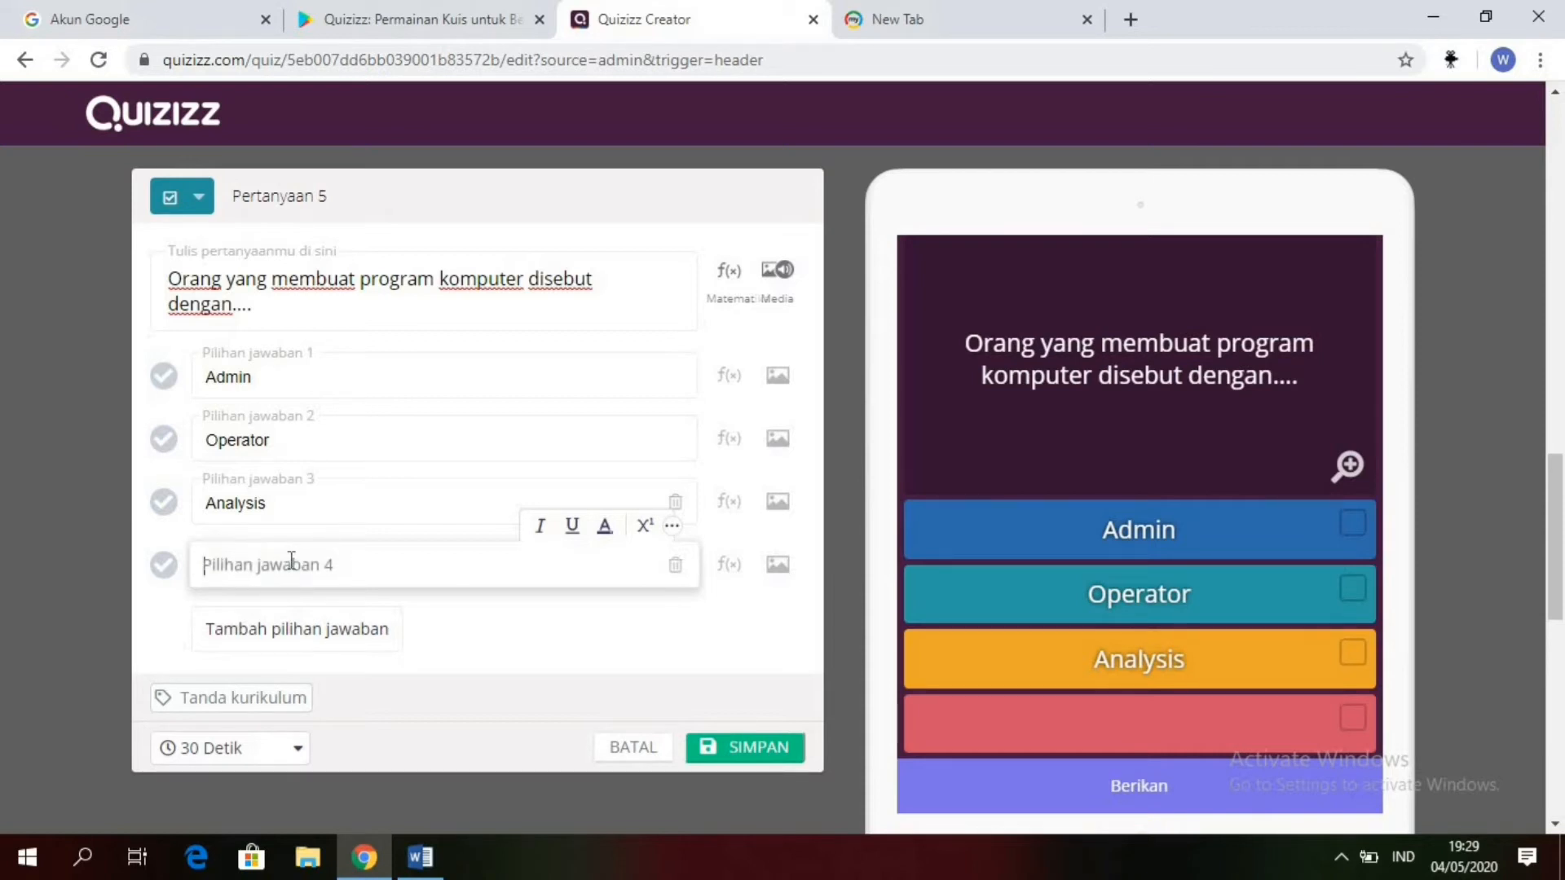
type("p")
key("BackSpace")
type("P")
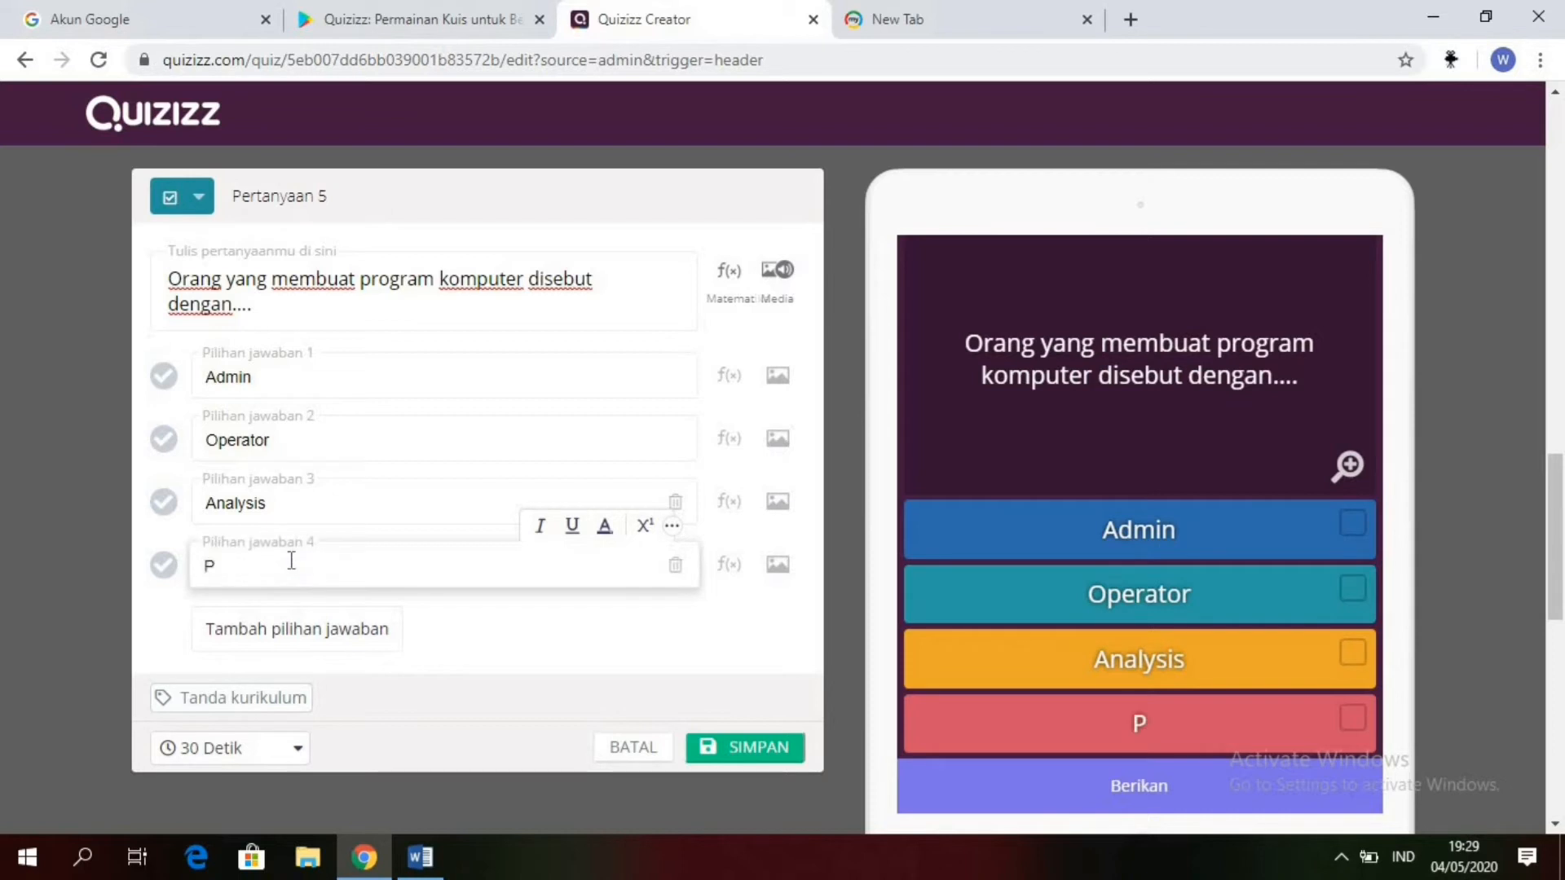
type("rogr")
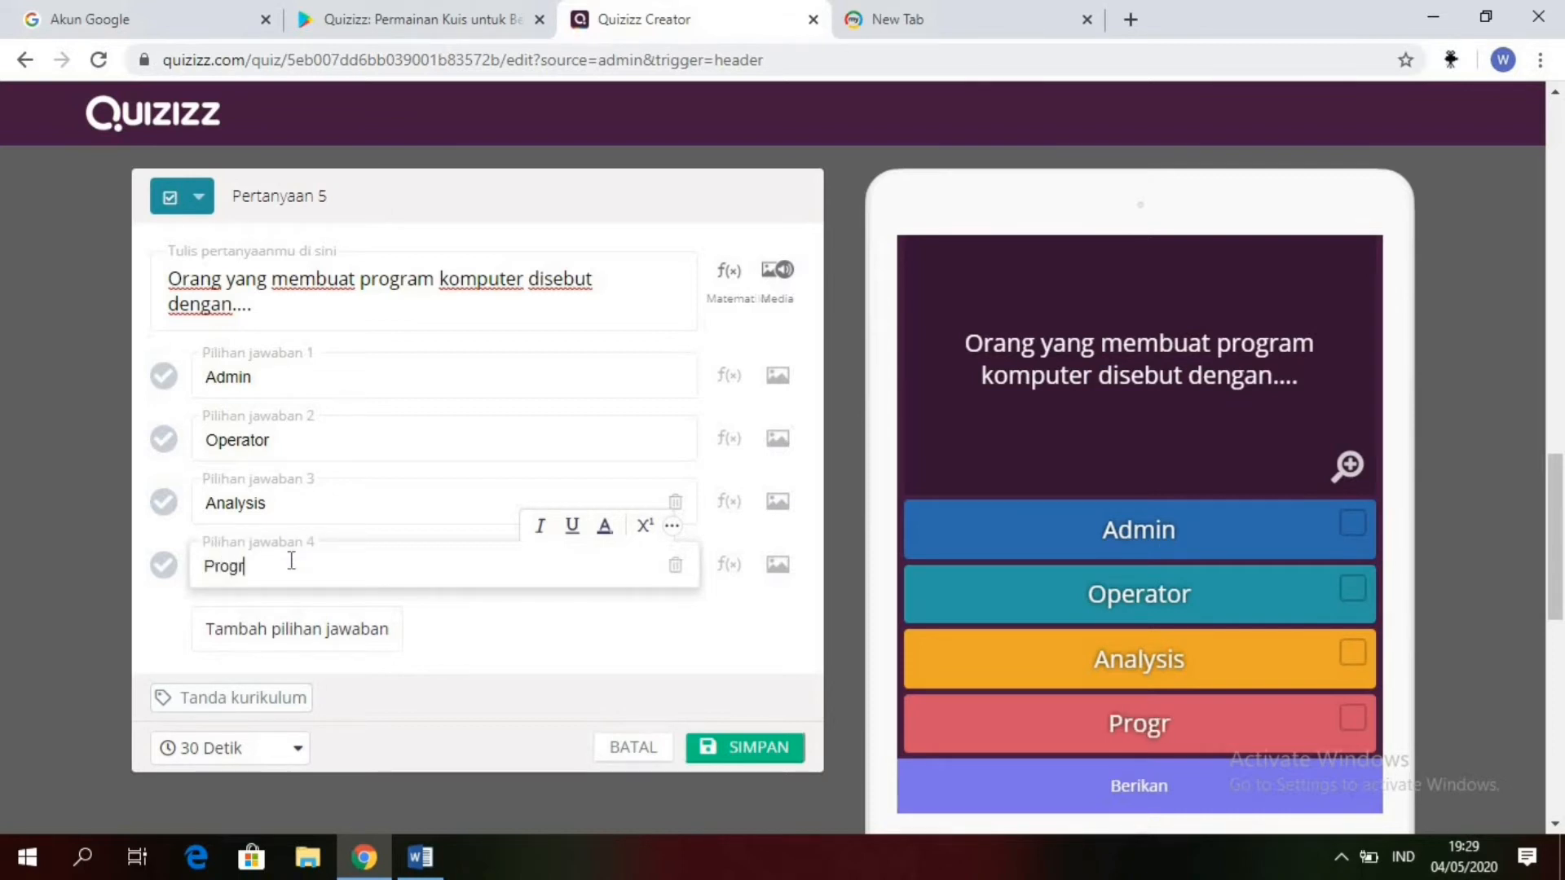
type("aa")
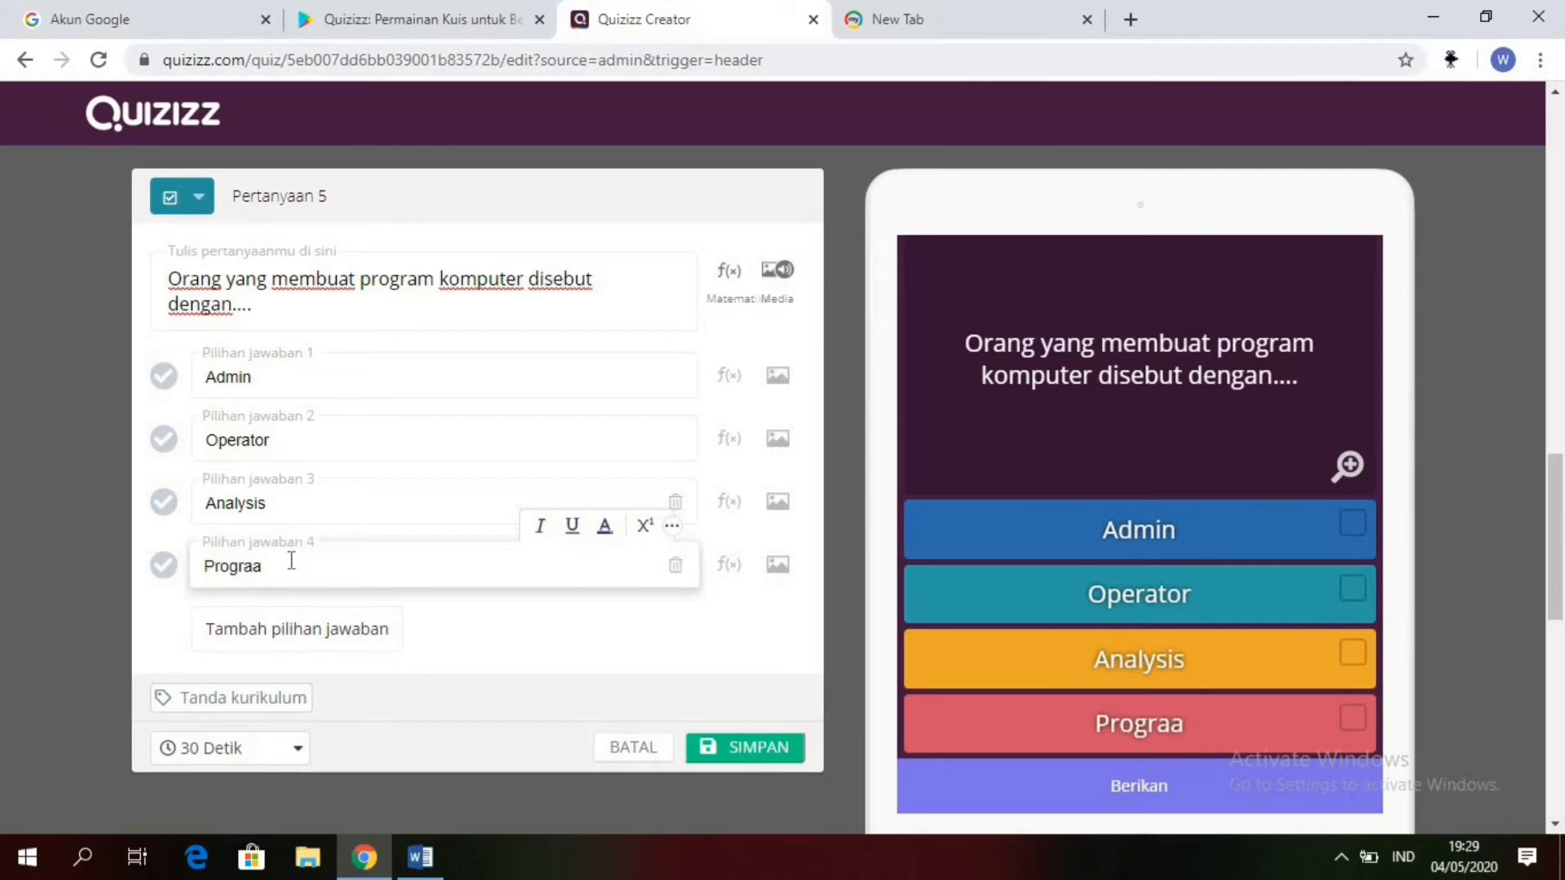
key("BackSpace")
type("mme")
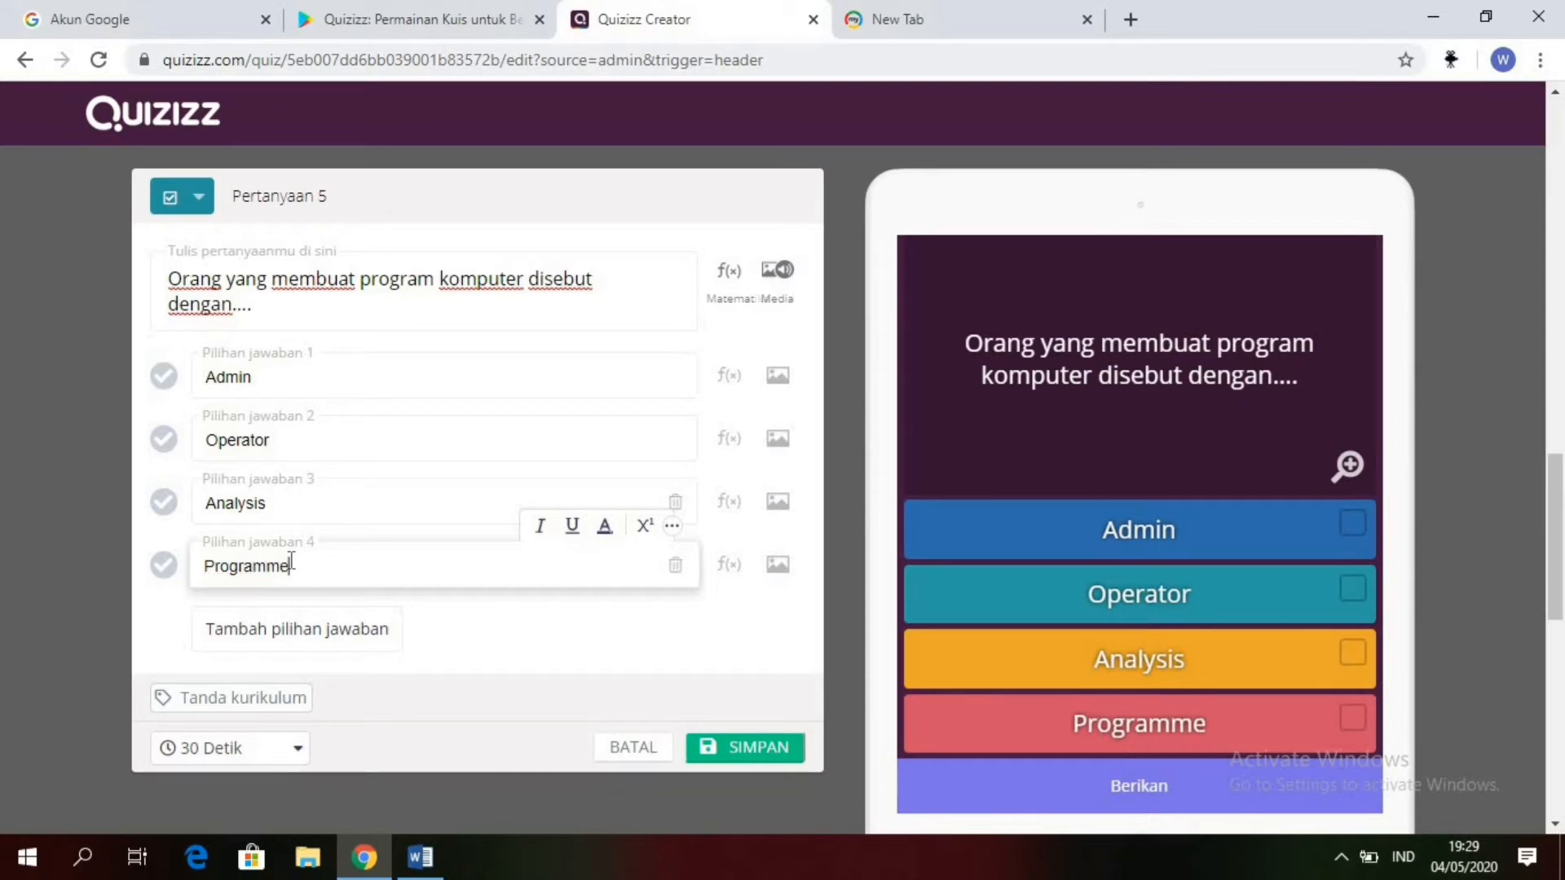
type("r")
Step: Add a fifth answer option to question 5 with the text "Projector"
left_click(296, 634)
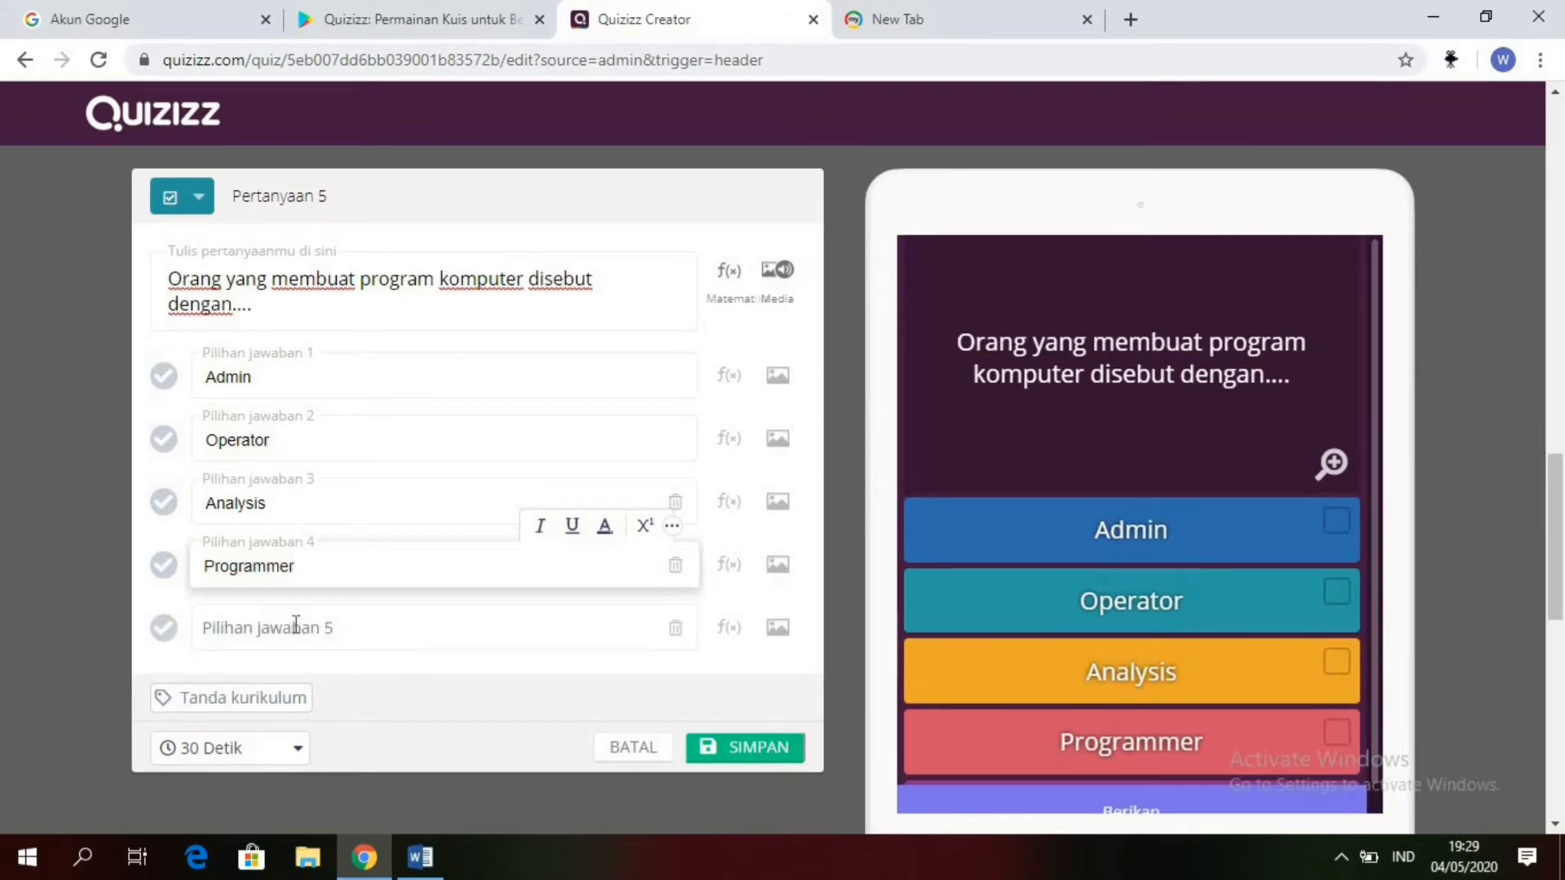
left_click(296, 626)
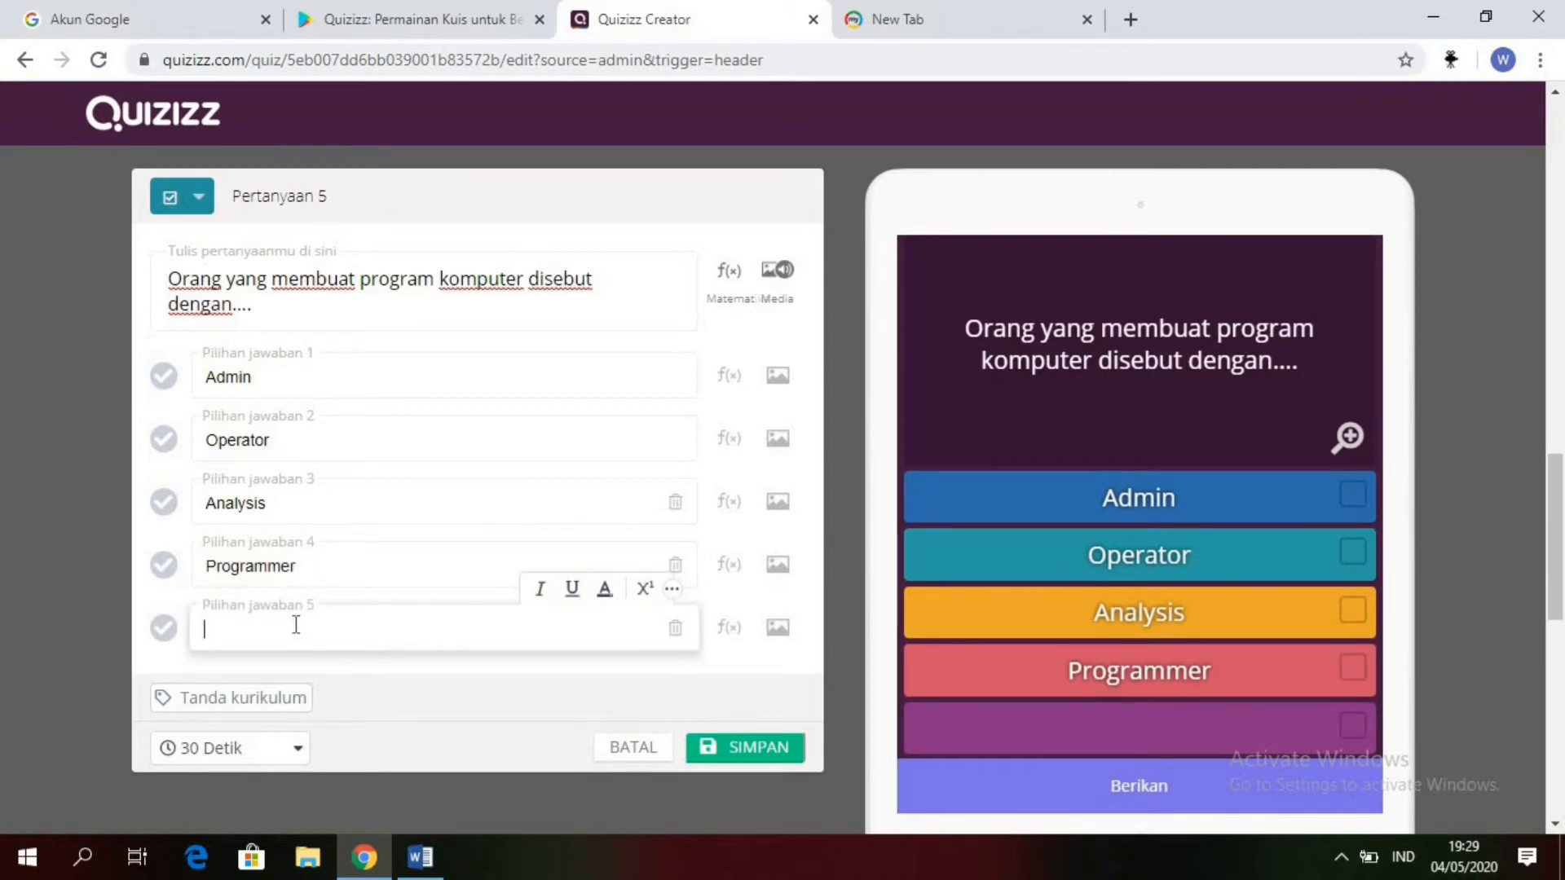
type("Proje")
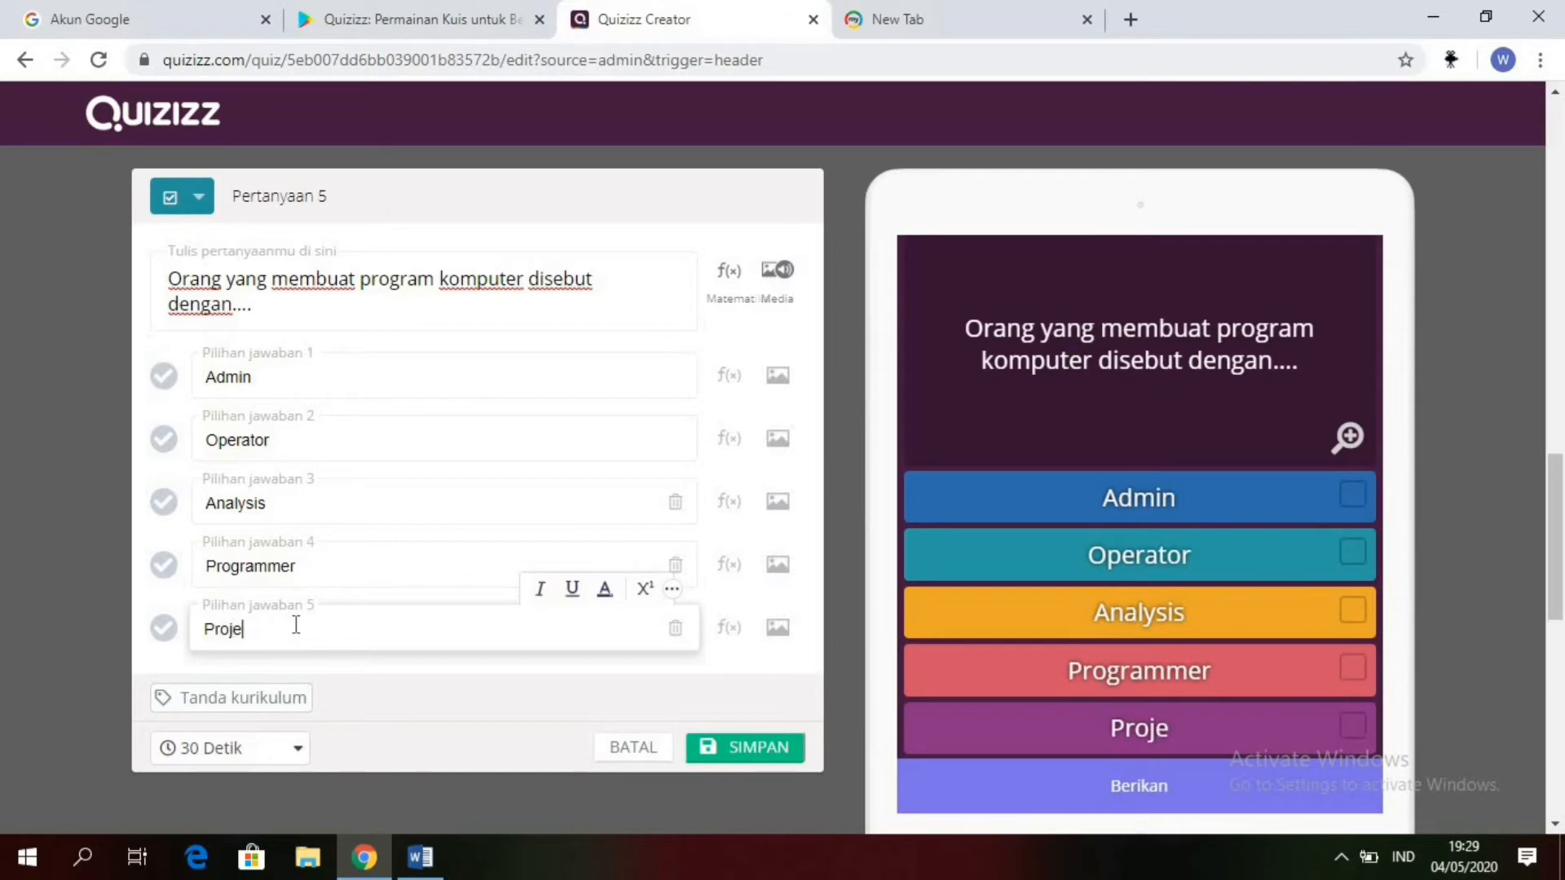
type("ctor")
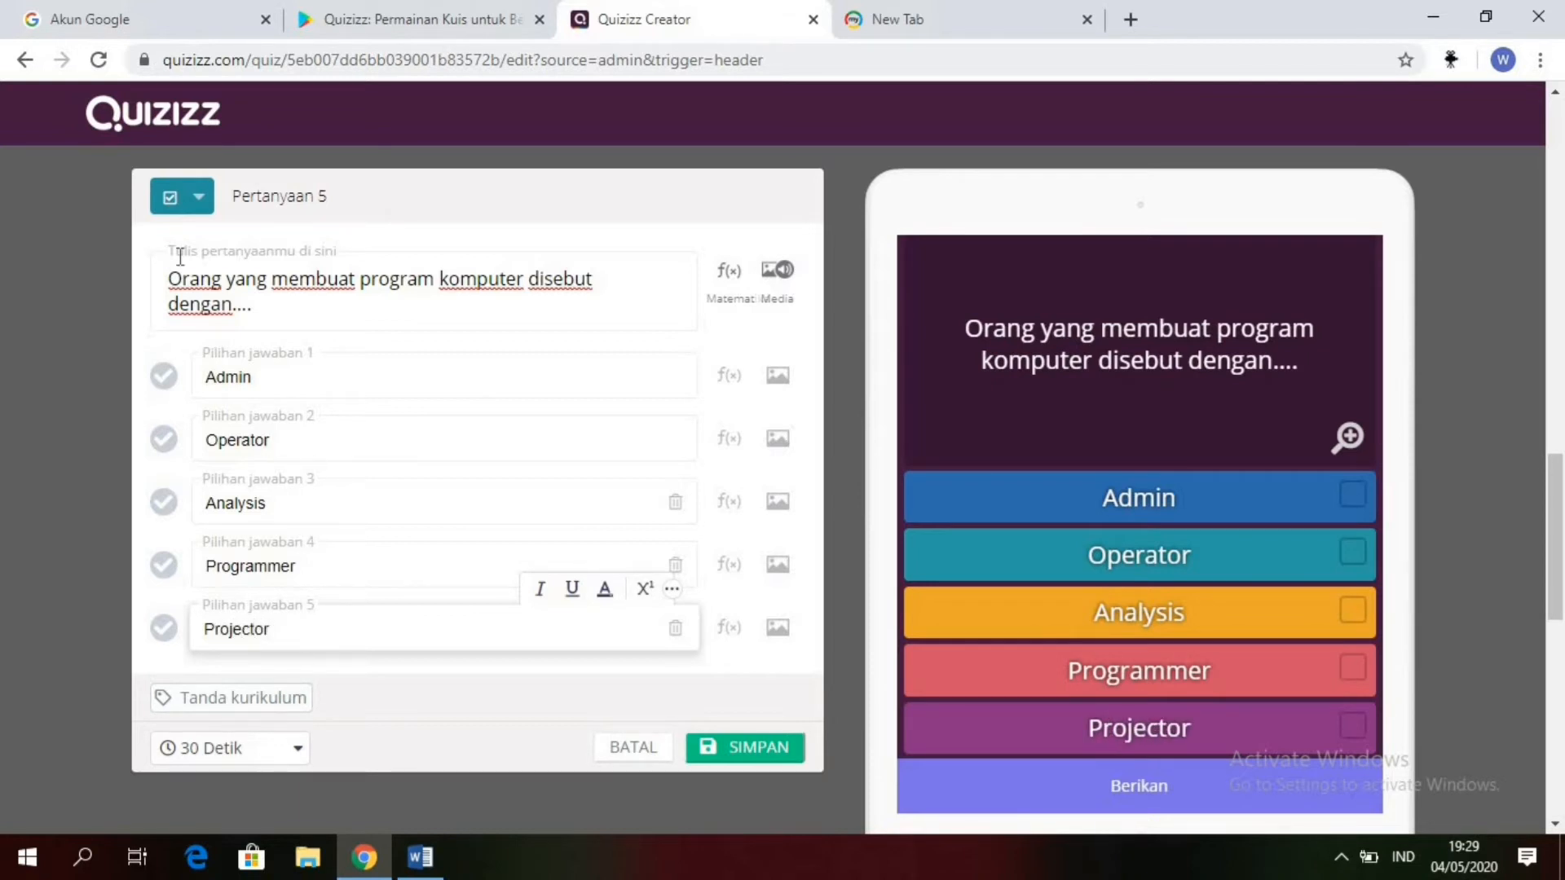
Step: Save question 5 with "Programmer" marked as the correct answer and a time limit of 2 Menit
left_click(164, 567)
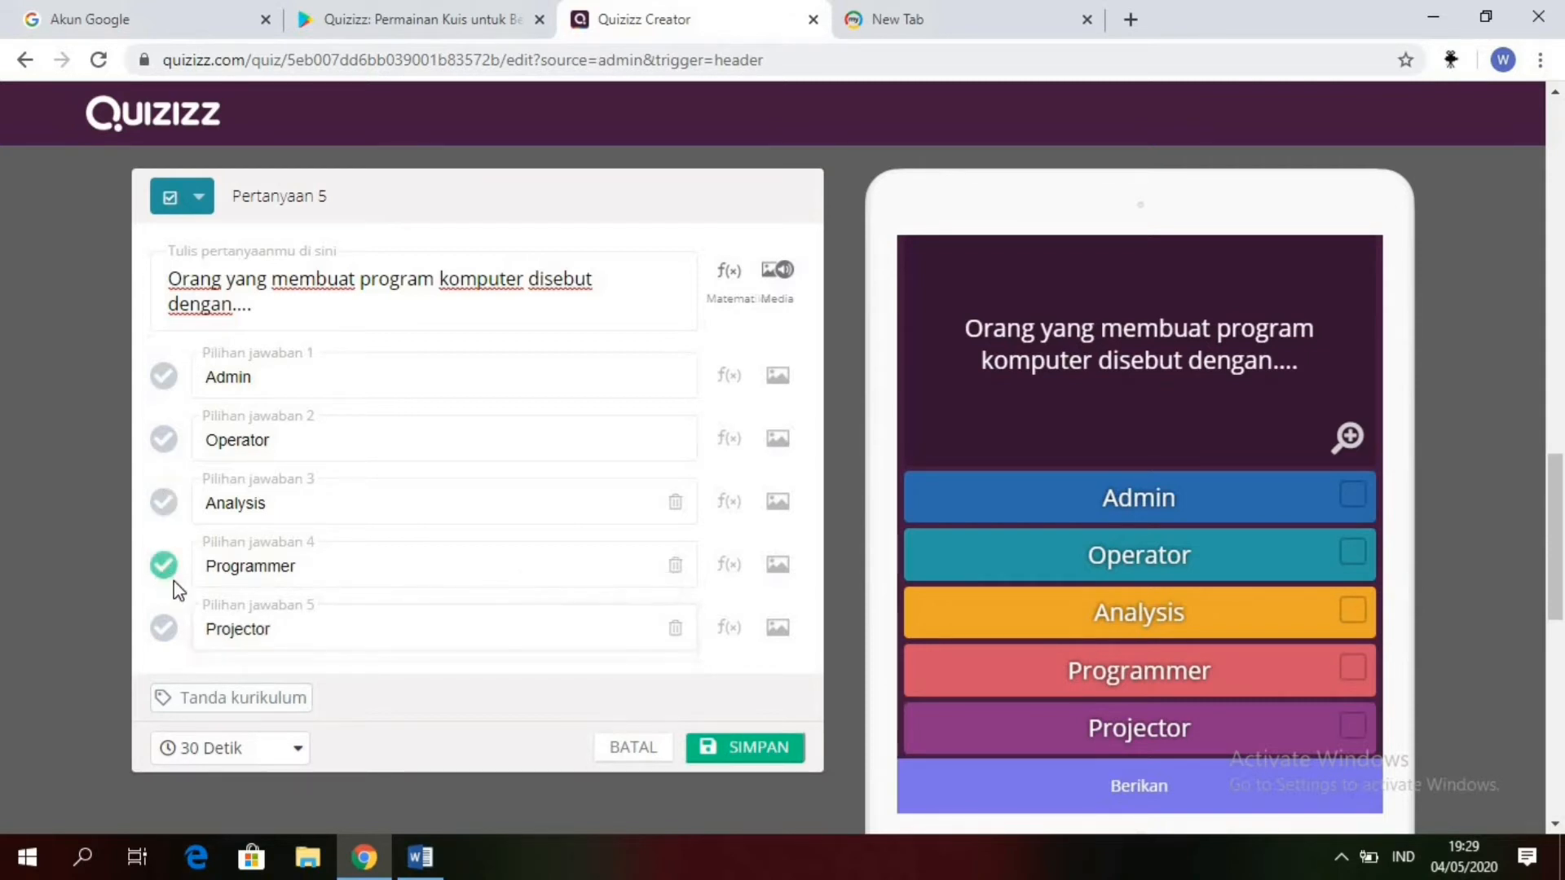
left_click(228, 750)
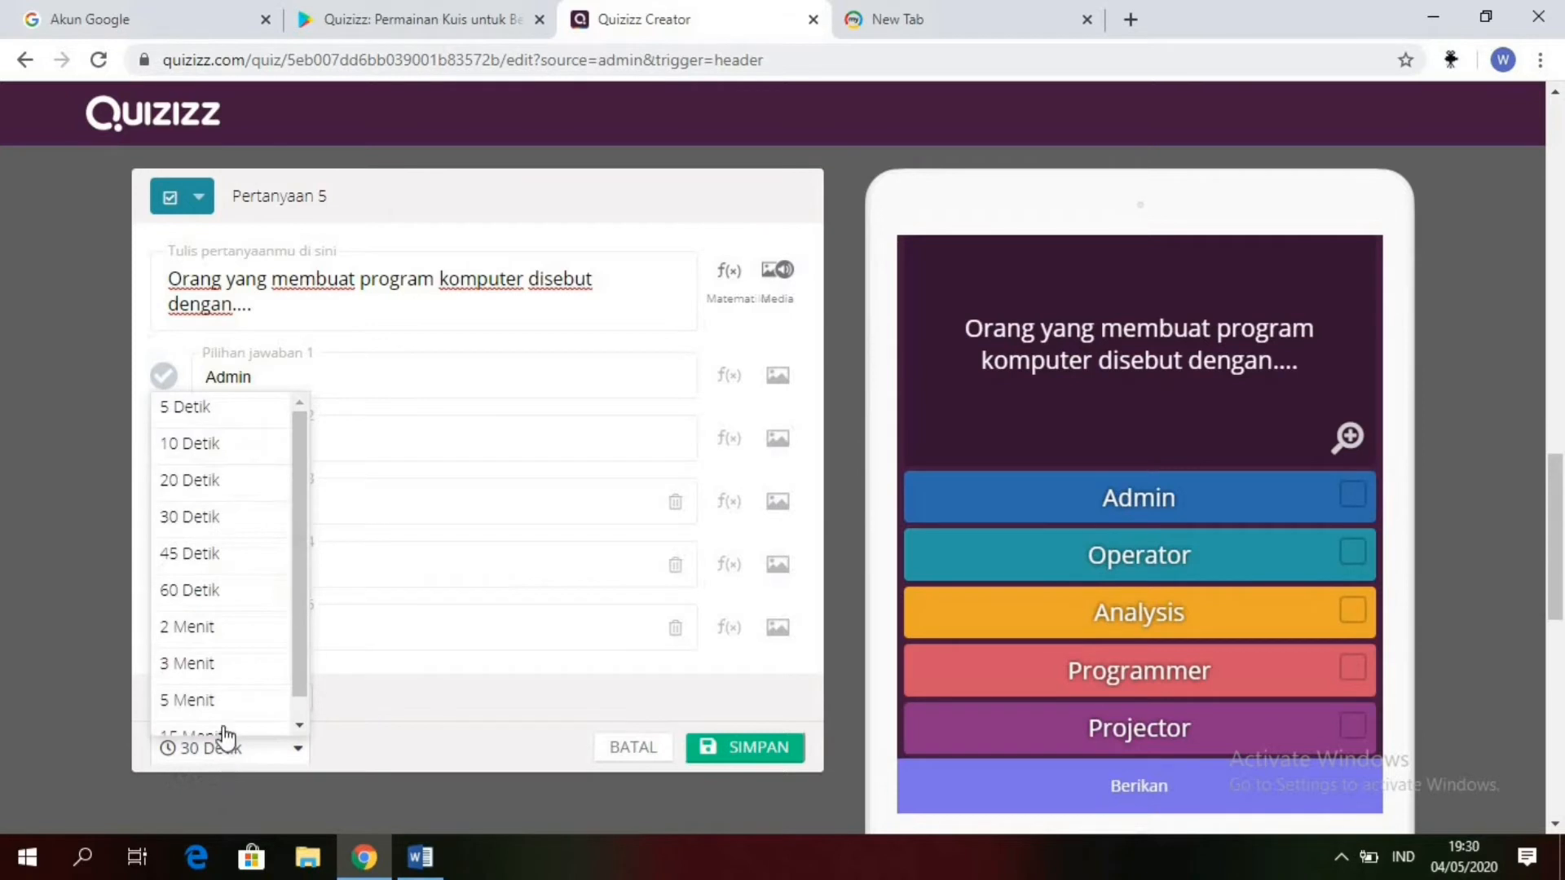
left_click(212, 643)
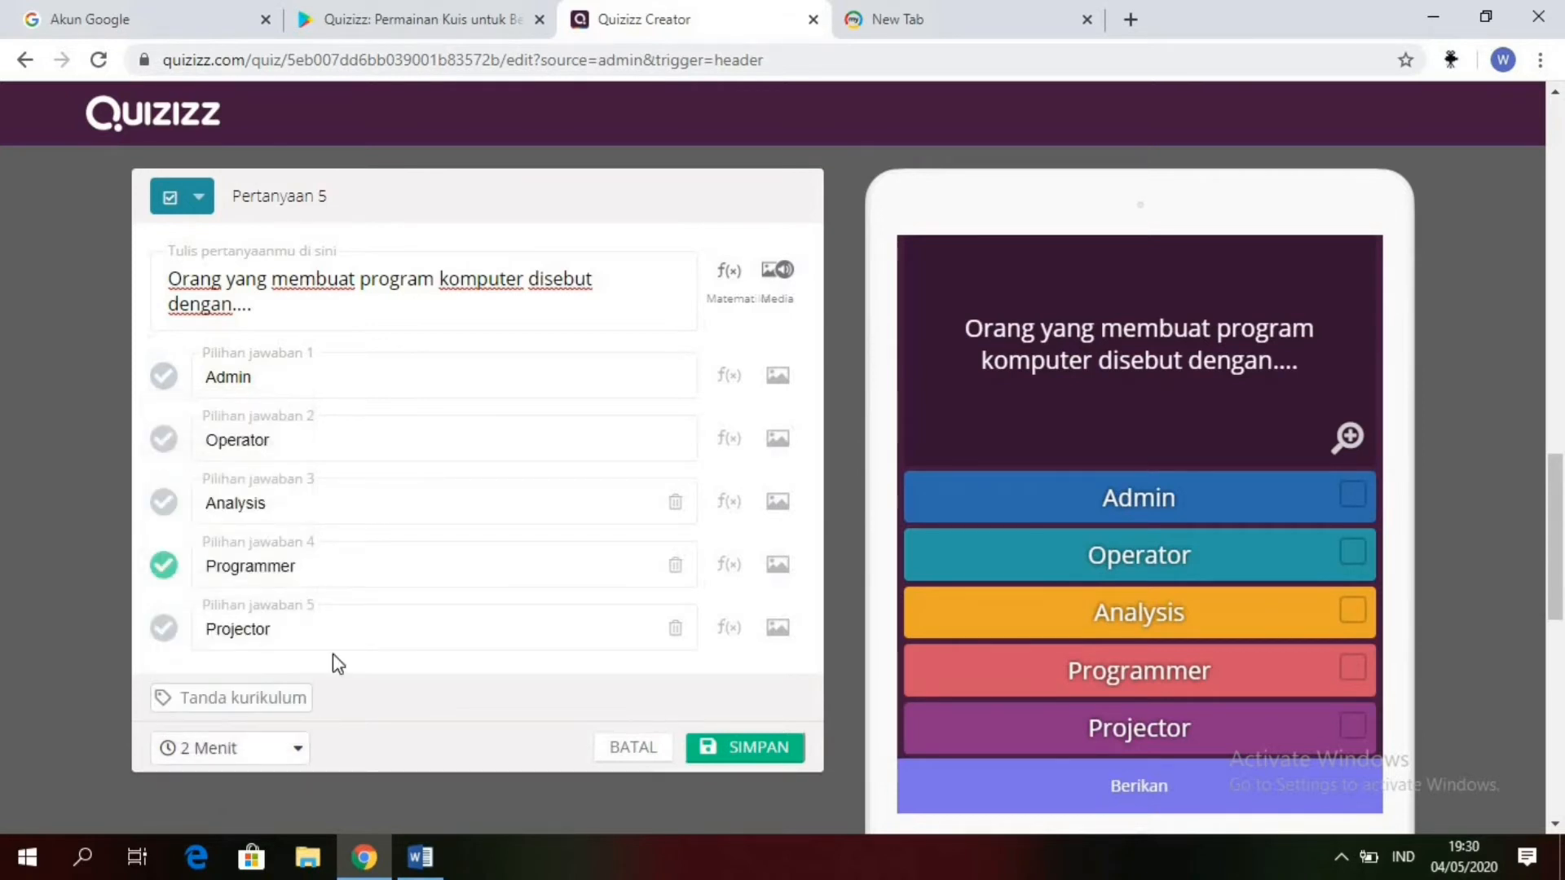
left_click(734, 758)
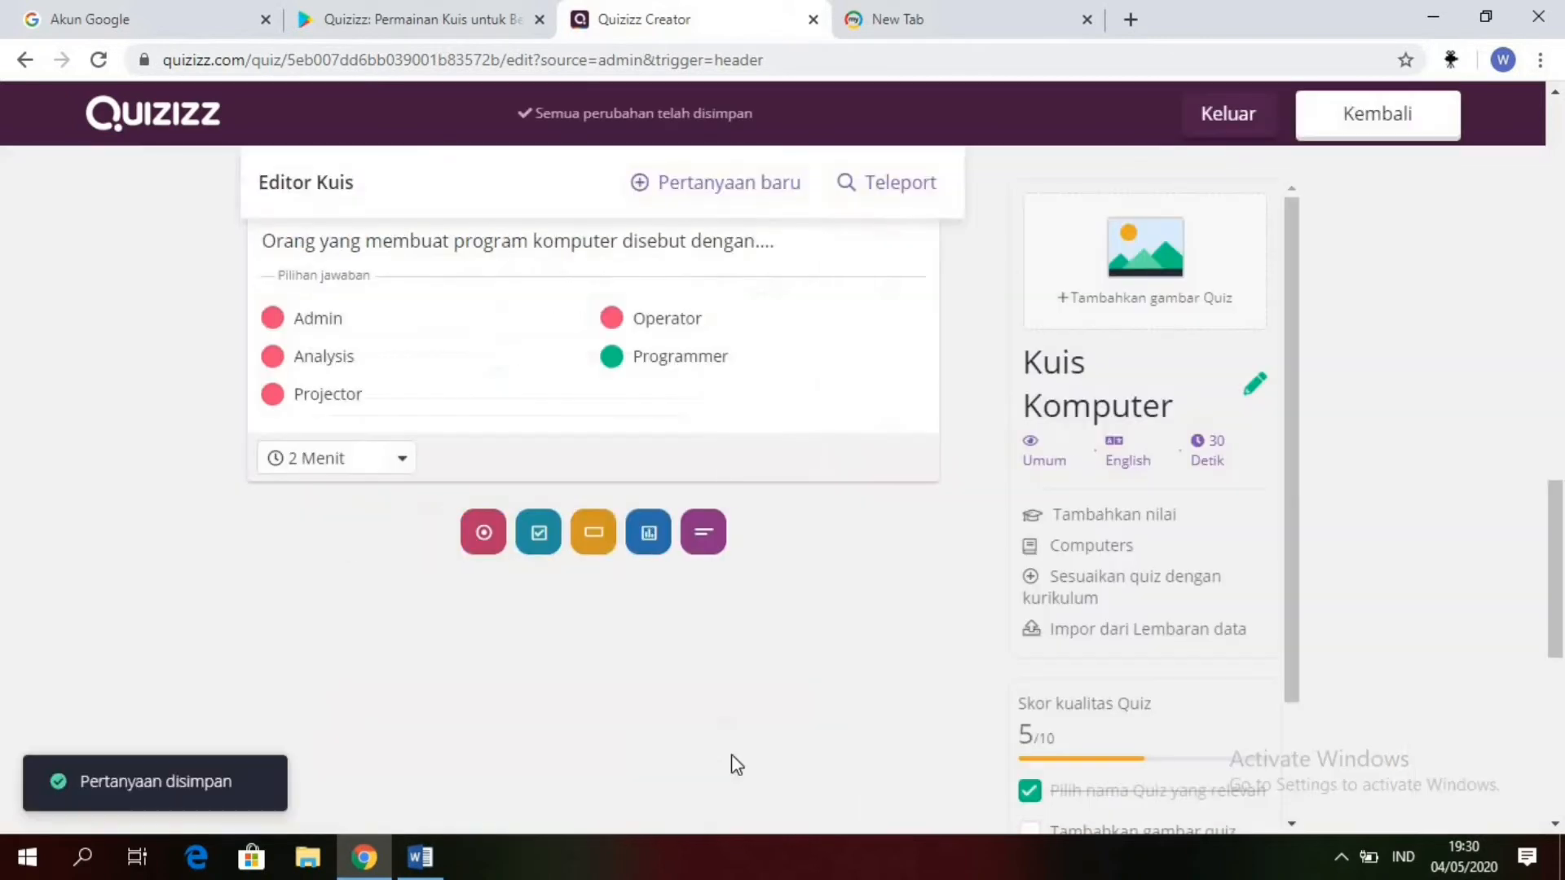
Step: Open Teleport and search the public quizzes for "Komputer" instead of the full quiz name
mouse_move(1558, 595)
left_mouse_down()
mouse_move(1561, 204)
mouse_move(1552, 589)
left_mouse_up()
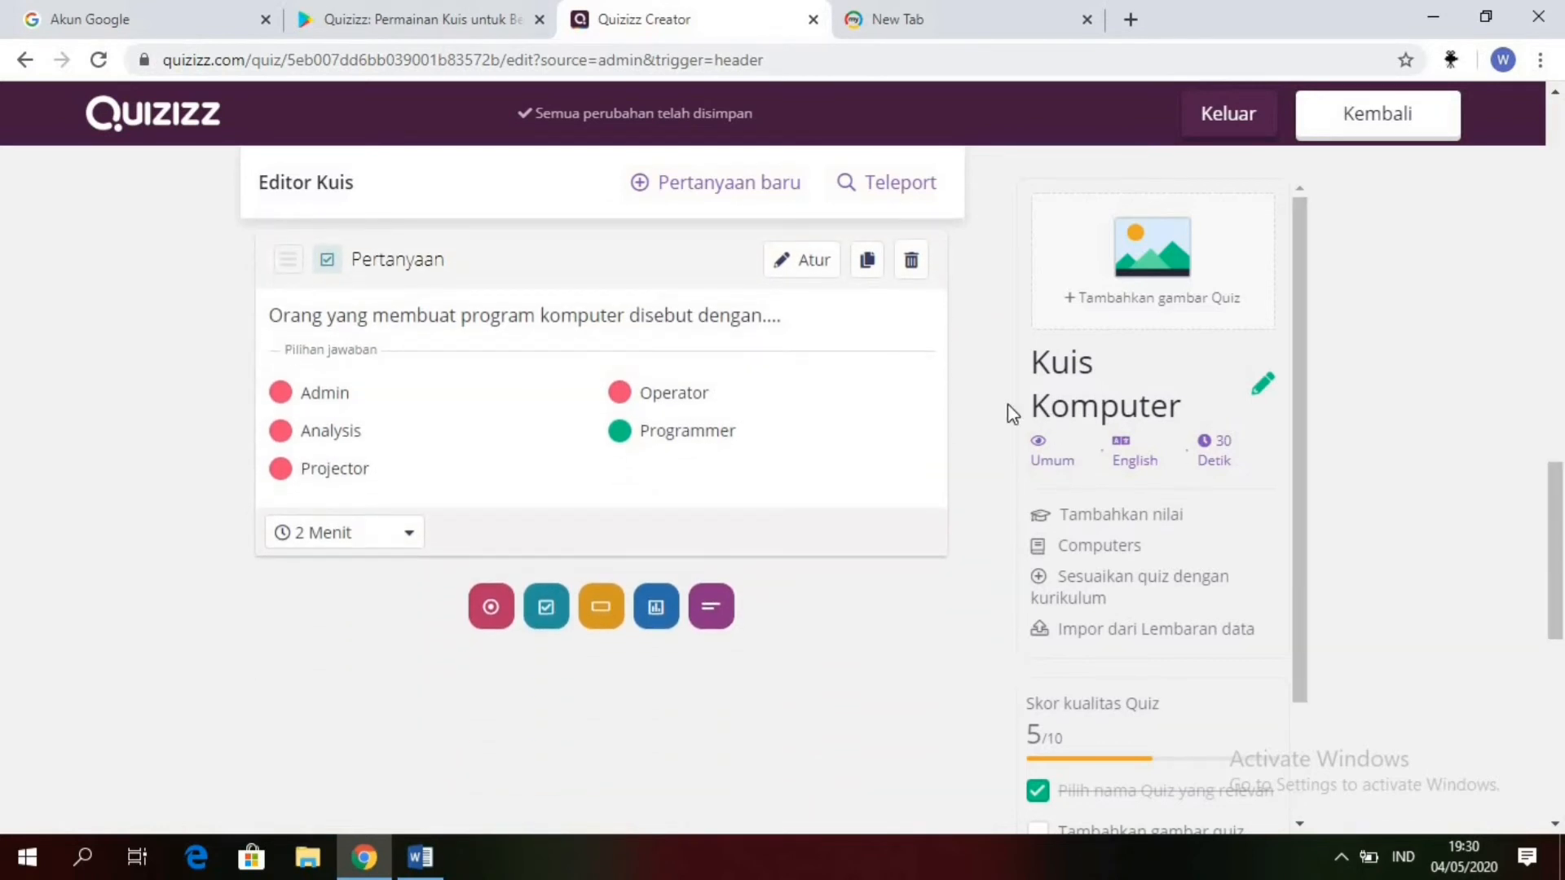
left_click(894, 188)
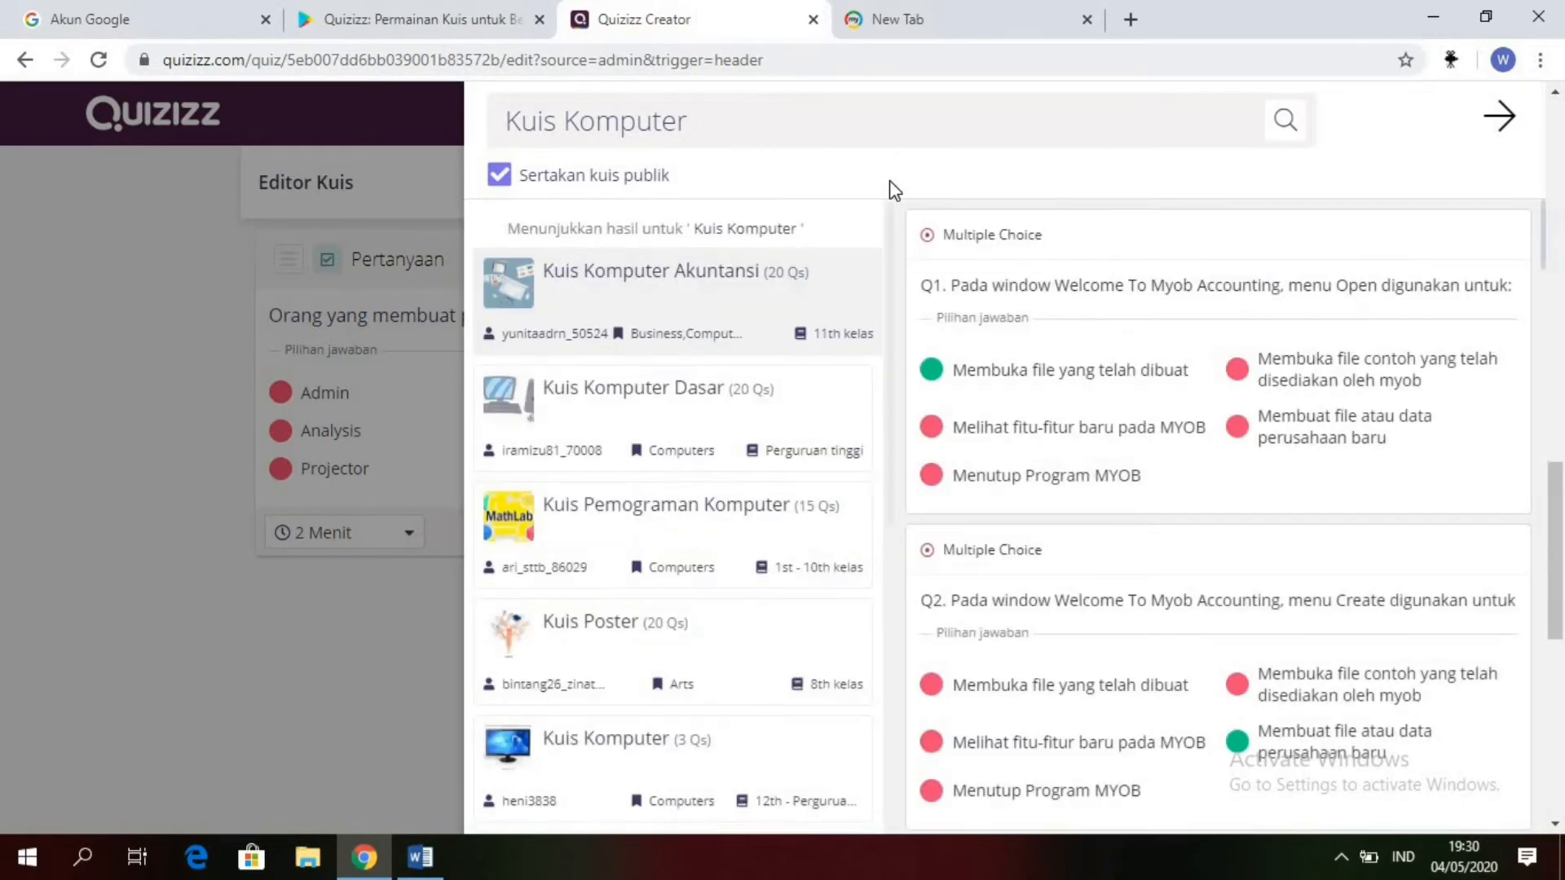
left_click(567, 128)
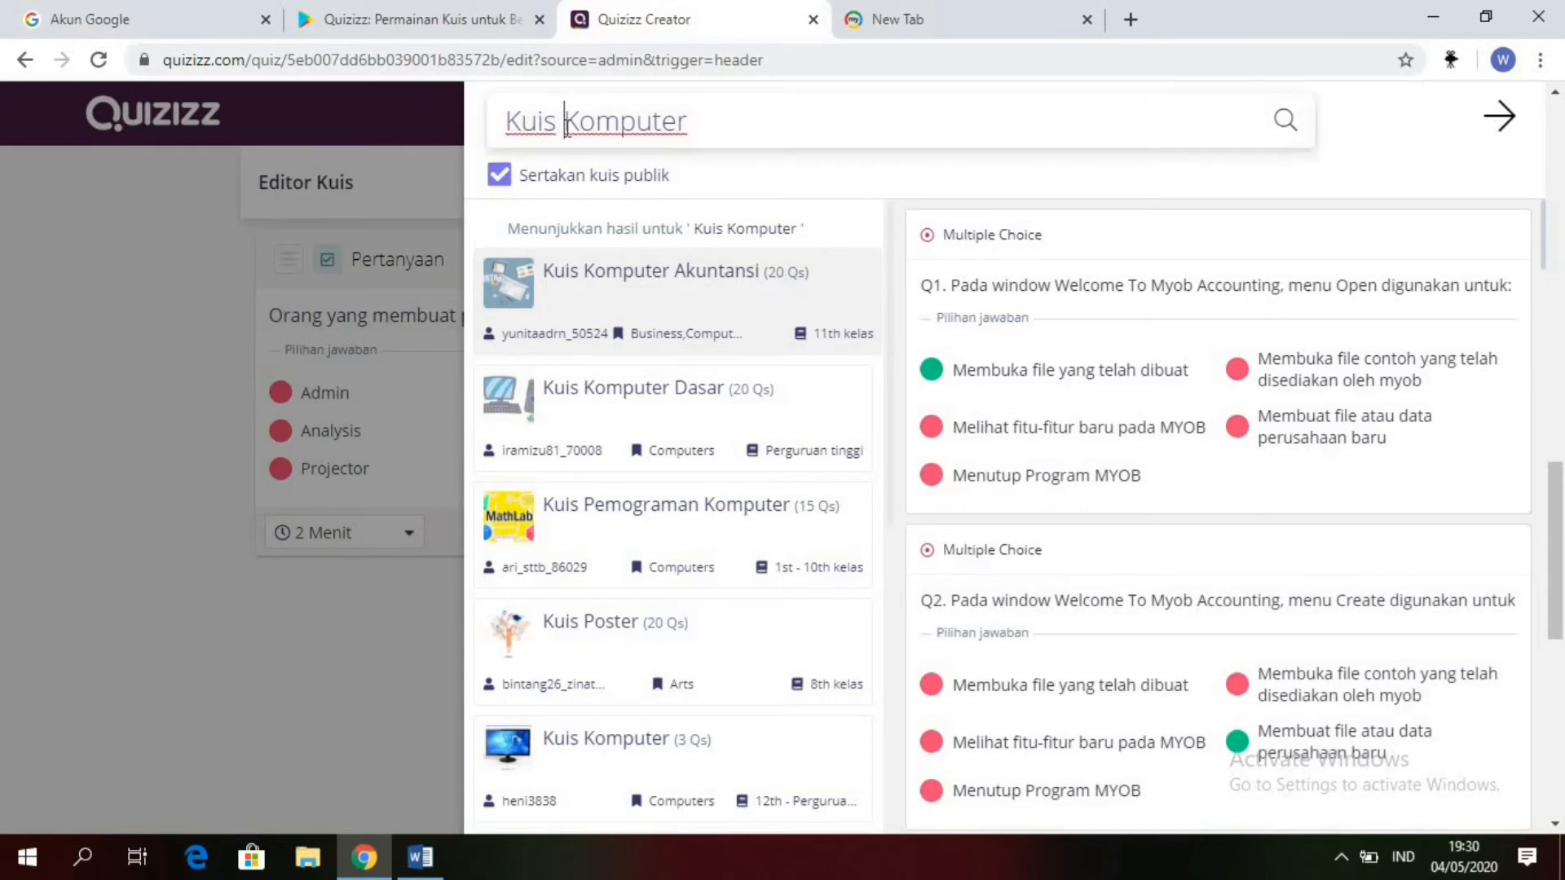
key("BackSpace")
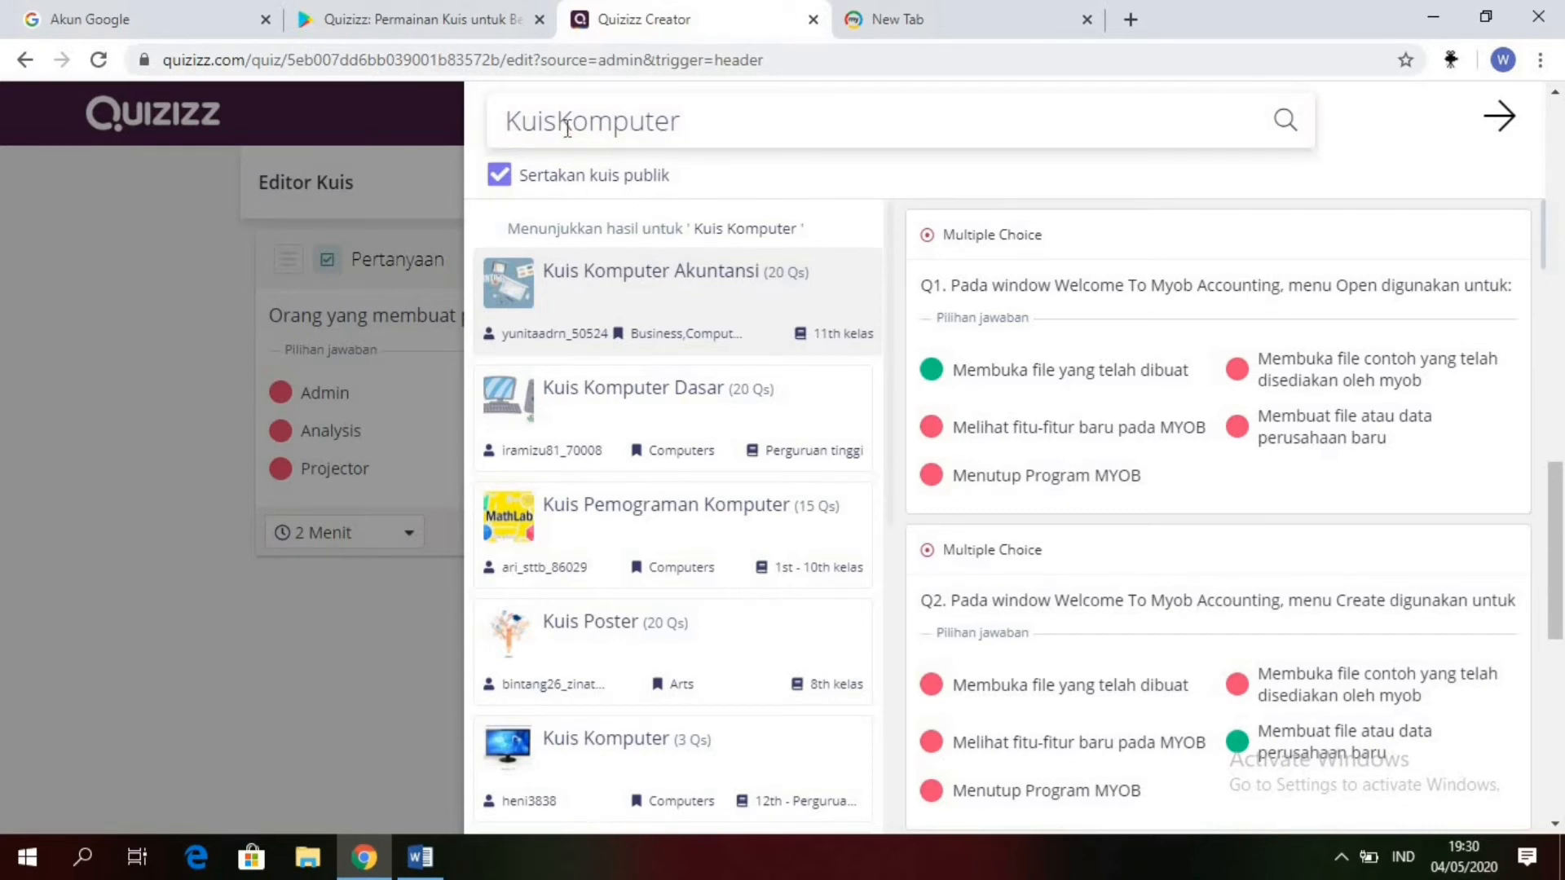
key("BackSpace")
key("BackSpace")
key("BackSpace")
key("BackSpace")
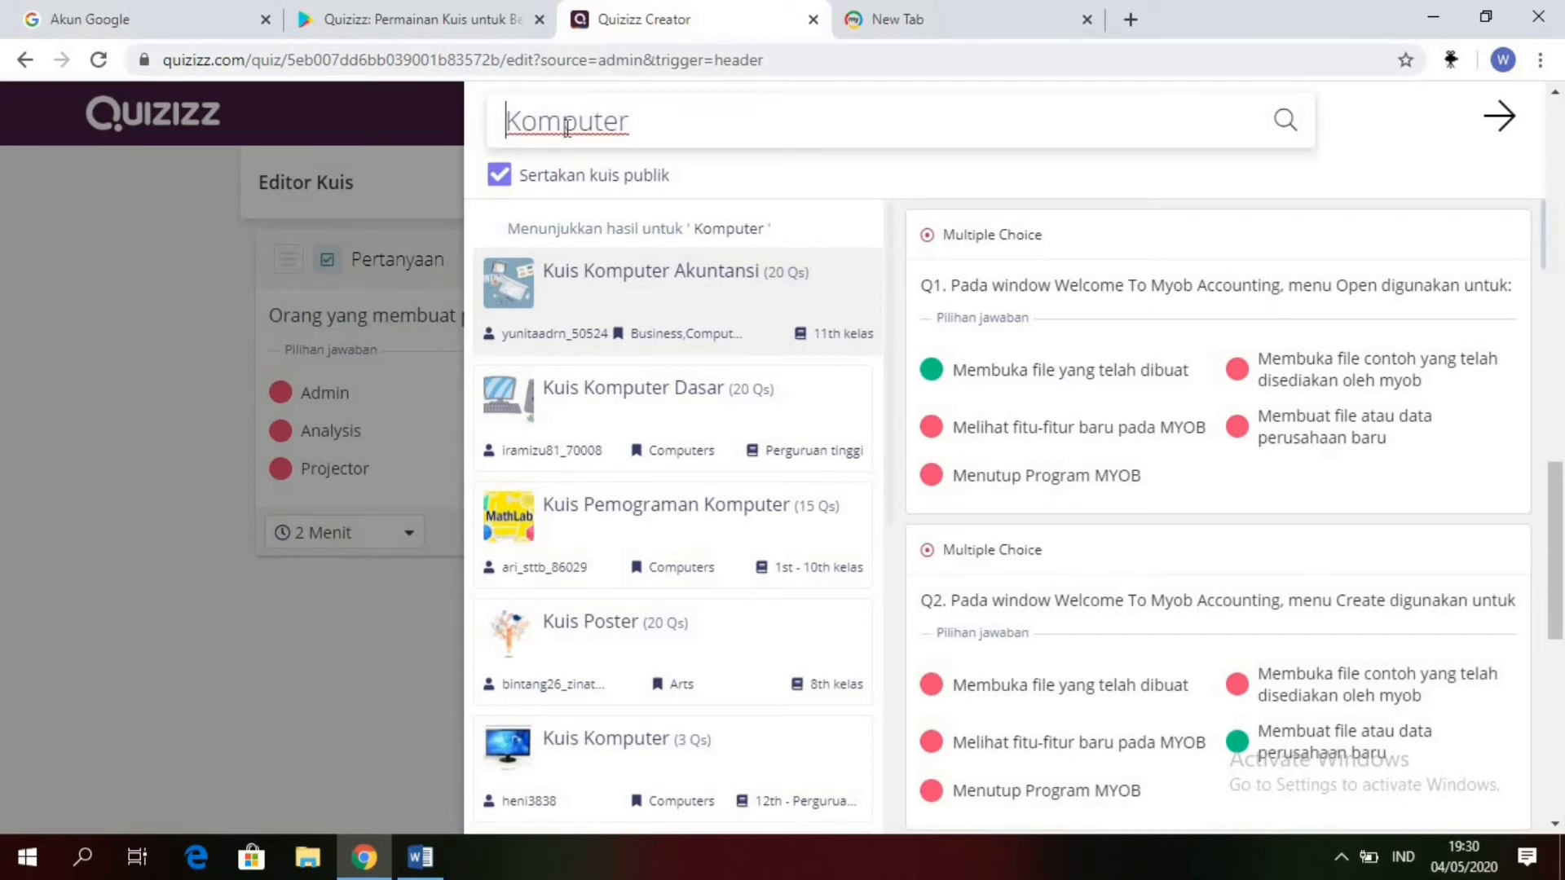
key("Return")
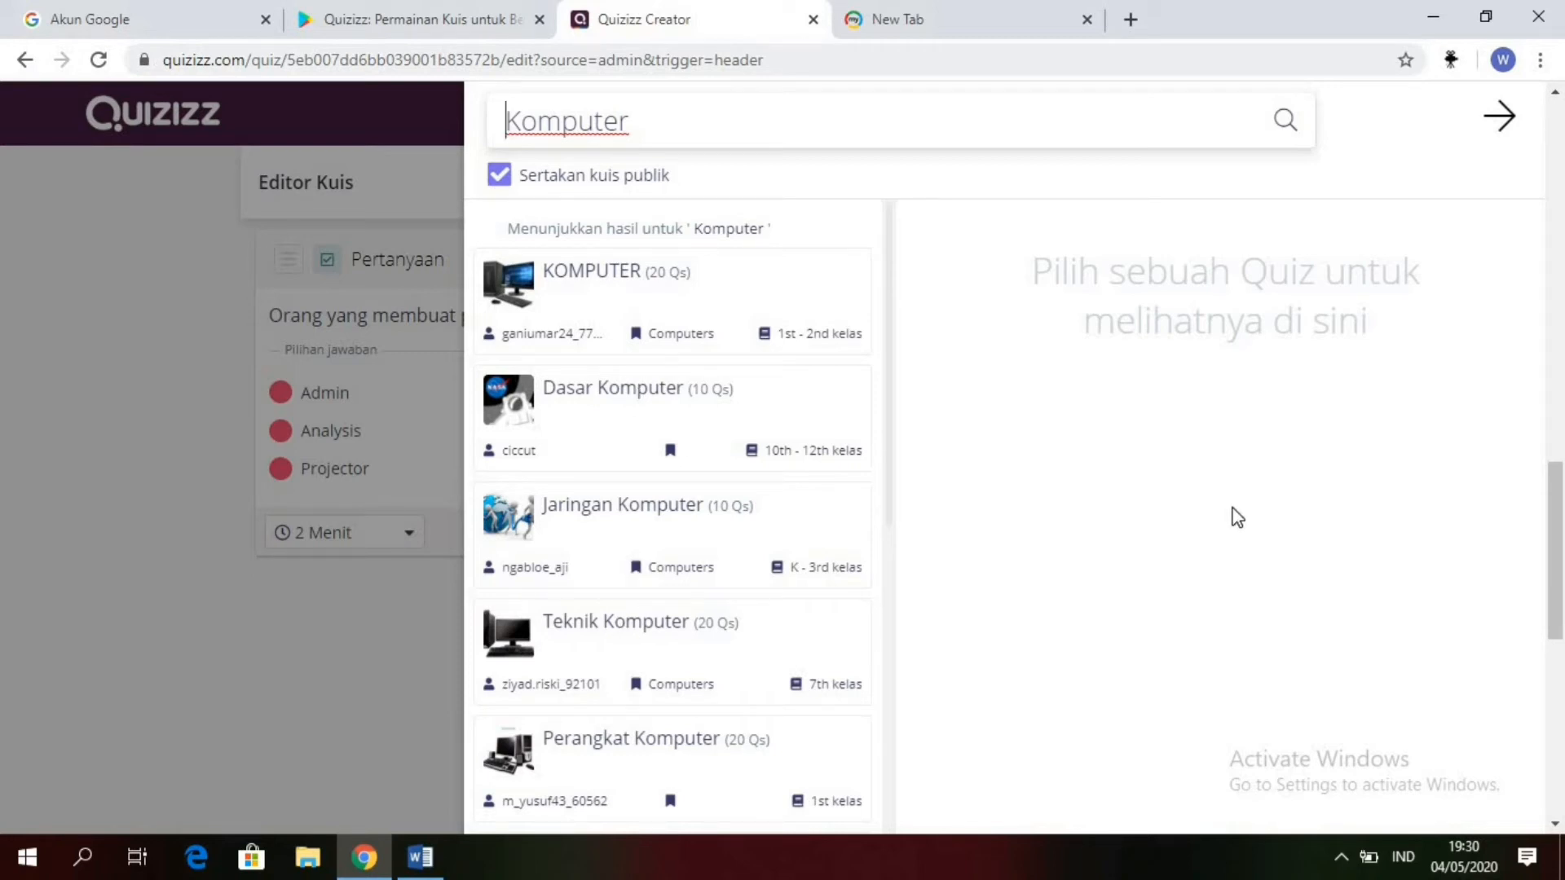
Step: Preview the quiz "Dasar Komputer" and add its Q2, "Bagan prinsip kerja komputer adalah terdiri dari bagian ....", to the quiz
left_click(625, 402)
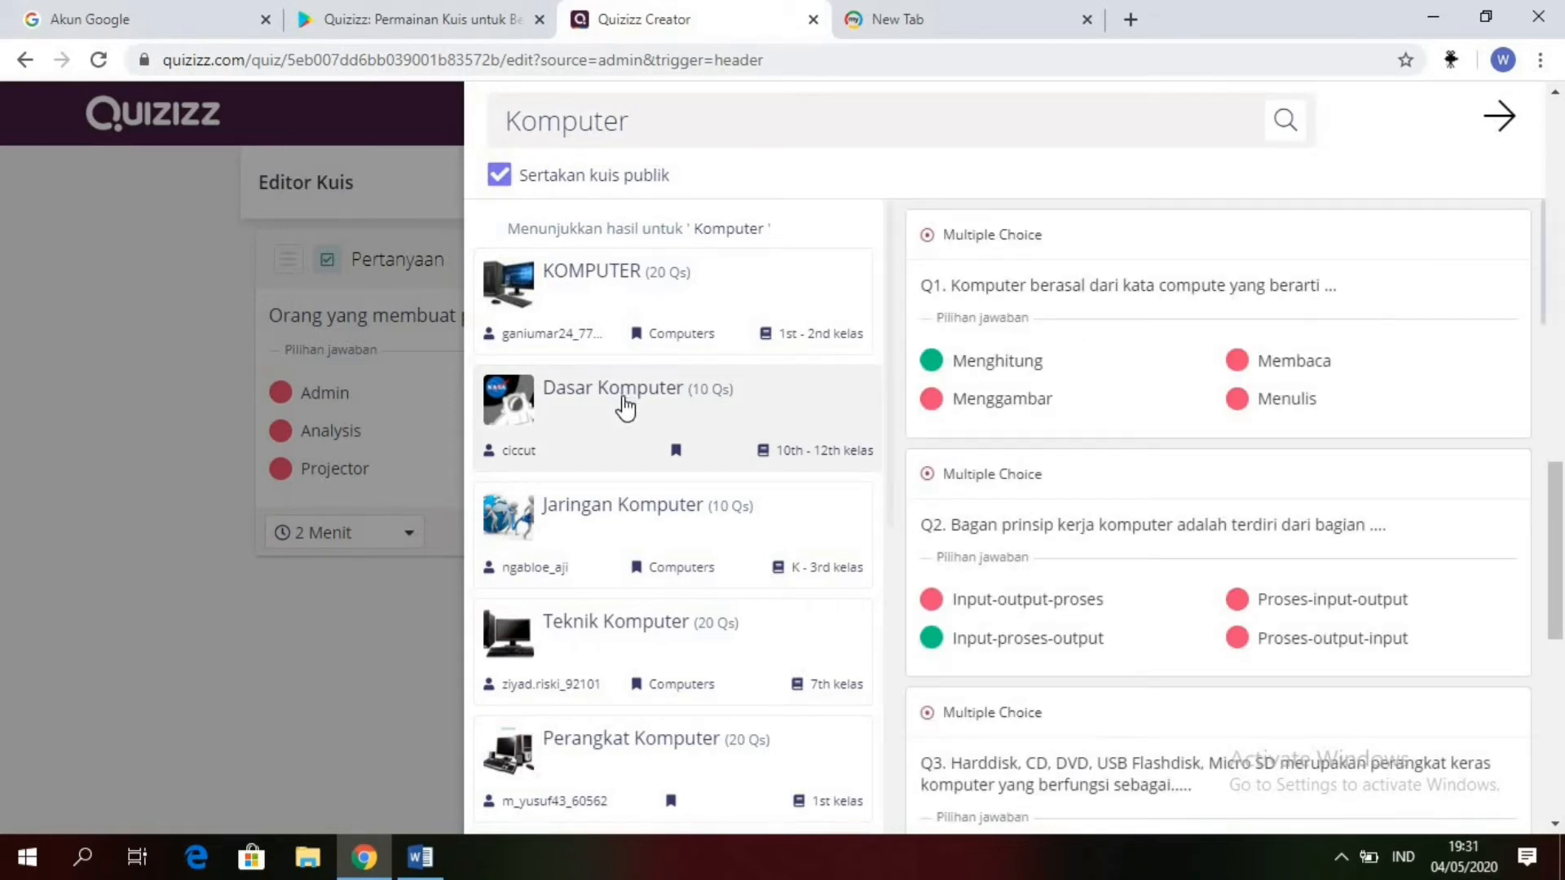
left_click(1551, 326)
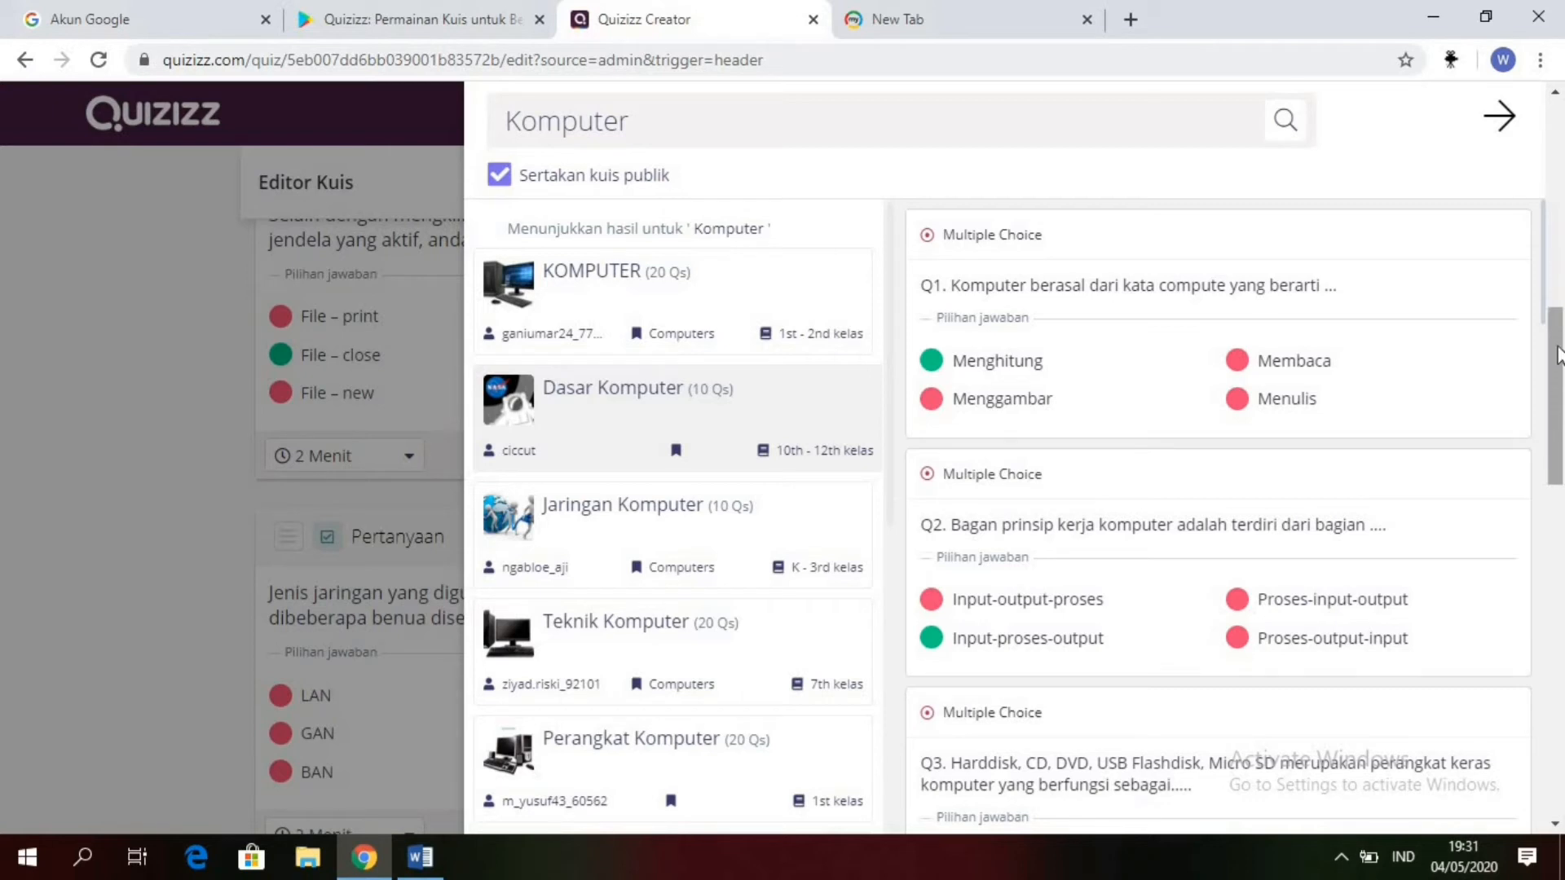
left_click_drag(1558, 355, 1551, 501)
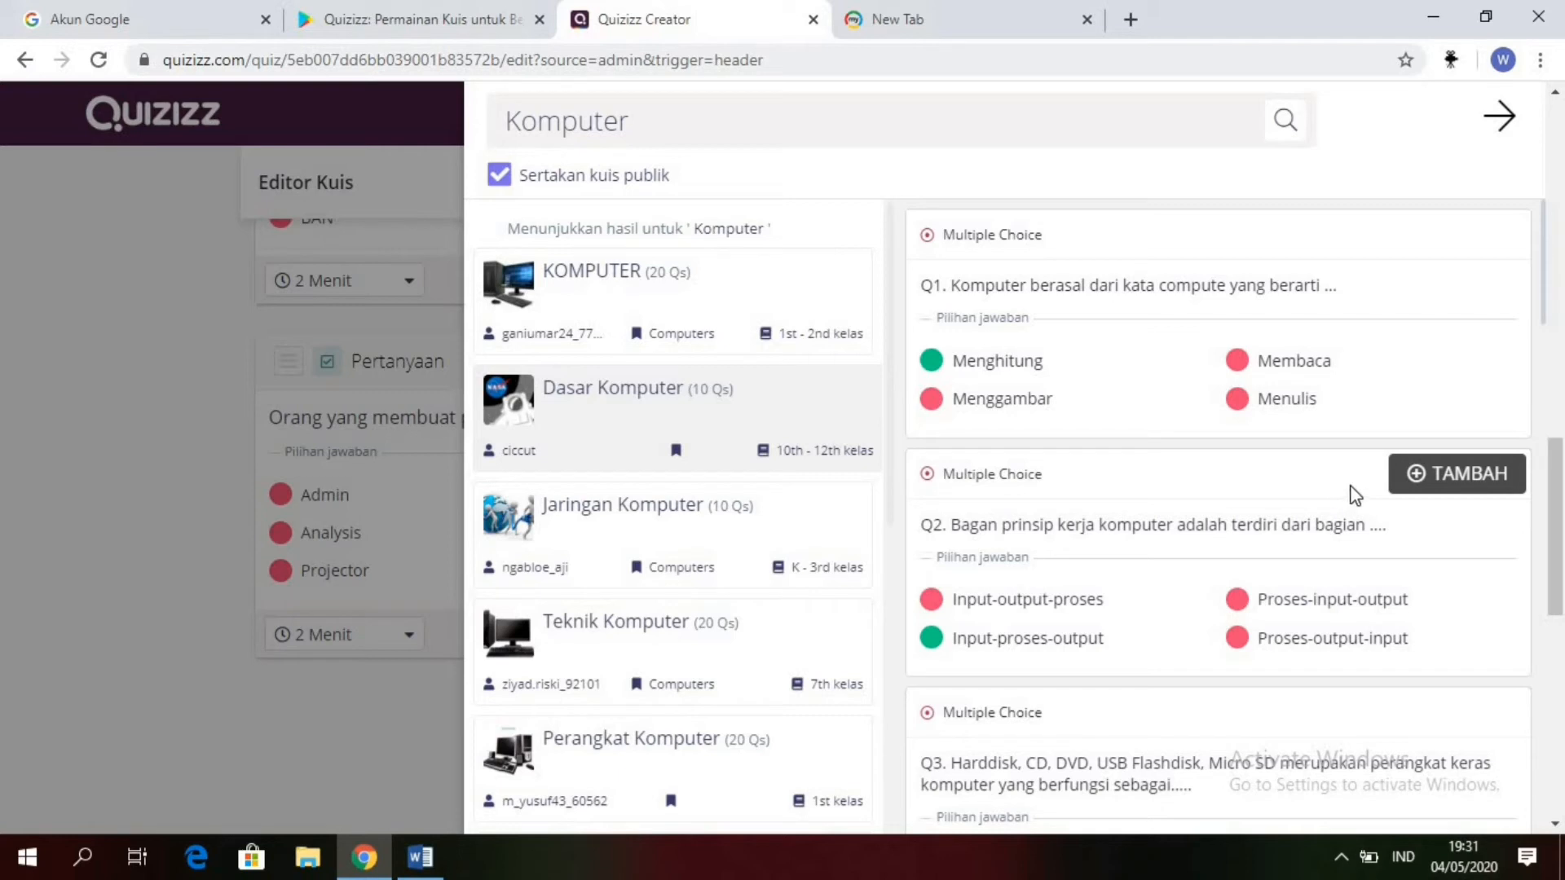
left_click(1415, 481)
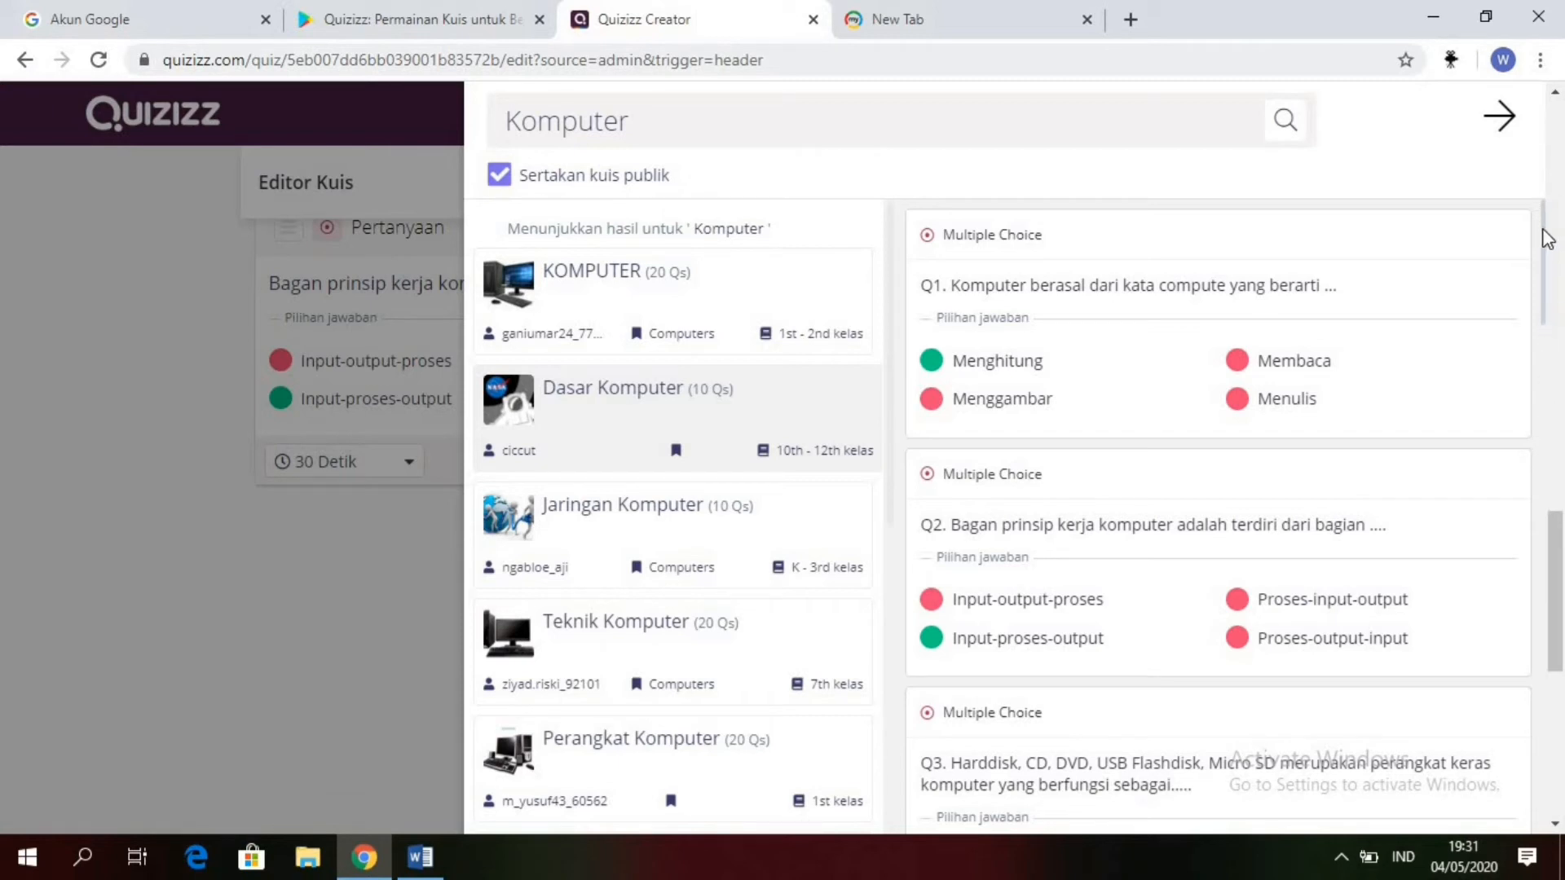
Step: Add Q5 of "Dasar Komputer", "Berikut ini yang termasuk perangkat output adalah.....", to the quiz
left_click_drag(1546, 246, 1547, 398)
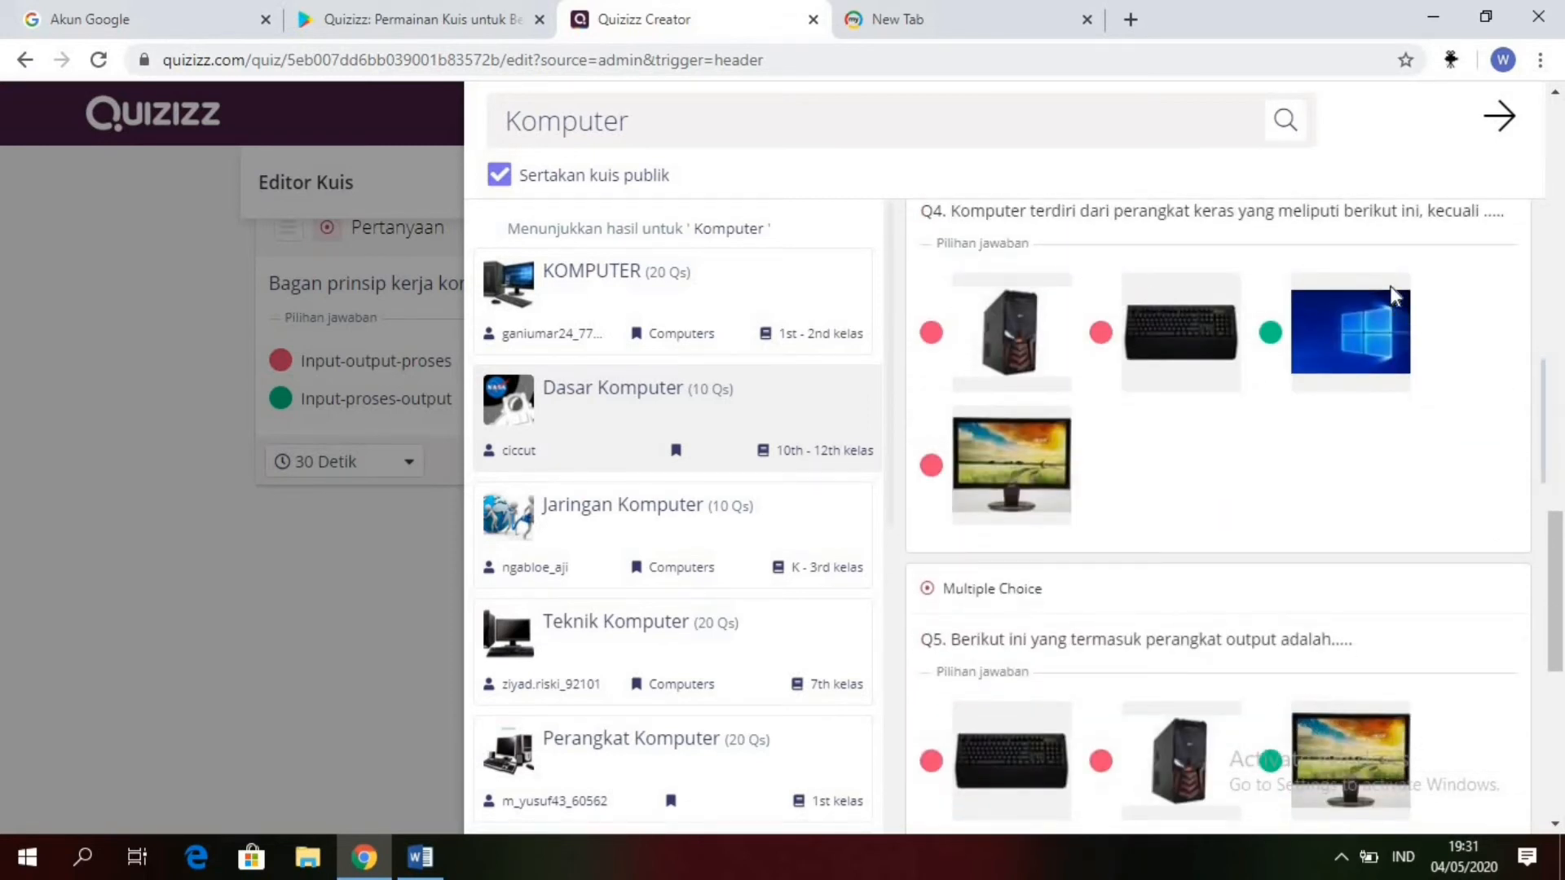
mouse_move(1494, 648)
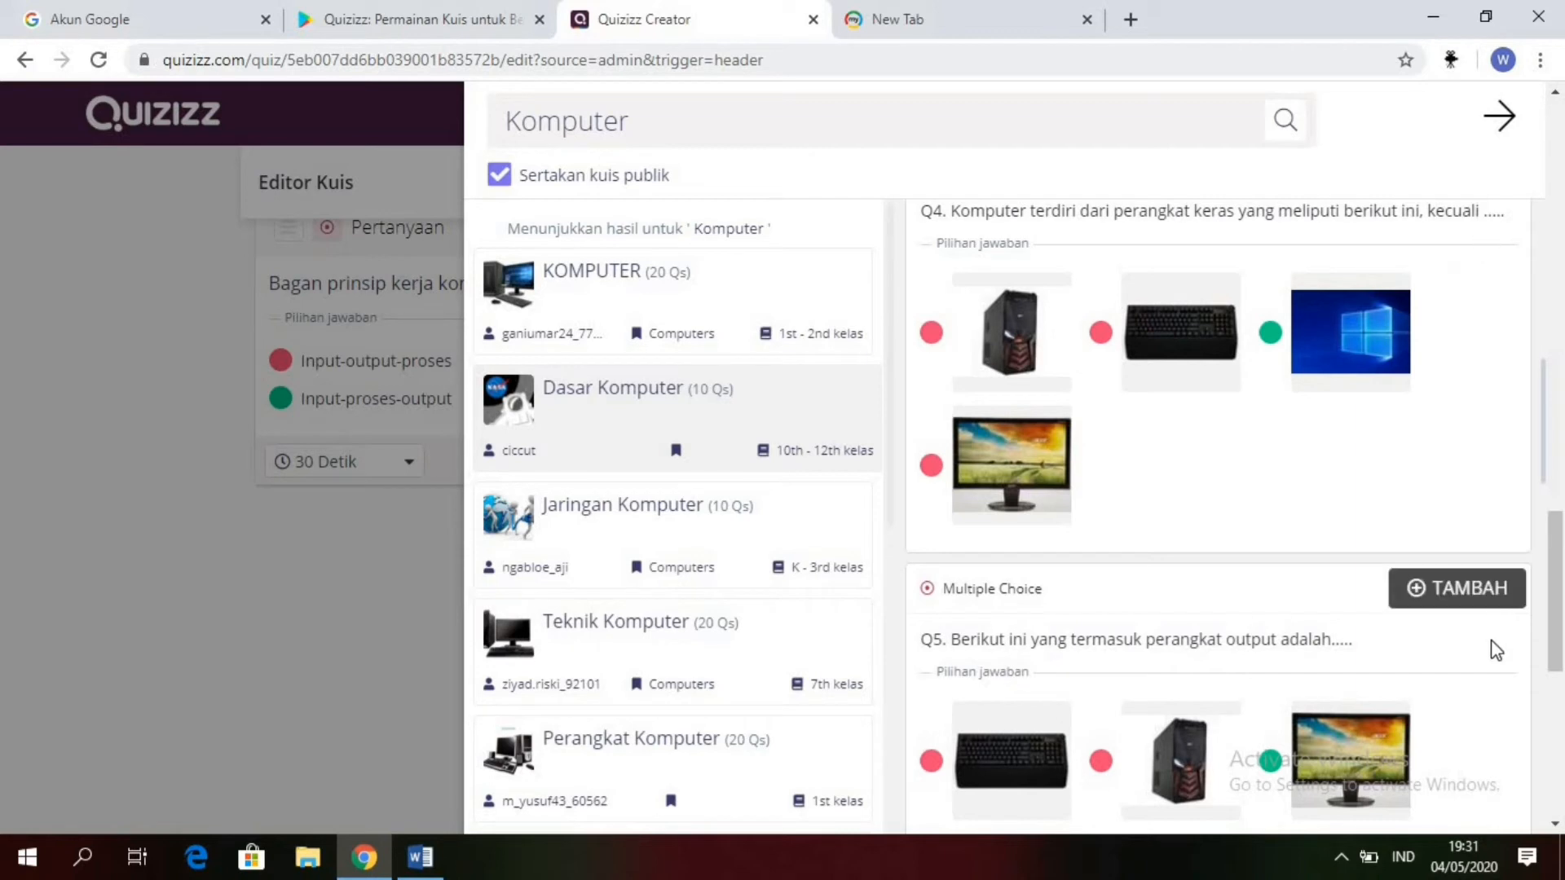
left_click(1467, 602)
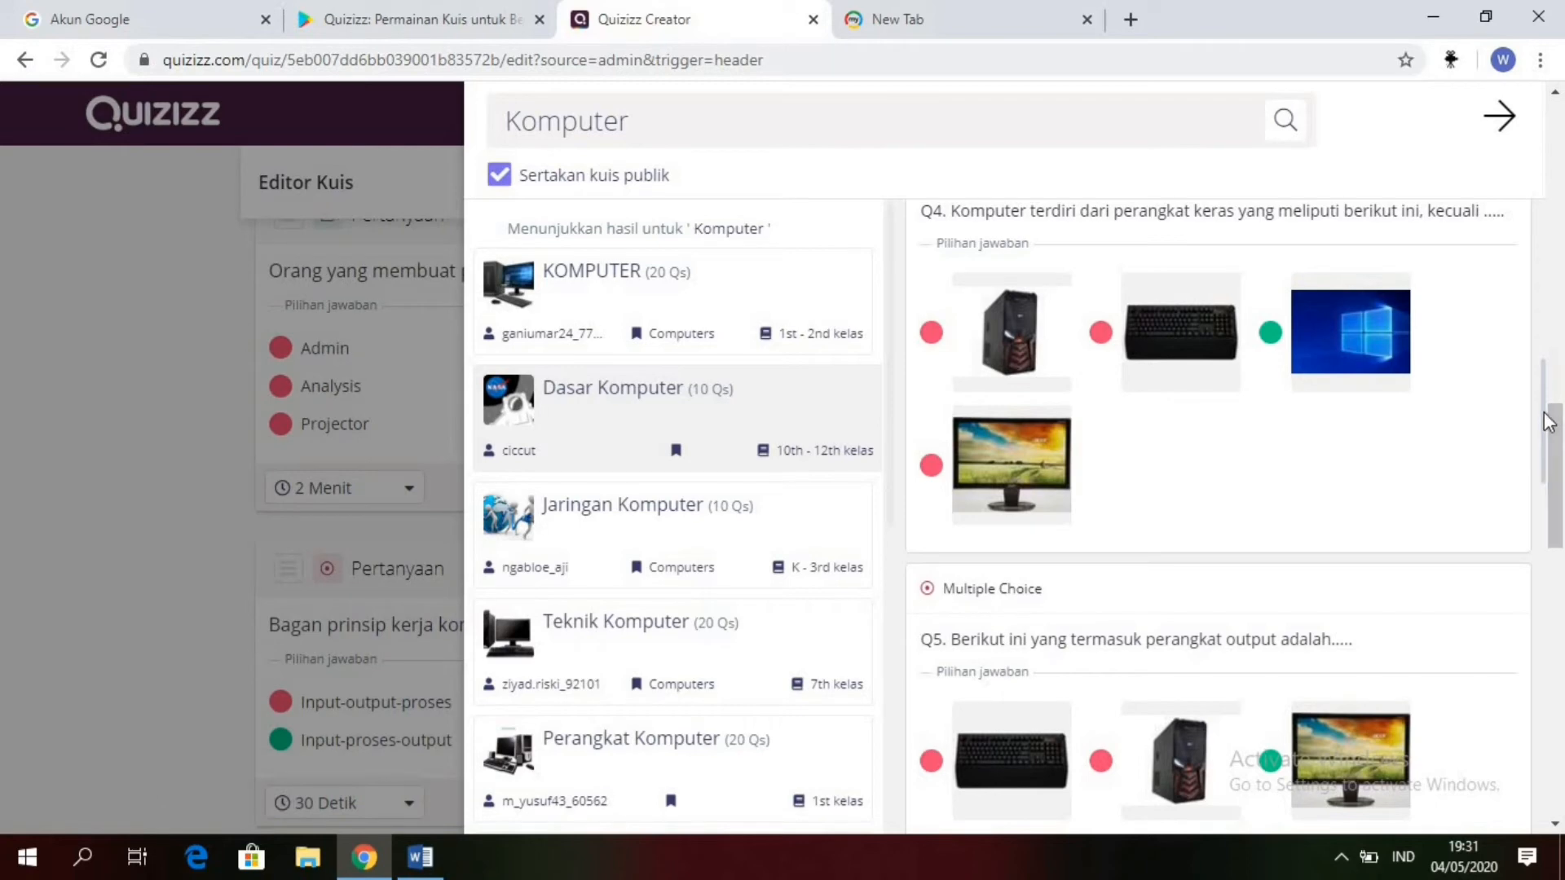
Step: Add Q8 of "Dasar Komputer", "3 unsur pembentuk sistem komputer adalah..", to the quiz
left_click_drag(1549, 421, 1548, 678)
scroll(1548, 678, "down", 1)
mouse_move(1509, 648)
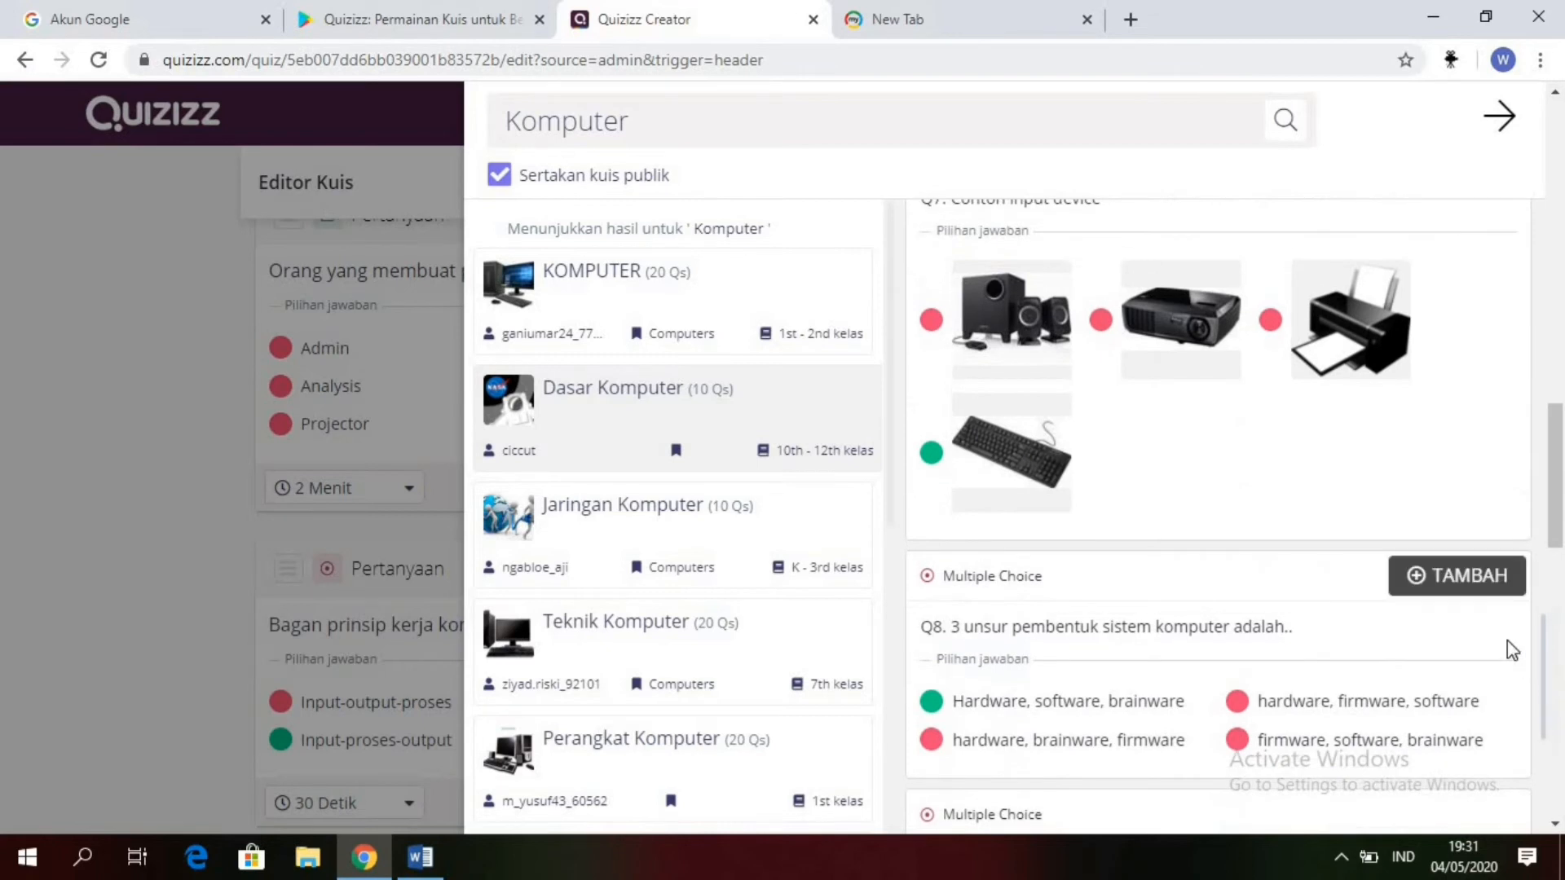
left_click(1482, 597)
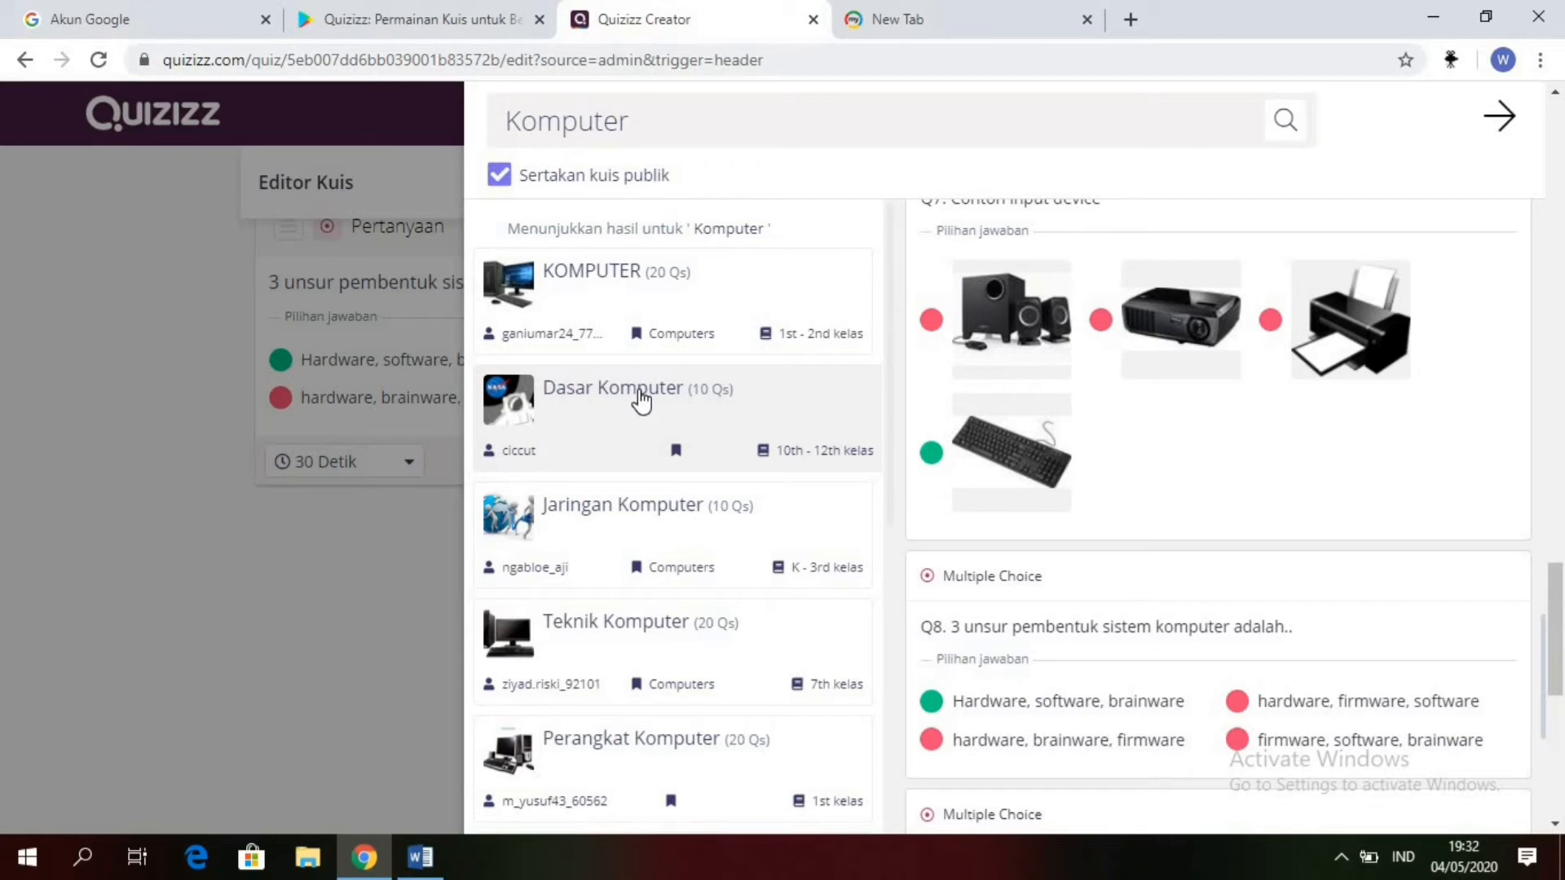
Step: Preview the quiz "Jaringan Komputer" and add its Q4 about the network covering a very large area to the quiz
left_click(601, 516)
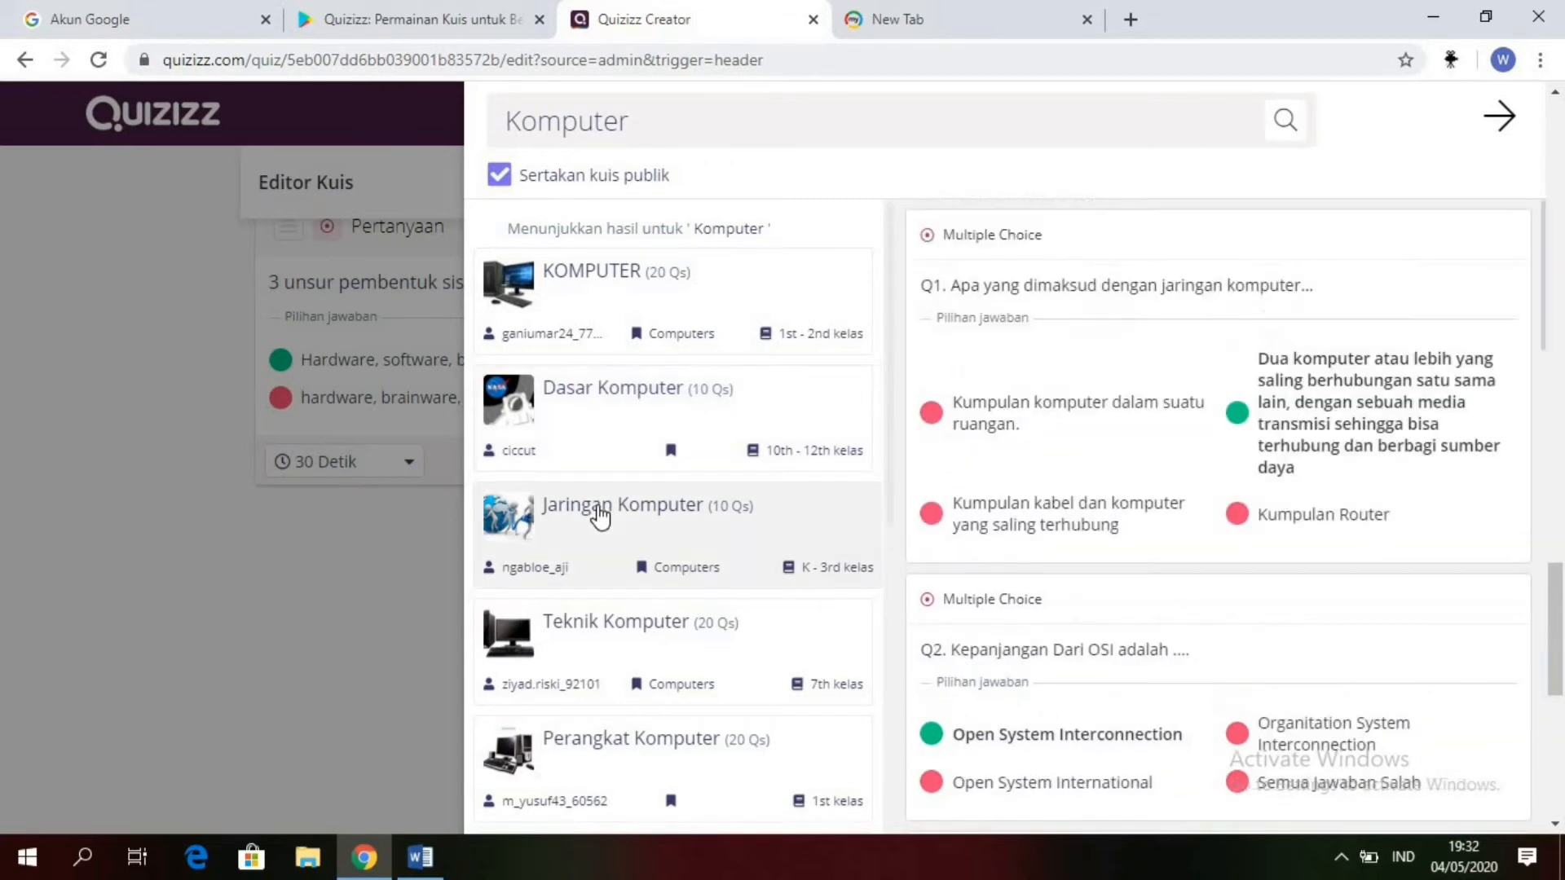
mouse_move(1186, 332)
left_click_drag(1549, 316, 1539, 457)
scroll(1533, 456, "down", 4)
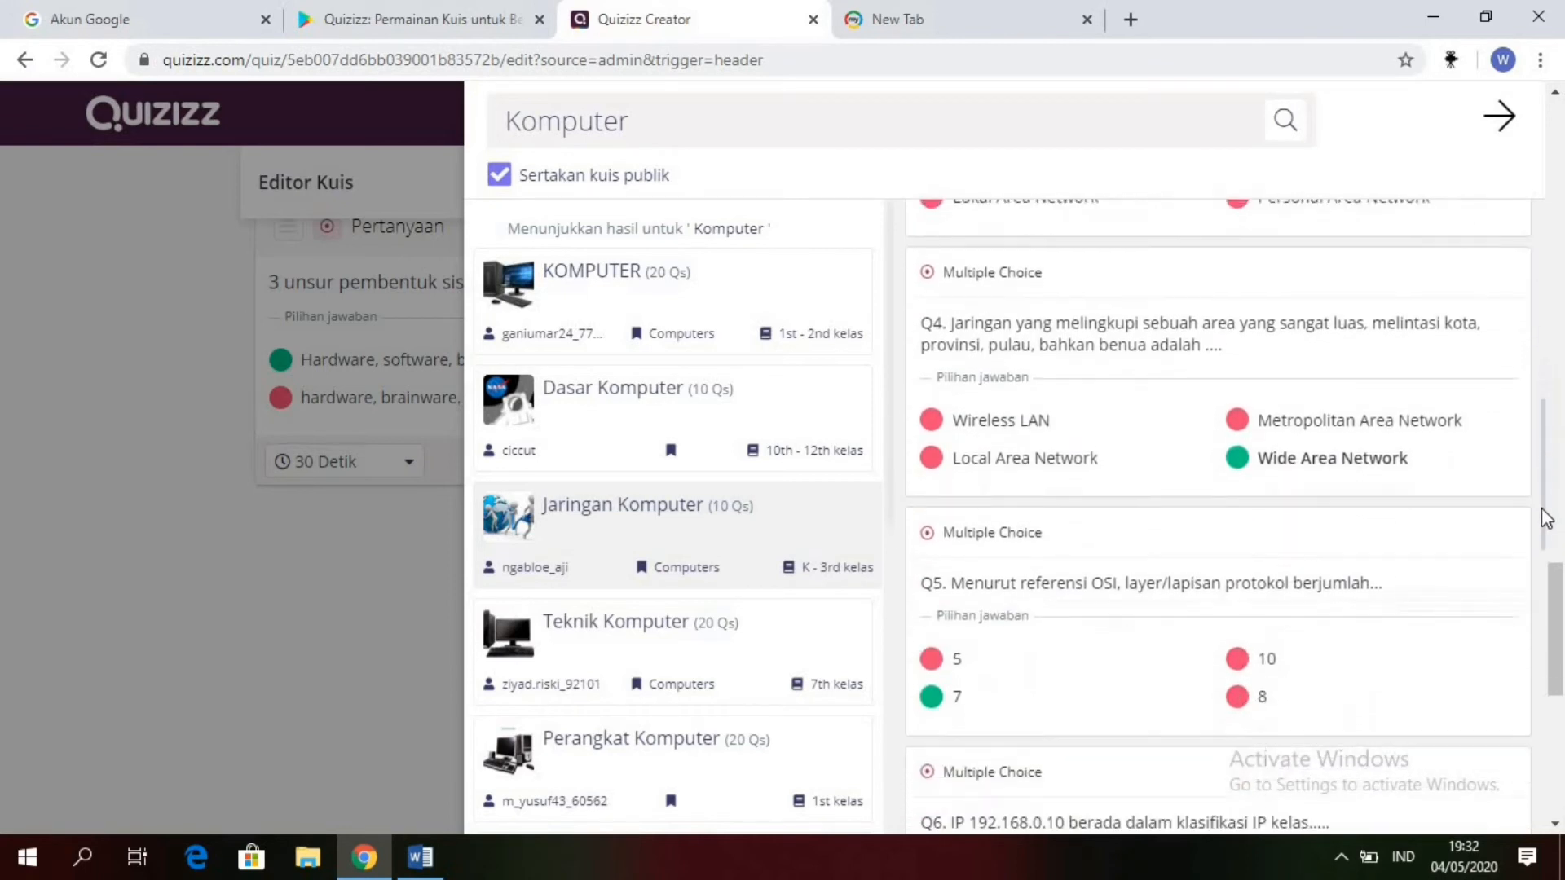
mouse_move(1514, 385)
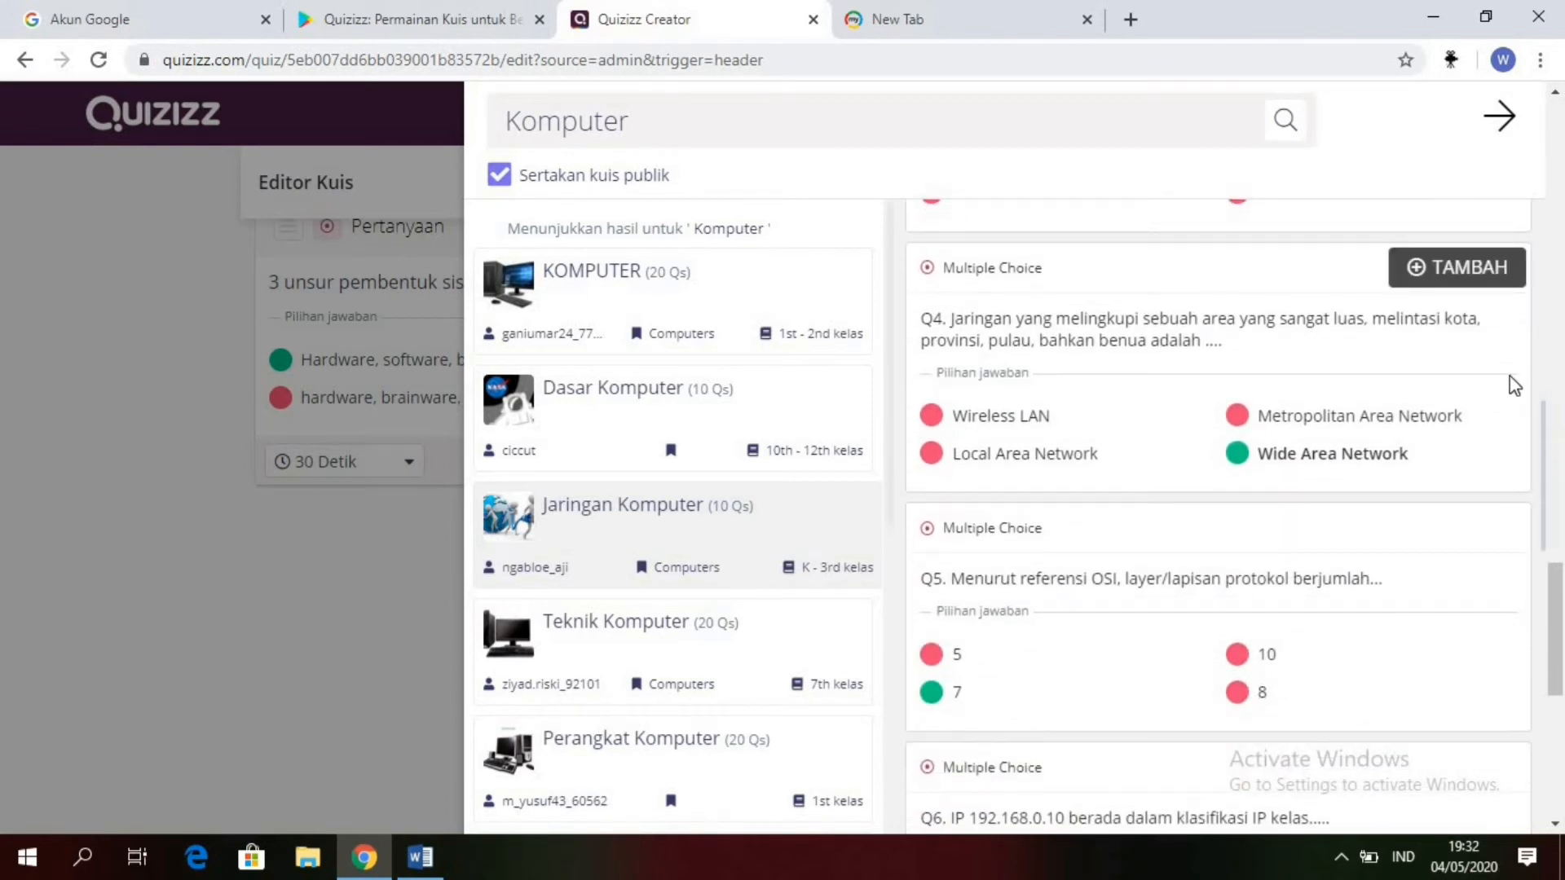
left_click(1454, 290)
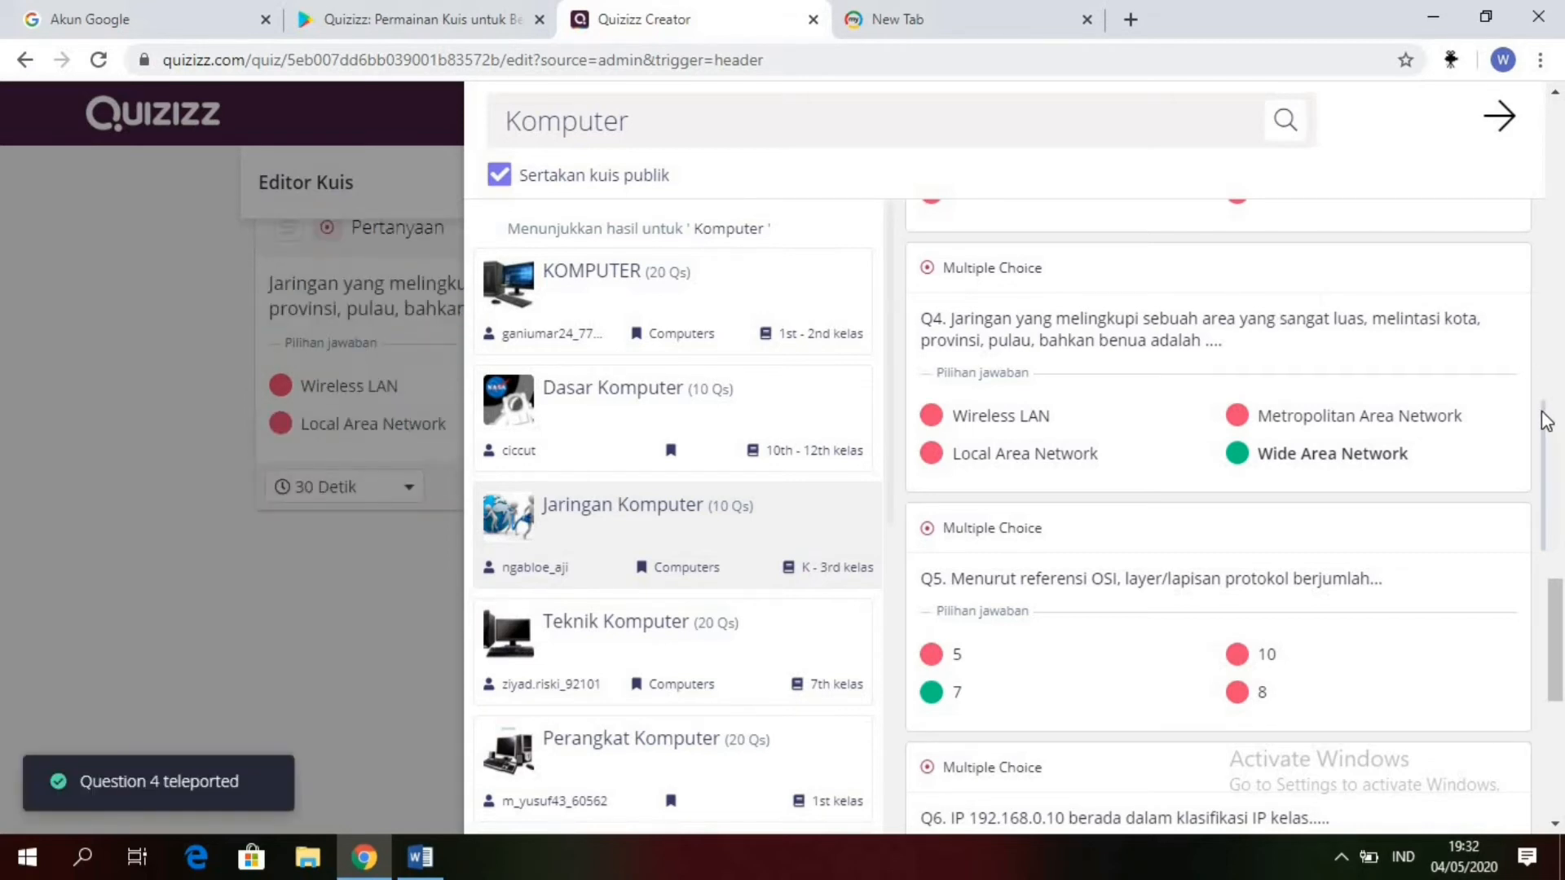
Step: Add Q7 of "Jaringan Komputer", about the tool for attaching an RJ 45 connector, to the quiz
left_click_drag(1544, 419, 1549, 574)
mouse_move(1479, 432)
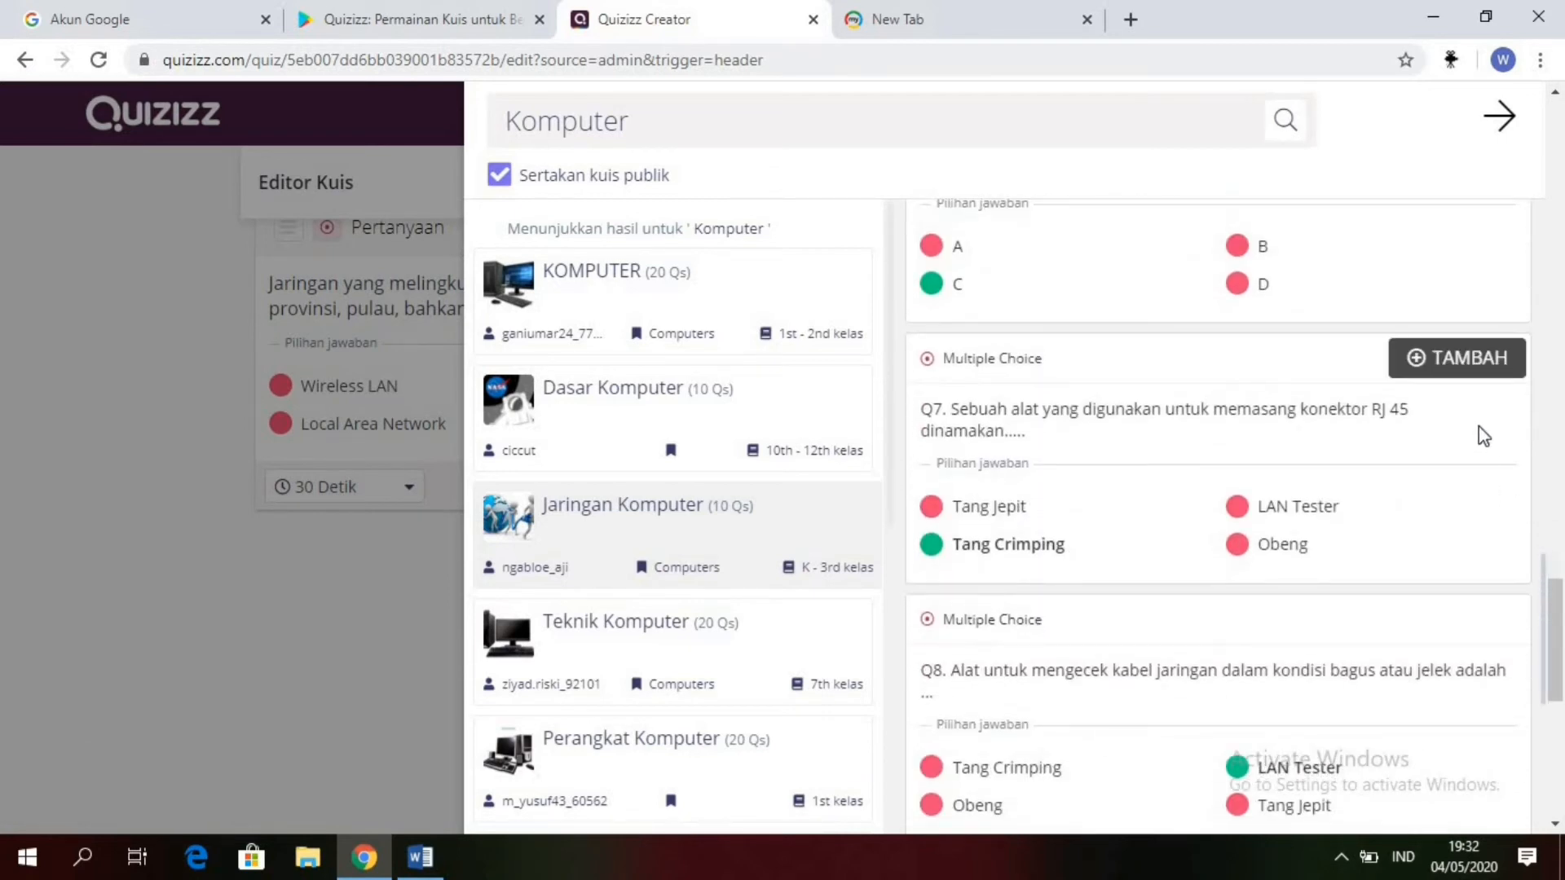
left_click(1455, 366)
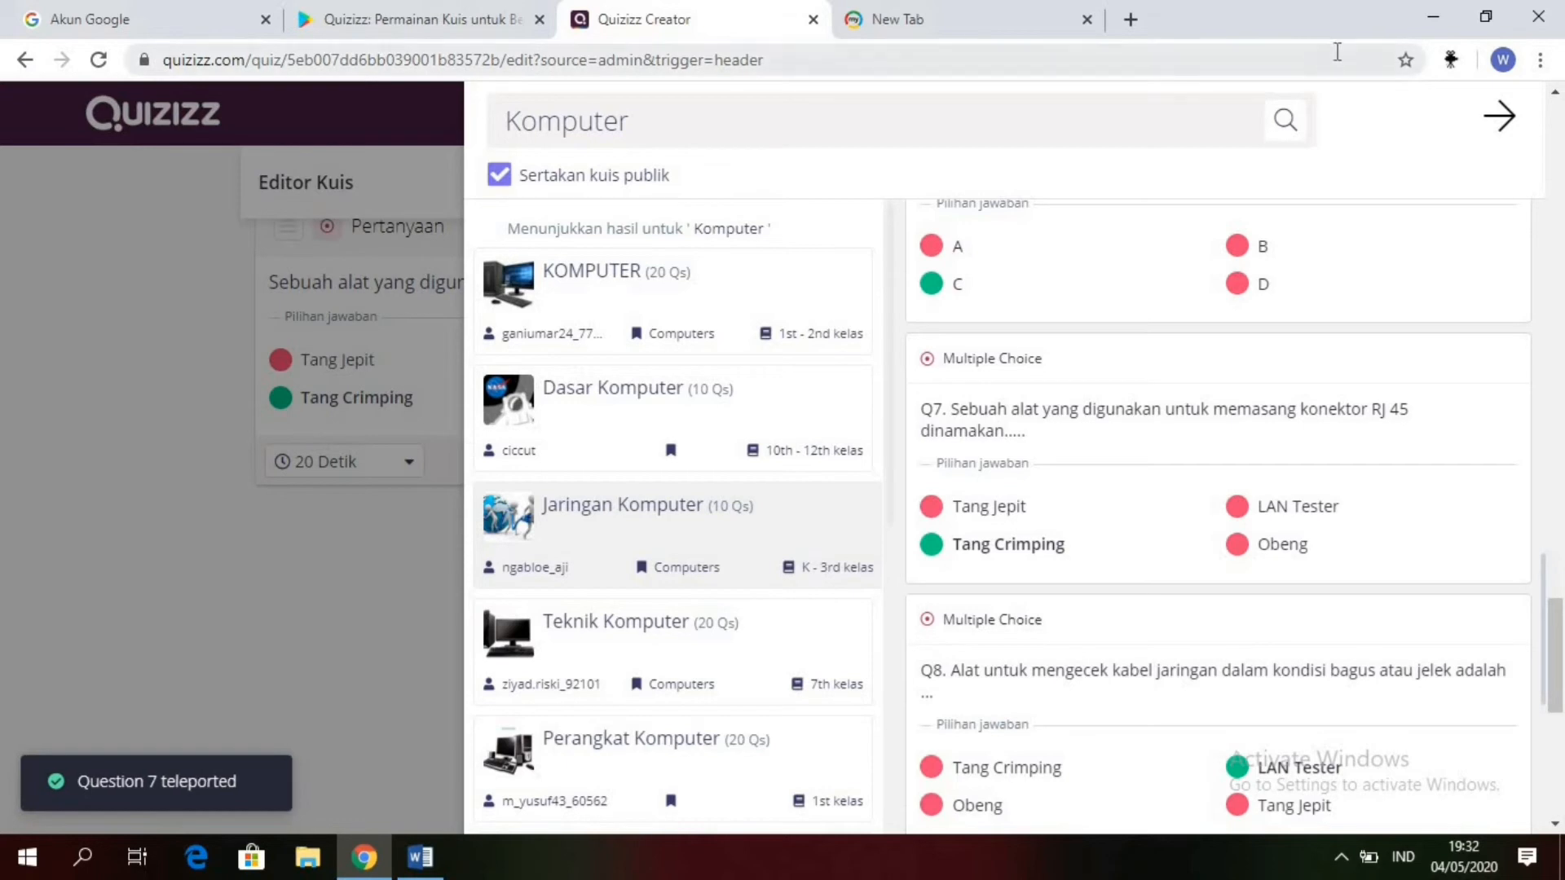
Step: Close the teleport search, set the time limit of "Bagan prinsip kerja komputer" to 2 Menit, and apply it to all questions
left_click(1510, 118)
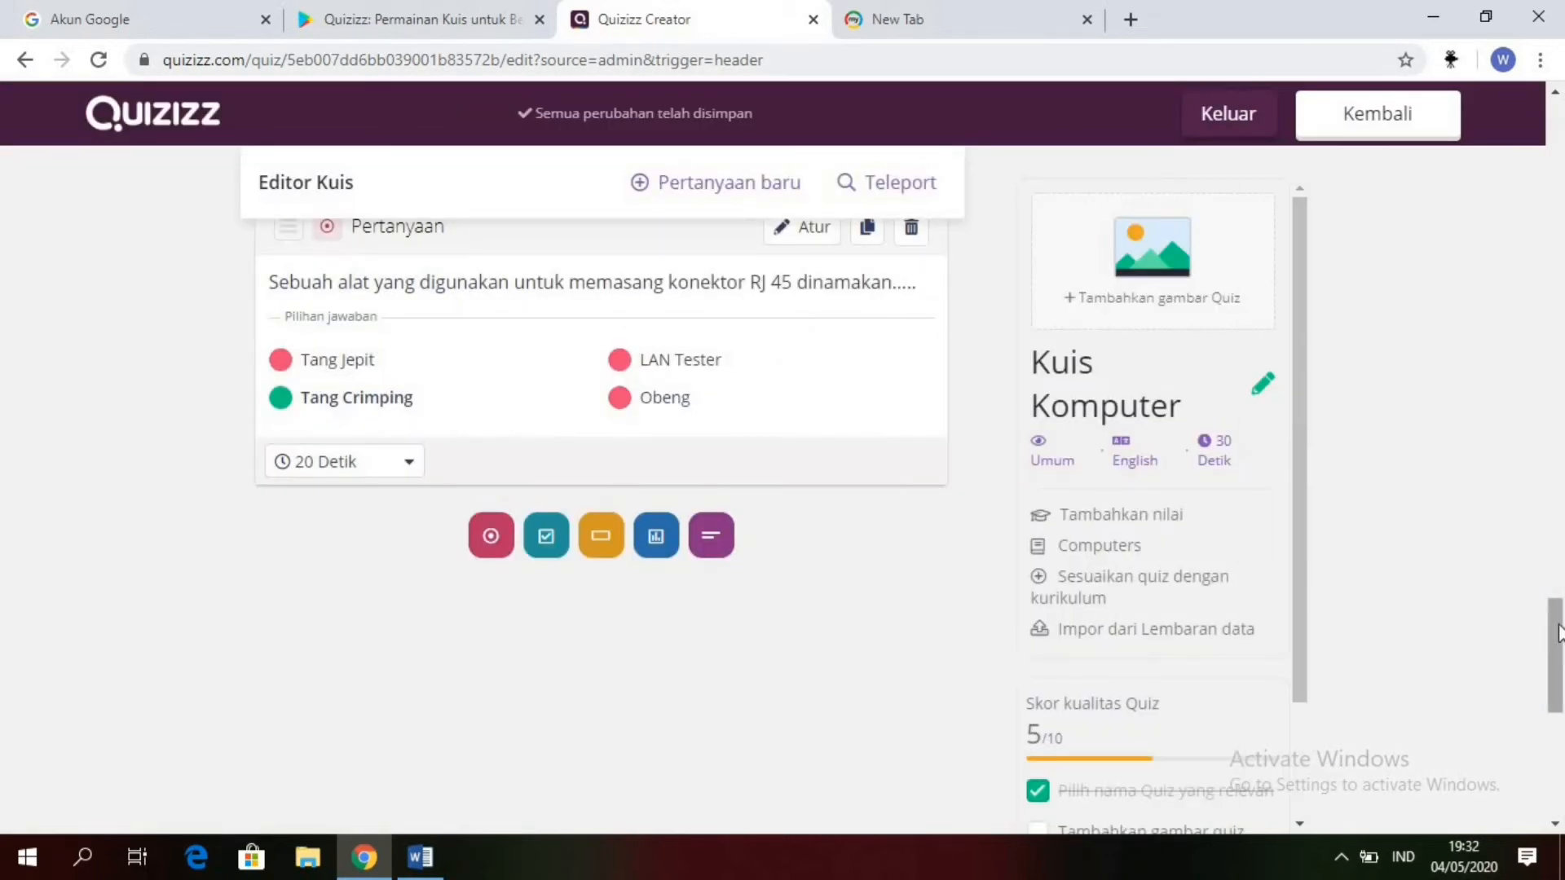
left_click_drag(1558, 620, 1560, 593)
left_click_drag(1562, 582, 1560, 411)
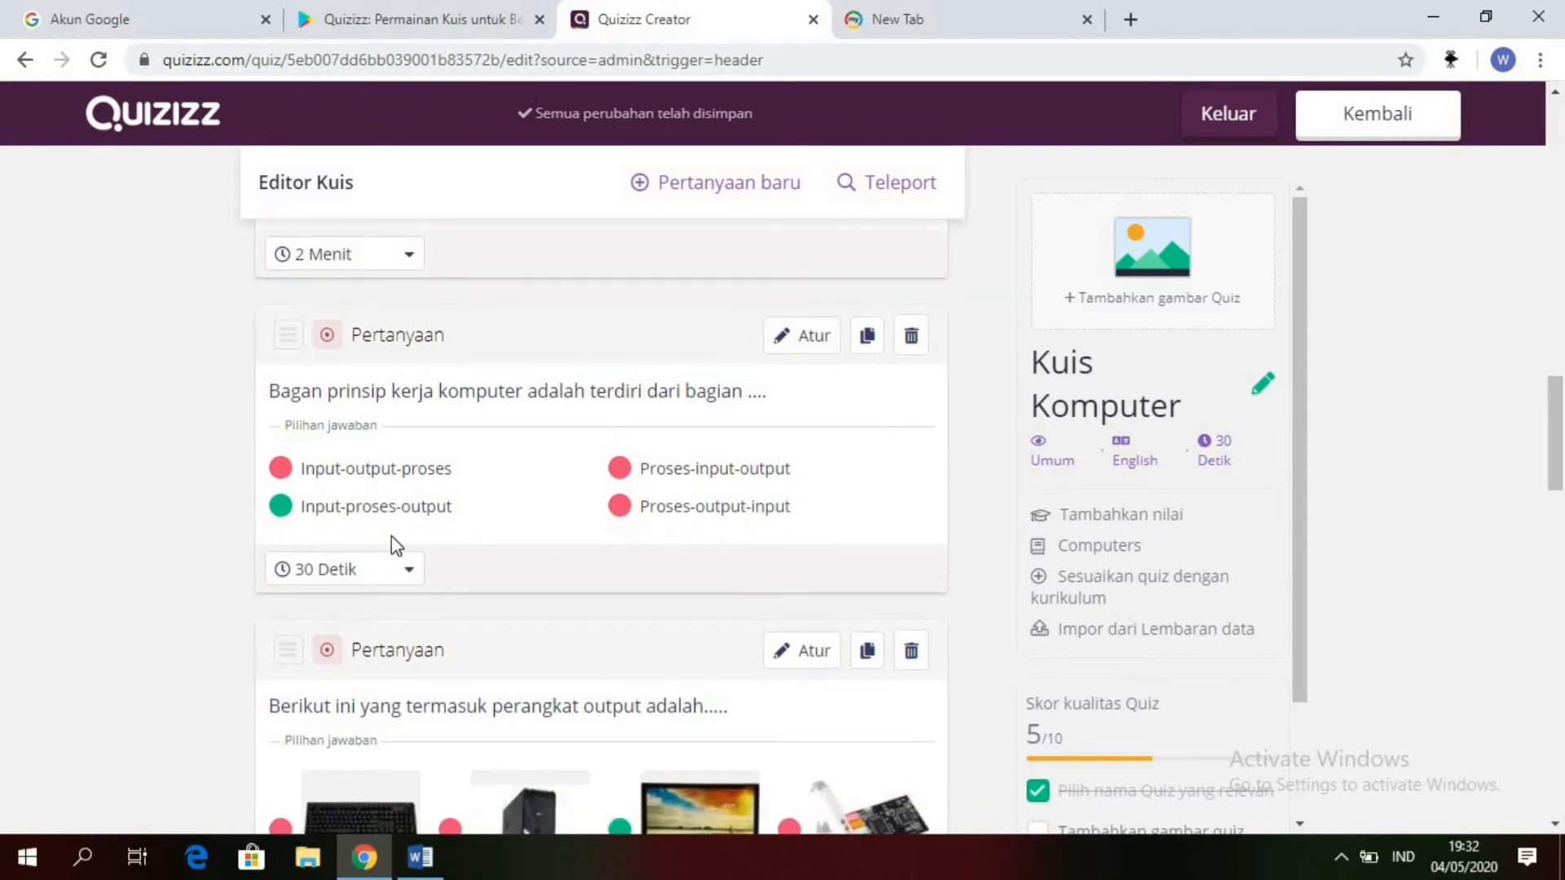
left_click(411, 577)
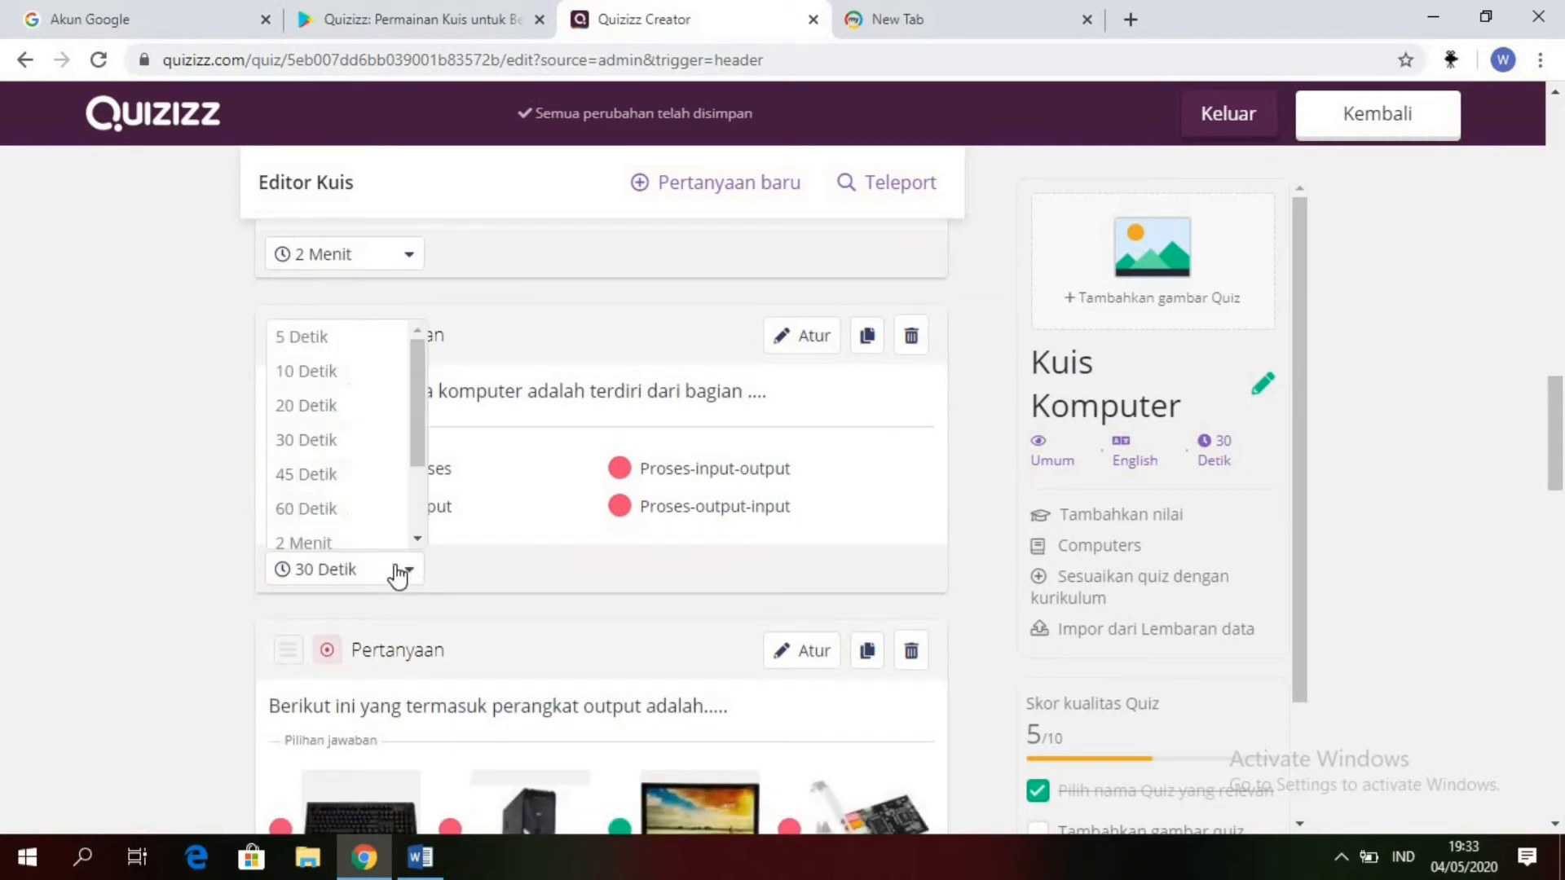
left_click(322, 542)
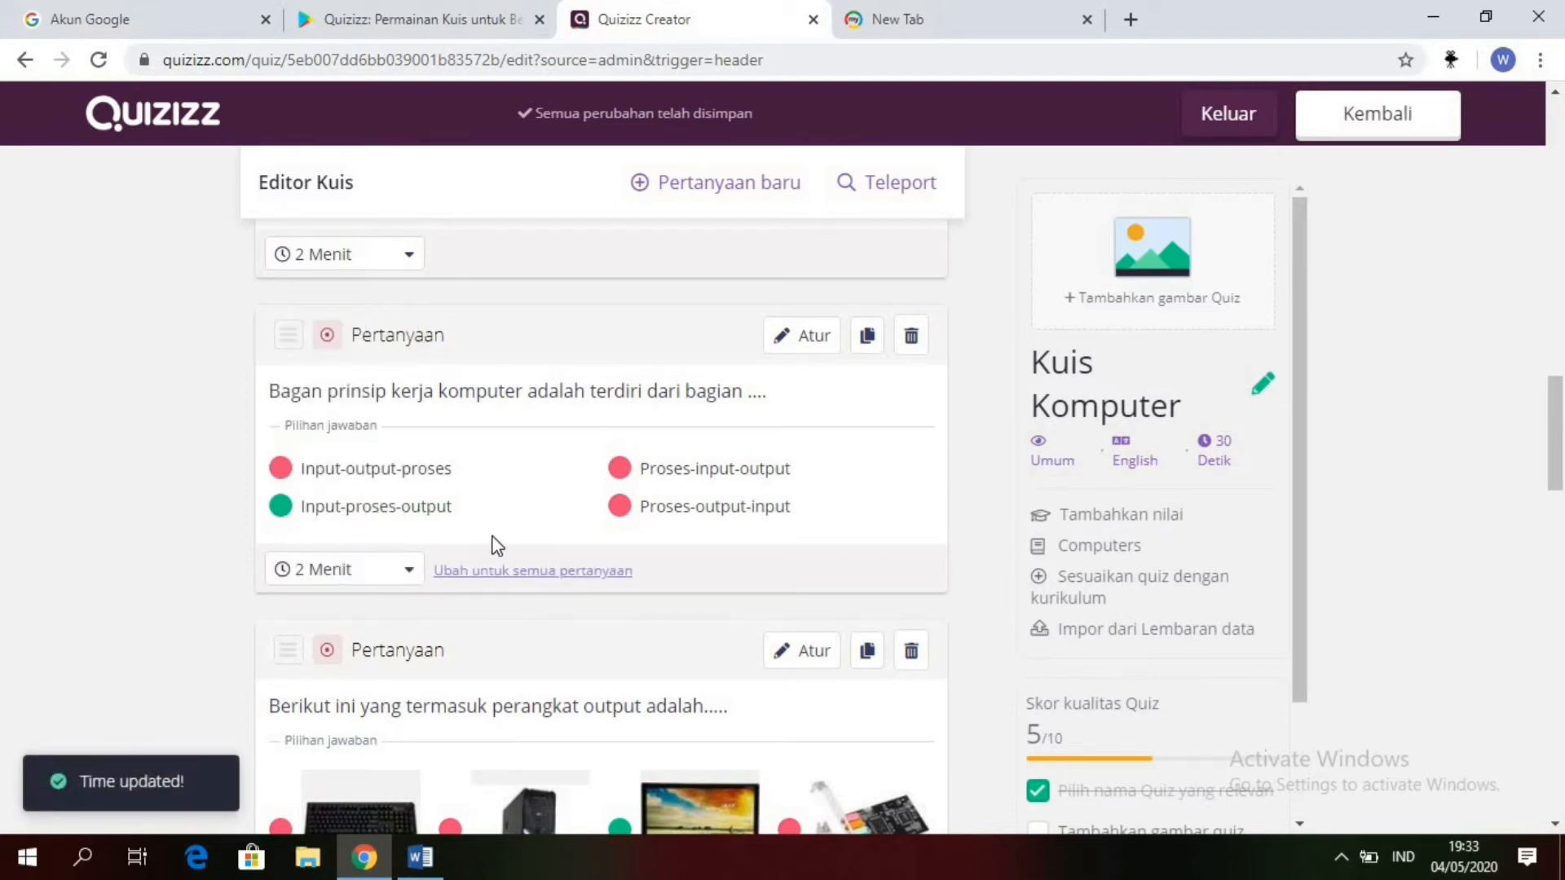
left_click(525, 572)
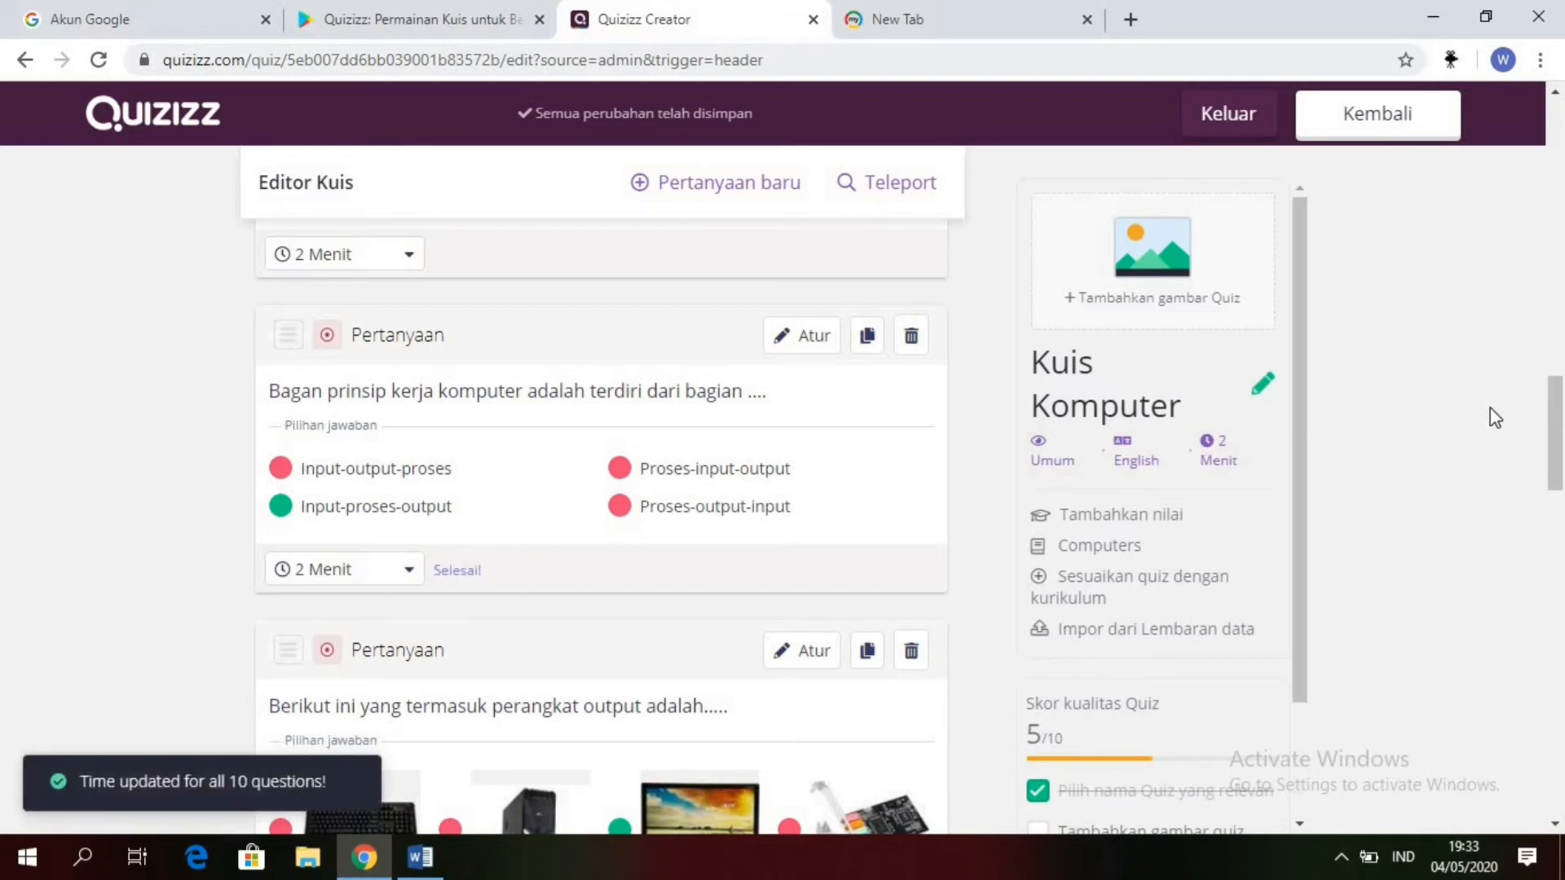
Step: Finish editing the quiz and upload the picture "komputer animasi" from the Pictures folder as its title image
left_click_drag(1559, 435, 1560, 122)
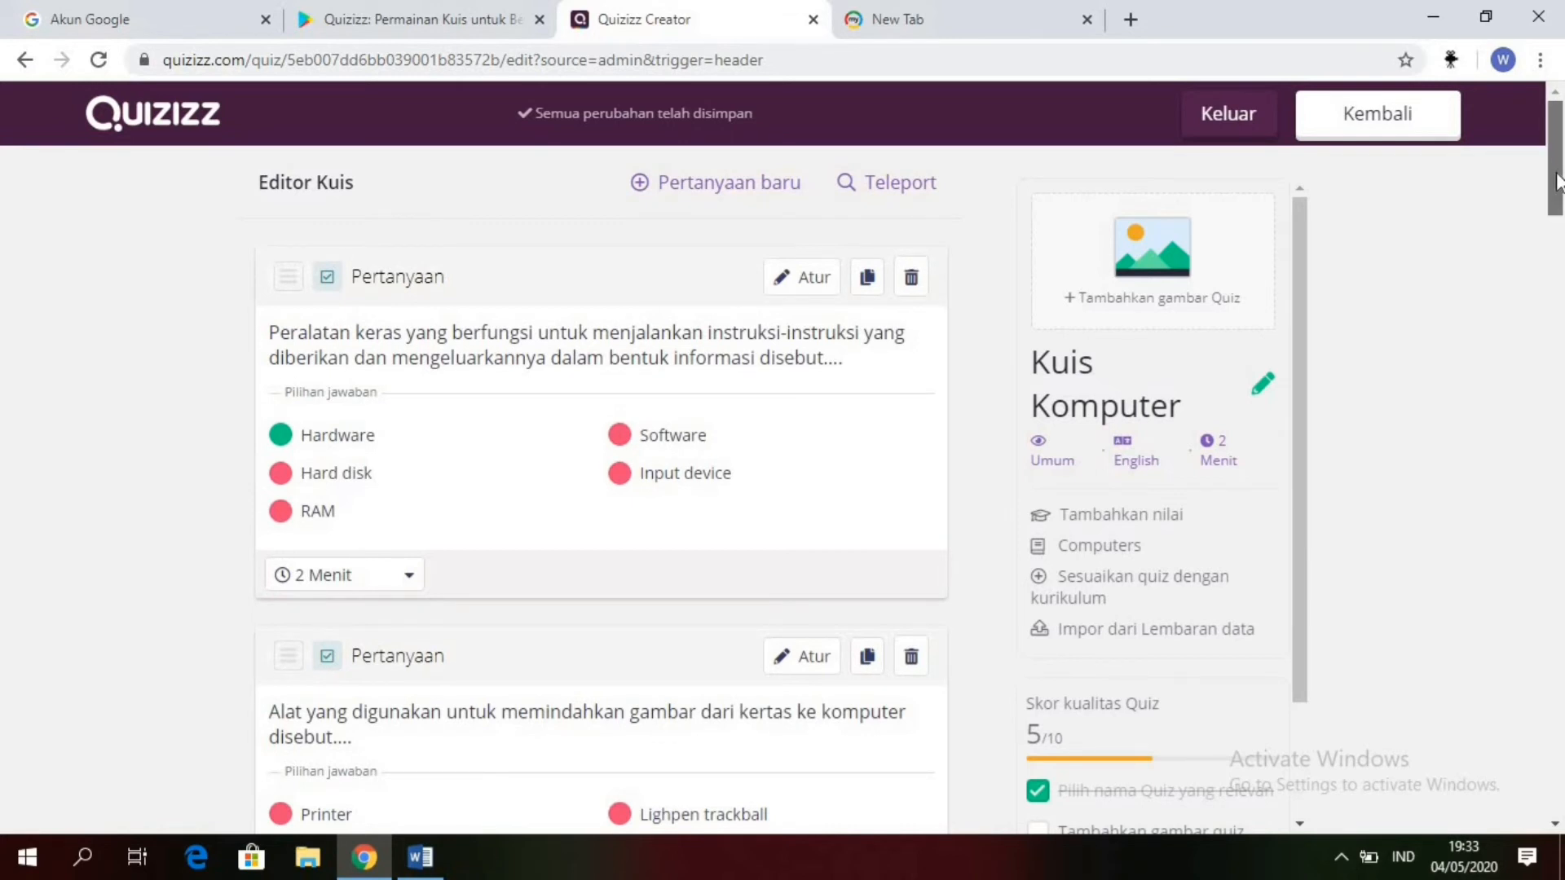
left_click_drag(1557, 181, 1561, 114)
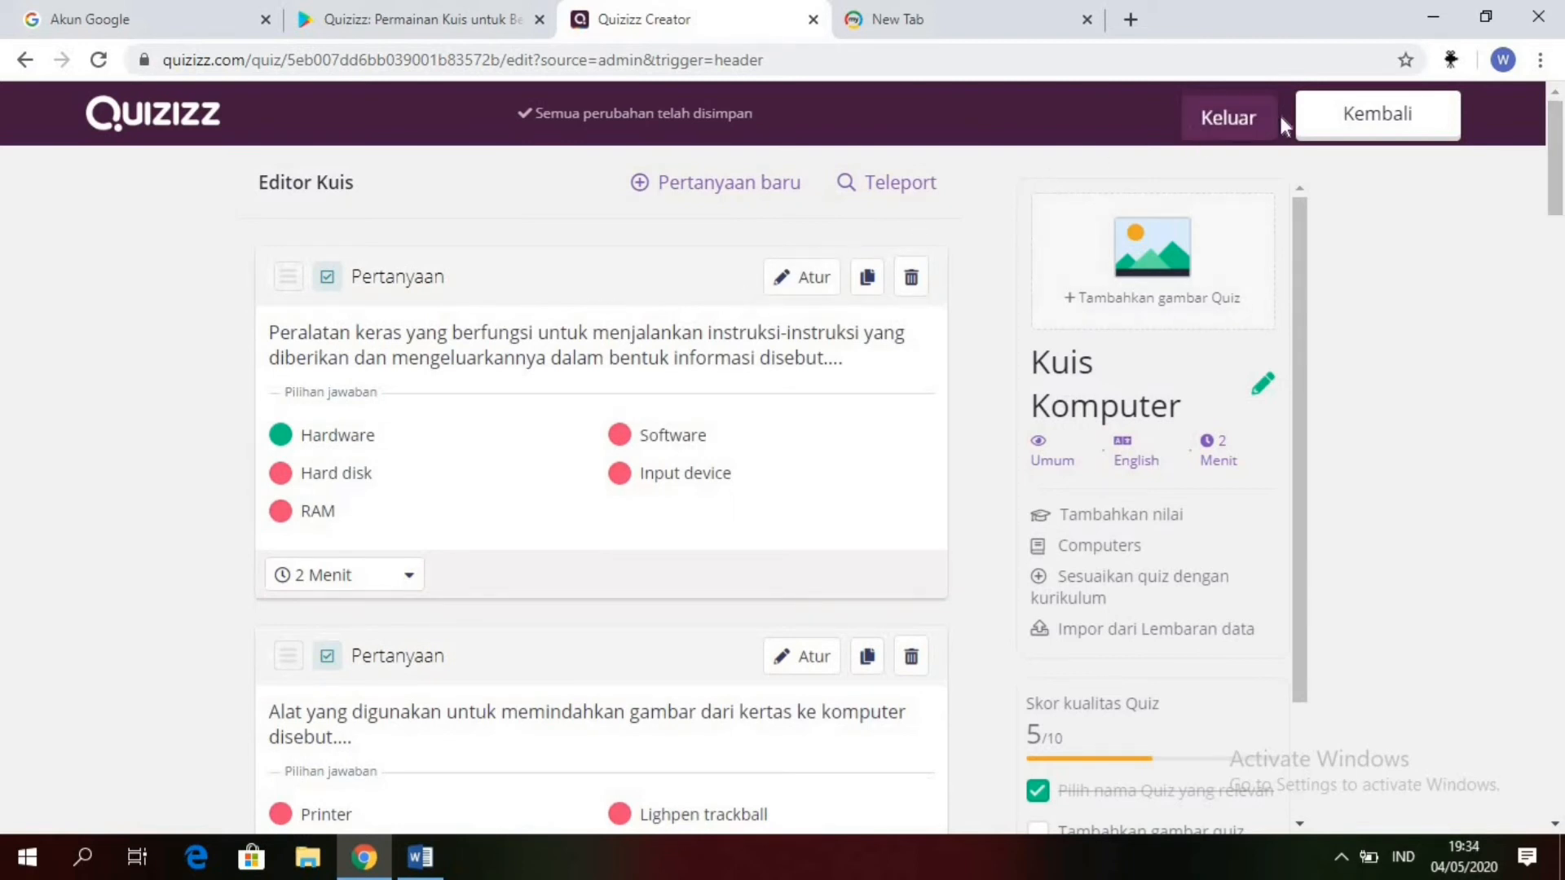
left_click(1343, 124)
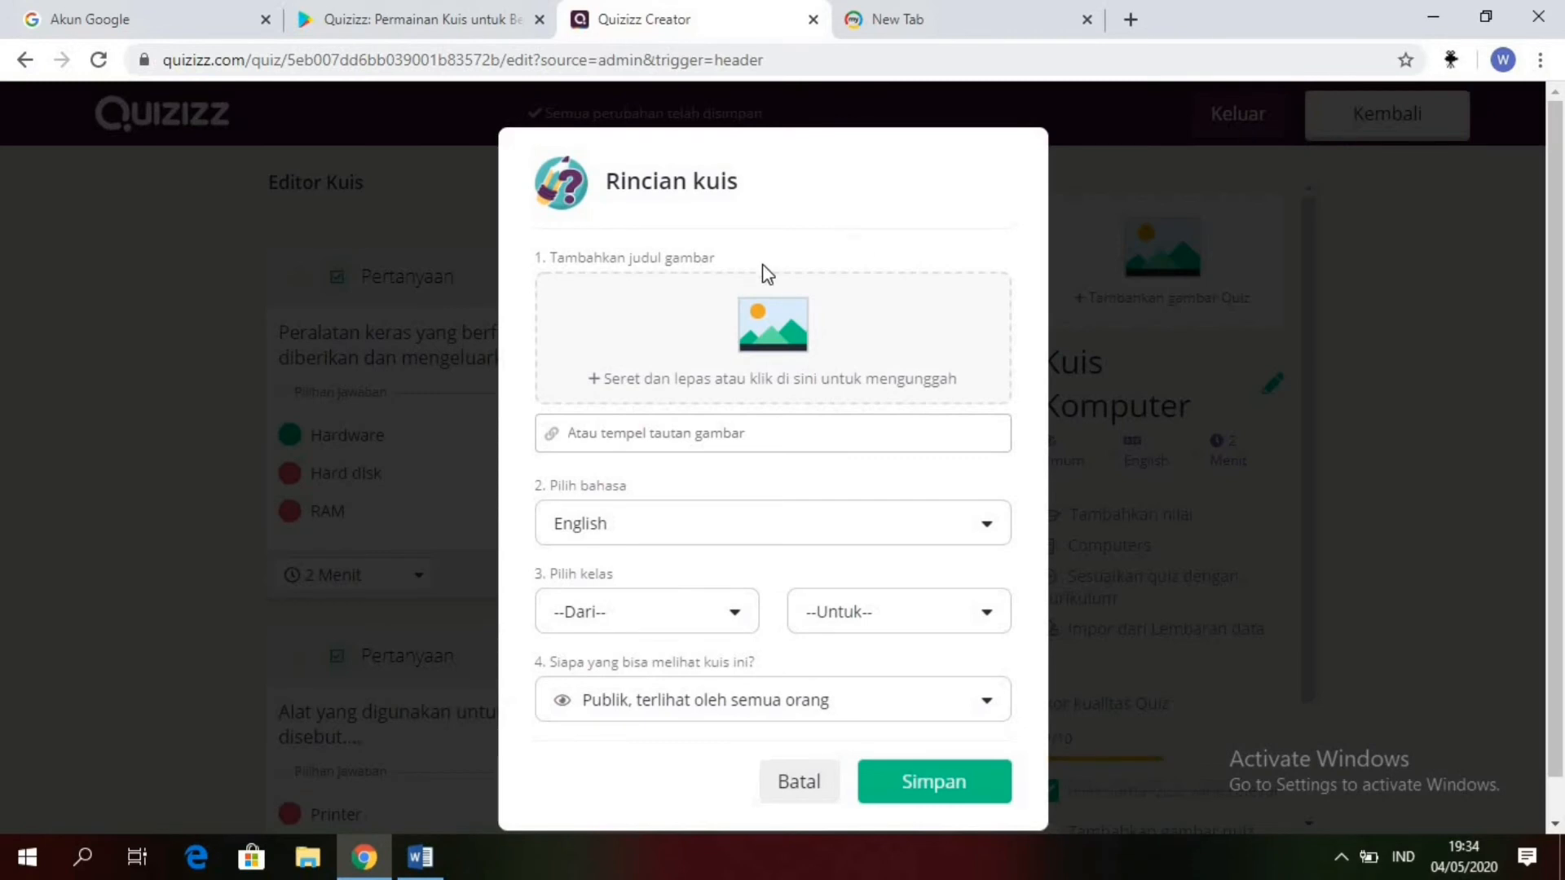
left_click(767, 346)
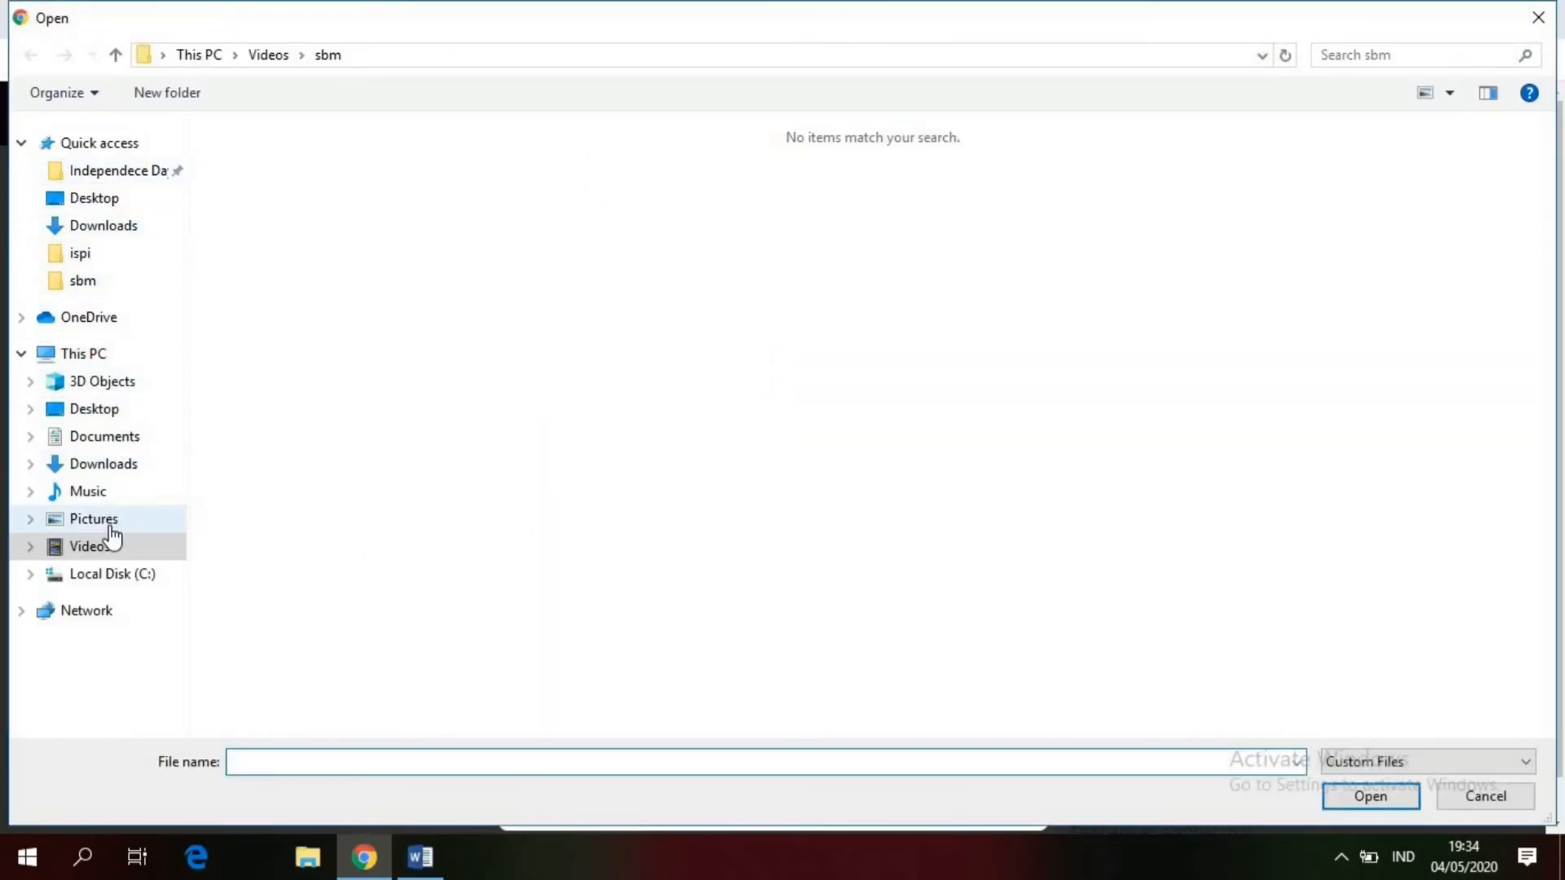
left_click(111, 528)
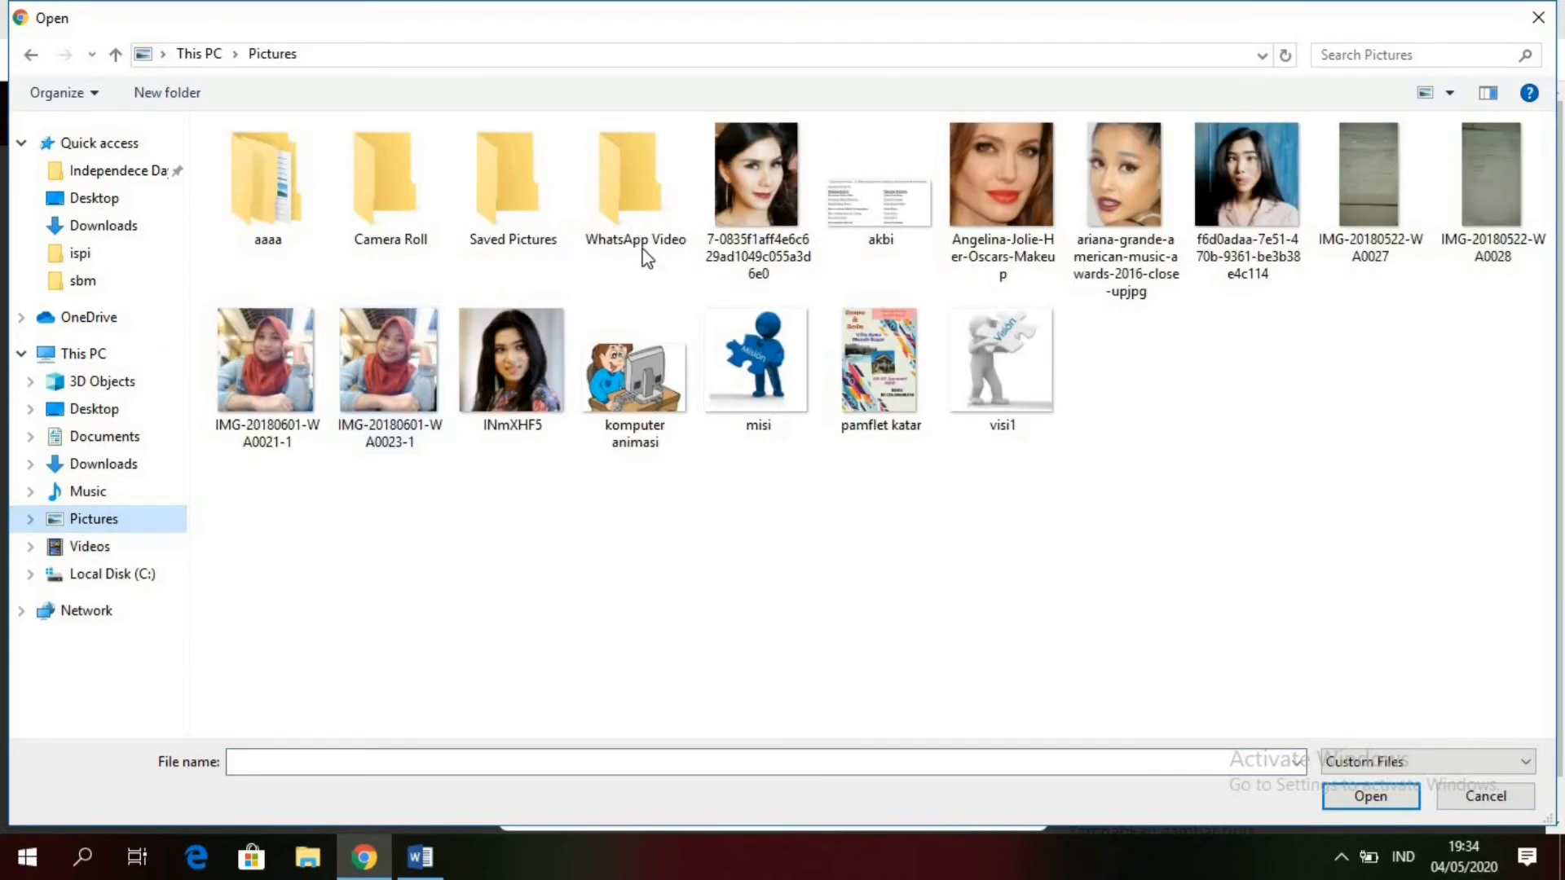
left_click(615, 380)
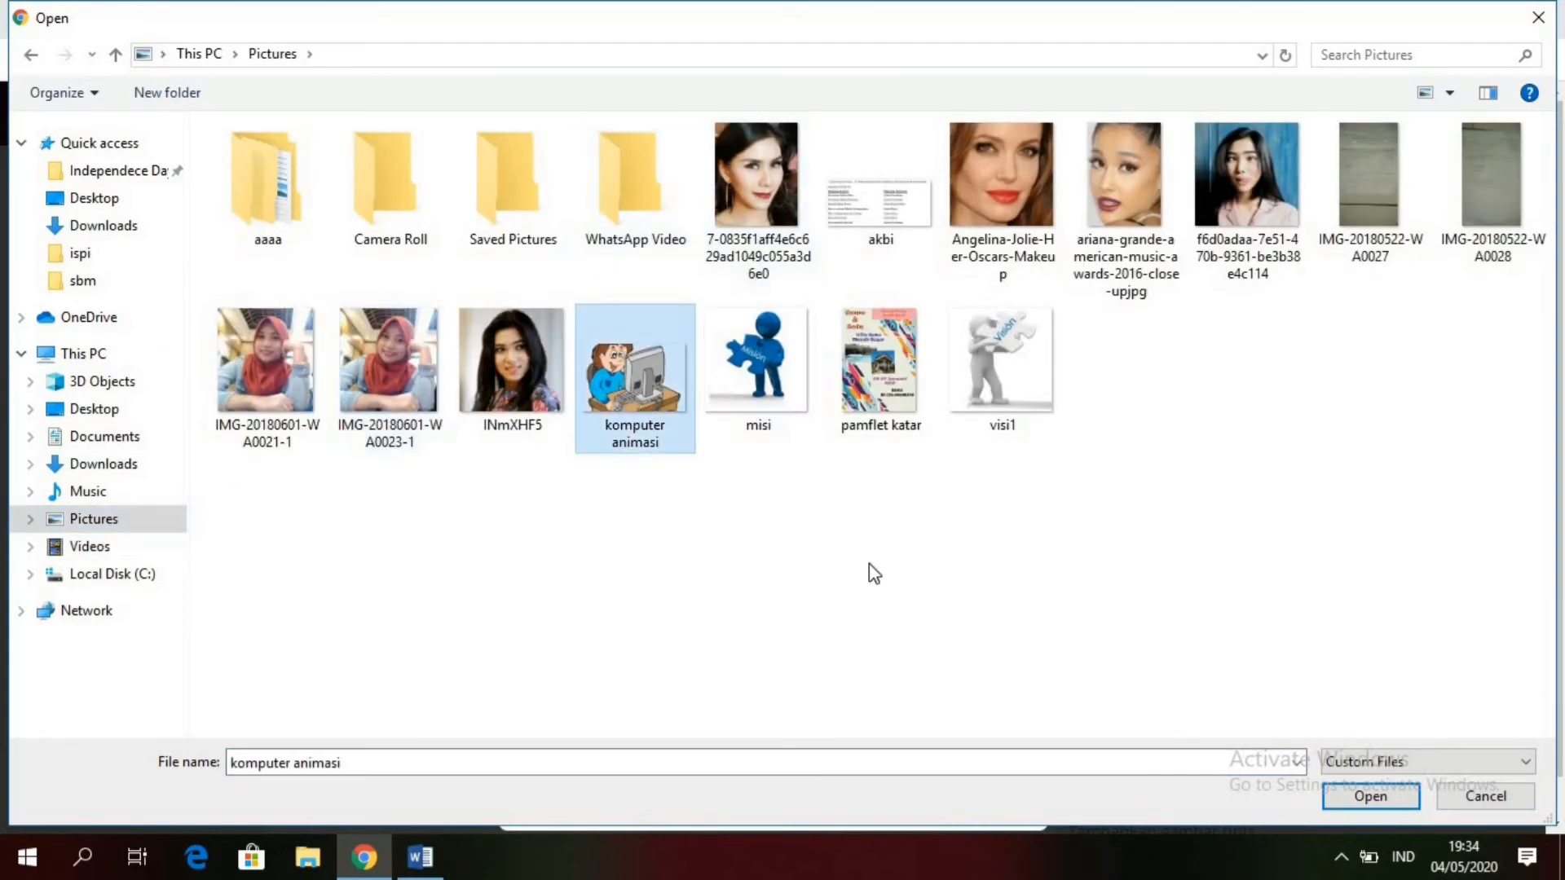
left_click(1406, 792)
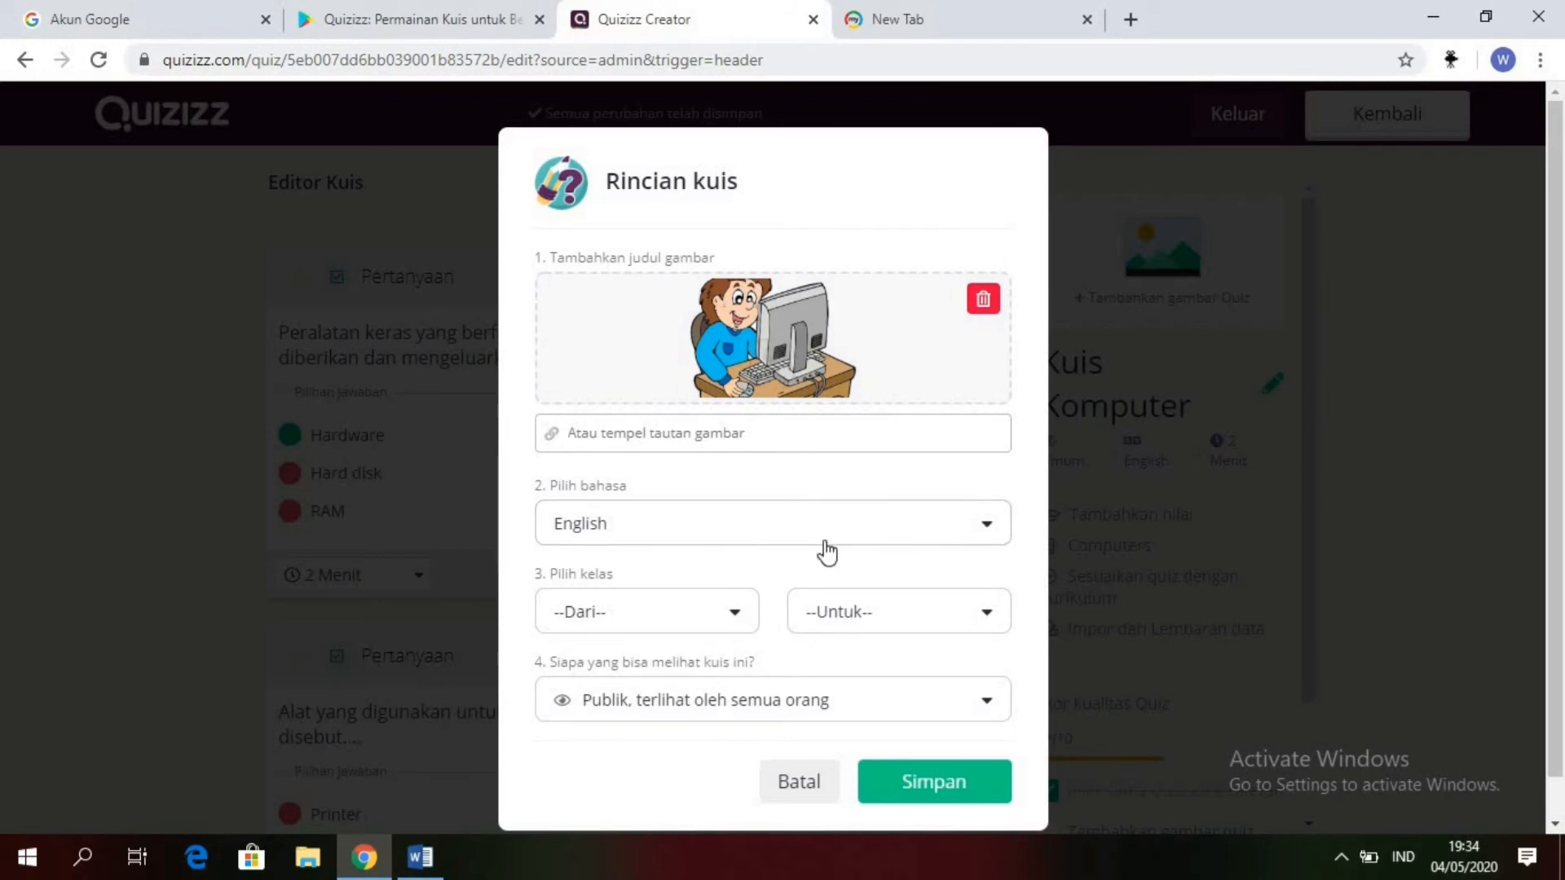
Step: Set the quiz language to Indonesian and its grade level to 10th in the quiz details
left_click(986, 532)
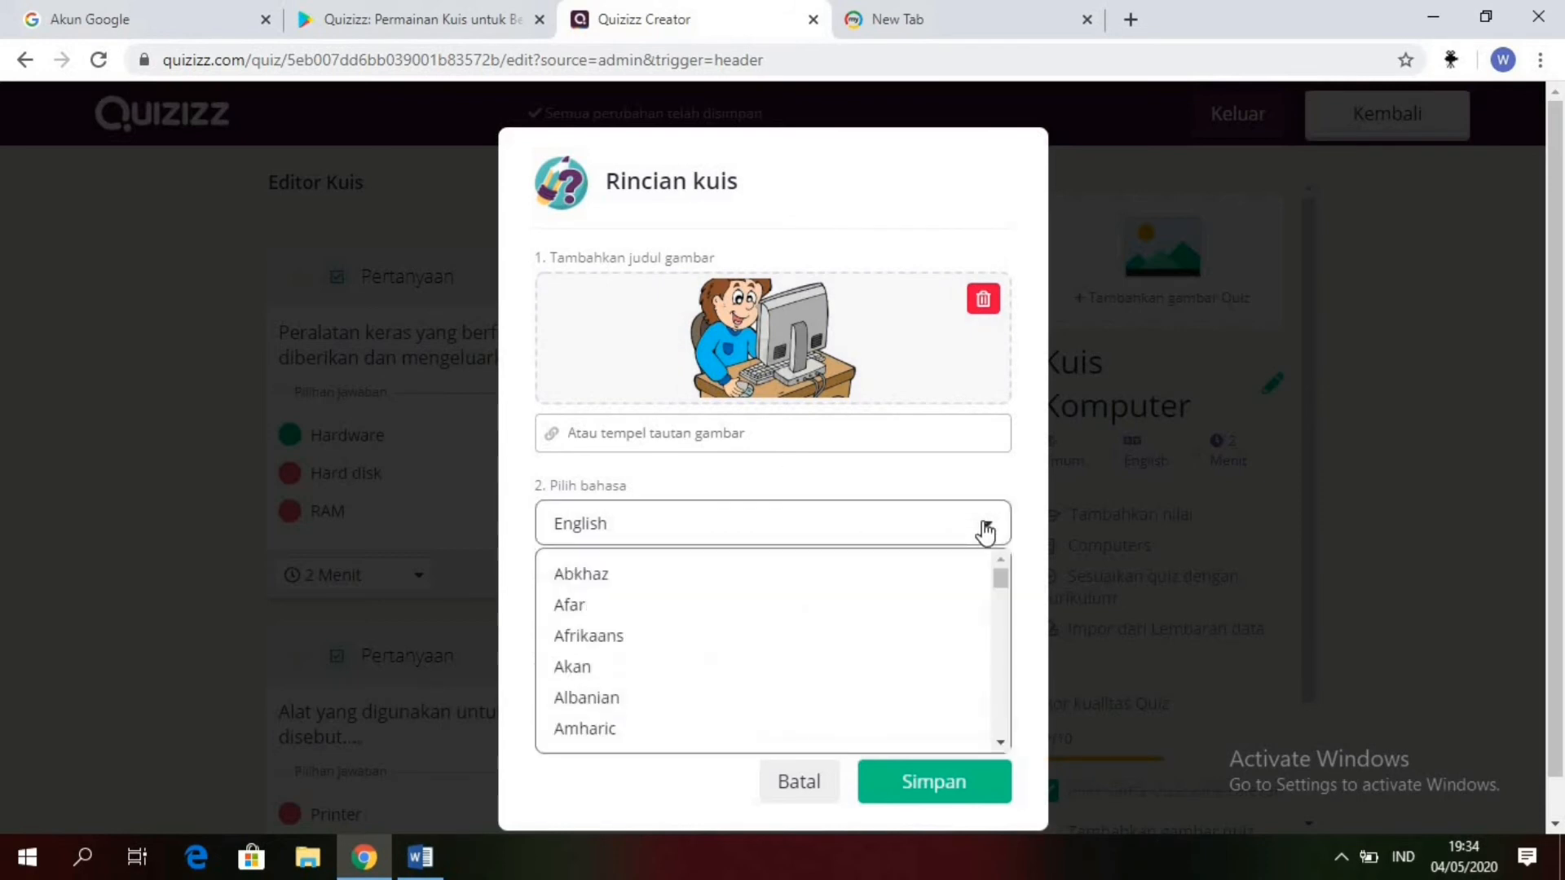
left_click_drag(1001, 580, 997, 625)
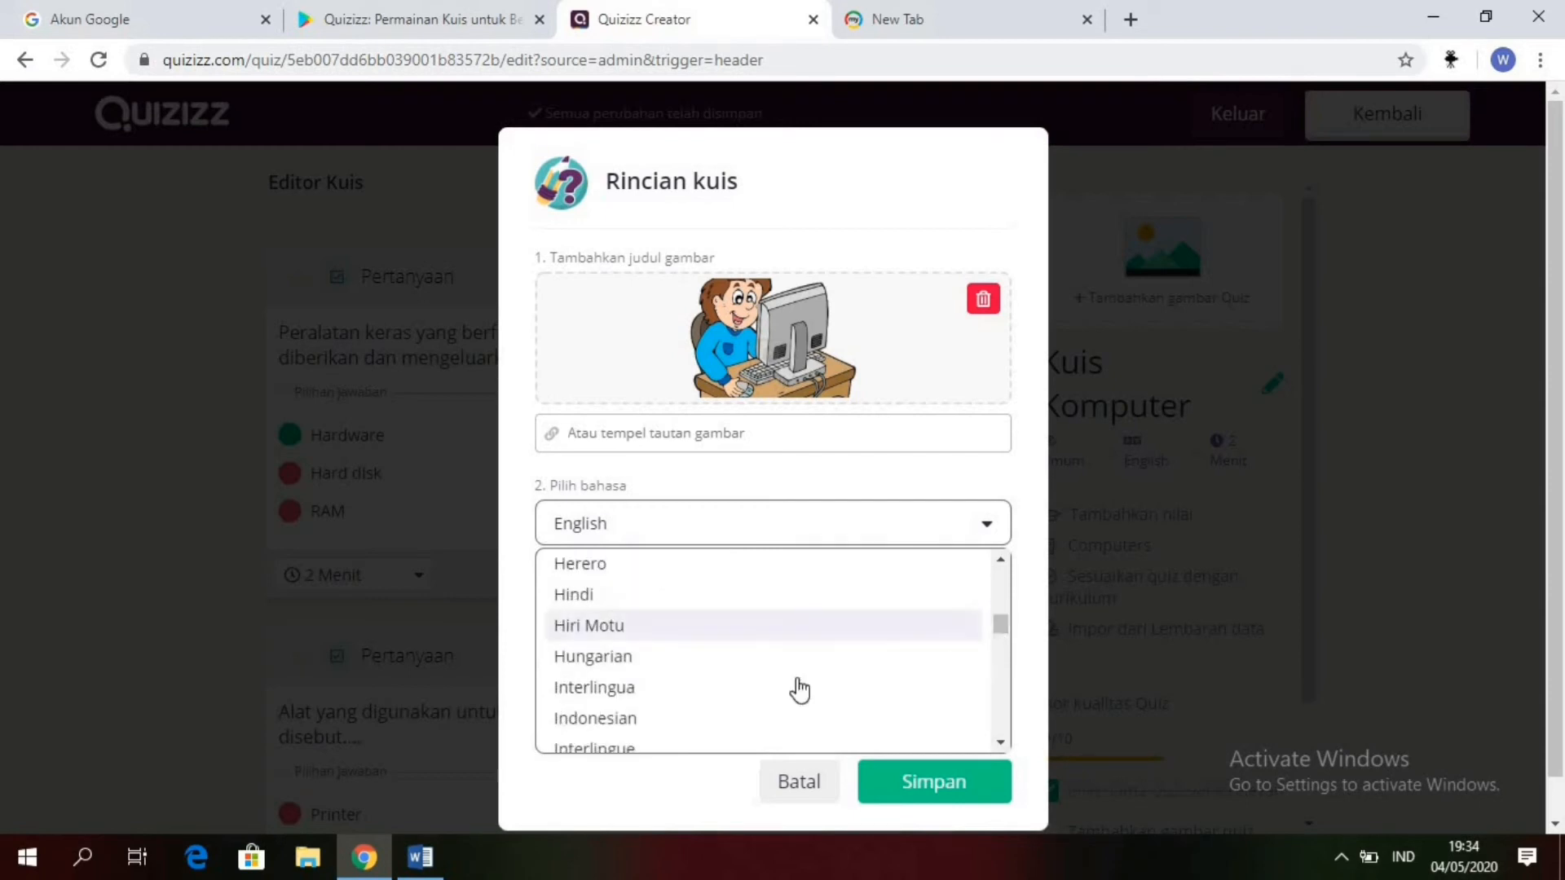
left_click(597, 719)
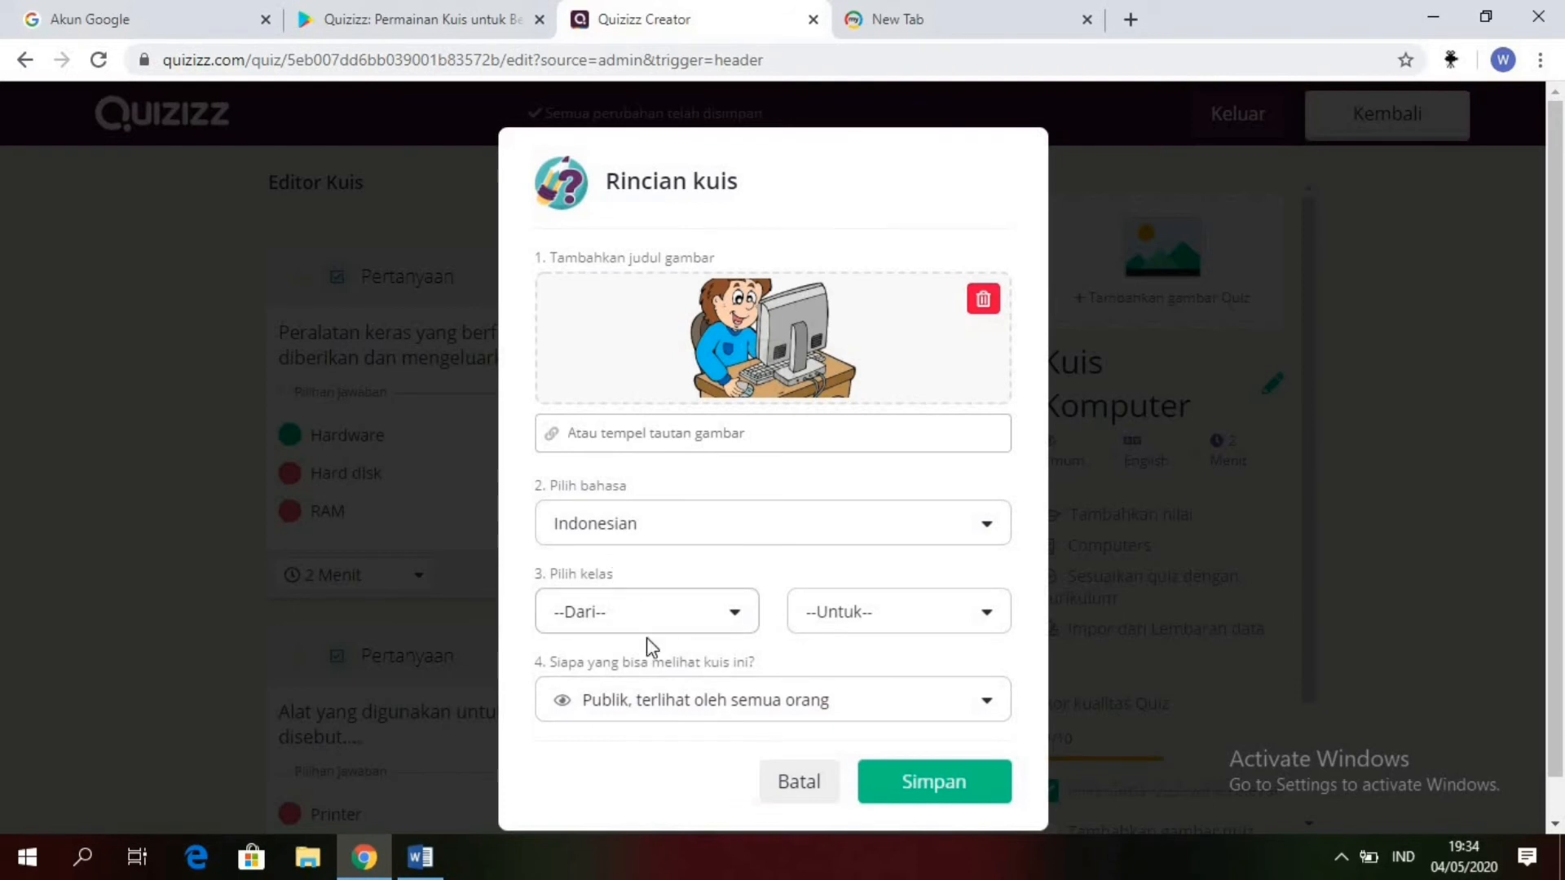
left_click(737, 617)
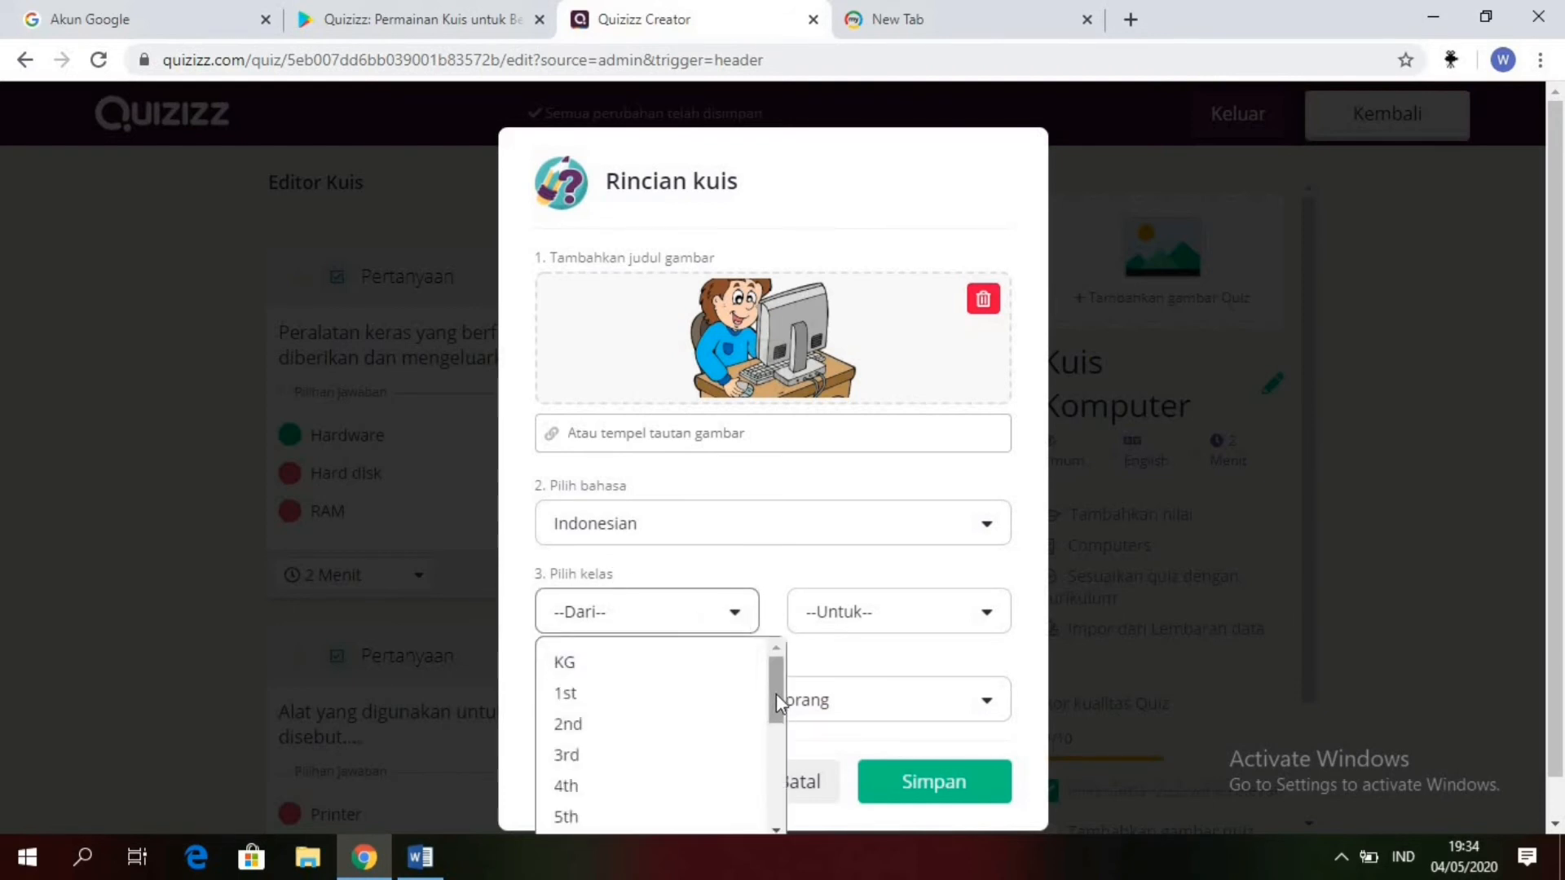
left_click_drag(776, 692, 774, 755)
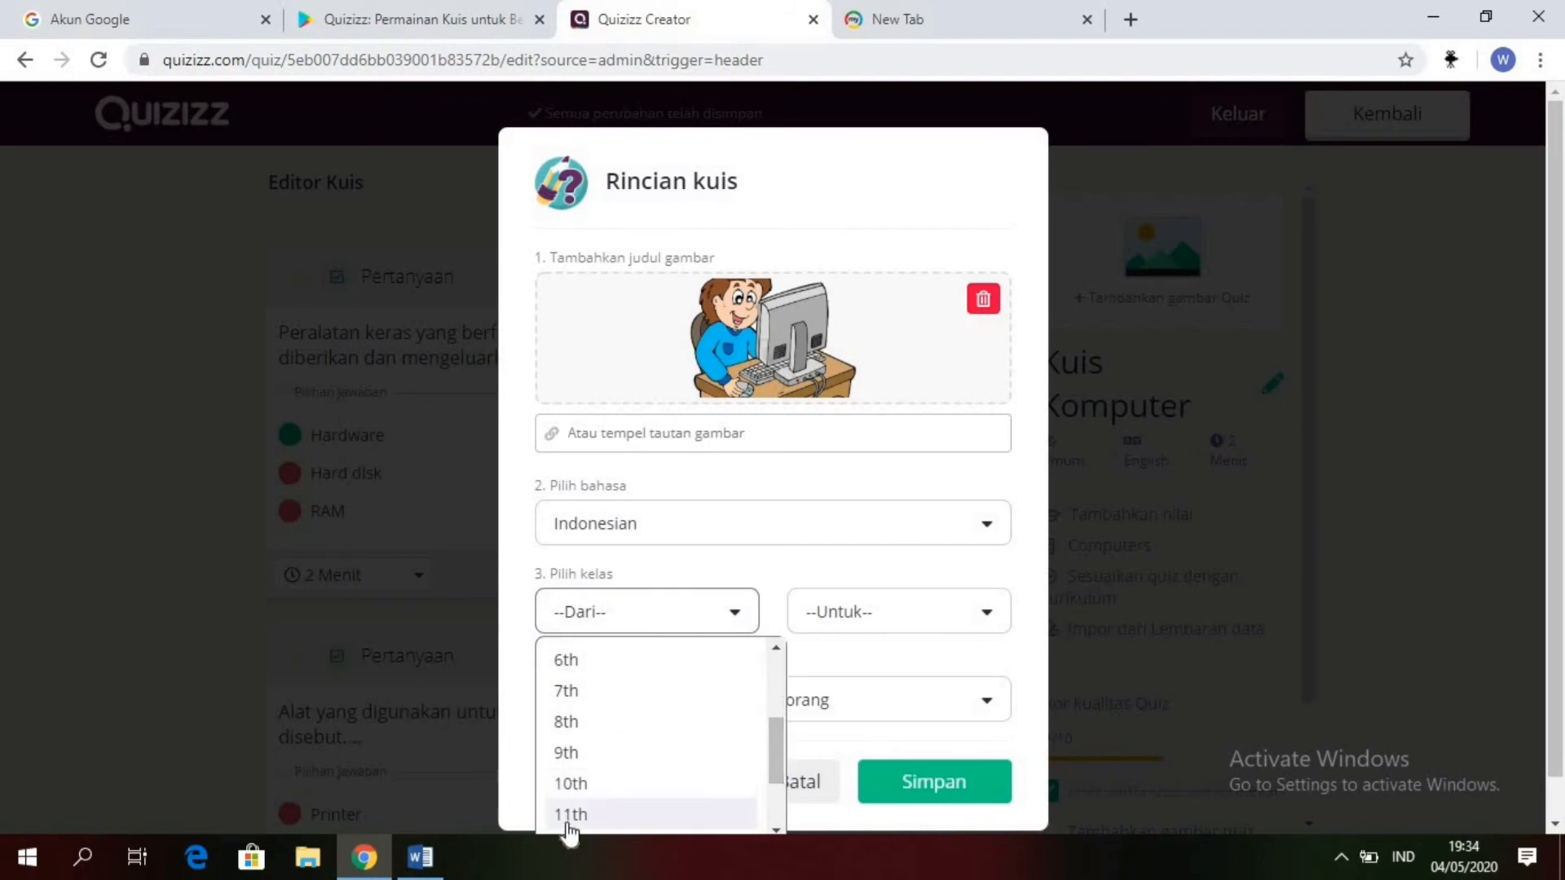
left_click(572, 784)
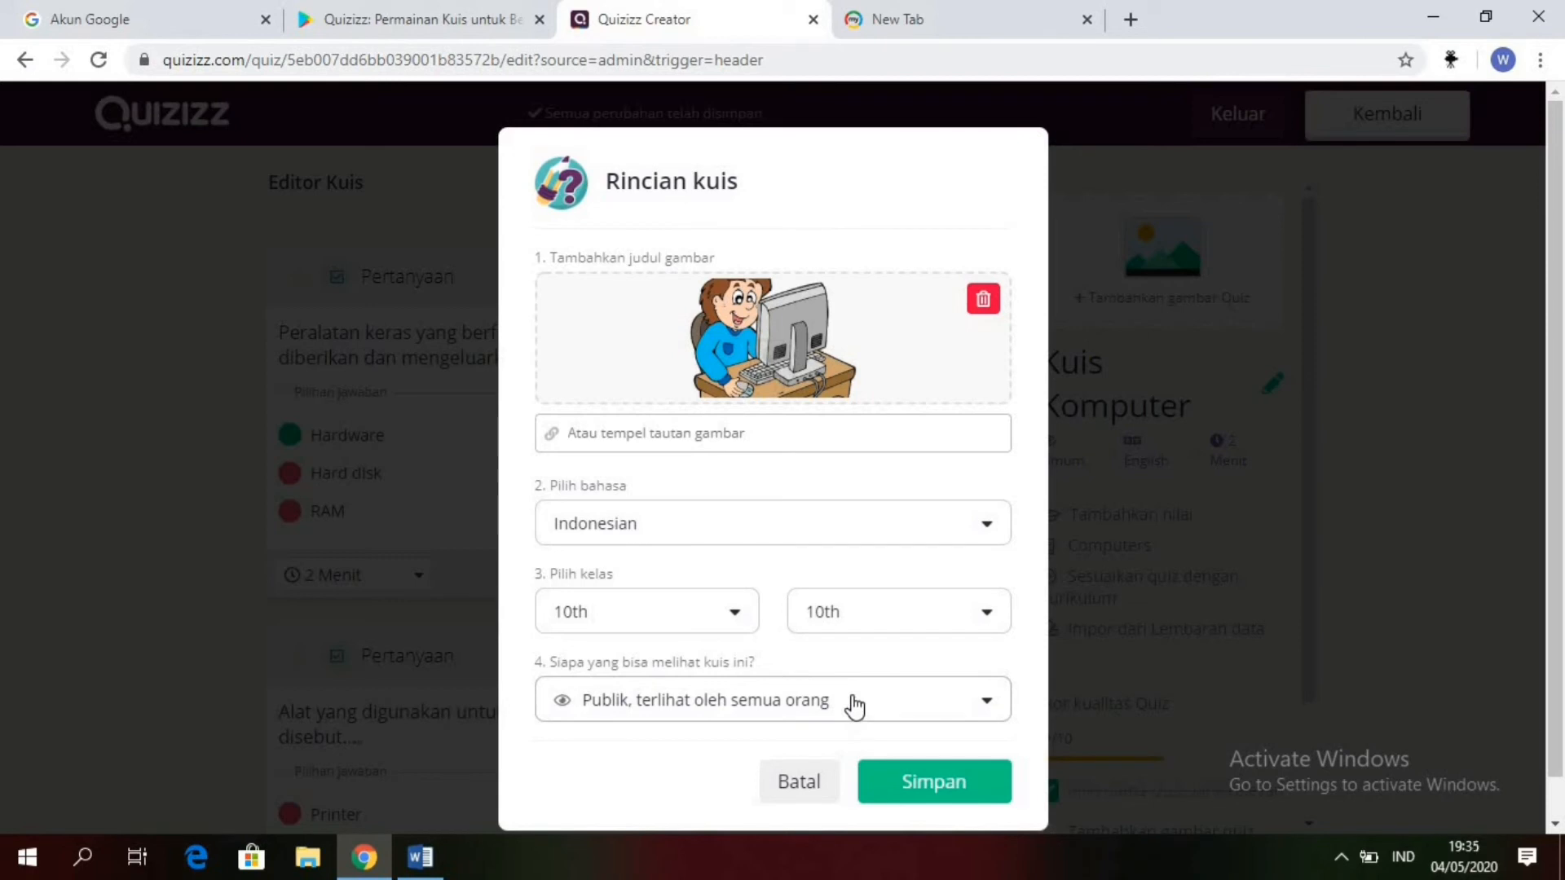
Step: Choose "Publik, terlihat oleh semua orang" as the quiz visibility and save the quiz details
left_click(906, 718)
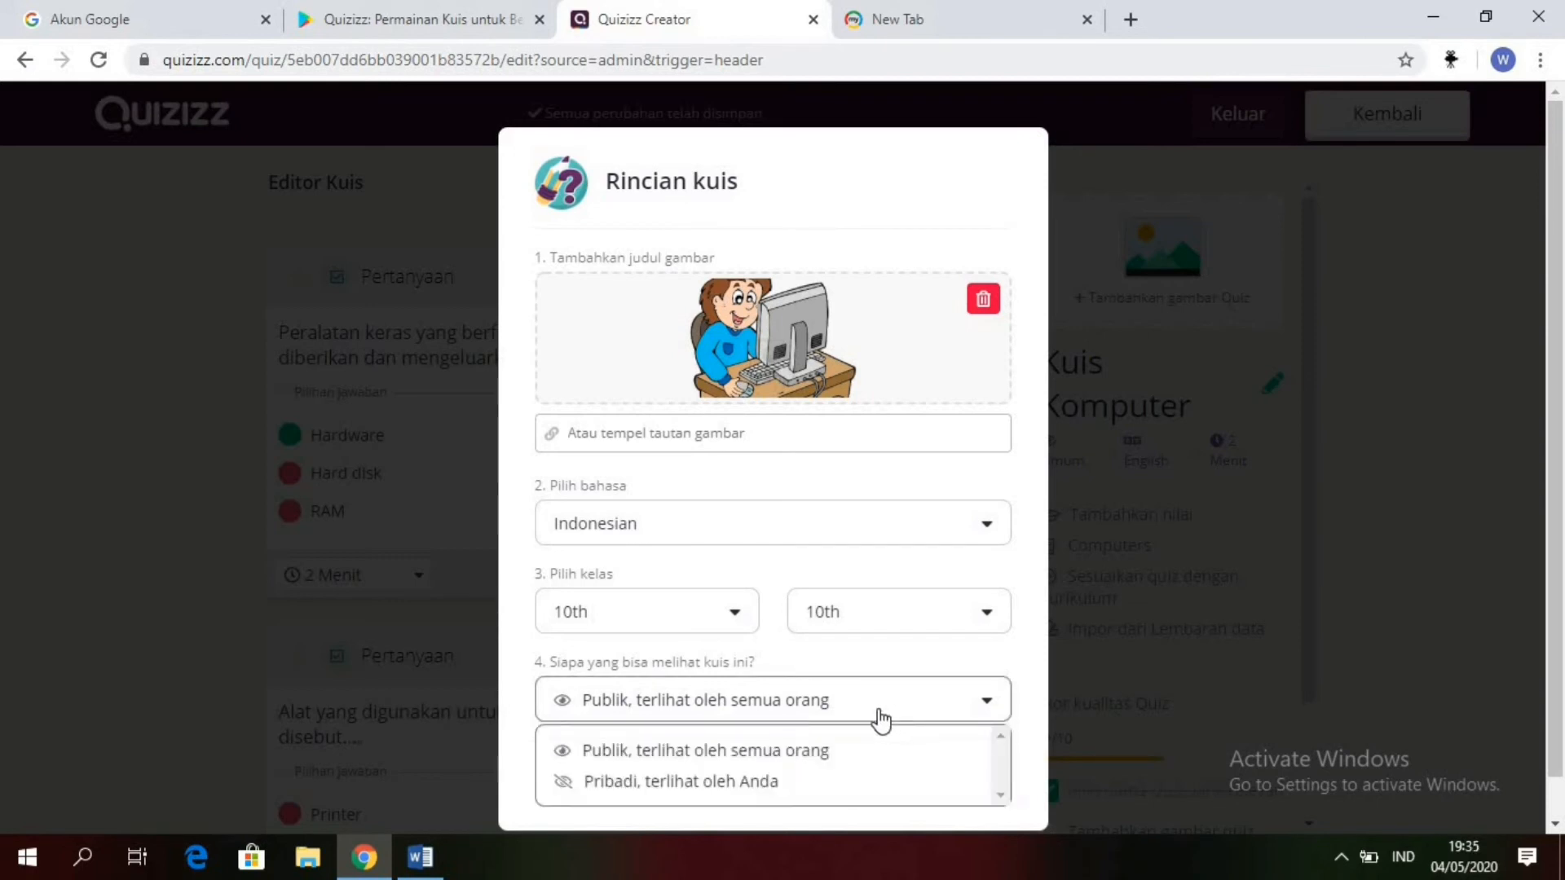
left_click(786, 758)
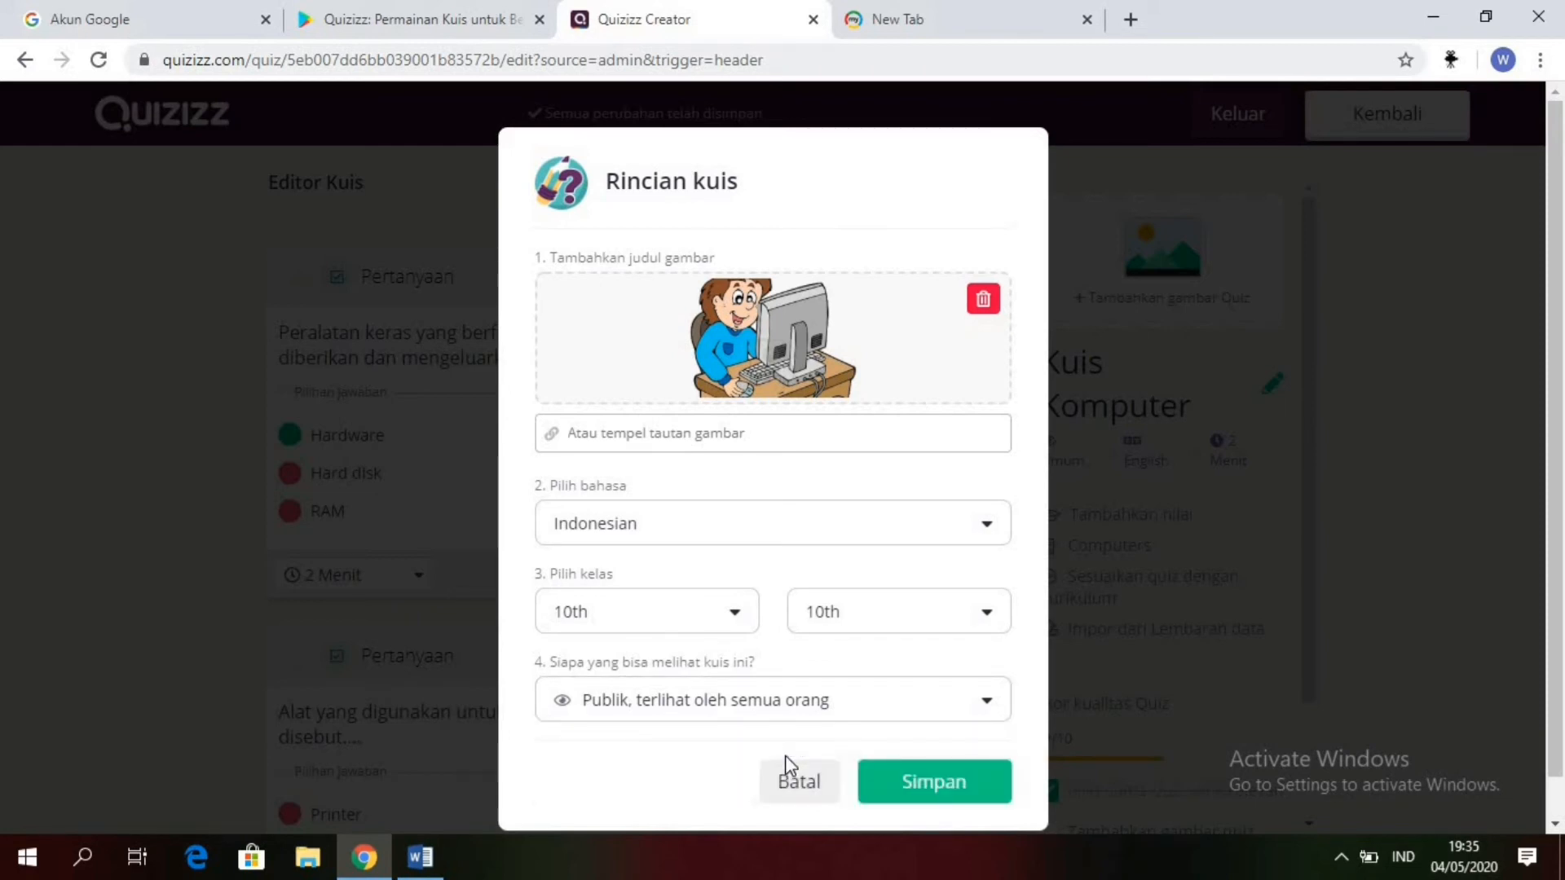
left_click(903, 784)
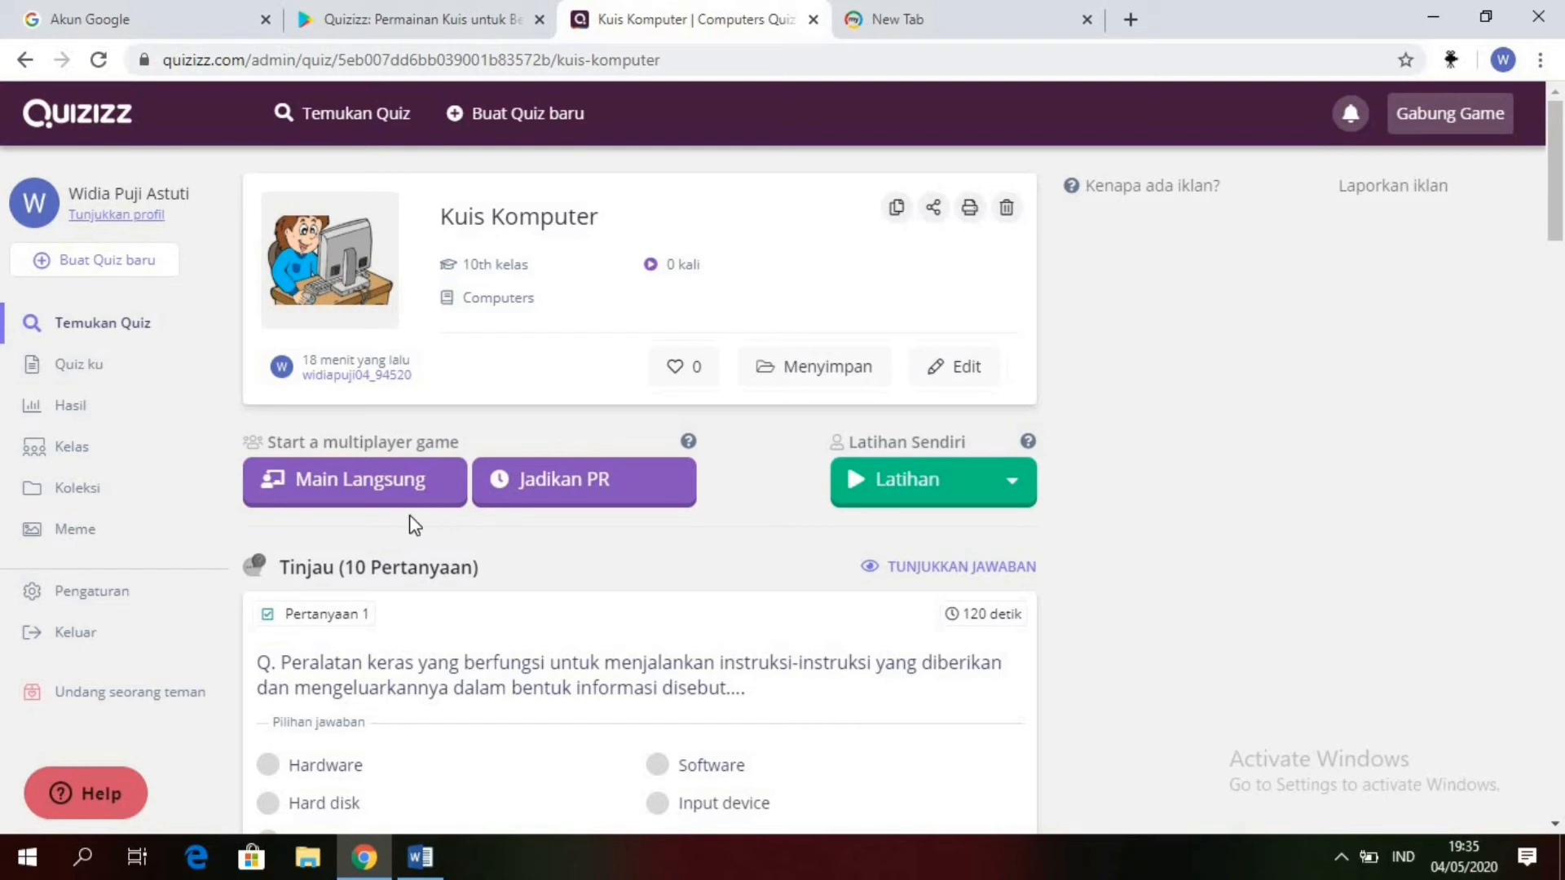
Step: Set up a live game of "Kuis Komputer" in Ujian mode with student attempts (Peluang siswa) limited to 1
left_click(366, 505)
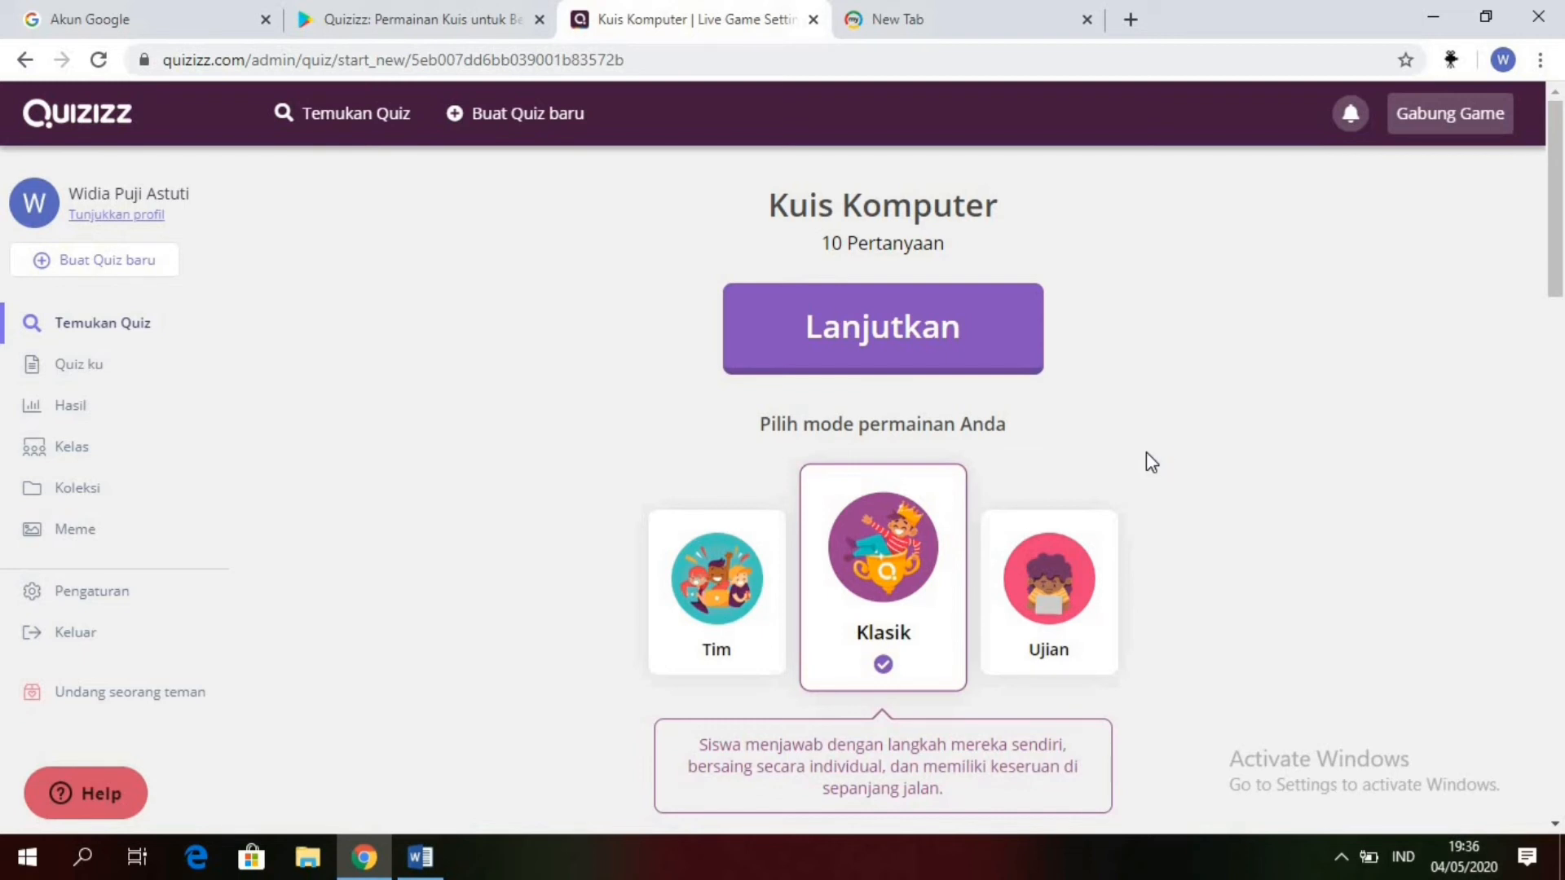
left_click(1067, 591)
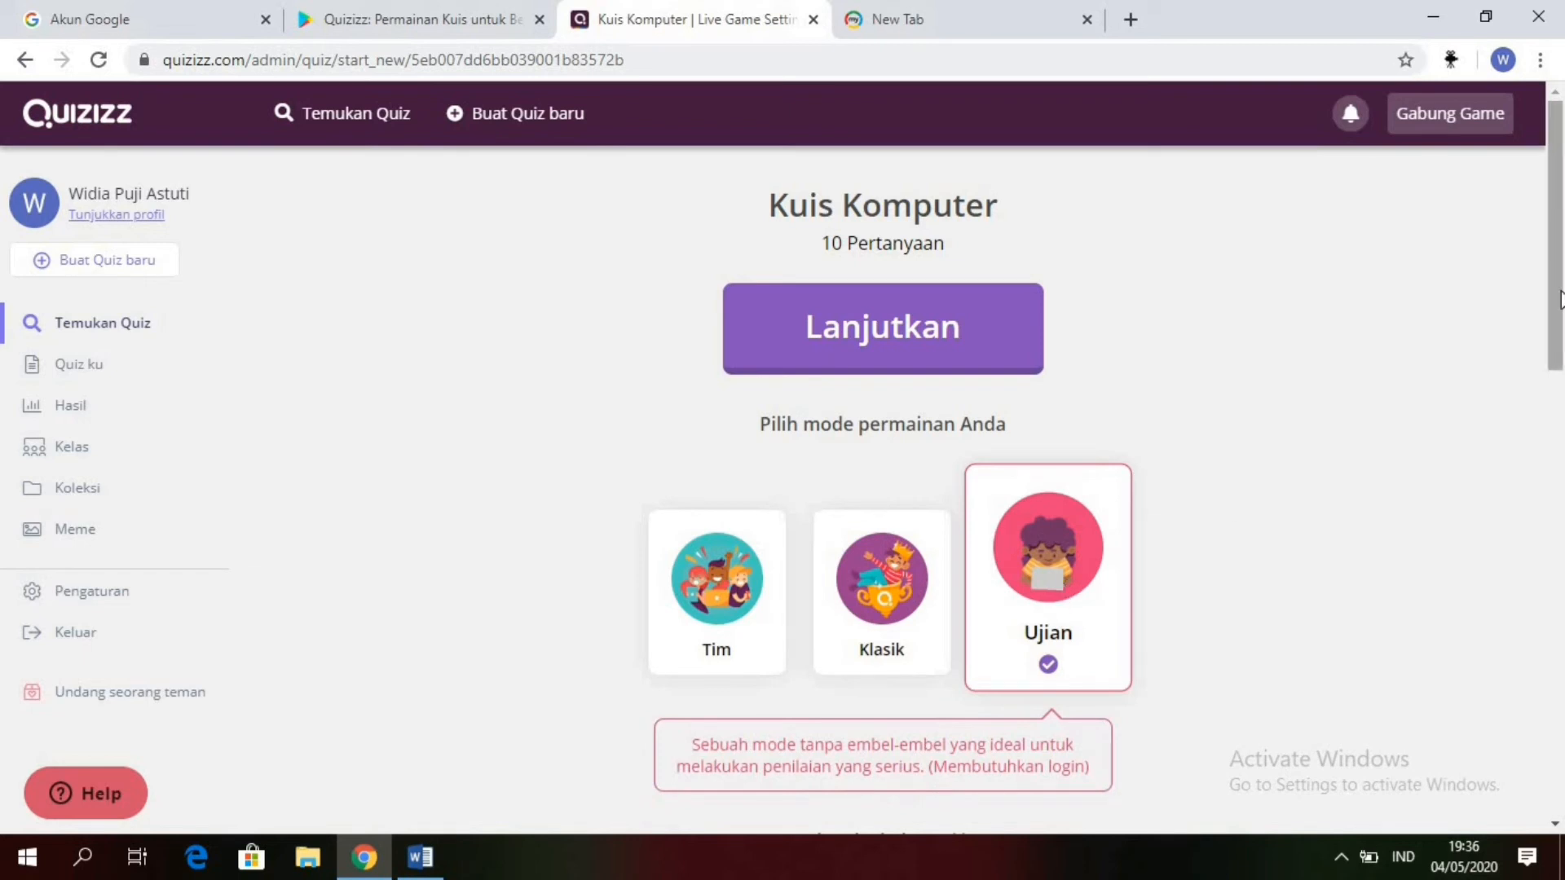
left_click_drag(1560, 300, 1562, 619)
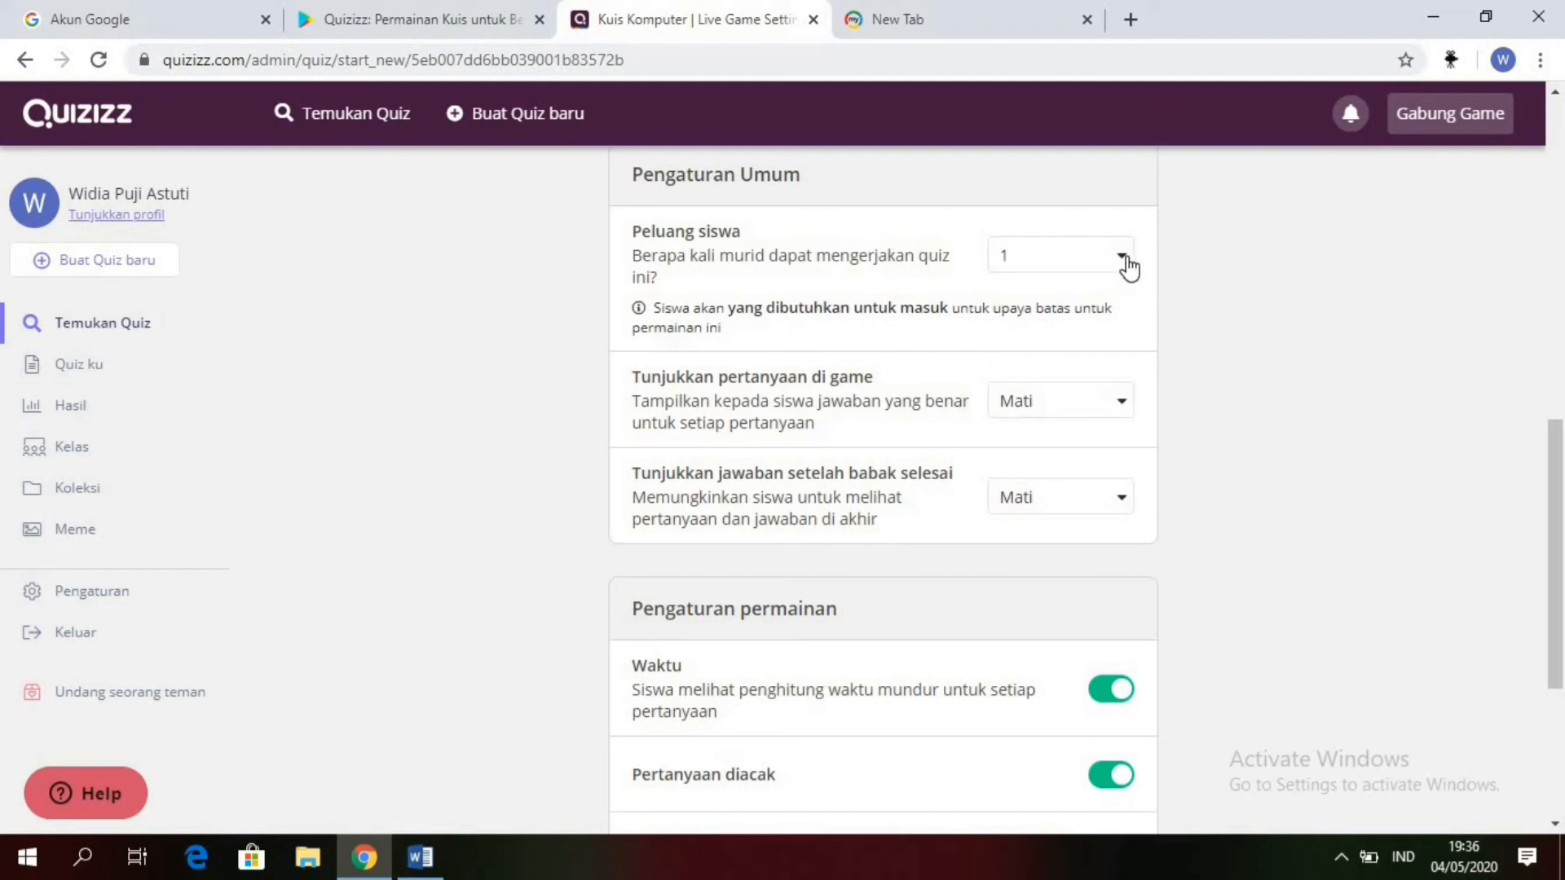
left_click(1128, 267)
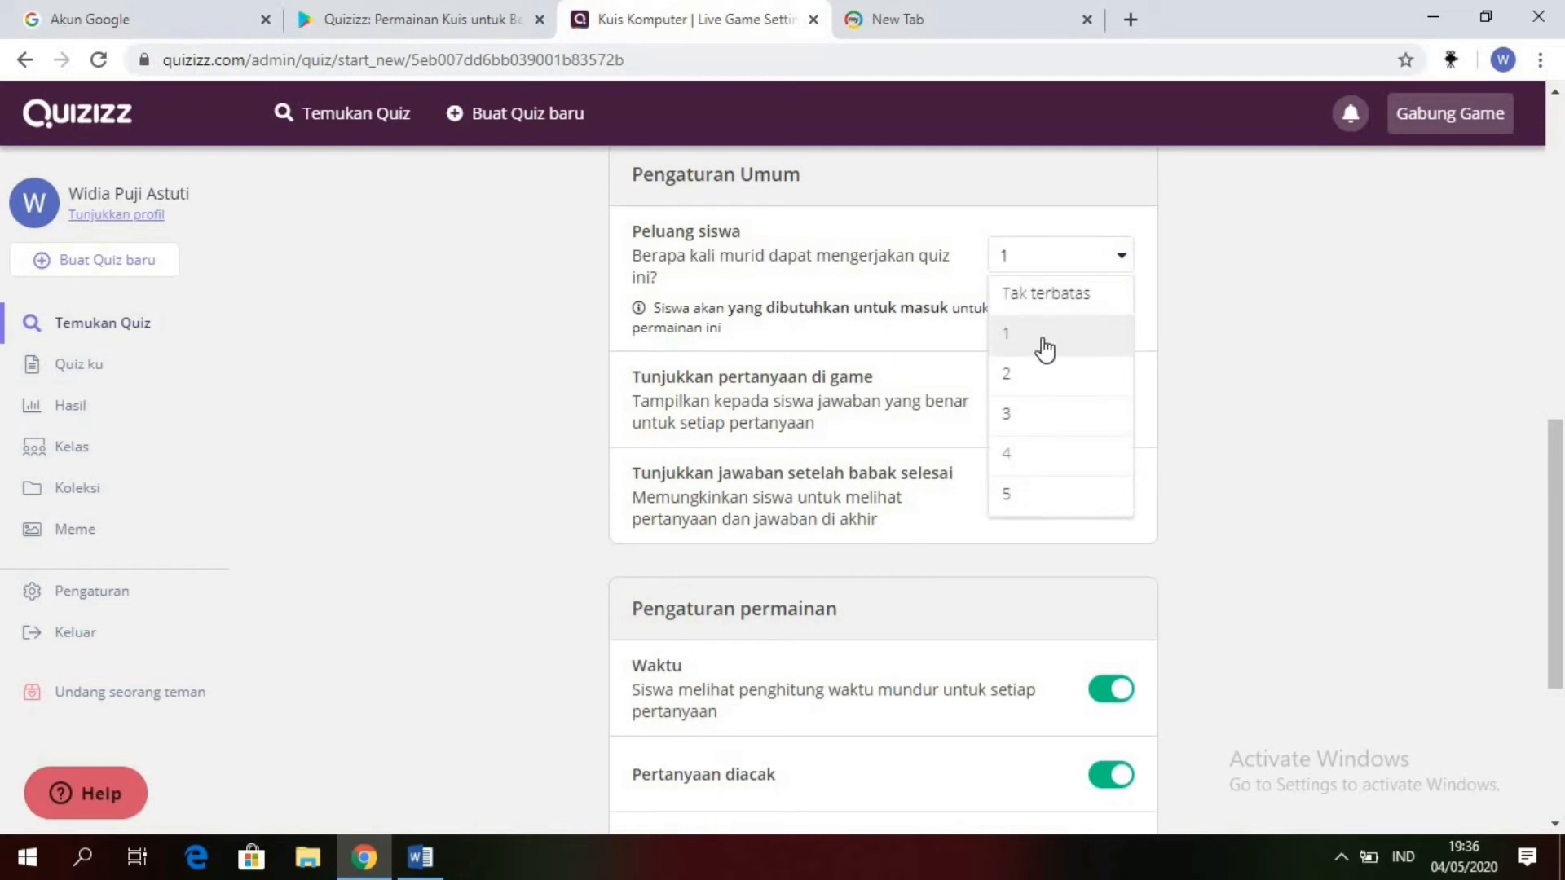
left_click(1044, 349)
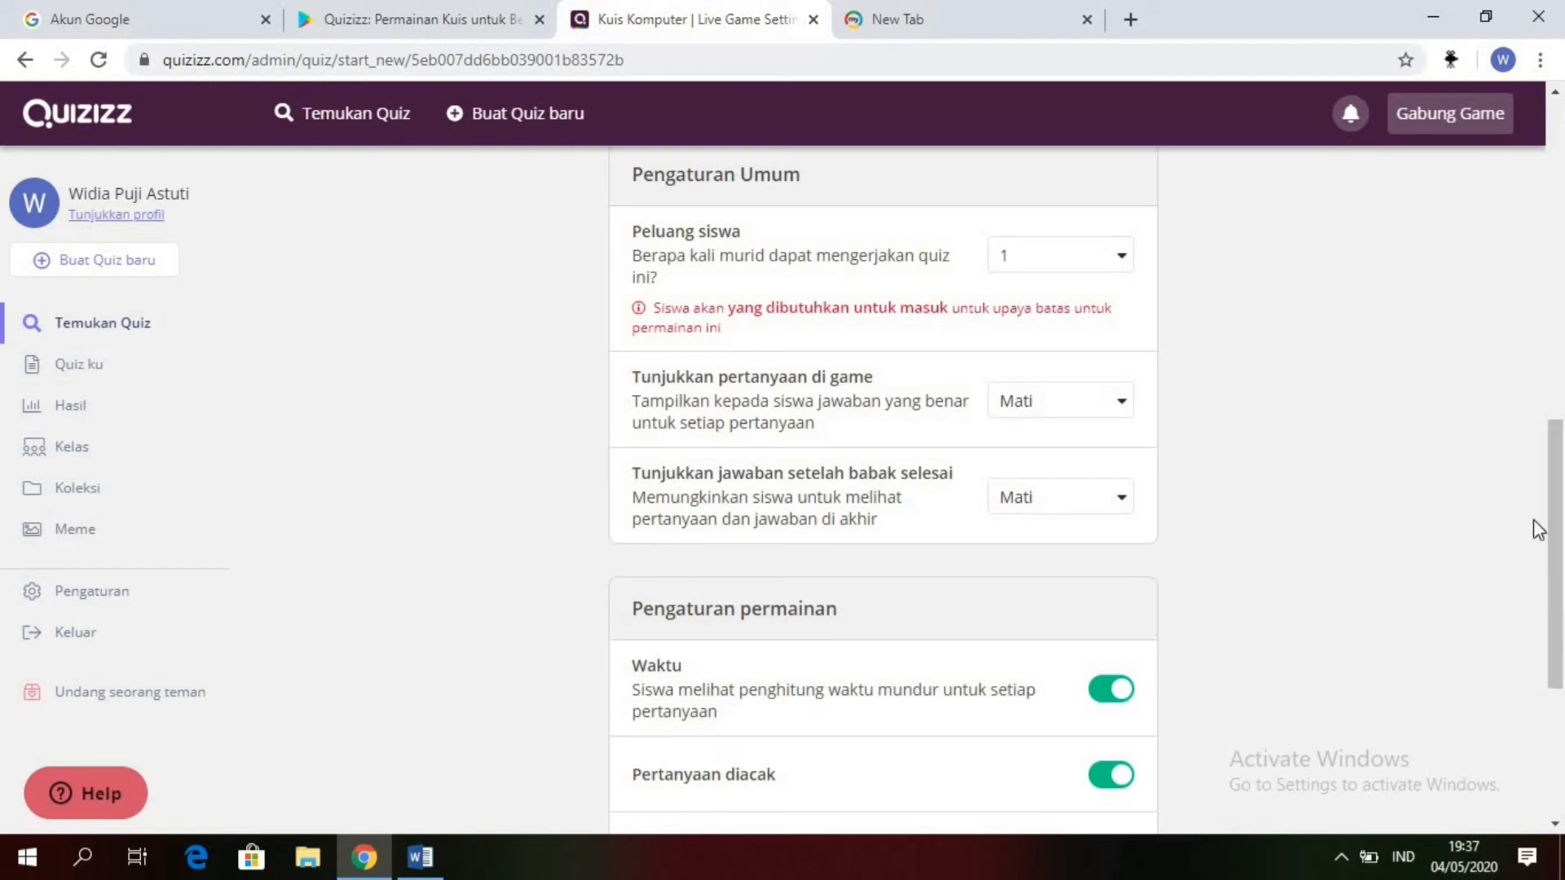
Step: Set "Tunjukkan jawaban setelah babak selesai" to Aktif and continue to the live game's waiting page
scroll(1558, 521, "down", 2)
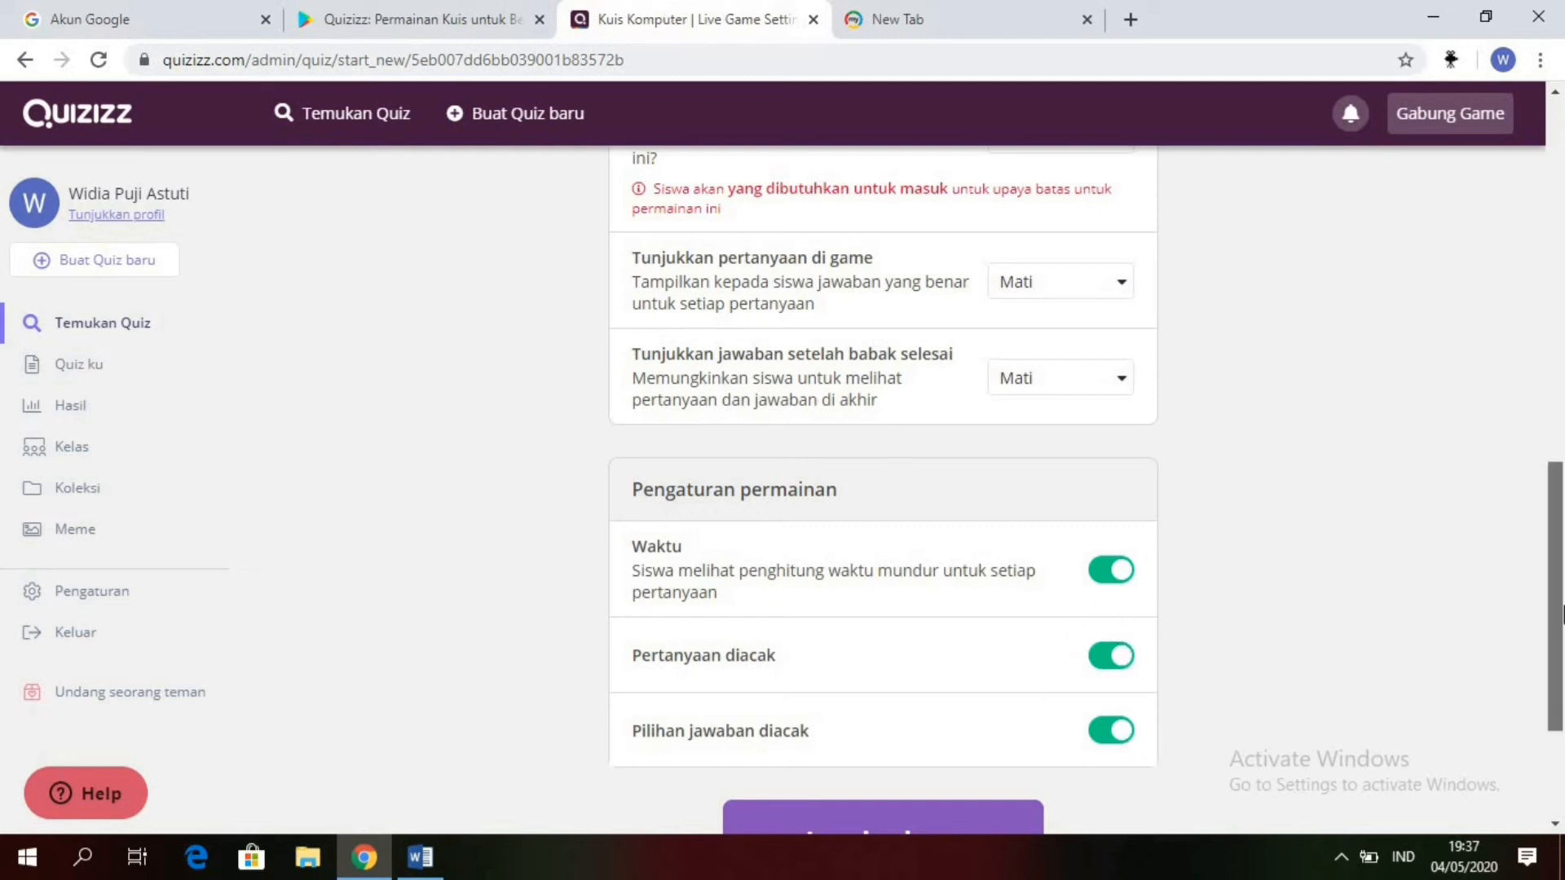
mouse_move(1560, 607)
left_mouse_down()
mouse_move(1559, 675)
mouse_move(1561, 590)
left_mouse_up()
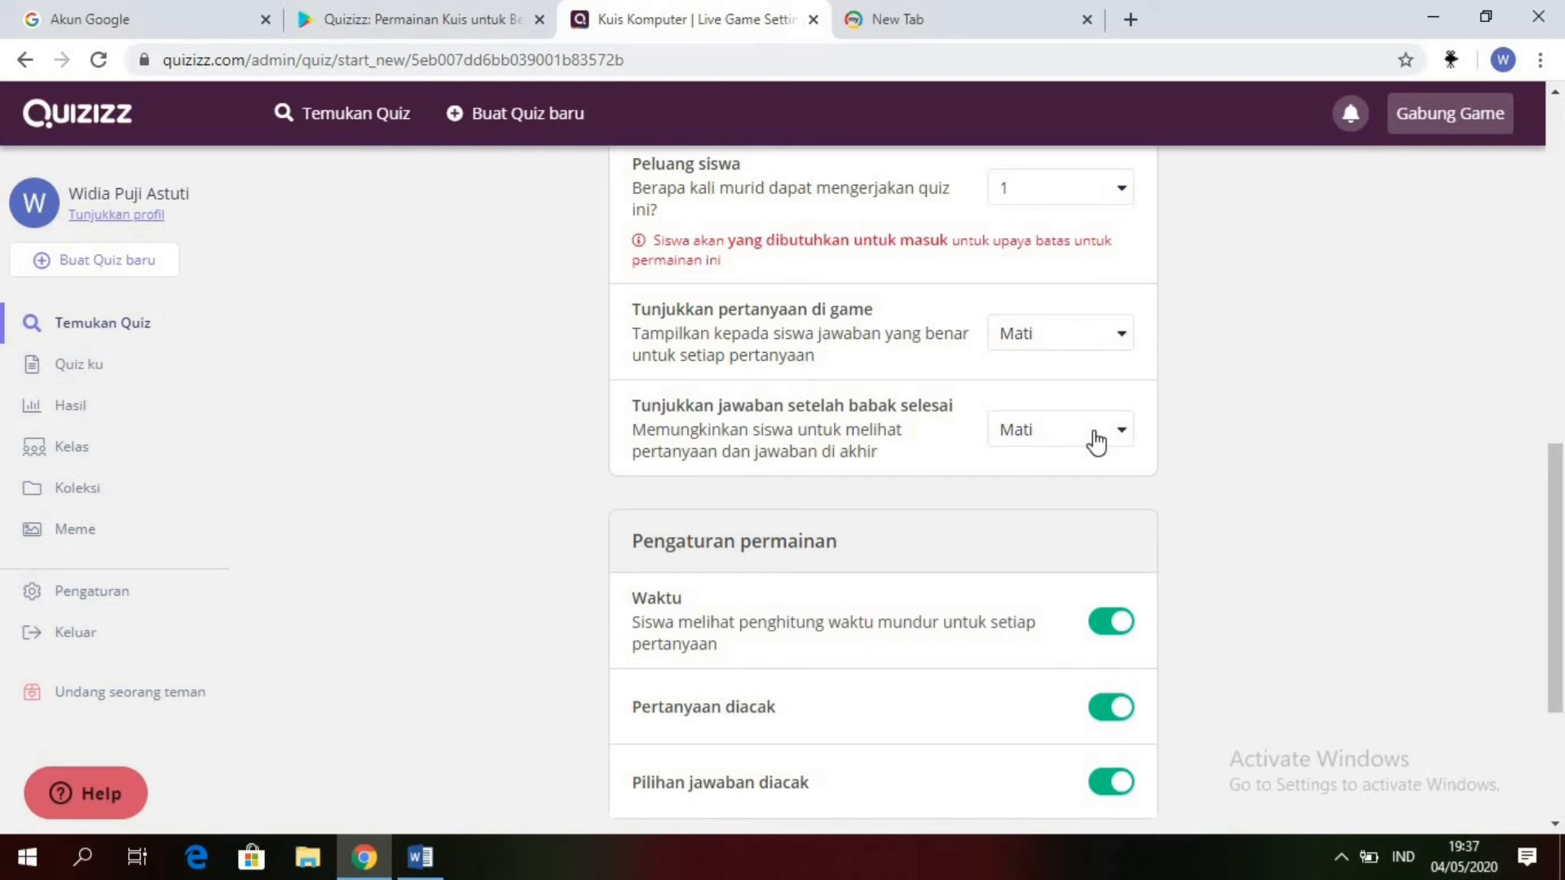
left_click(1122, 438)
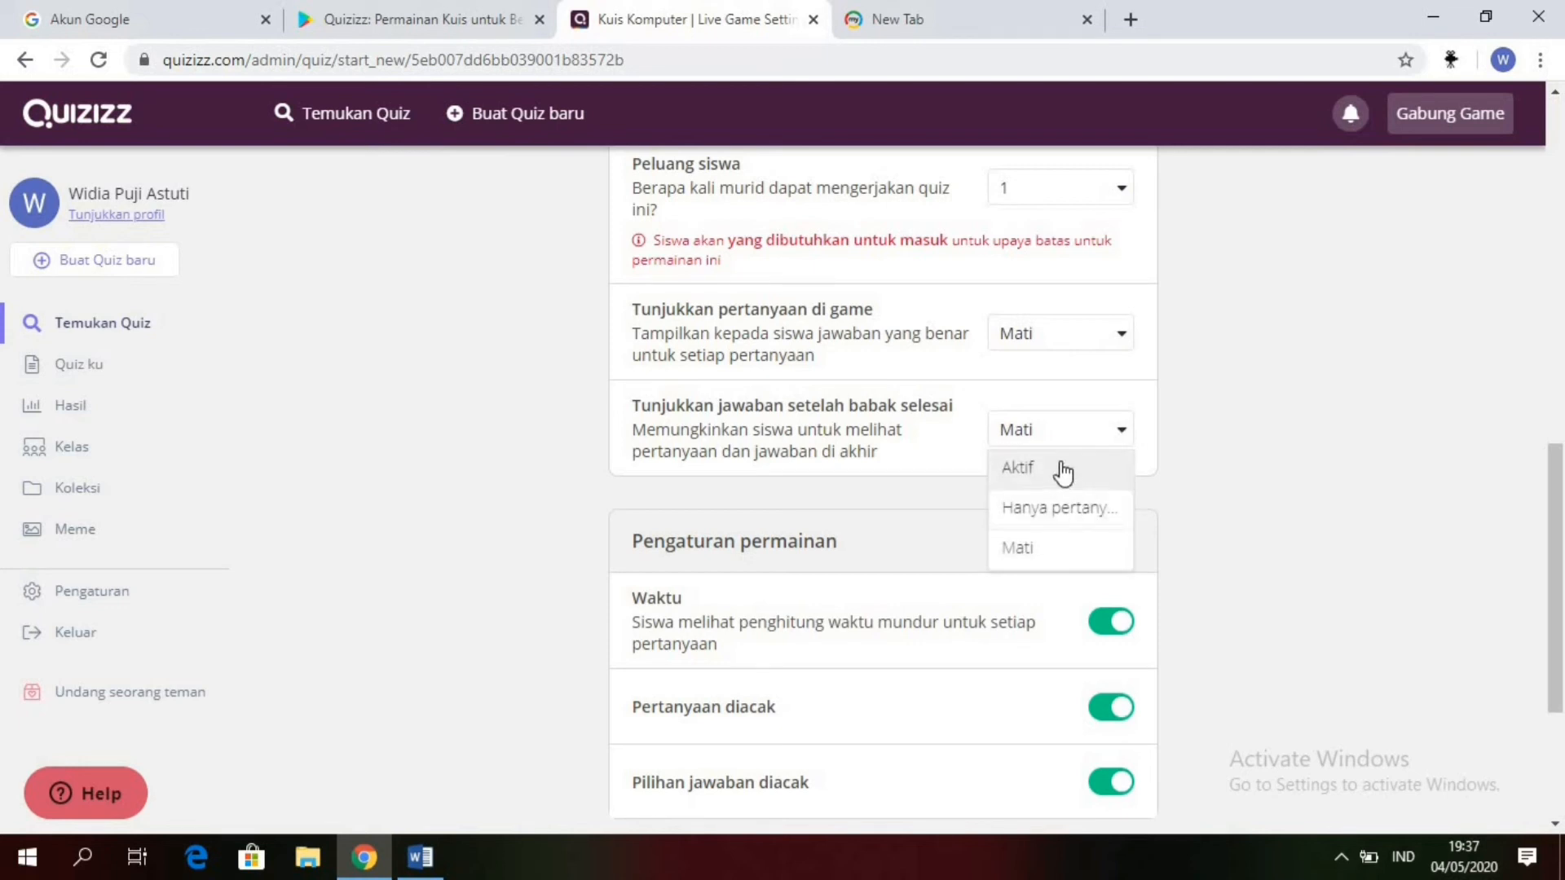
left_click(1063, 471)
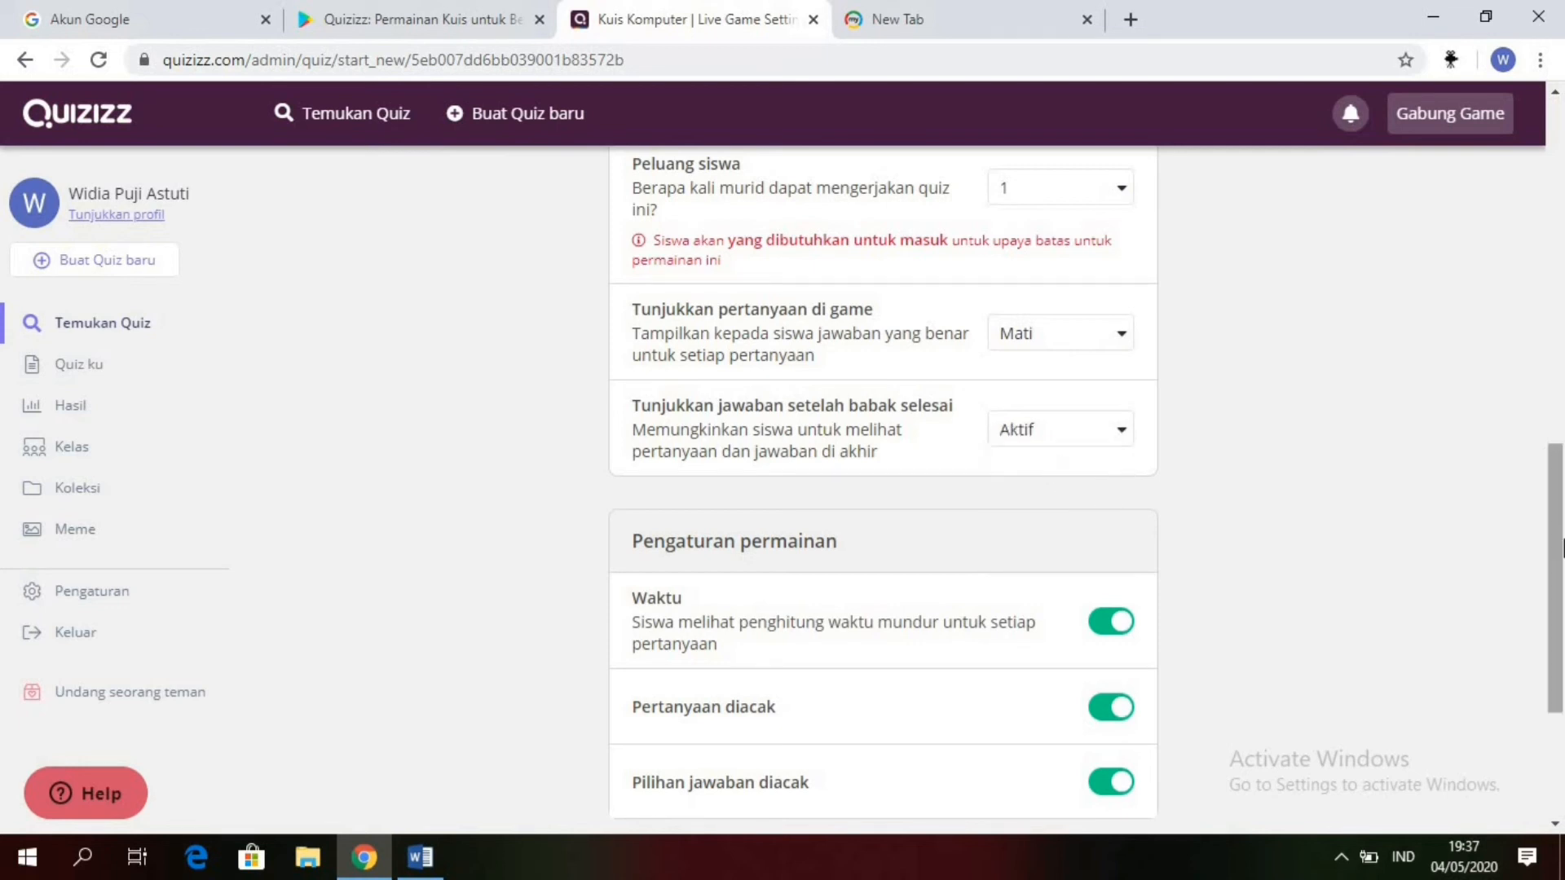
left_click_drag(1558, 548, 1559, 644)
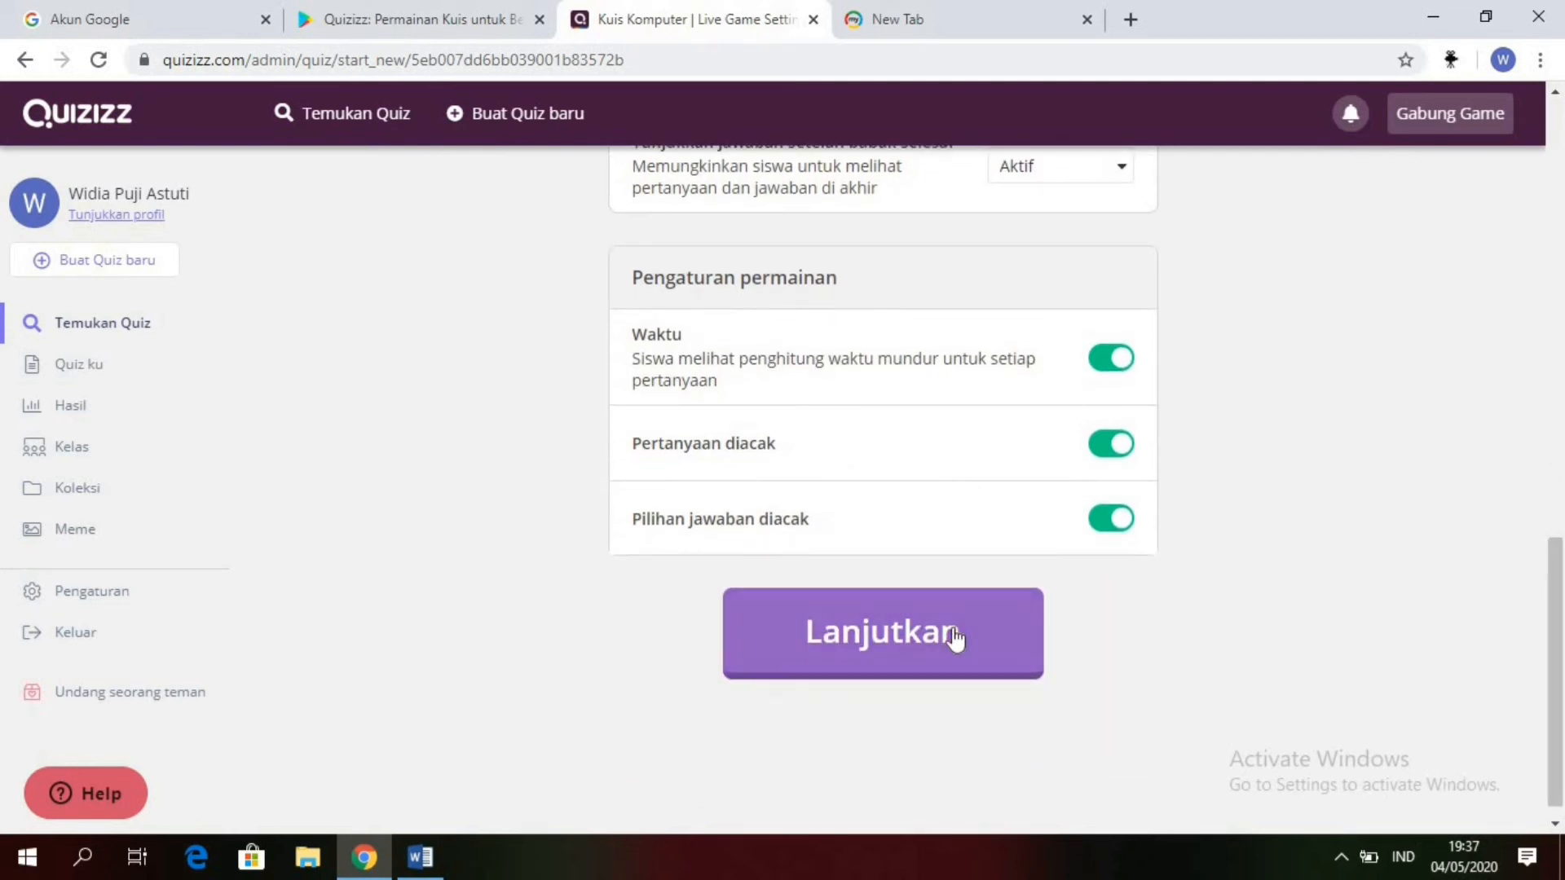
left_click(955, 639)
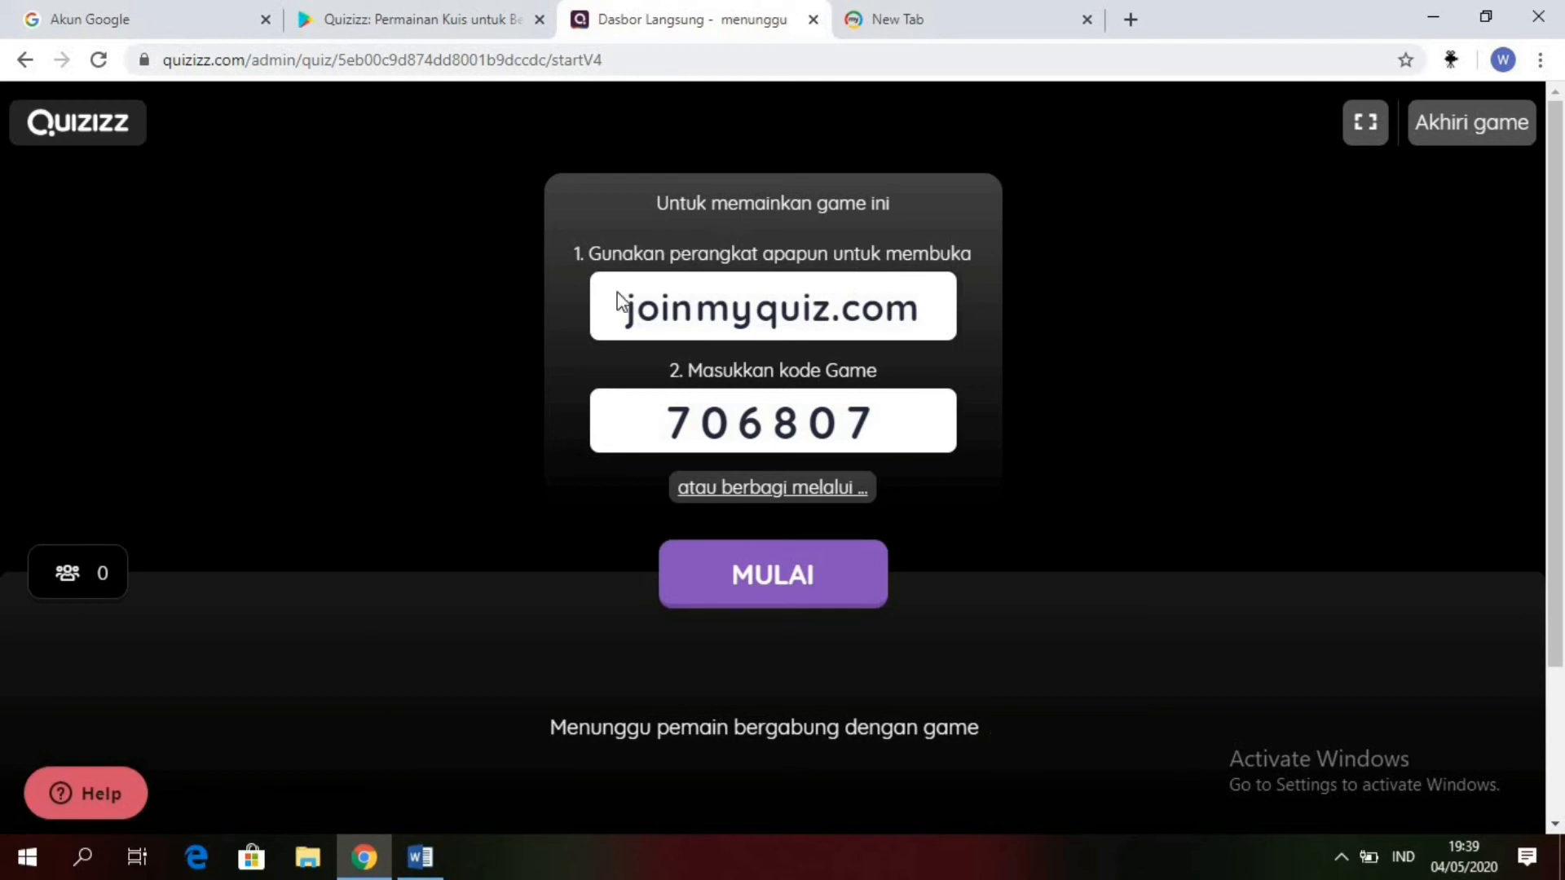
Step: Open joinmyquiz.com in the empty browser tab to reach the student join page
left_click(969, 24)
left_click(825, 59)
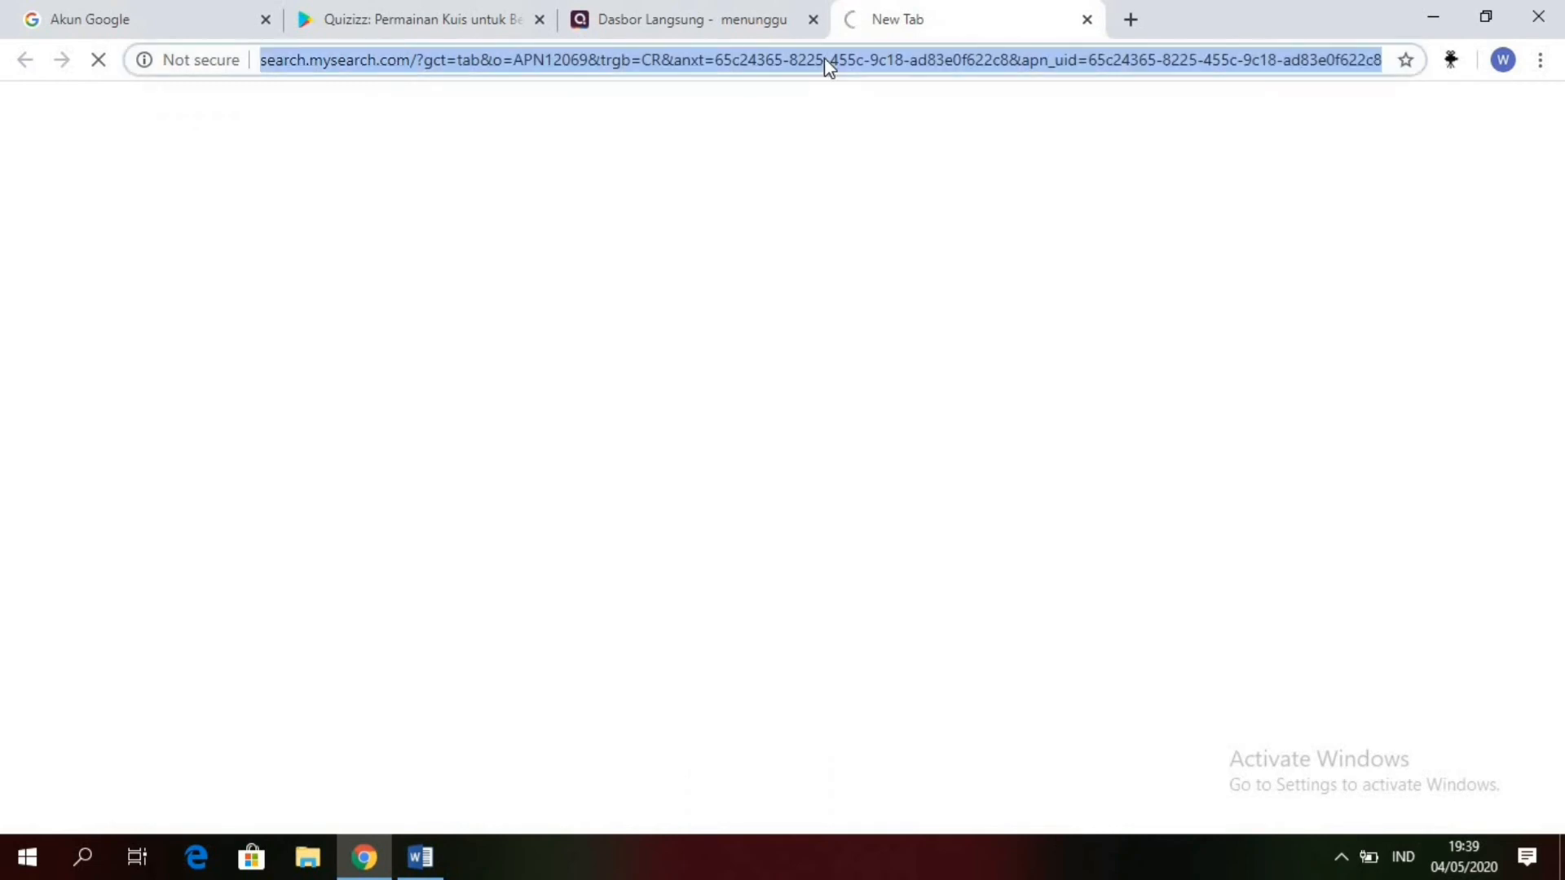
key("BackSpace")
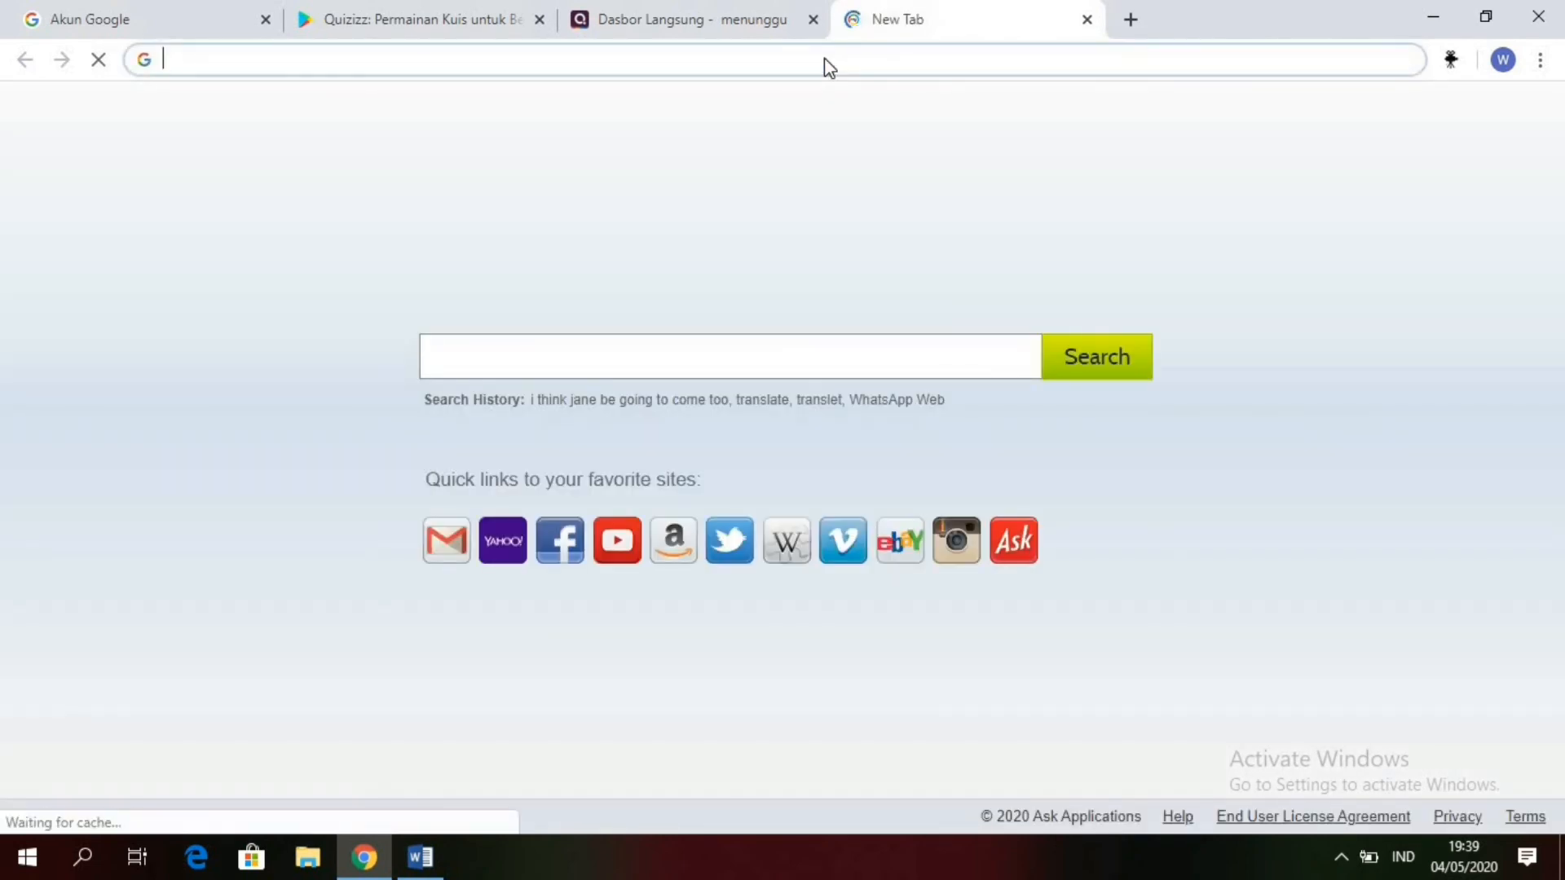
type("jooin")
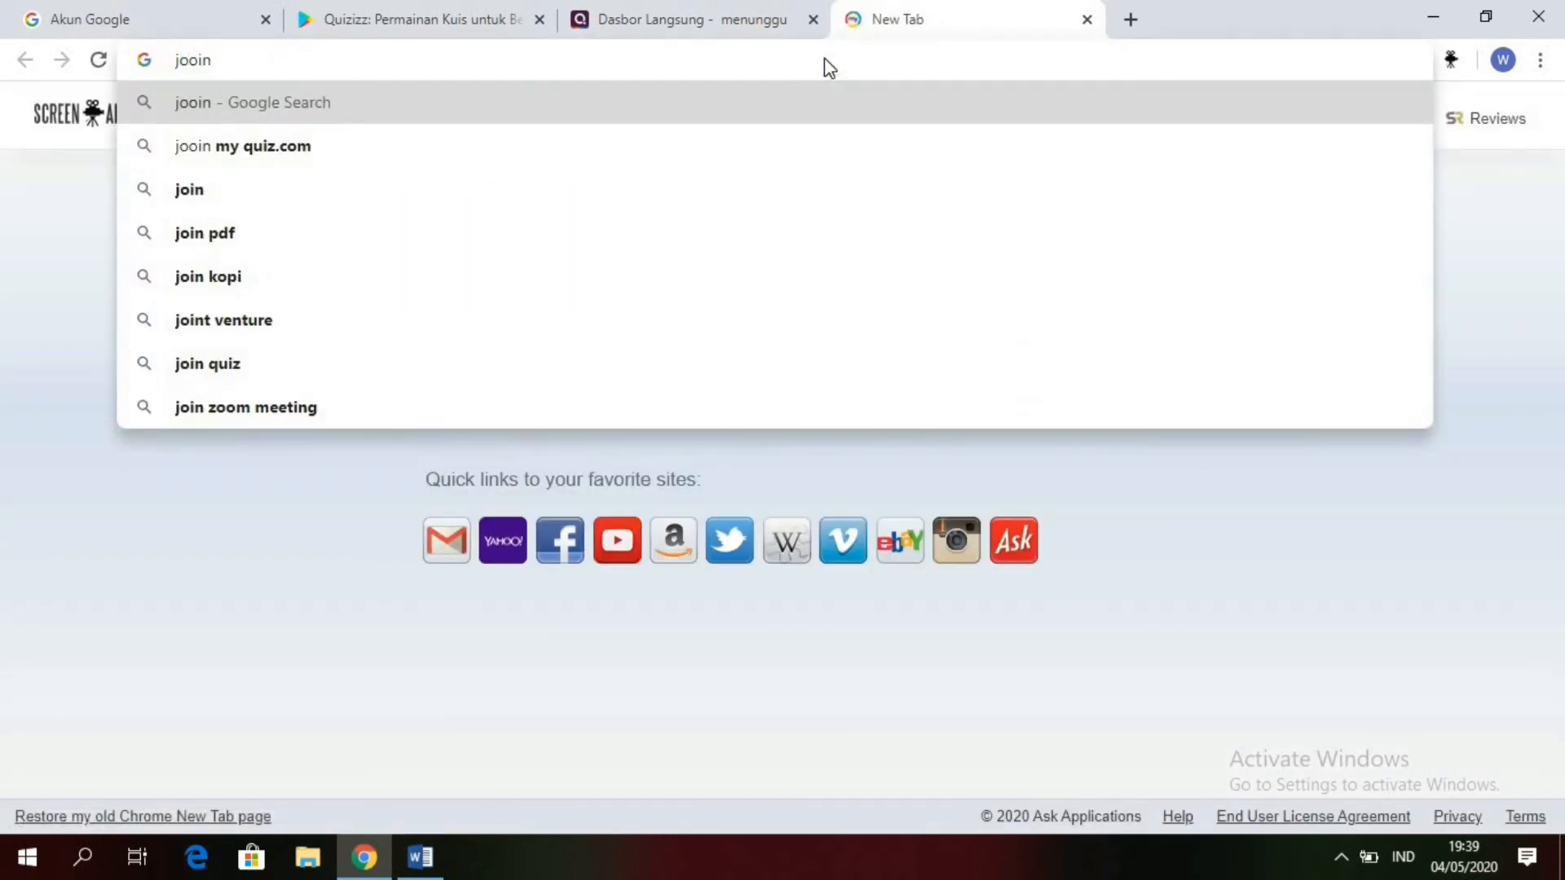
key("BackSpace")
key("BackSpace")
key("BackSpace")
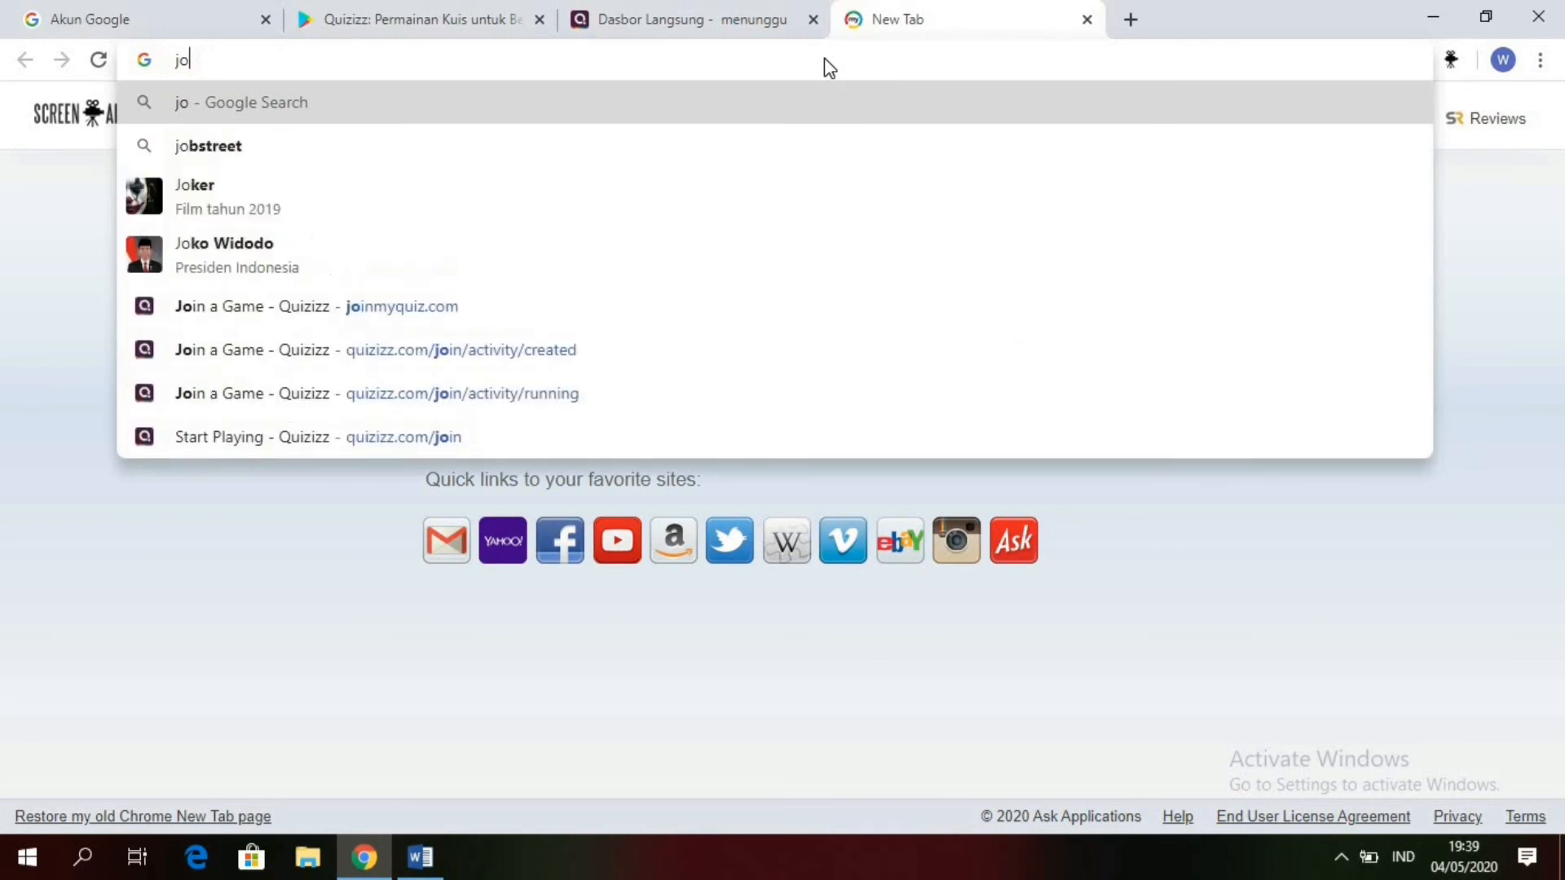
type("inmyquiz.com")
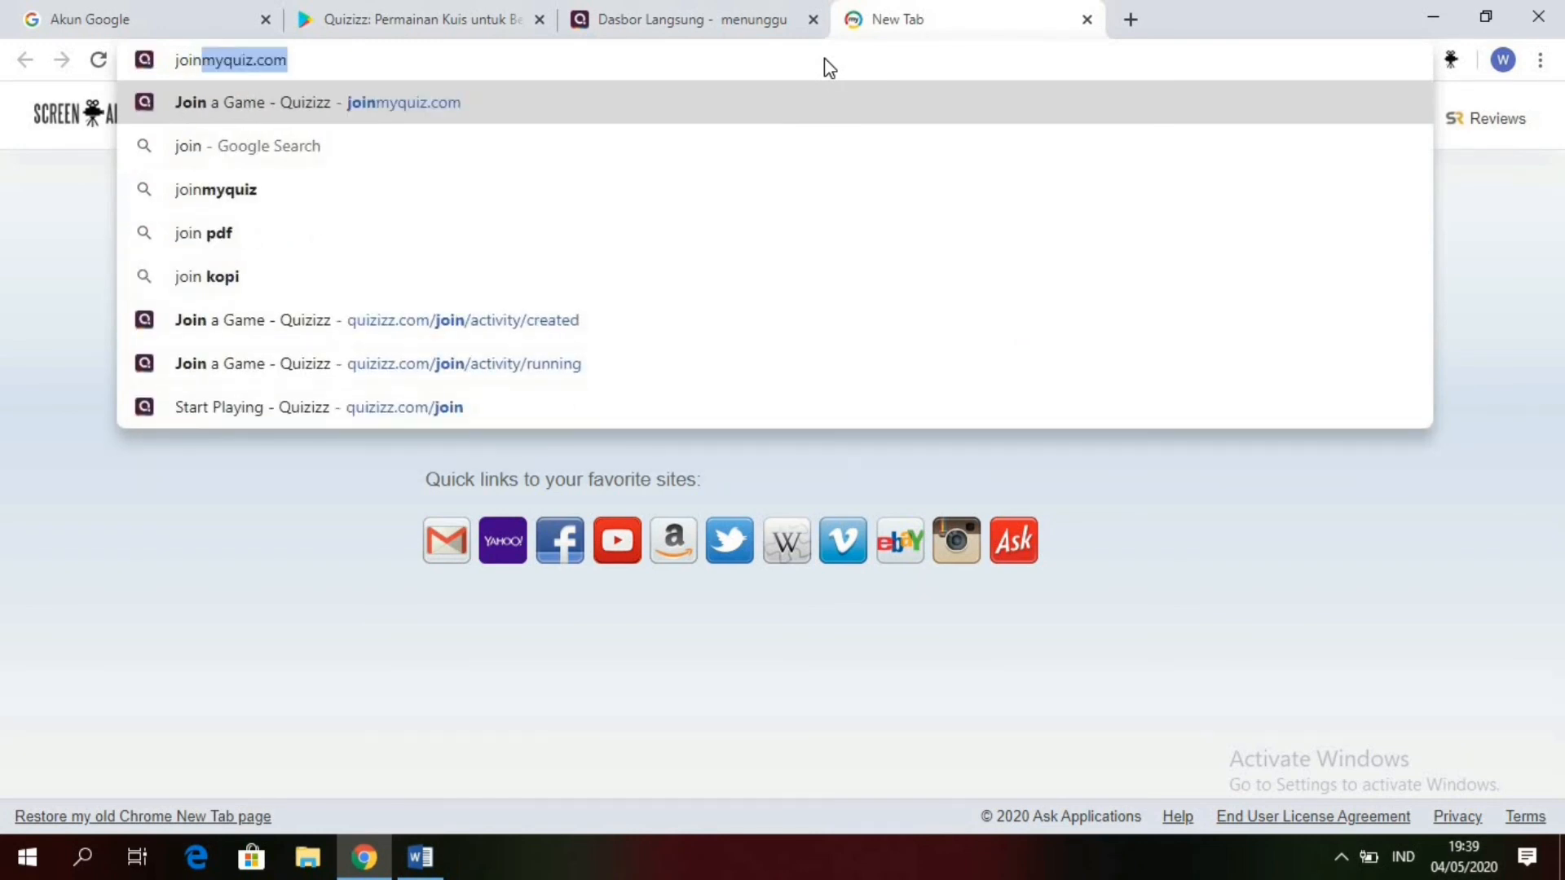
left_click(572, 47)
key("Return")
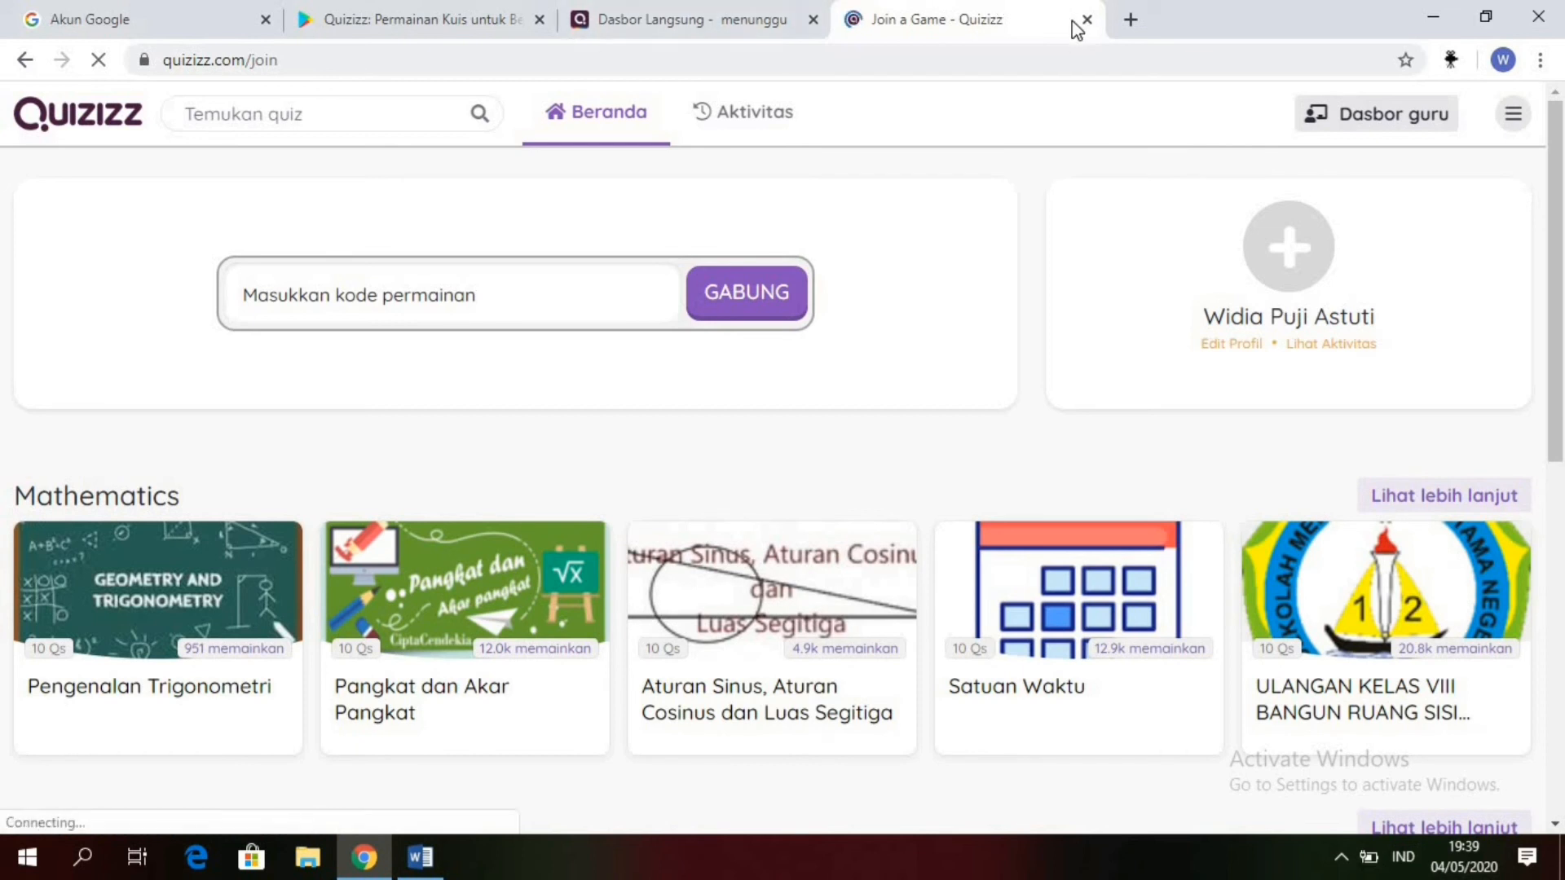
Step: Copy the game code from the teacher's waiting page and join the game with it on the student page
left_click(687, 11)
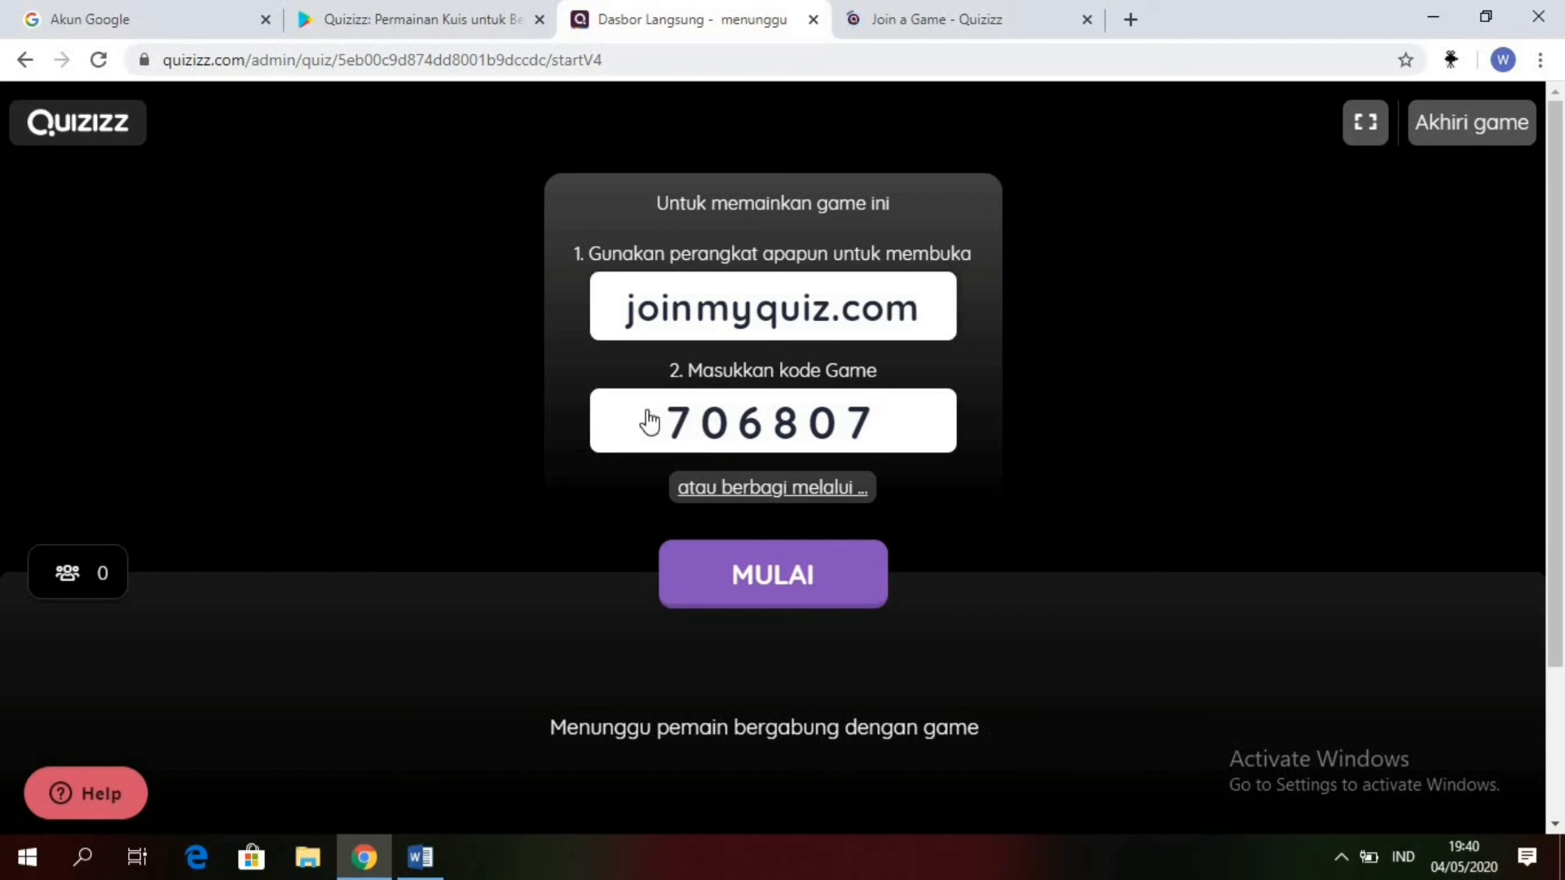
left_click_drag(649, 421, 882, 444)
key("ctrl+c")
left_click(882, 445)
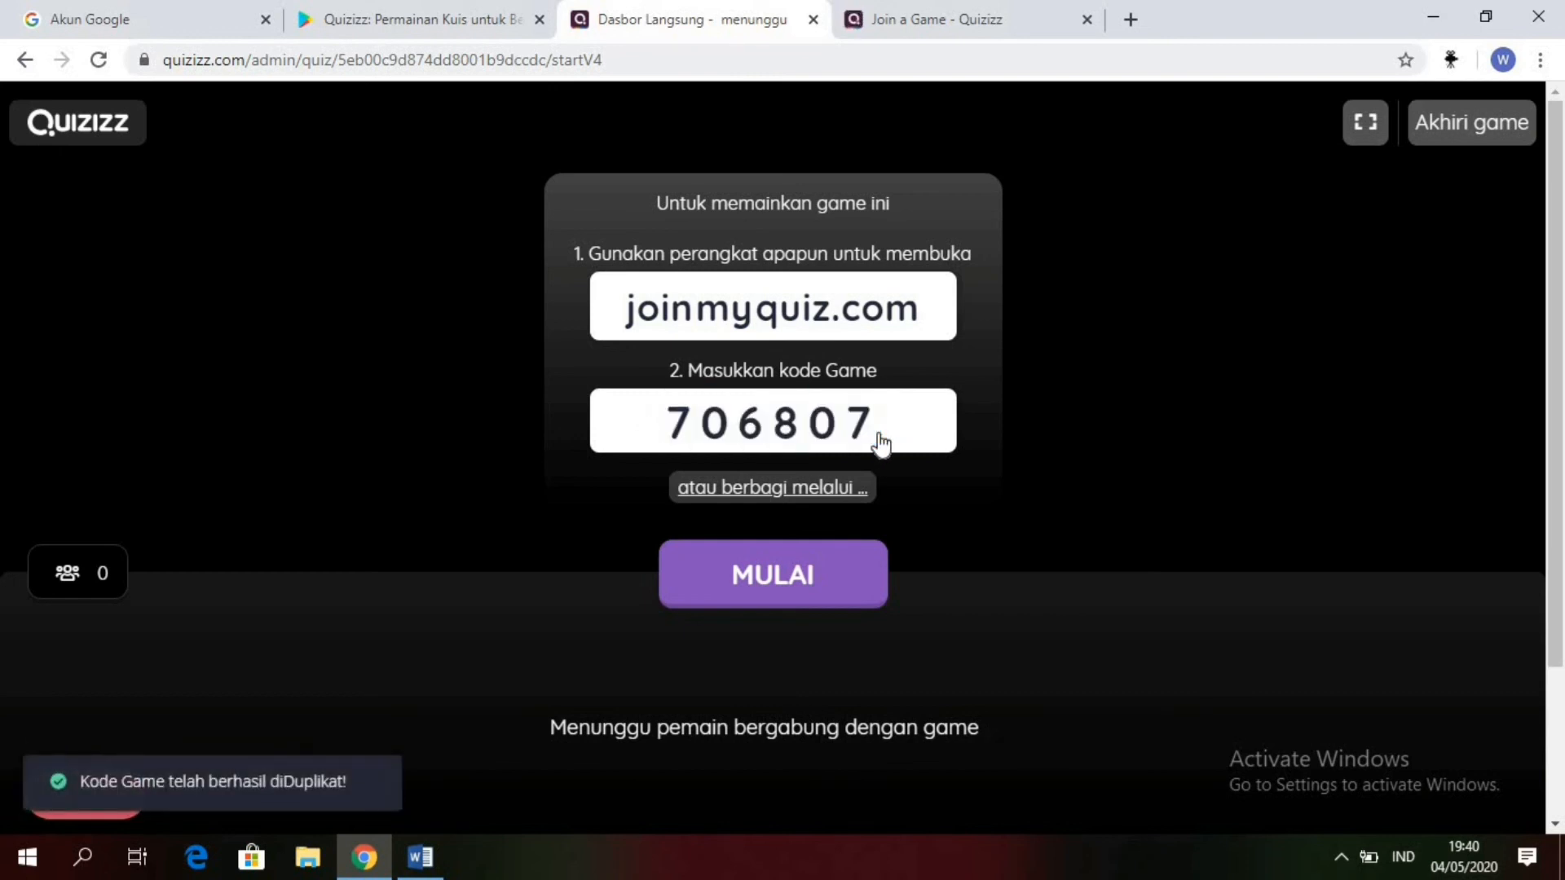
left_click(926, 18)
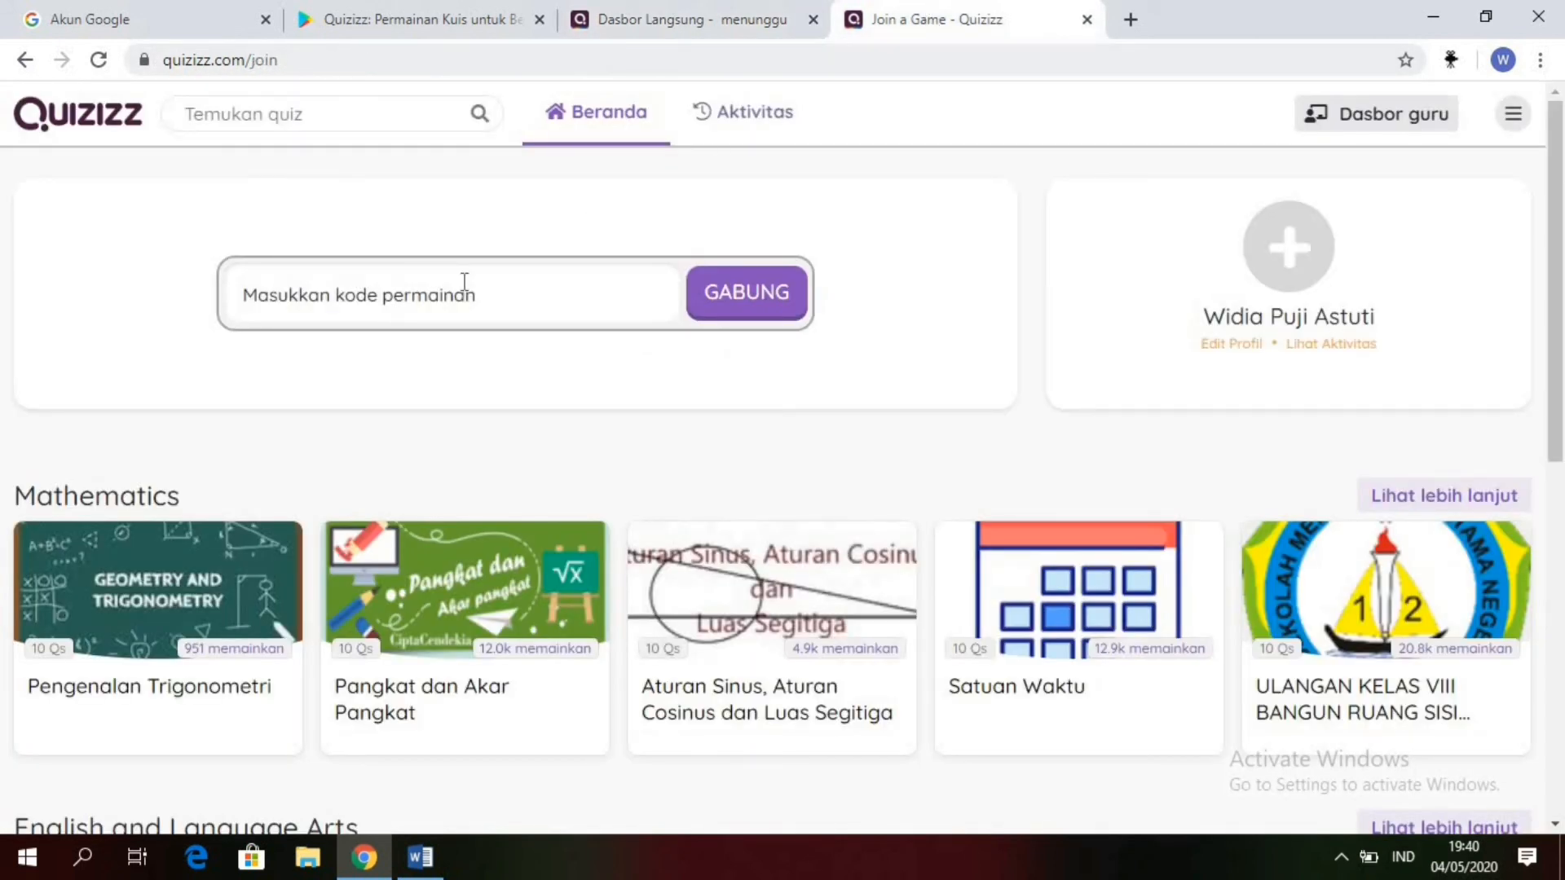
key("ctrl+v")
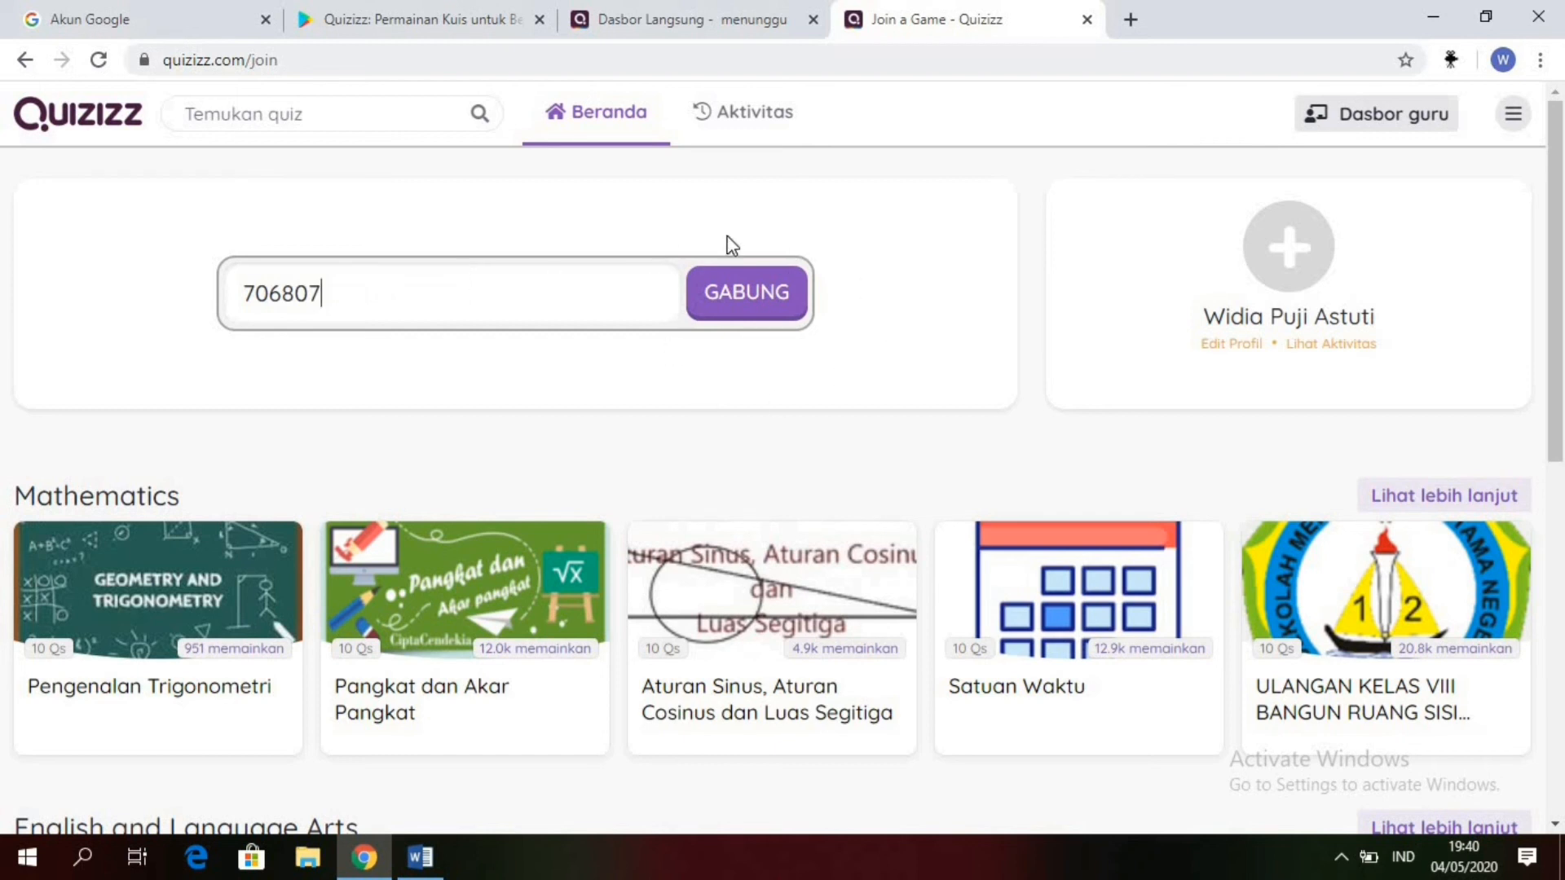
left_click(731, 310)
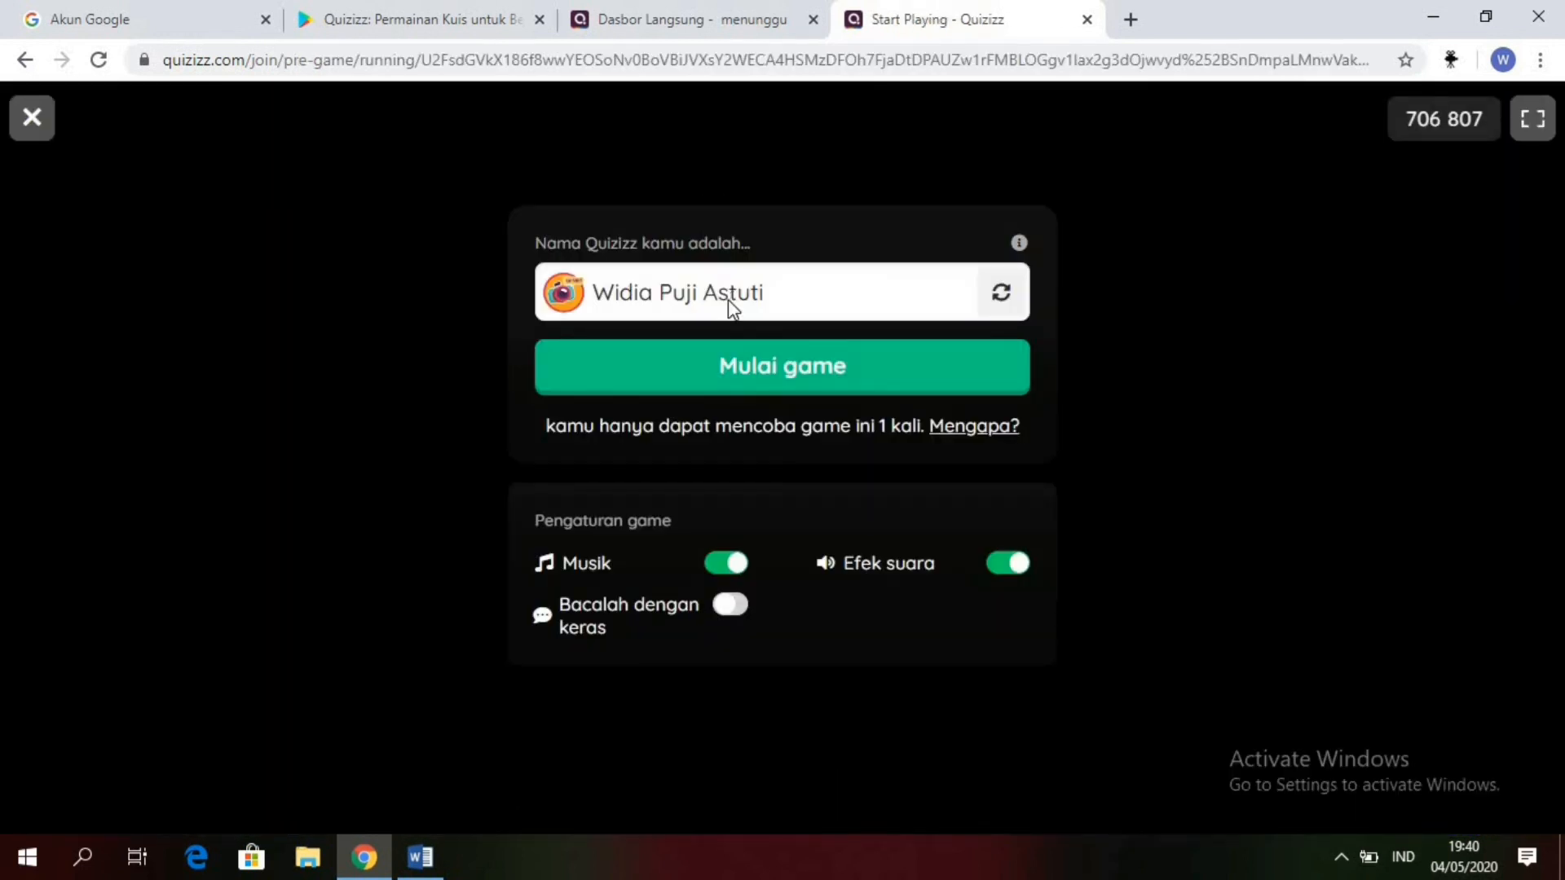
Step: Replace the prefilled player name with the student's first name and enter the game
left_click(770, 297)
left_click_drag(770, 297, 592, 297)
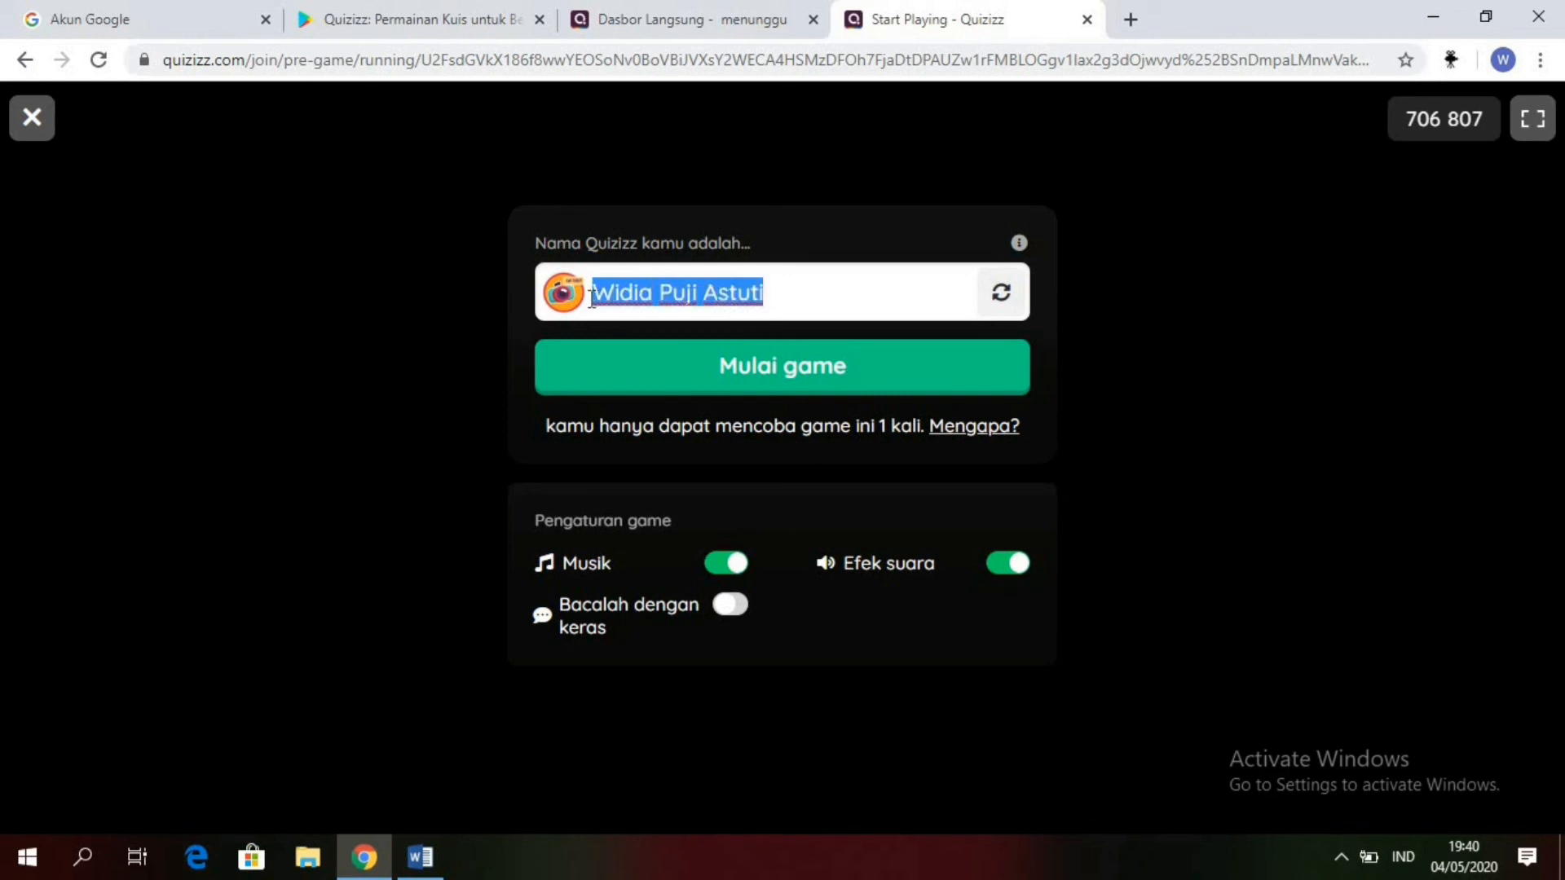
type("Andra")
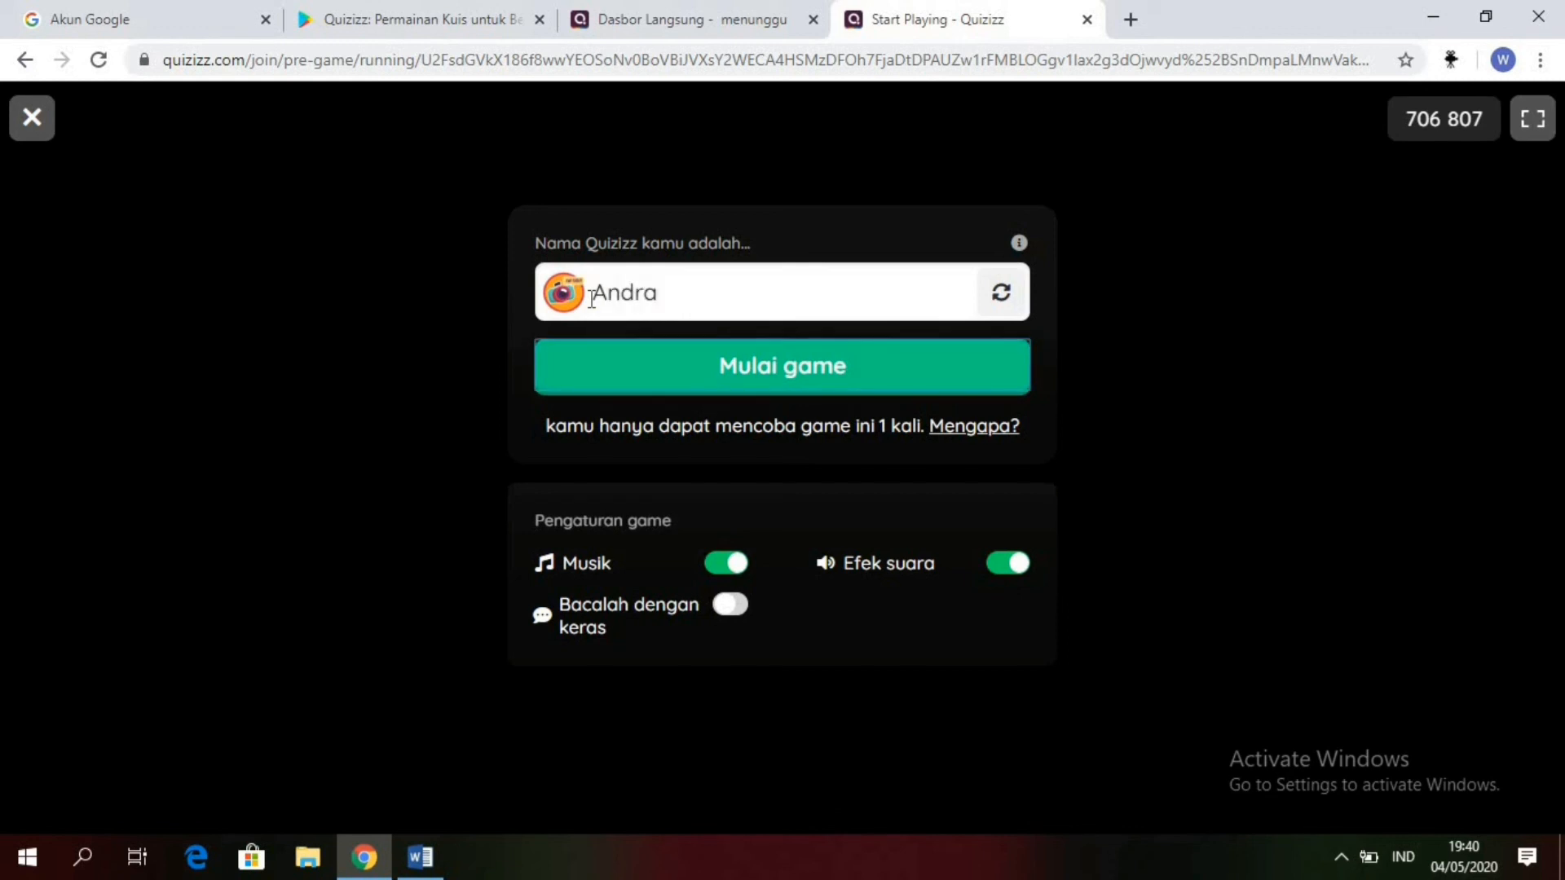
key("Return")
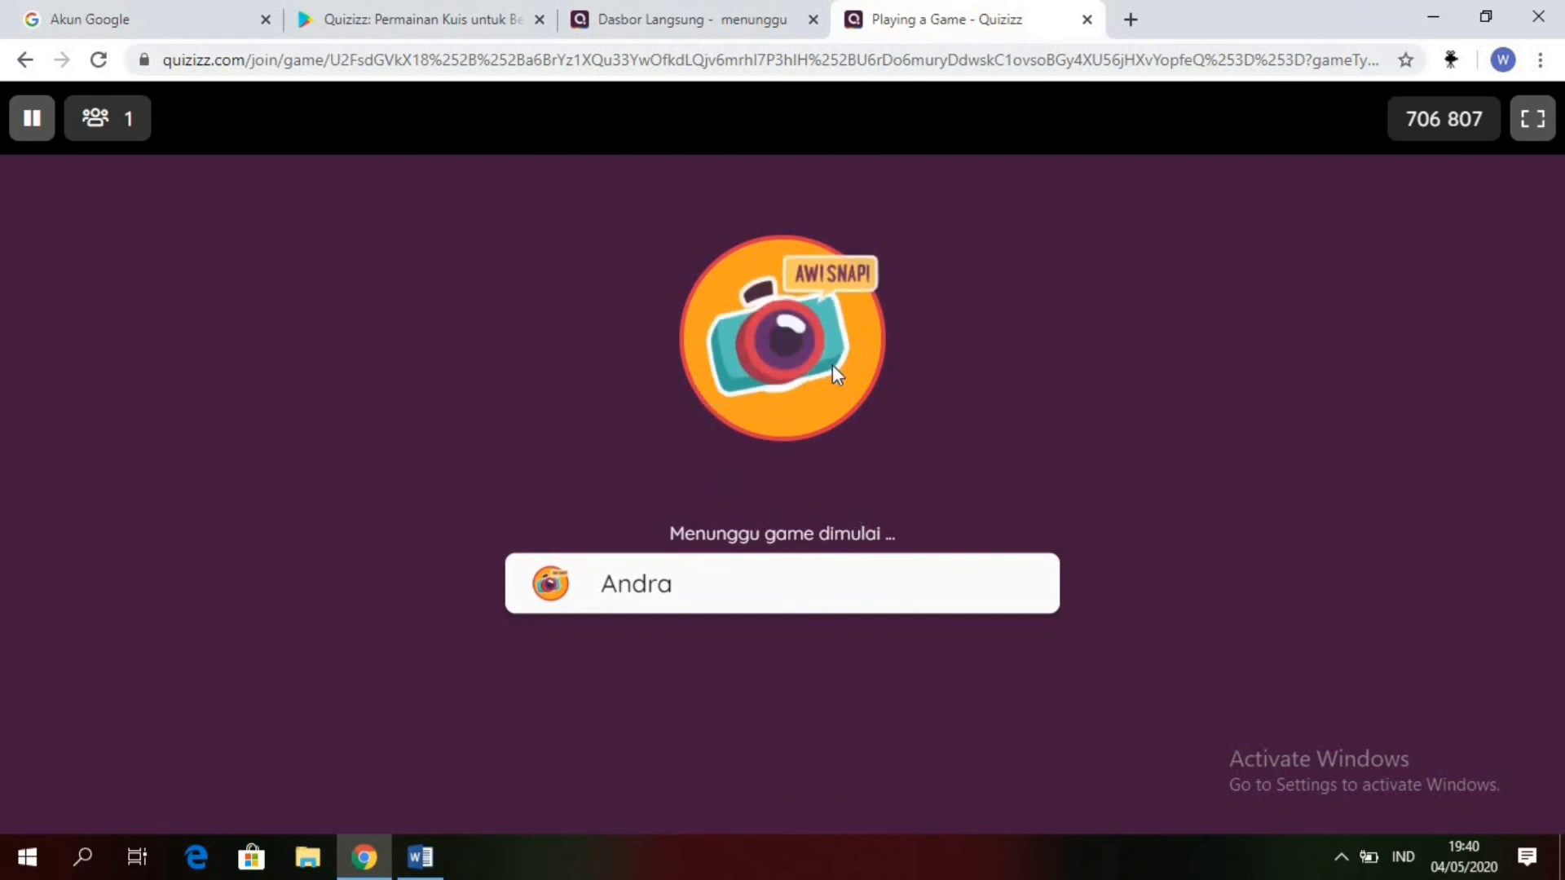
Step: Start the live game from the teacher's waiting page after the student has joined
left_click(713, 19)
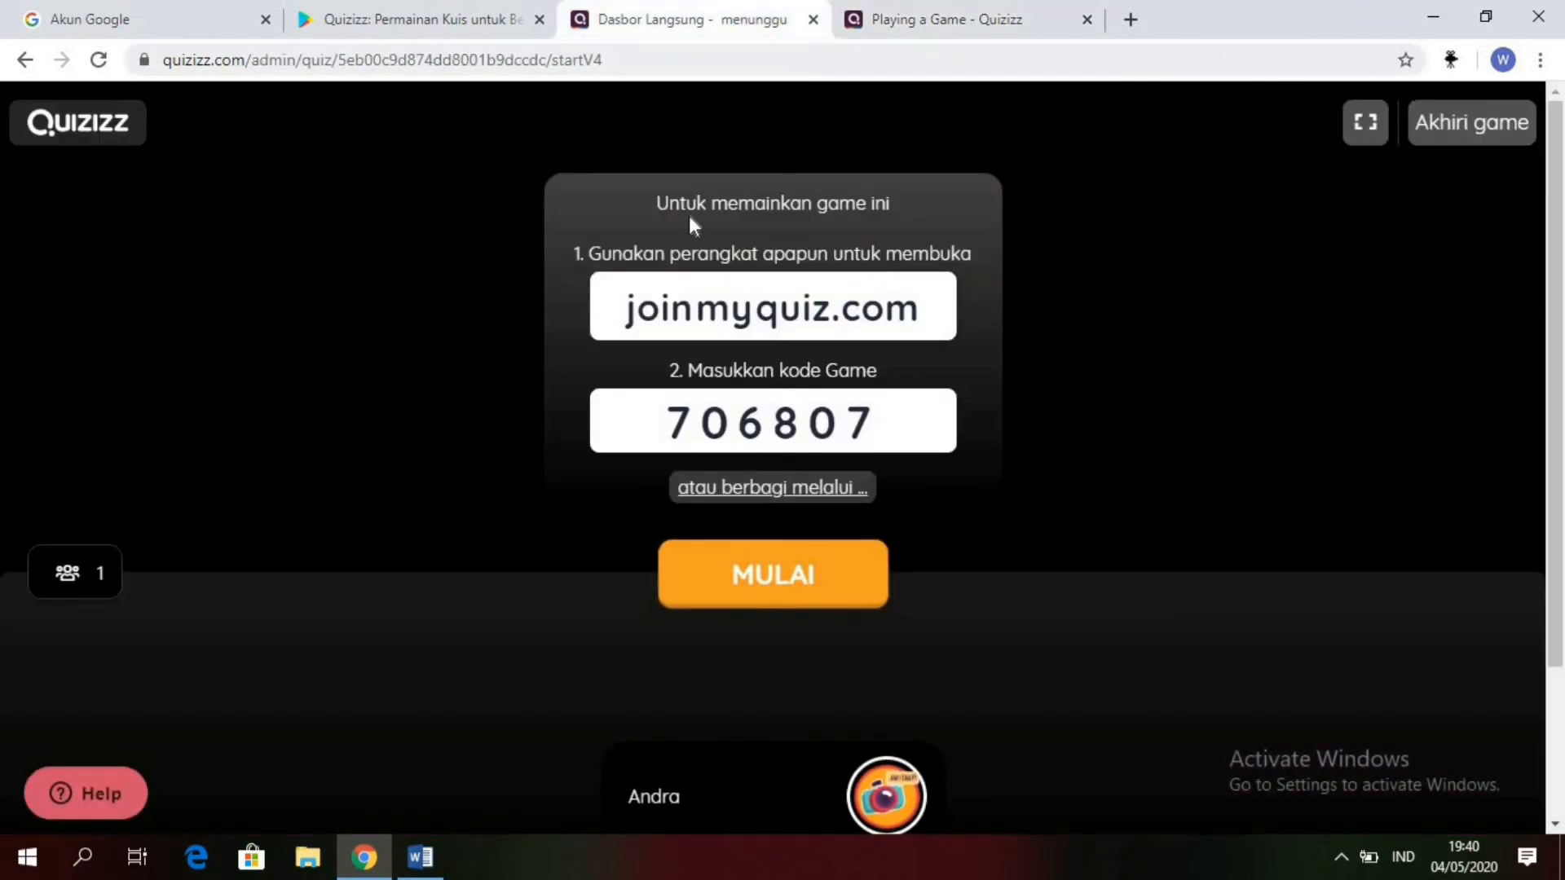
left_click(980, 19)
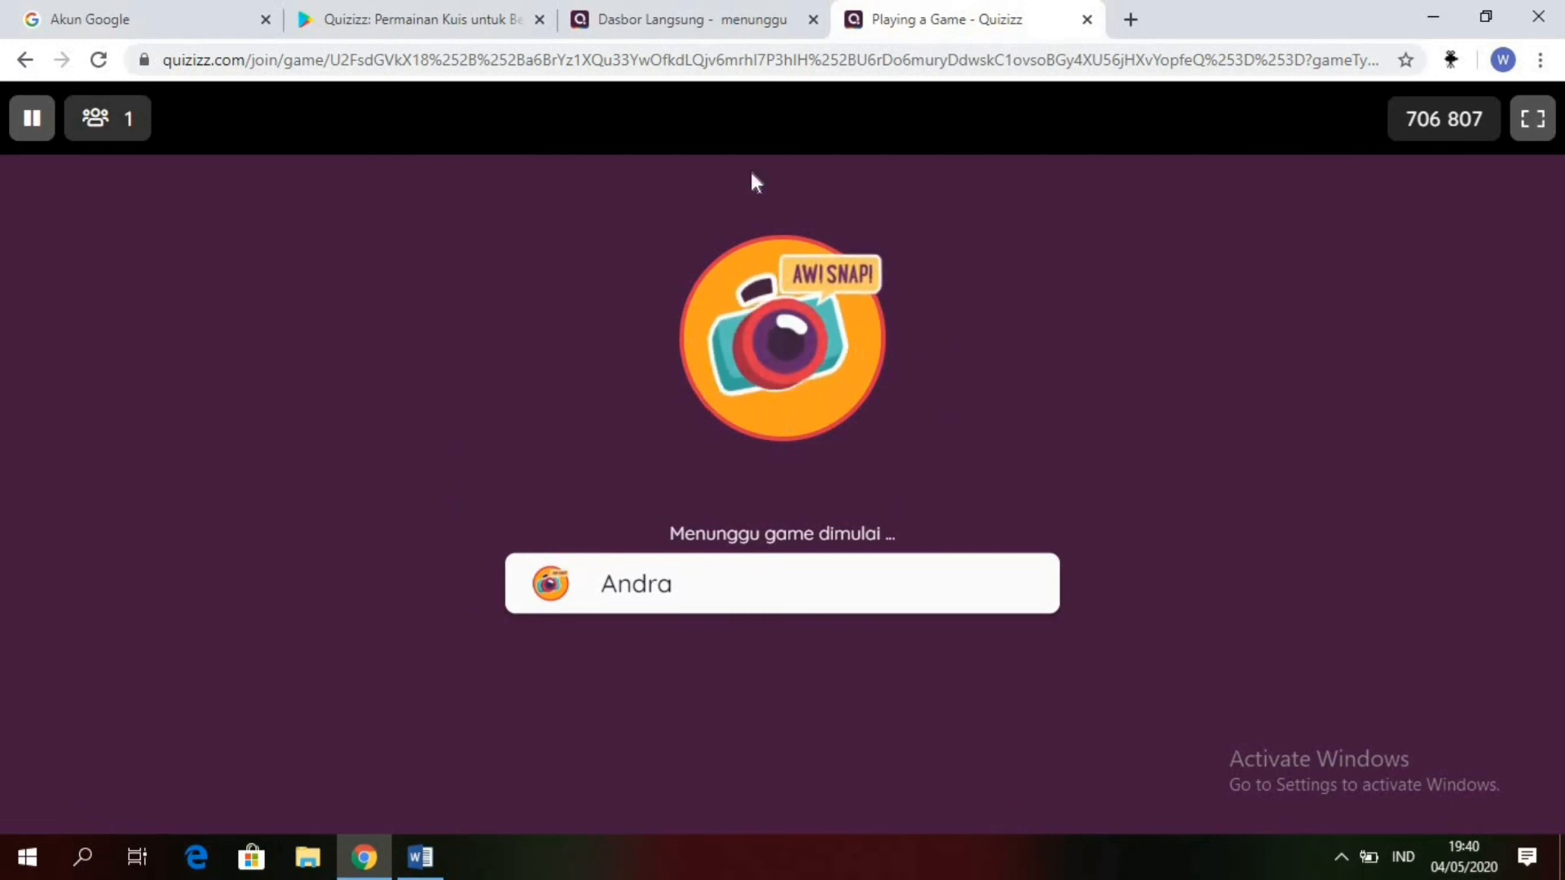
left_click(694, 18)
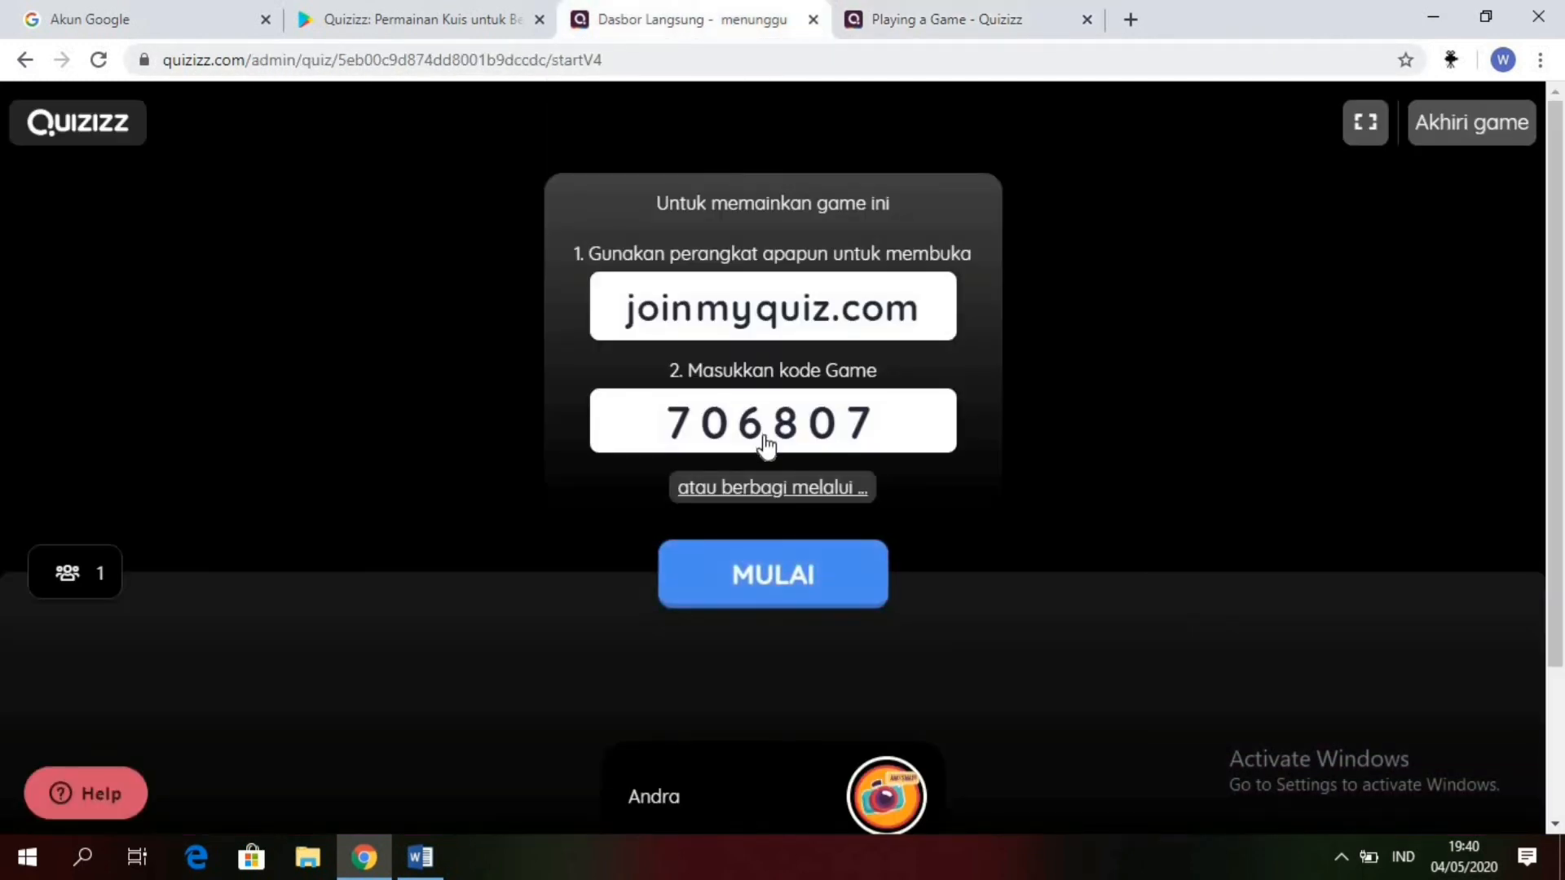
left_click(827, 599)
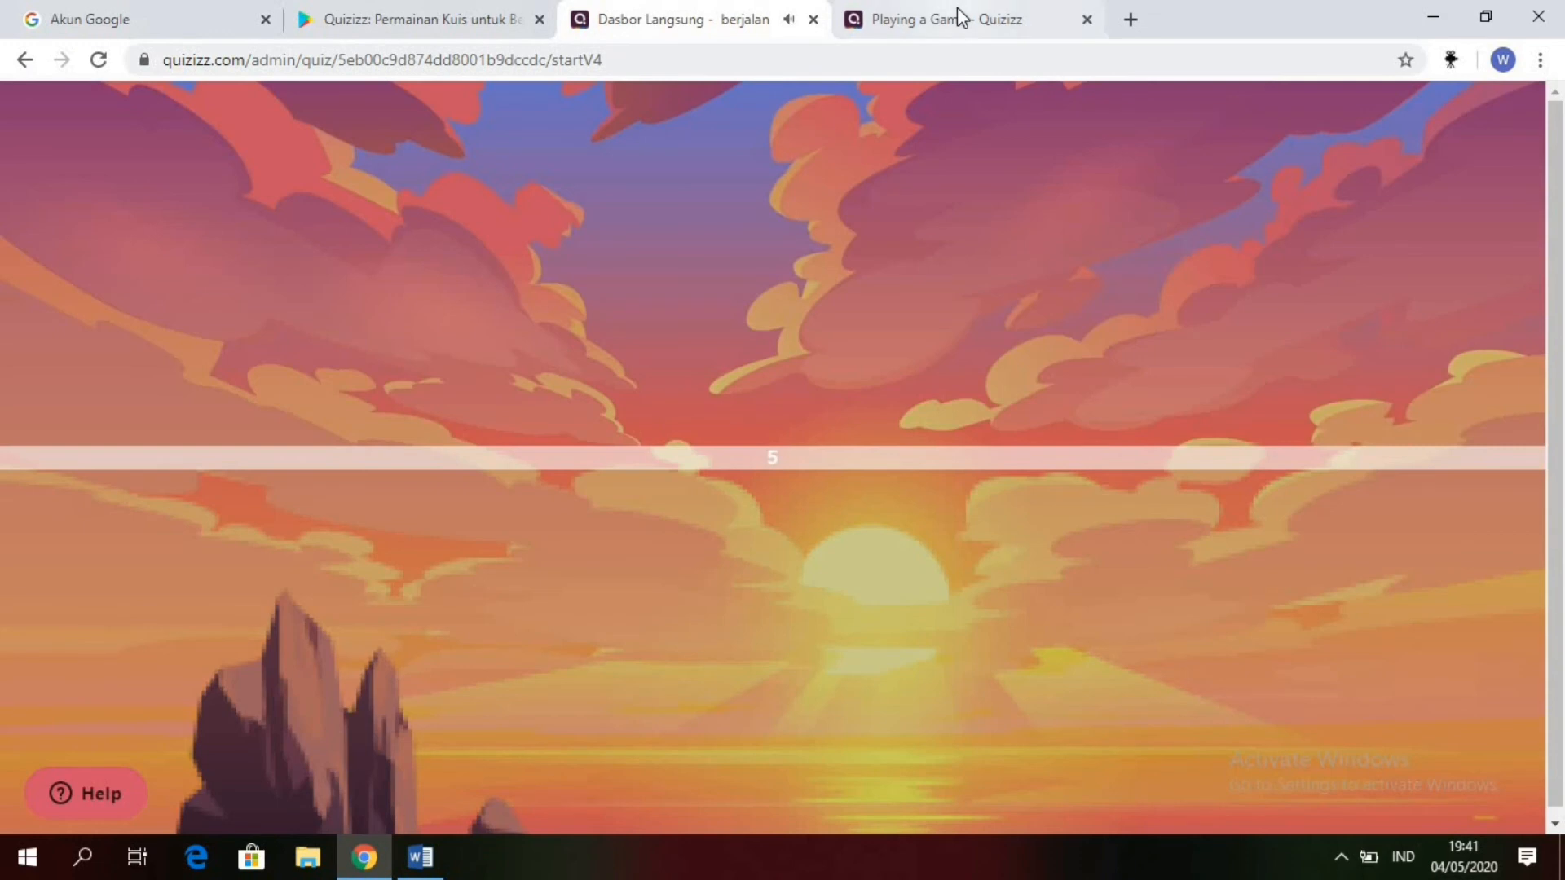
Step: On the student's game page, answer questions 1 to 3 with "LAN Tester", "Wide Area Network" and "Input-proses-output"
left_click(953, 18)
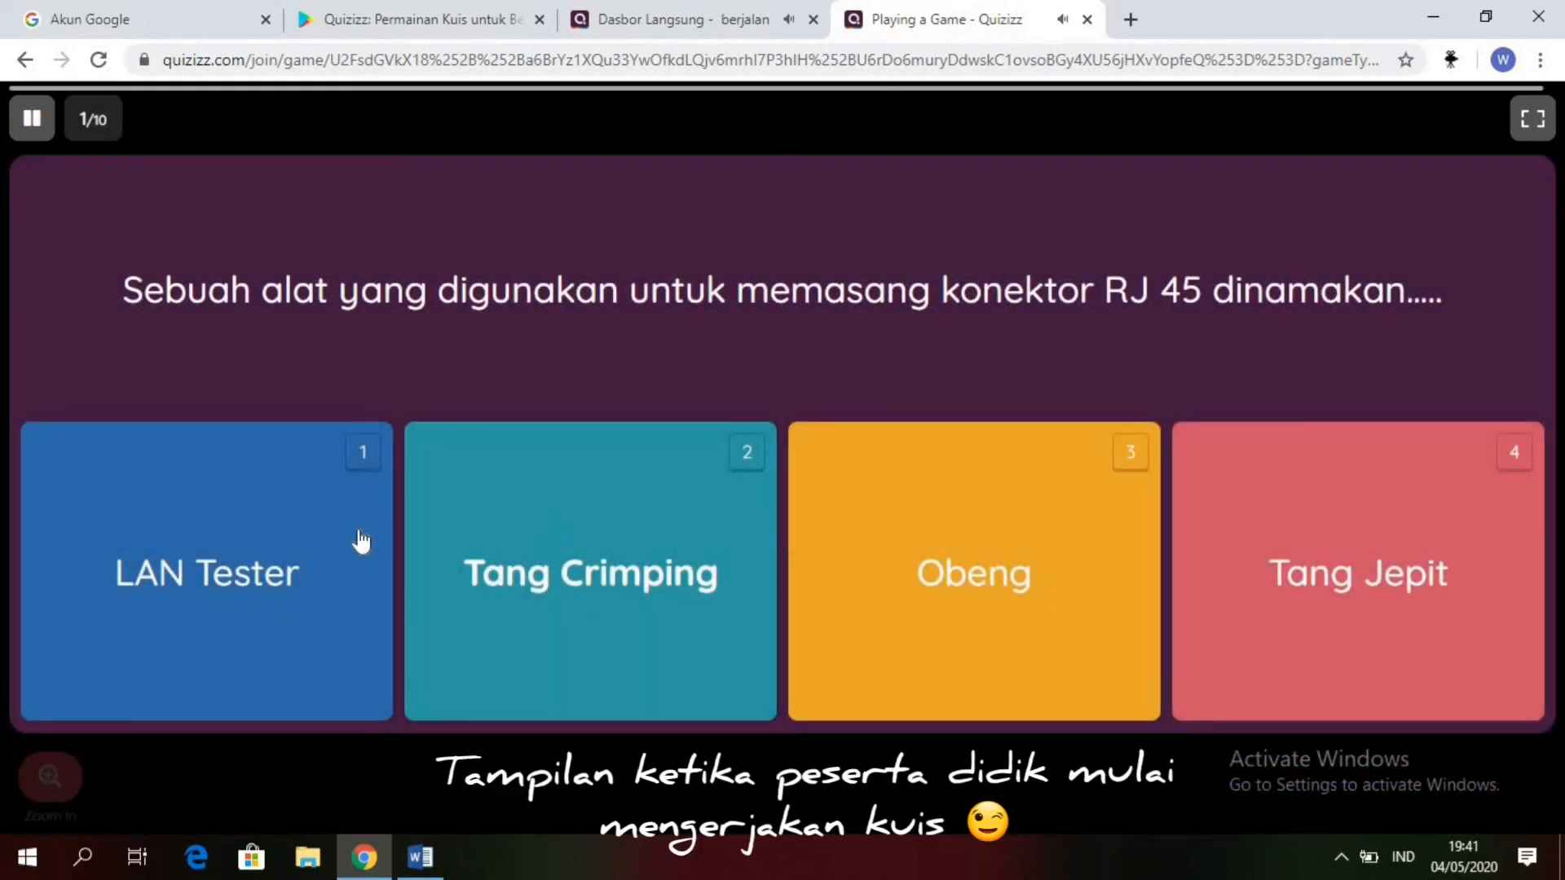
left_click(448, 520)
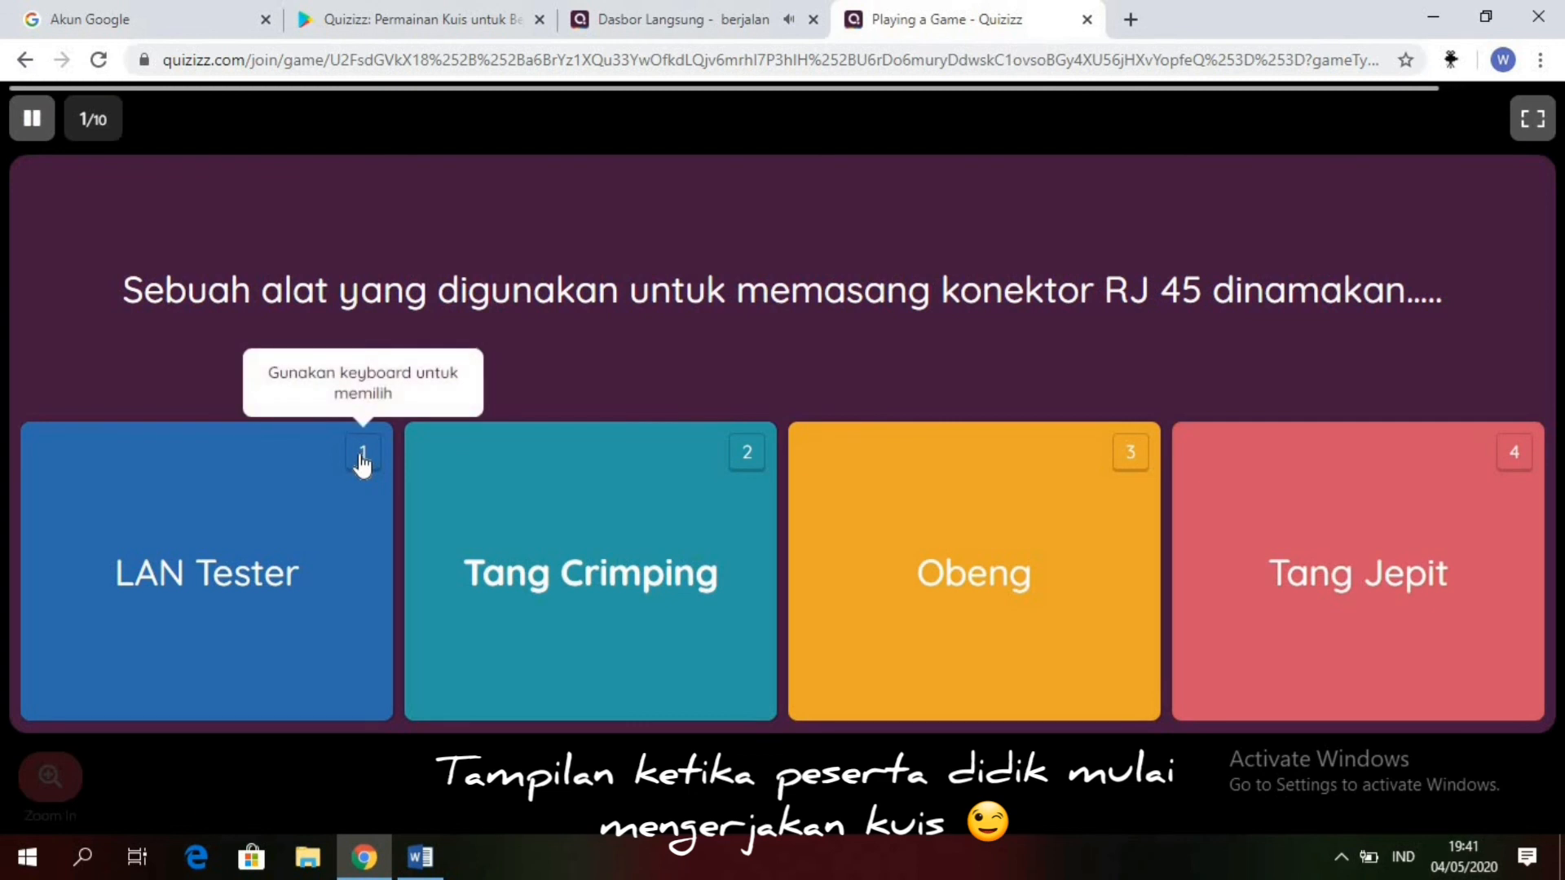
left_click(303, 541)
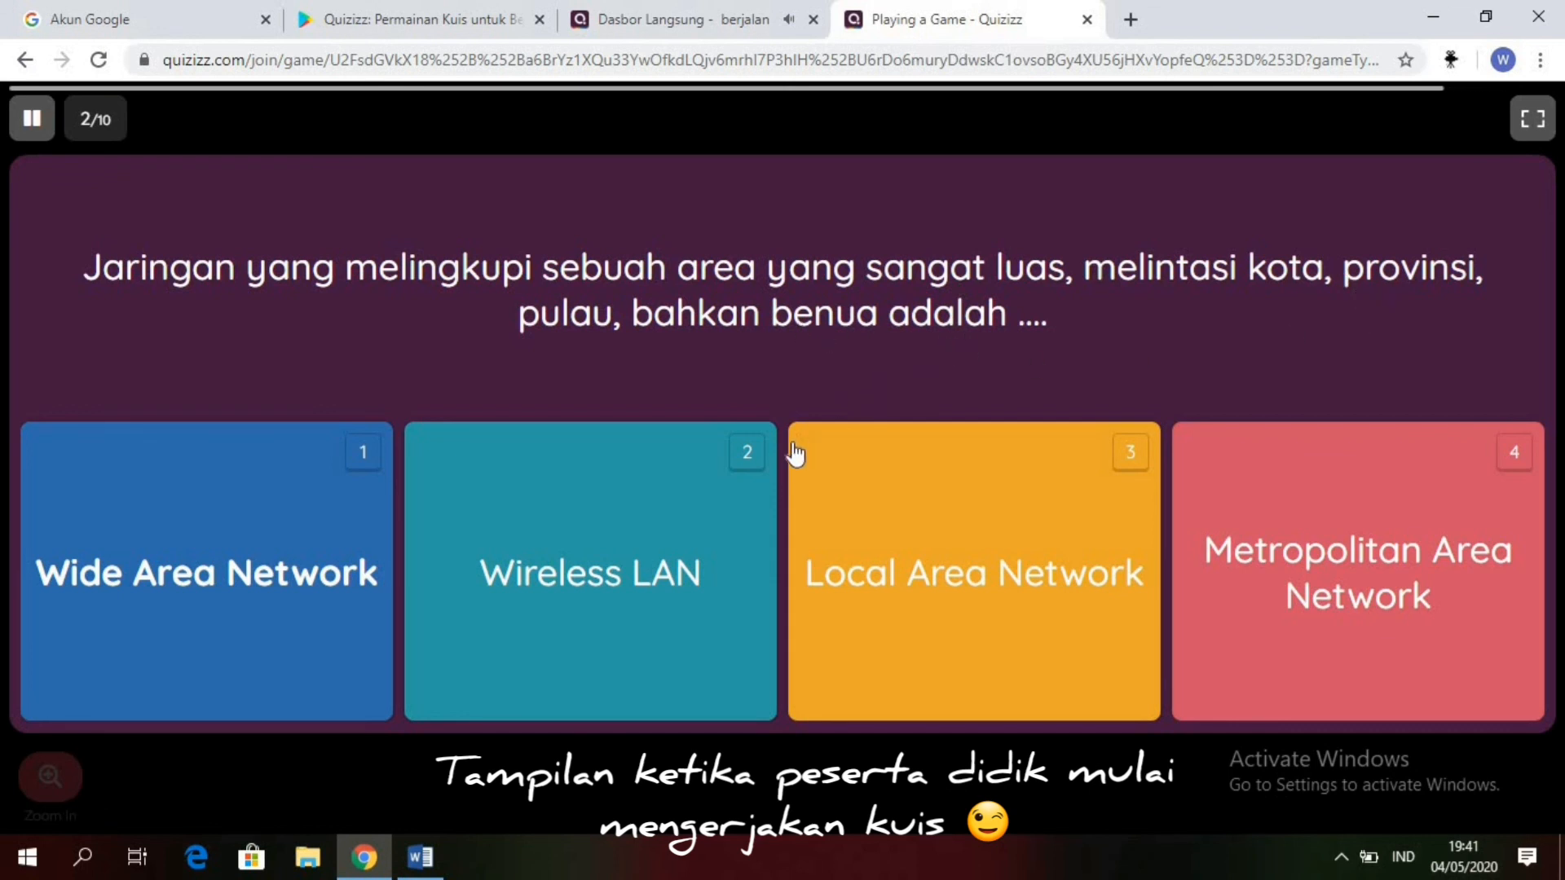
left_click(226, 596)
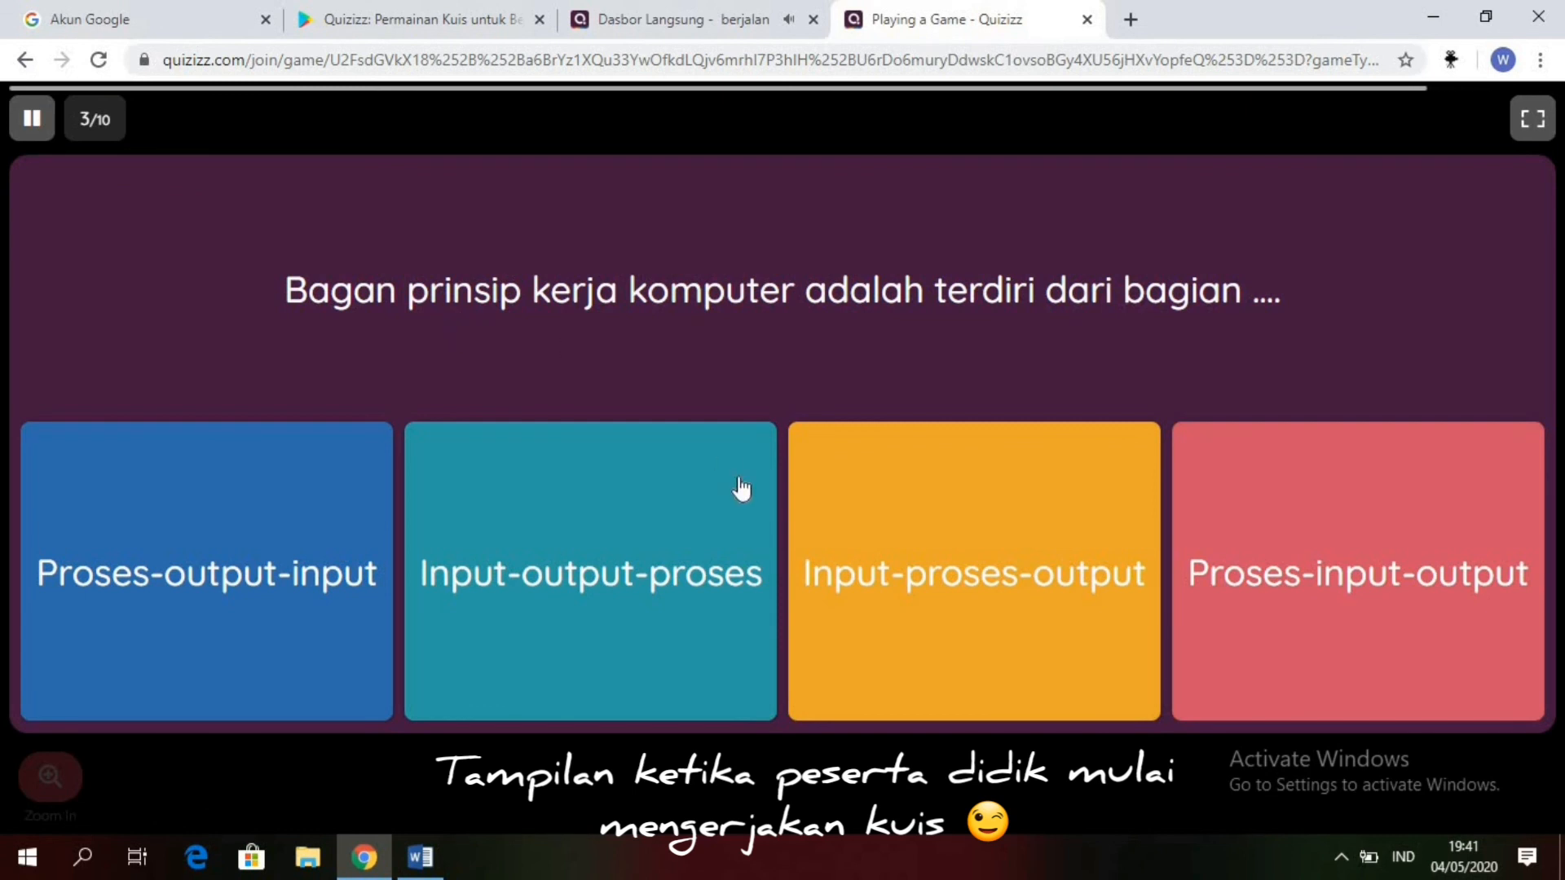
left_click(881, 507)
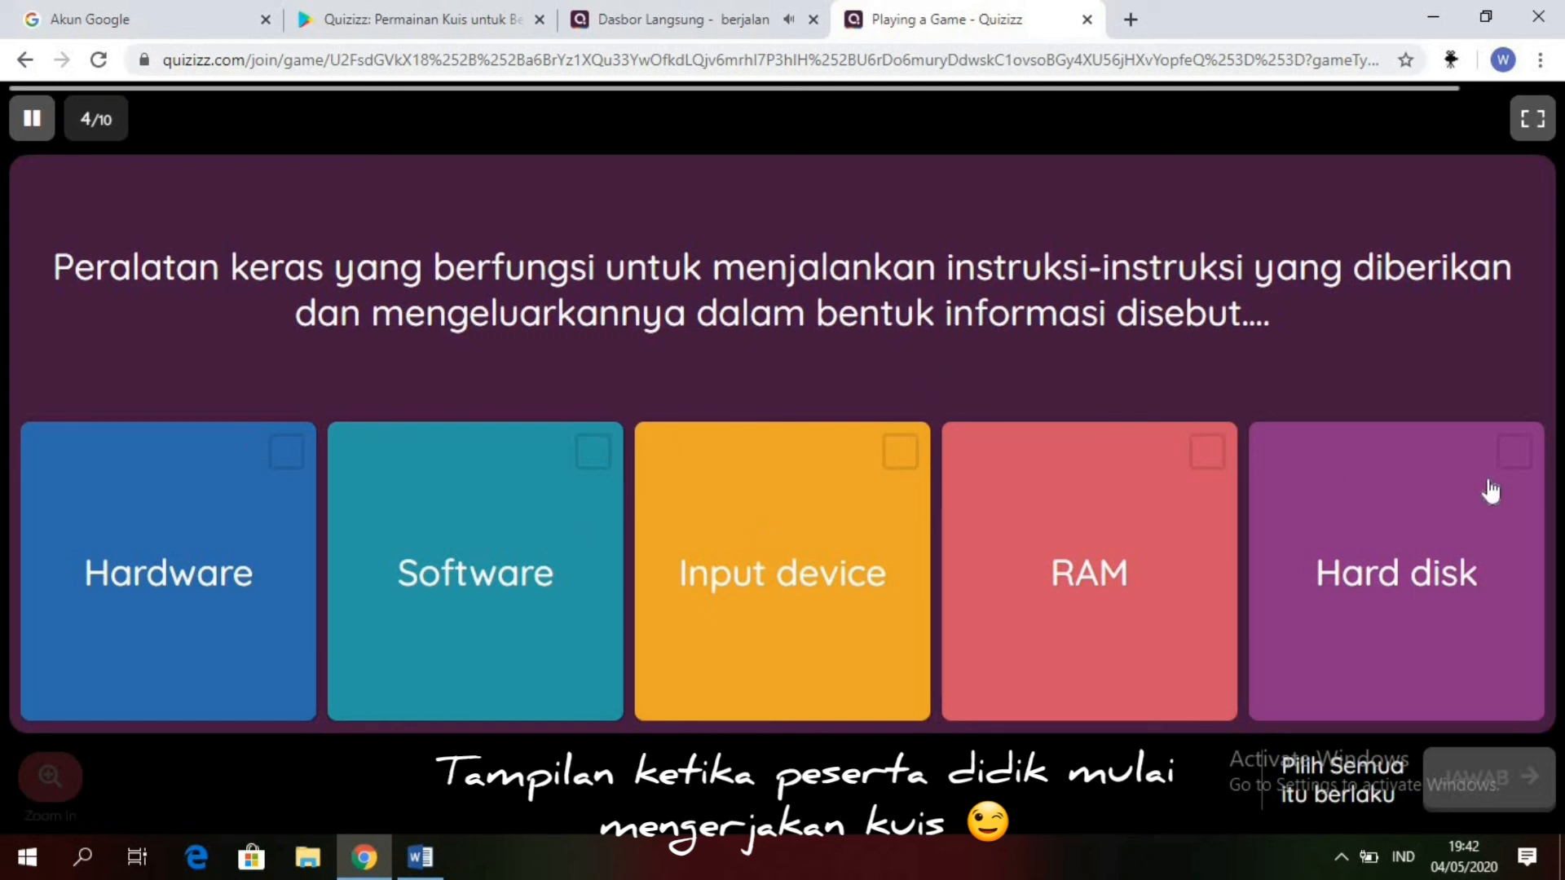
Step: Submit "Hard disk", "File – close", "Scanner" and "WAN" as the answers to questions 4 to 7
left_click(1454, 504)
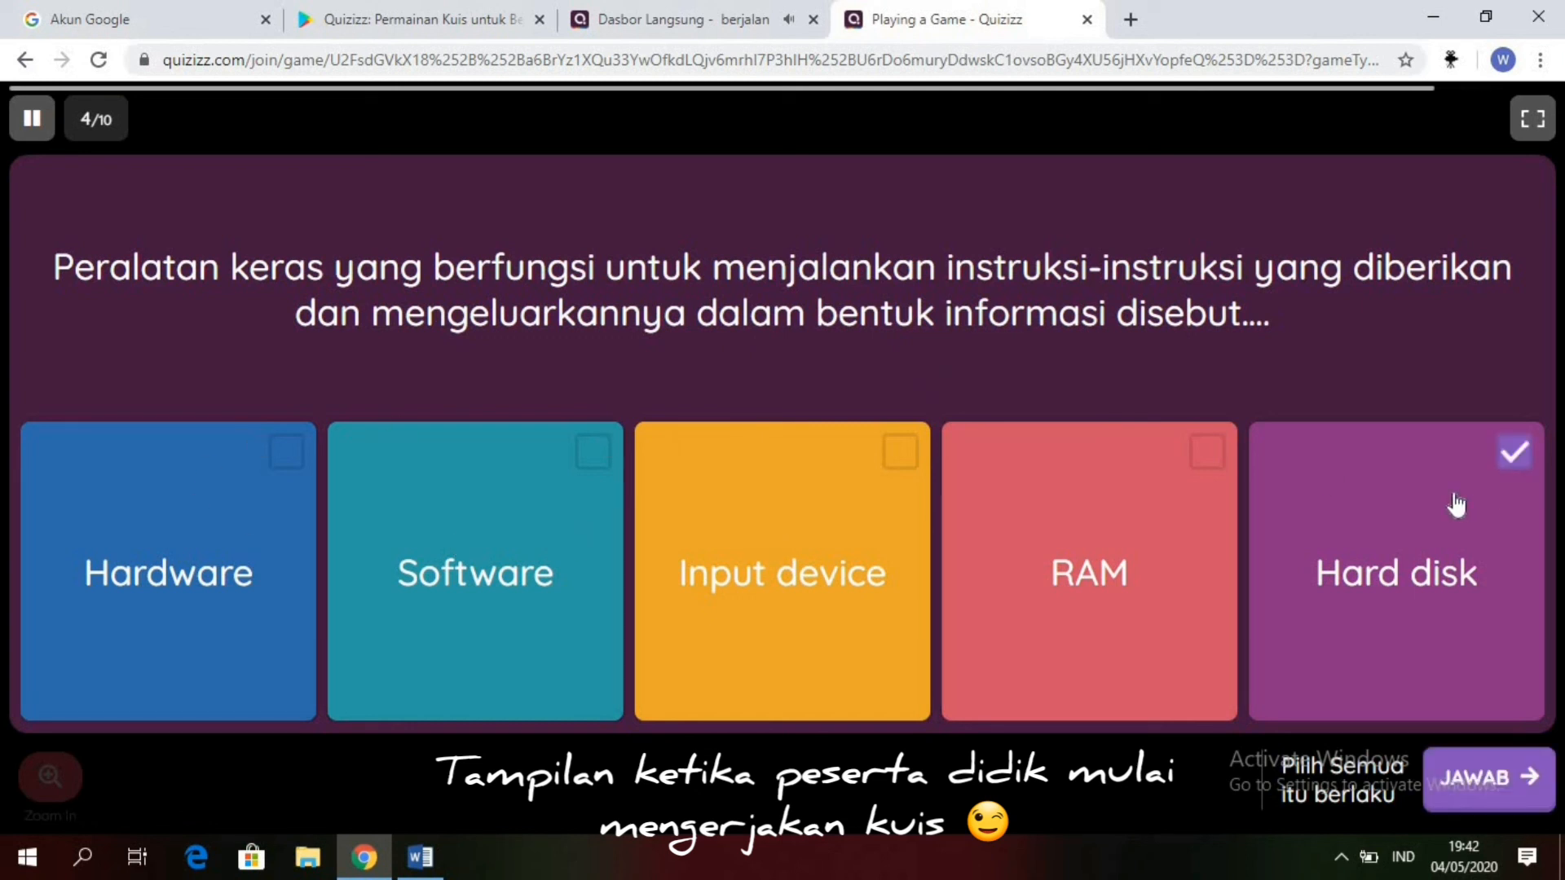
left_click(1477, 776)
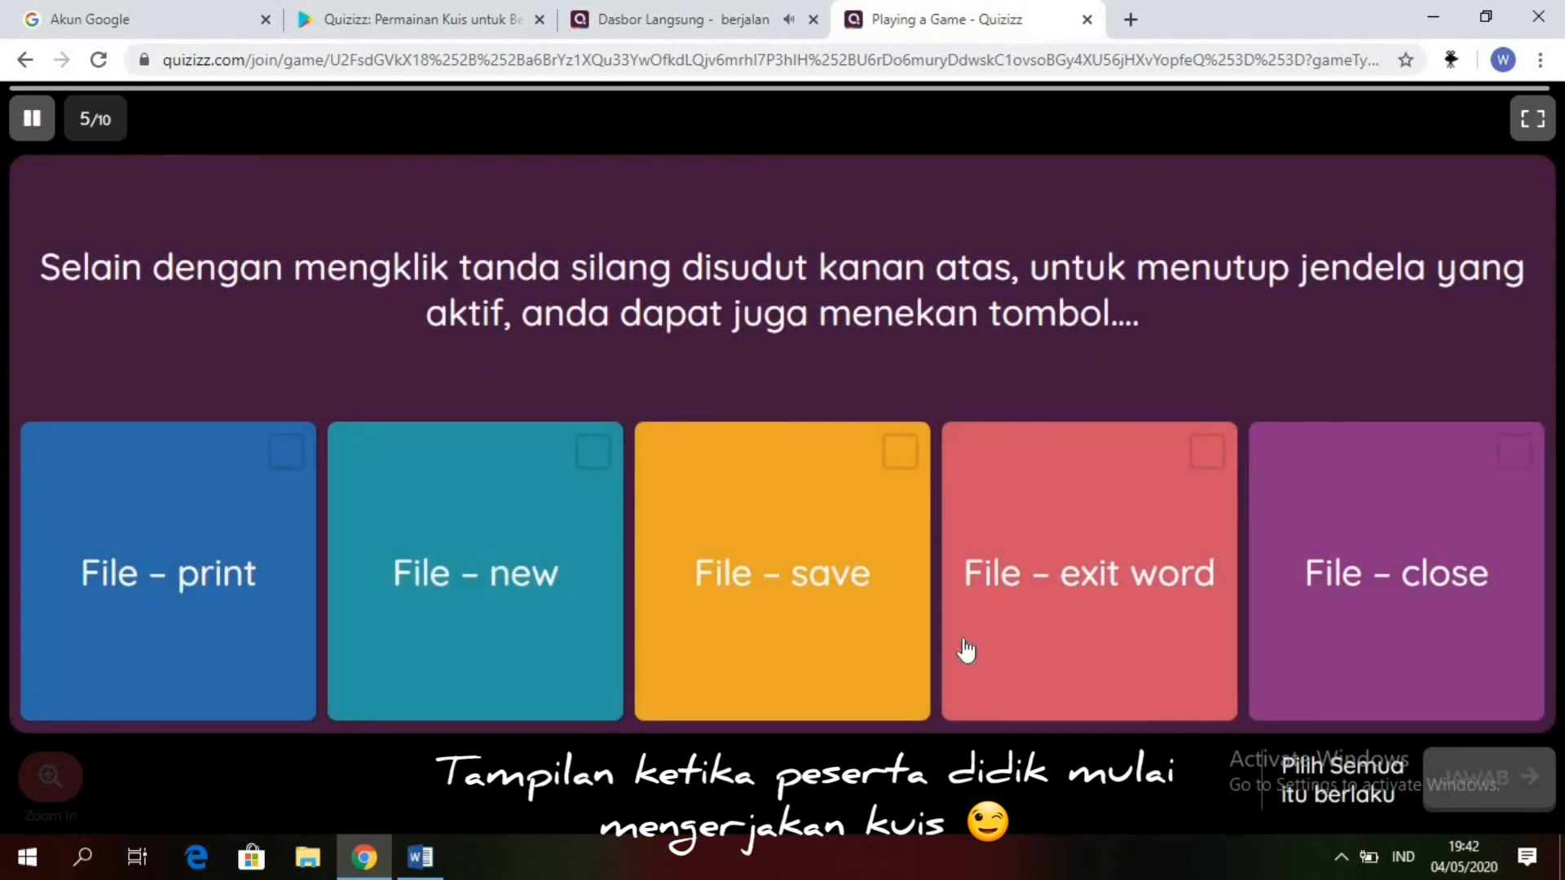
left_click(1368, 531)
left_click(1482, 787)
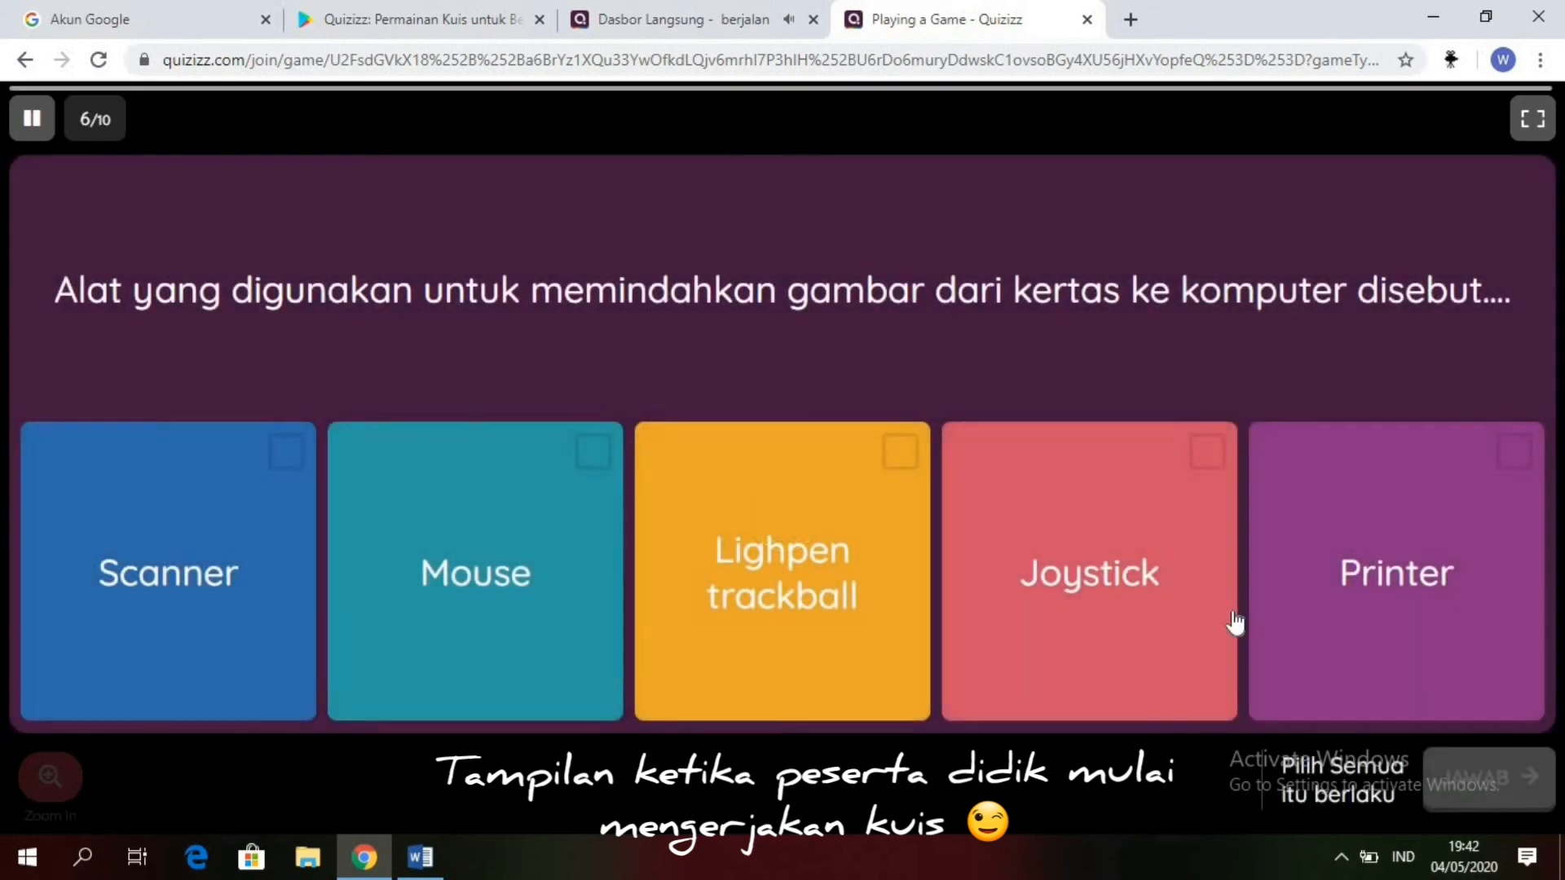
left_click(239, 508)
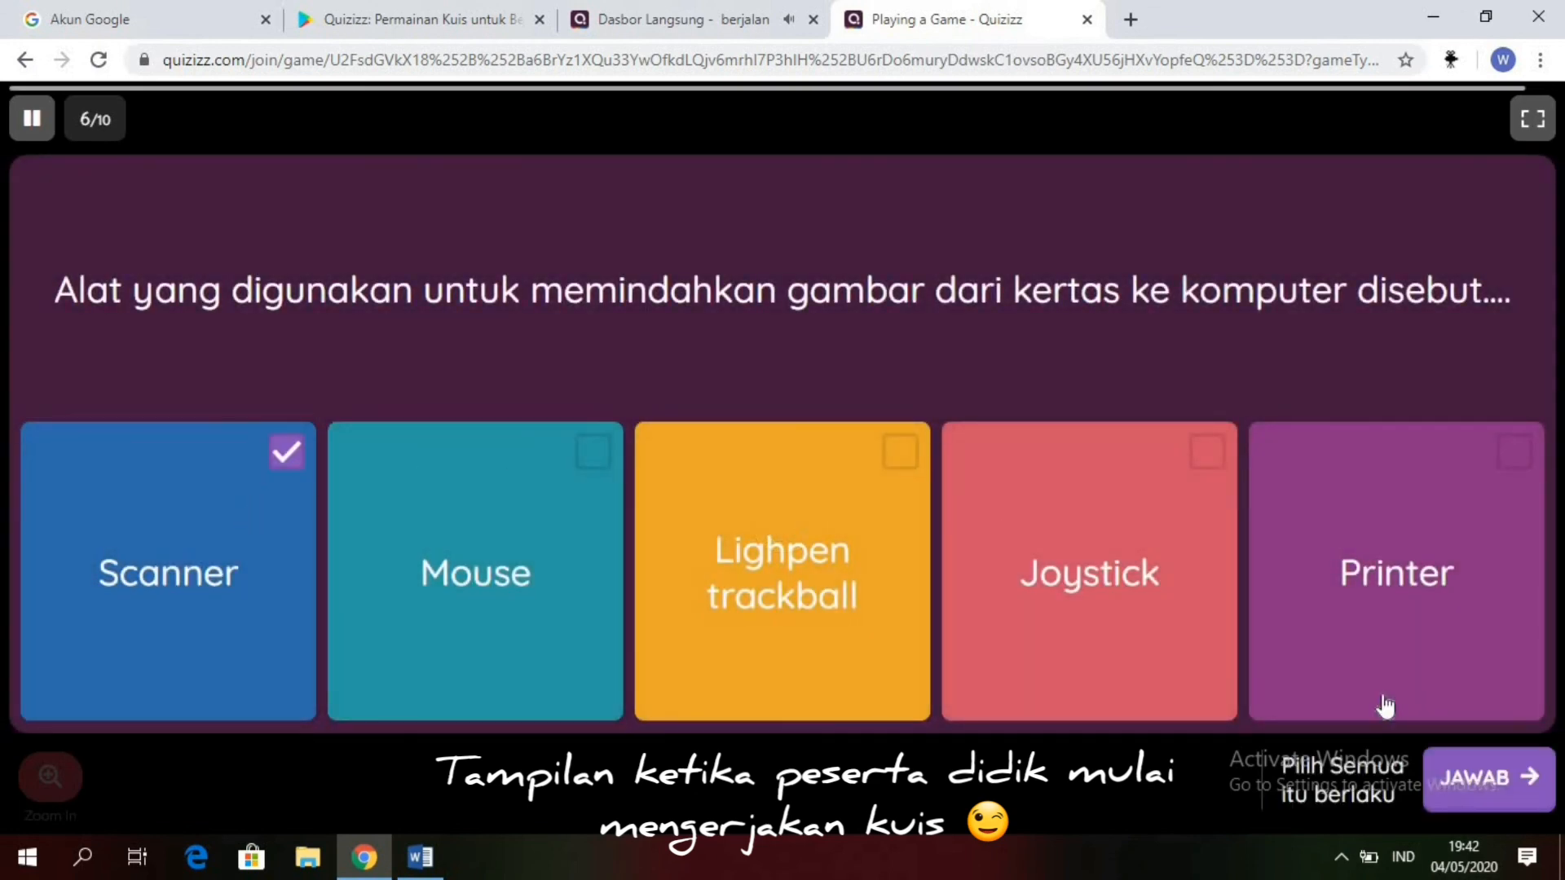
left_click(1500, 786)
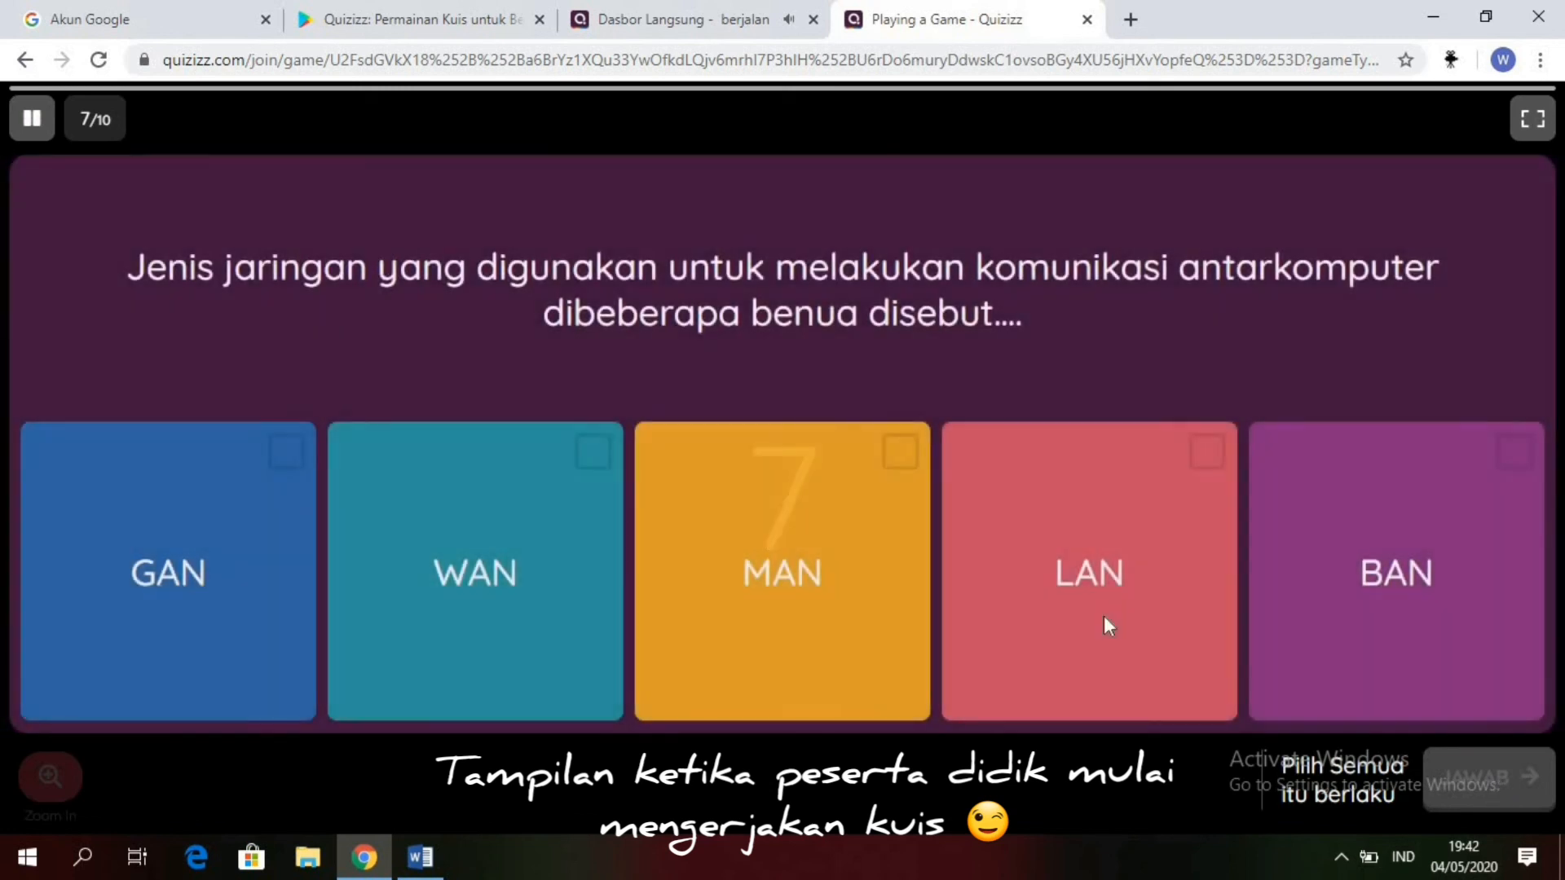
left_click(518, 511)
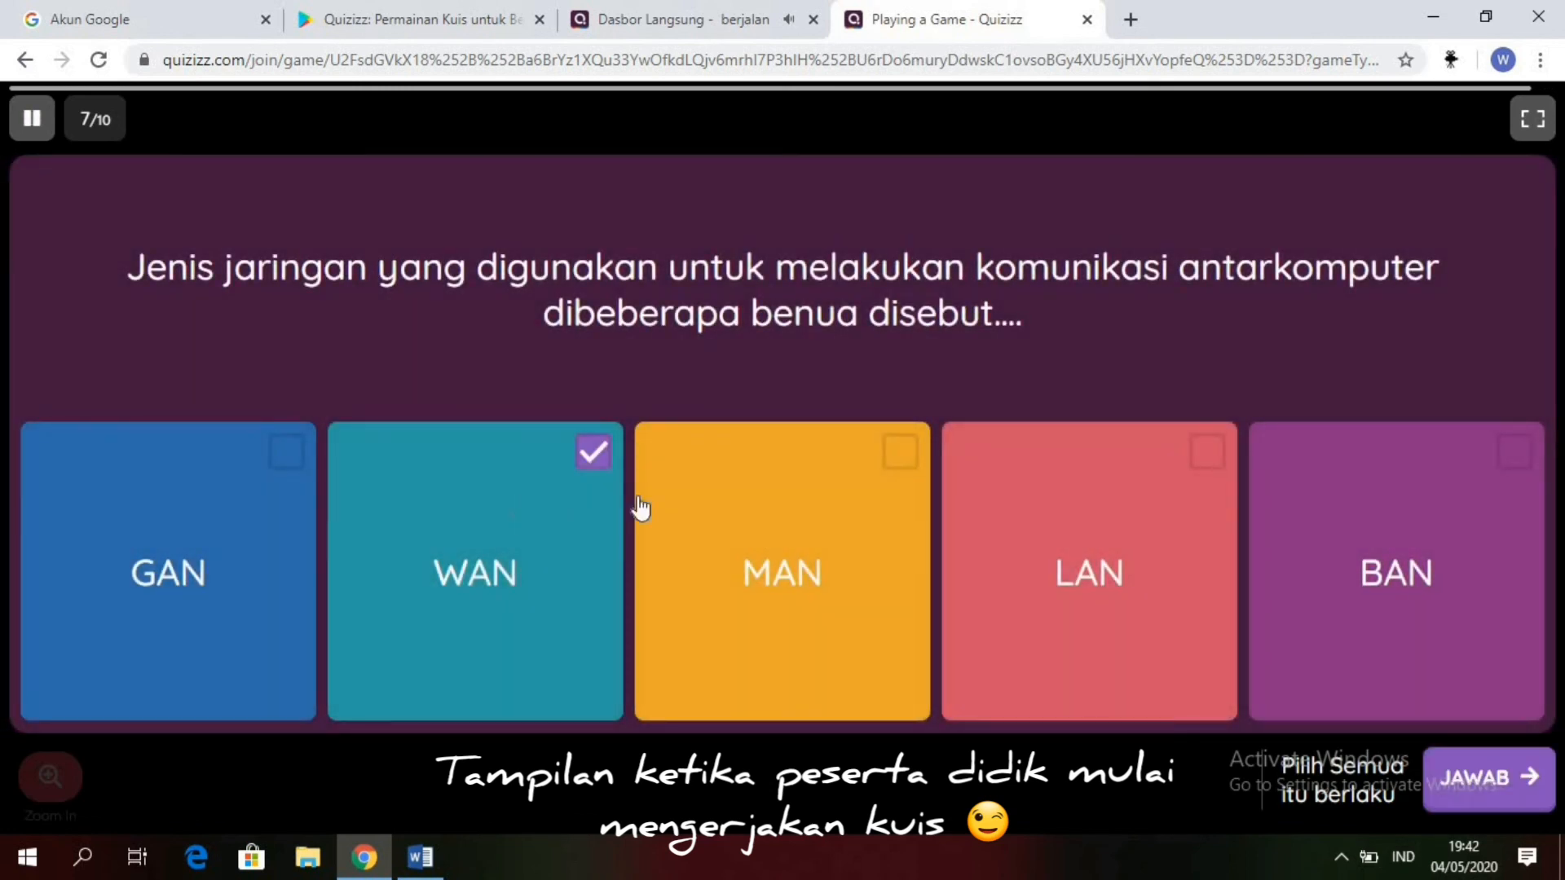
left_click(1532, 778)
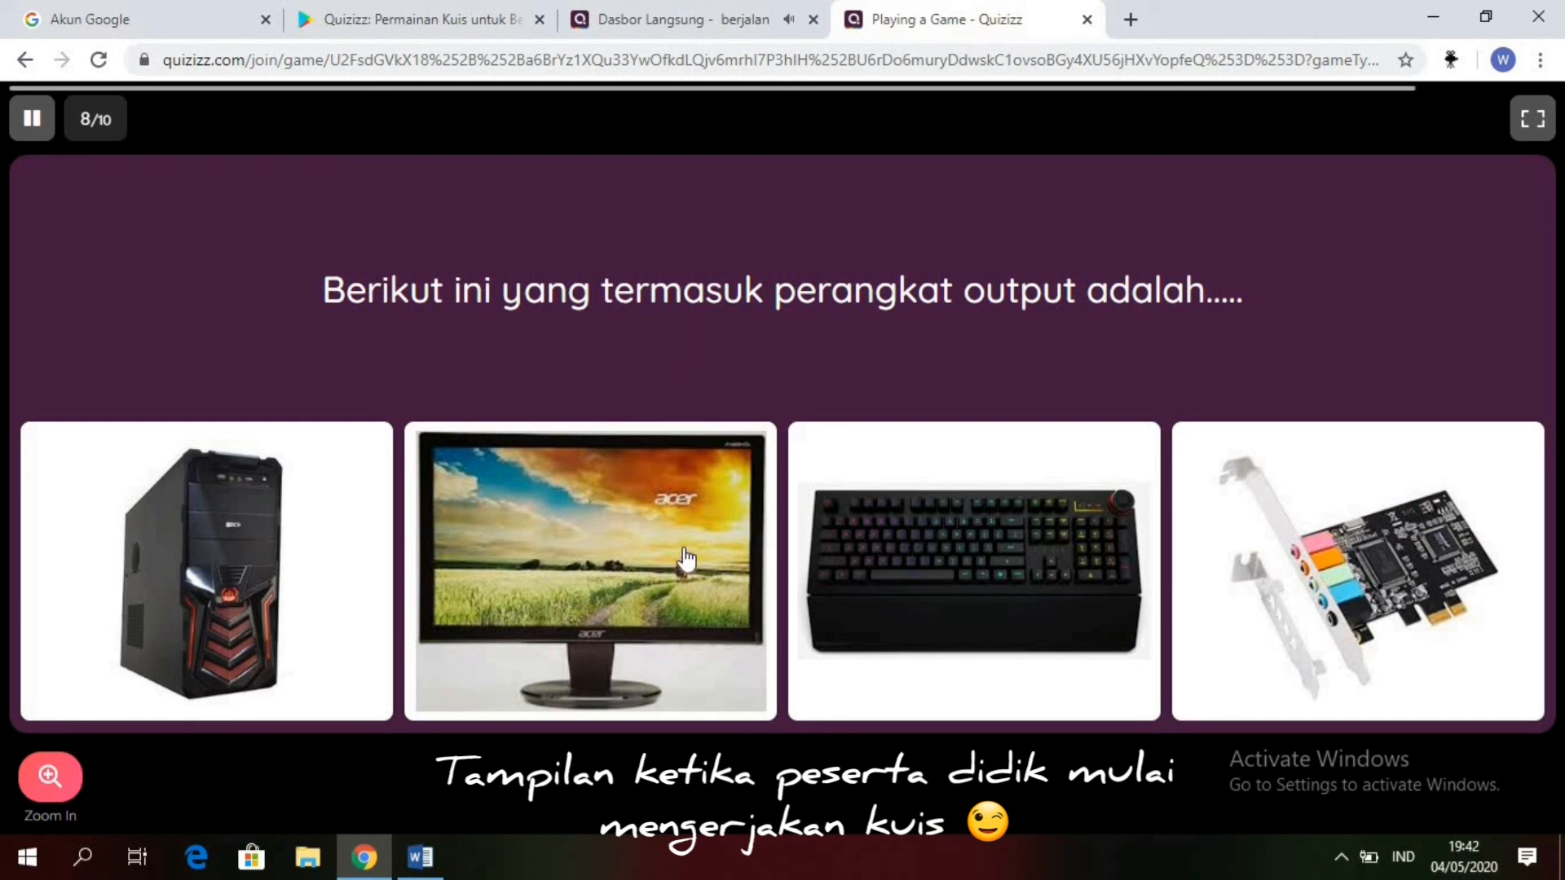
Step: Answer questions 8 to 10 with the sound card picture, "Programmer" and "Hardware, software, brainware"
left_click(1433, 562)
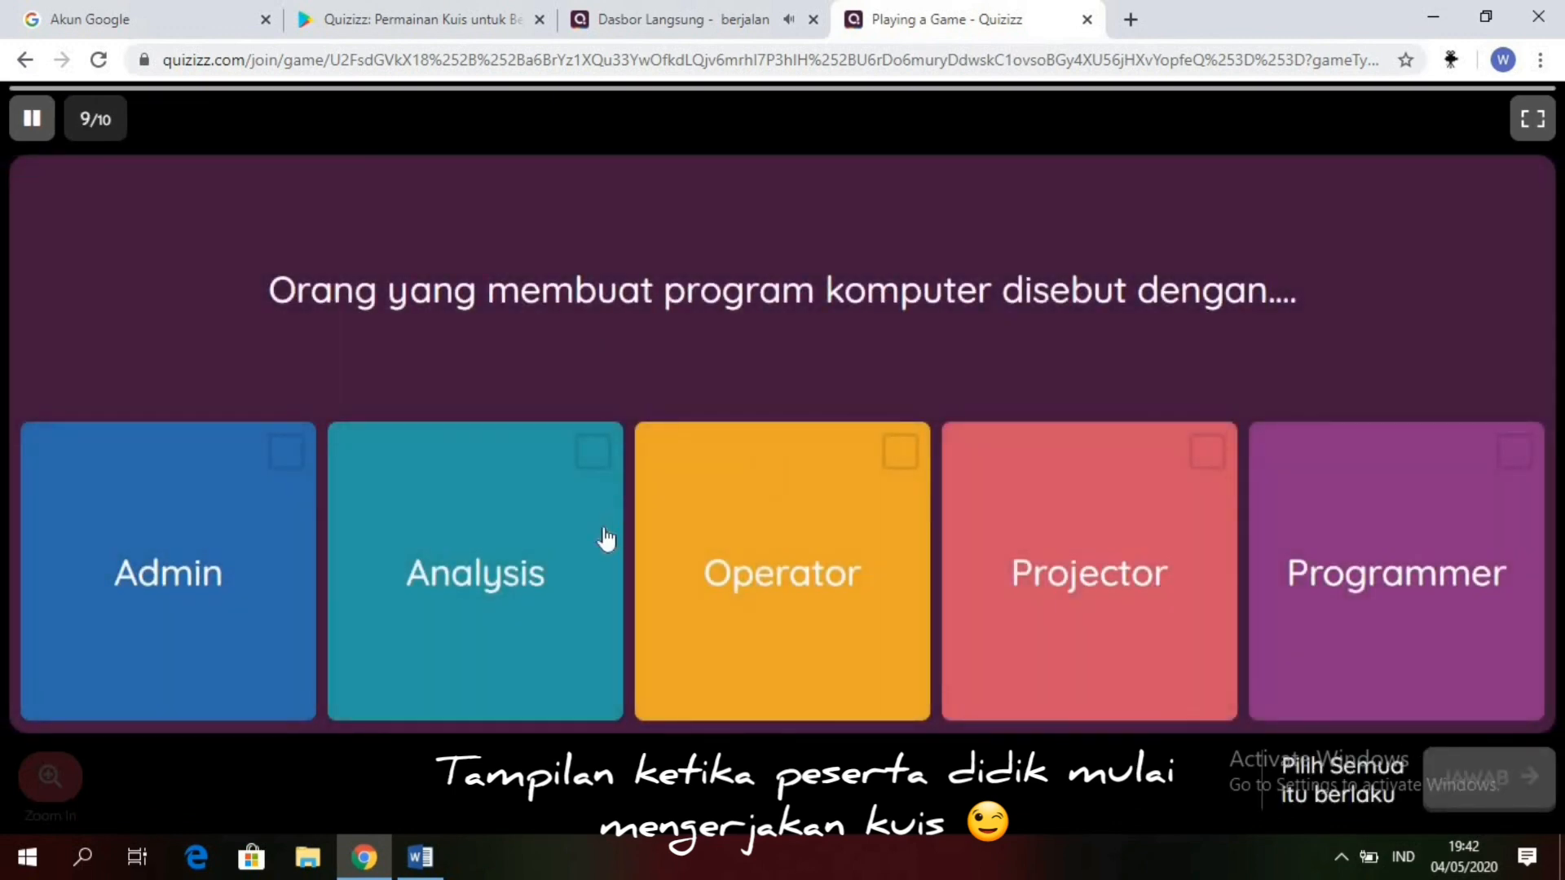
left_click(1293, 601)
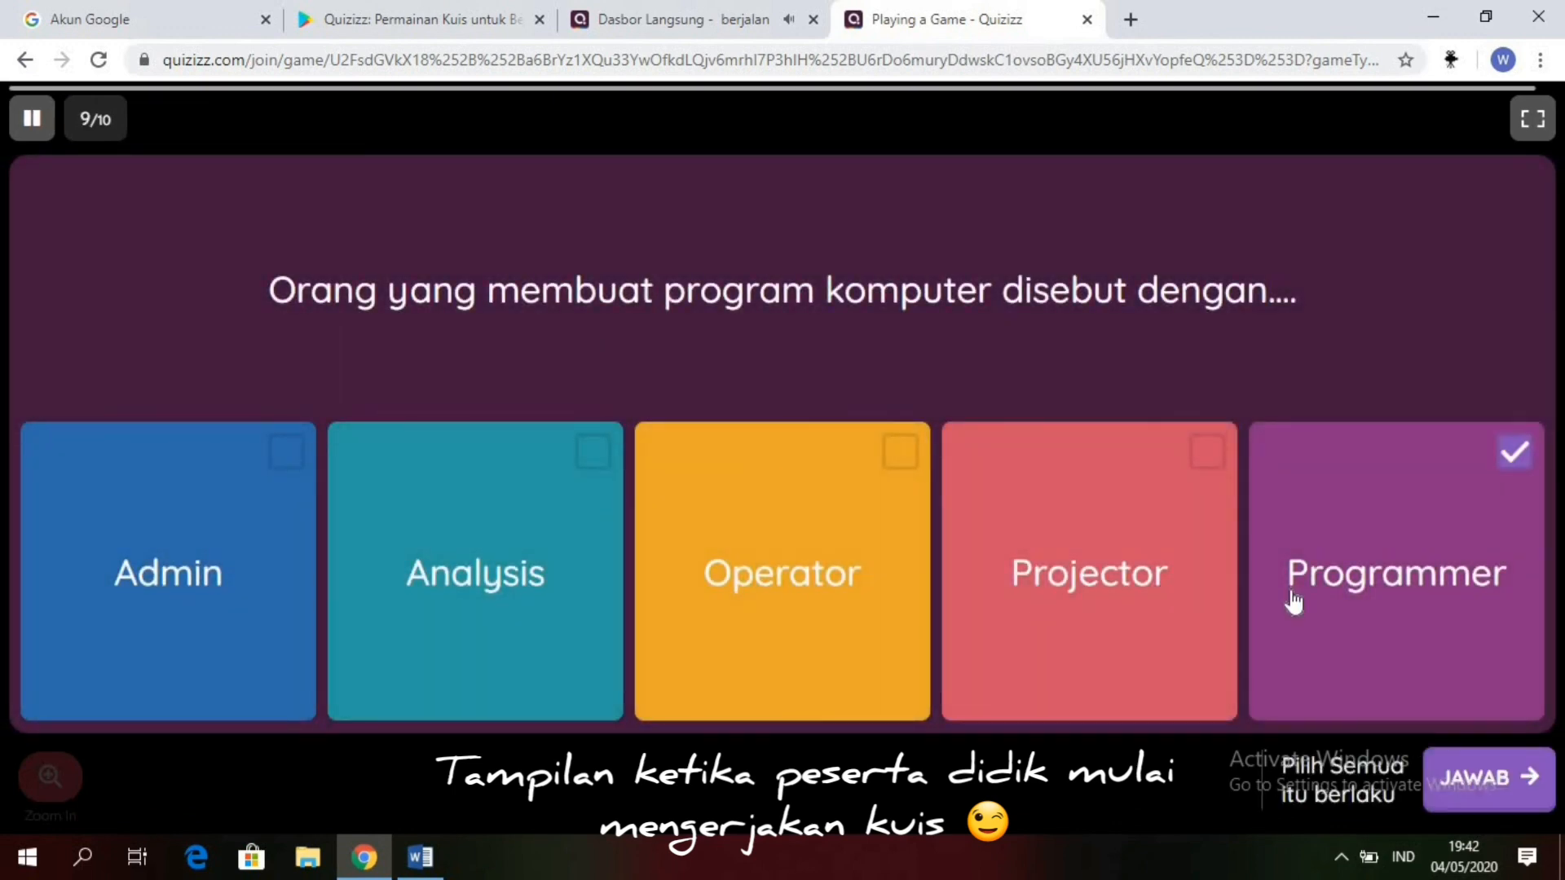
left_click(1479, 779)
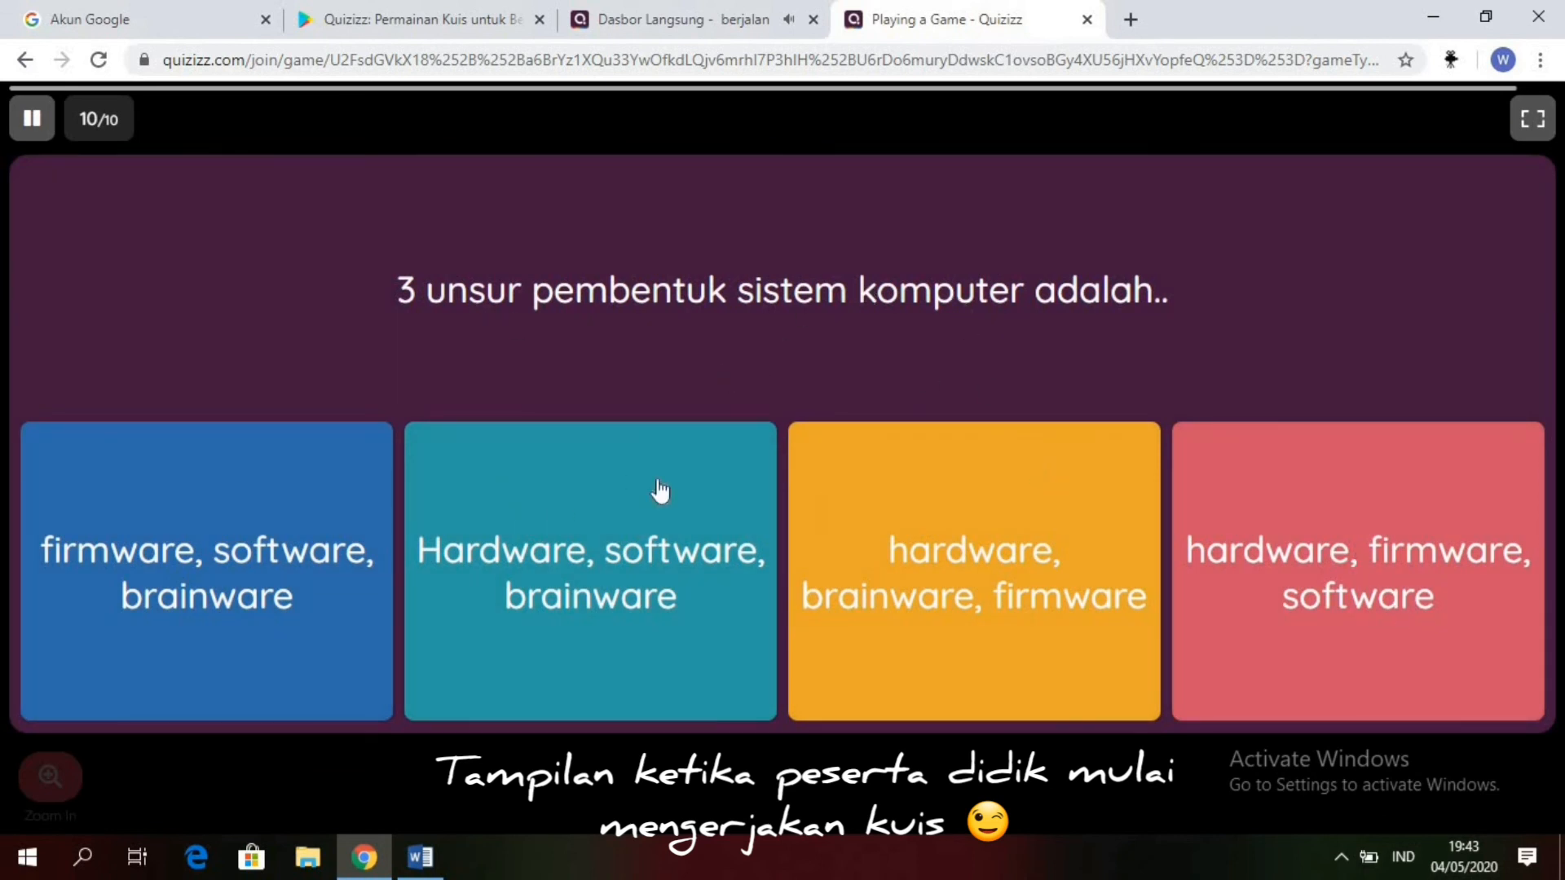
left_click(591, 533)
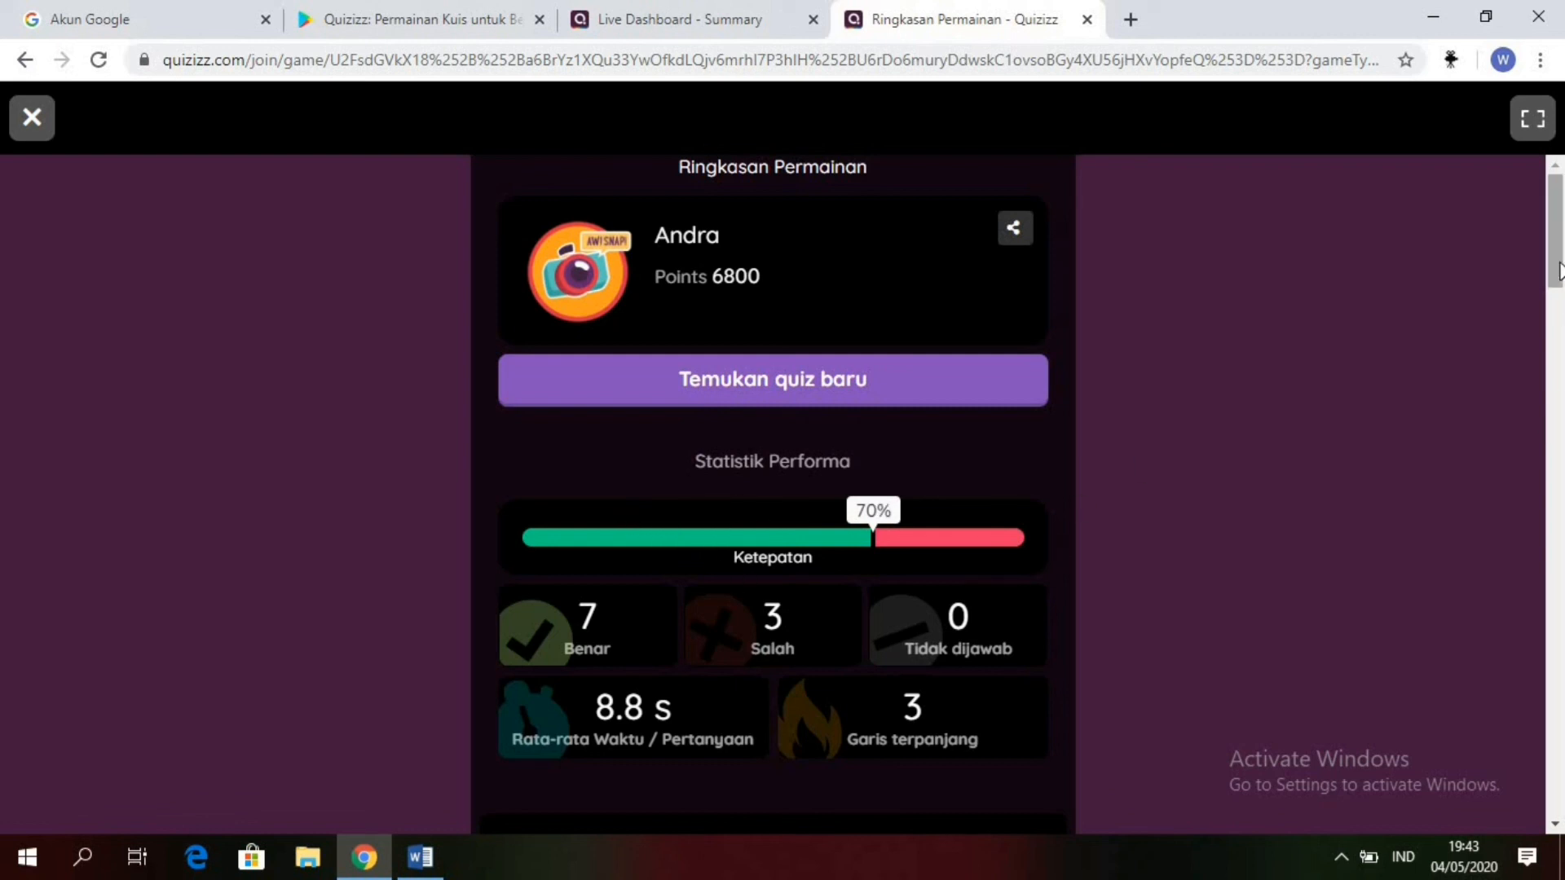
Step: Review the student's score and performance statistics in the game summary (Ringkasan Permainan)
left_click_drag(1558, 272, 1553, 135)
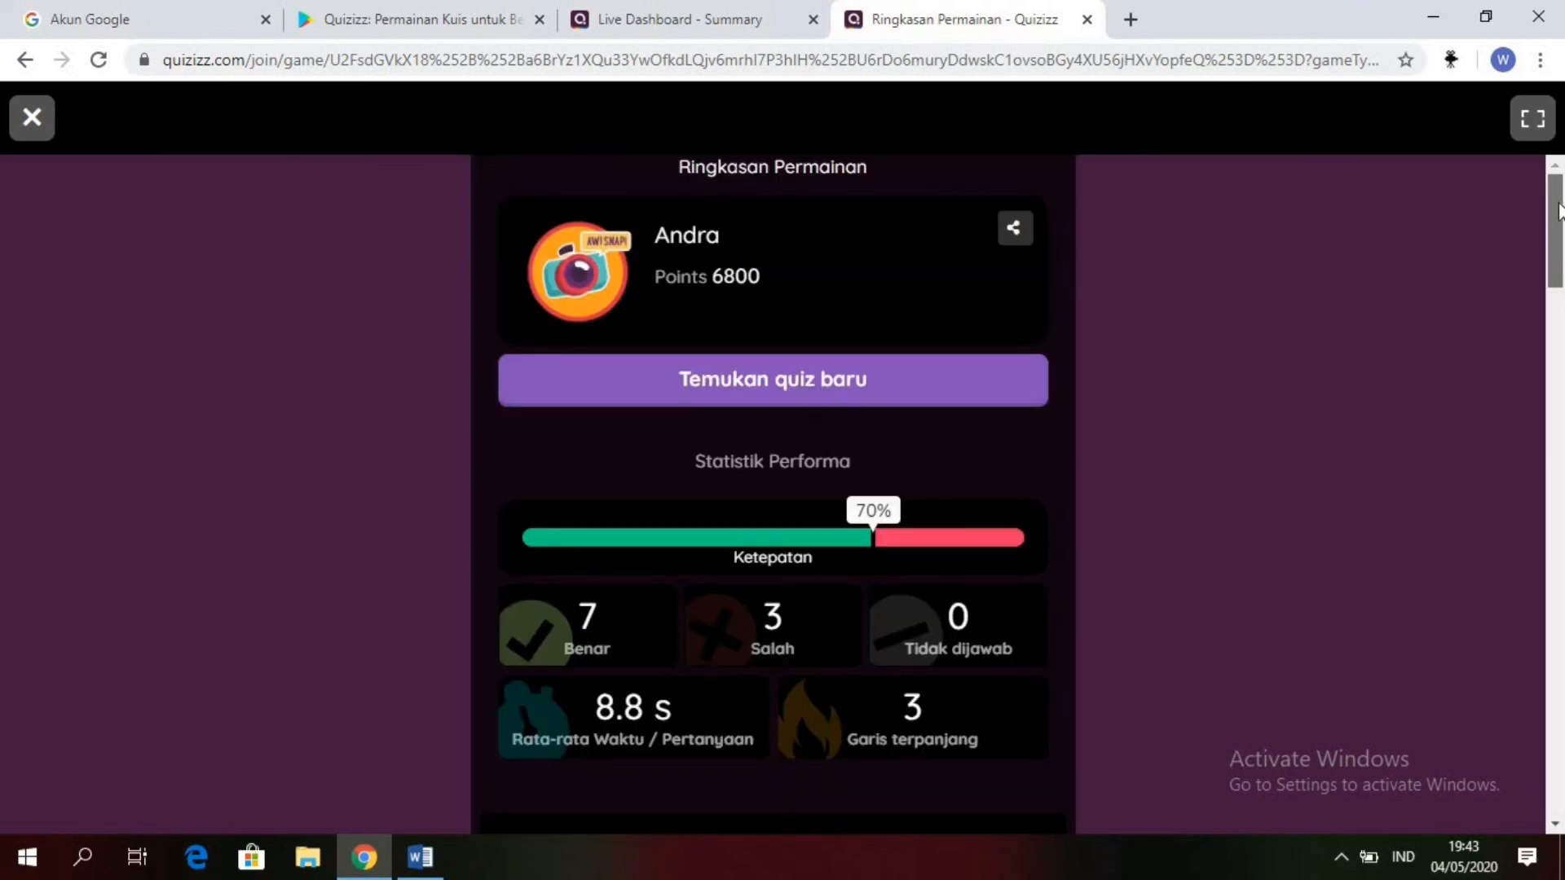
scroll(1554, 236, "down", 1)
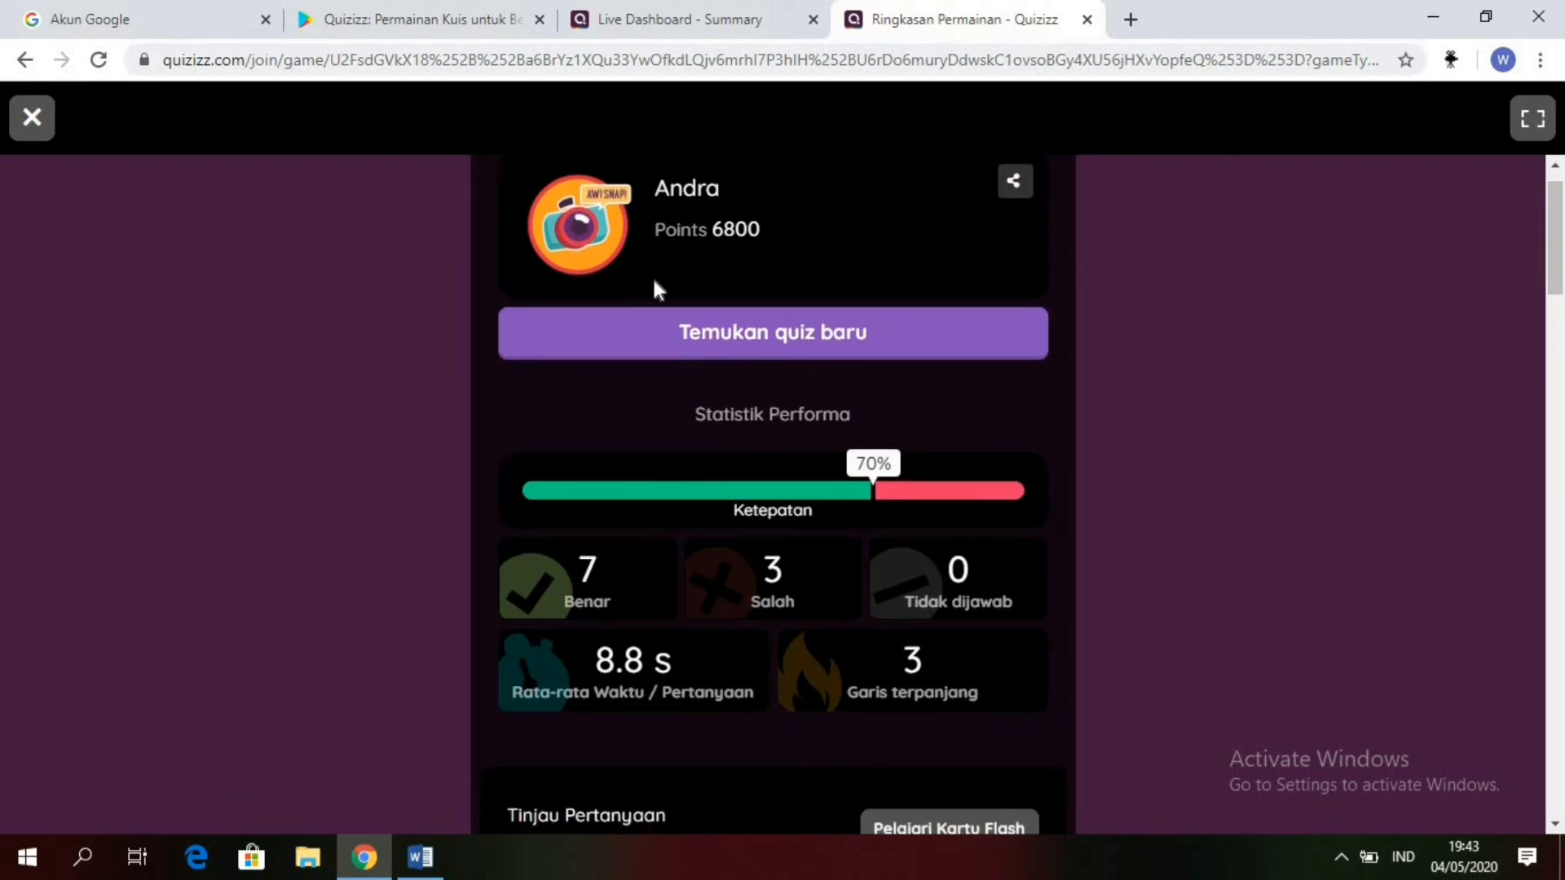